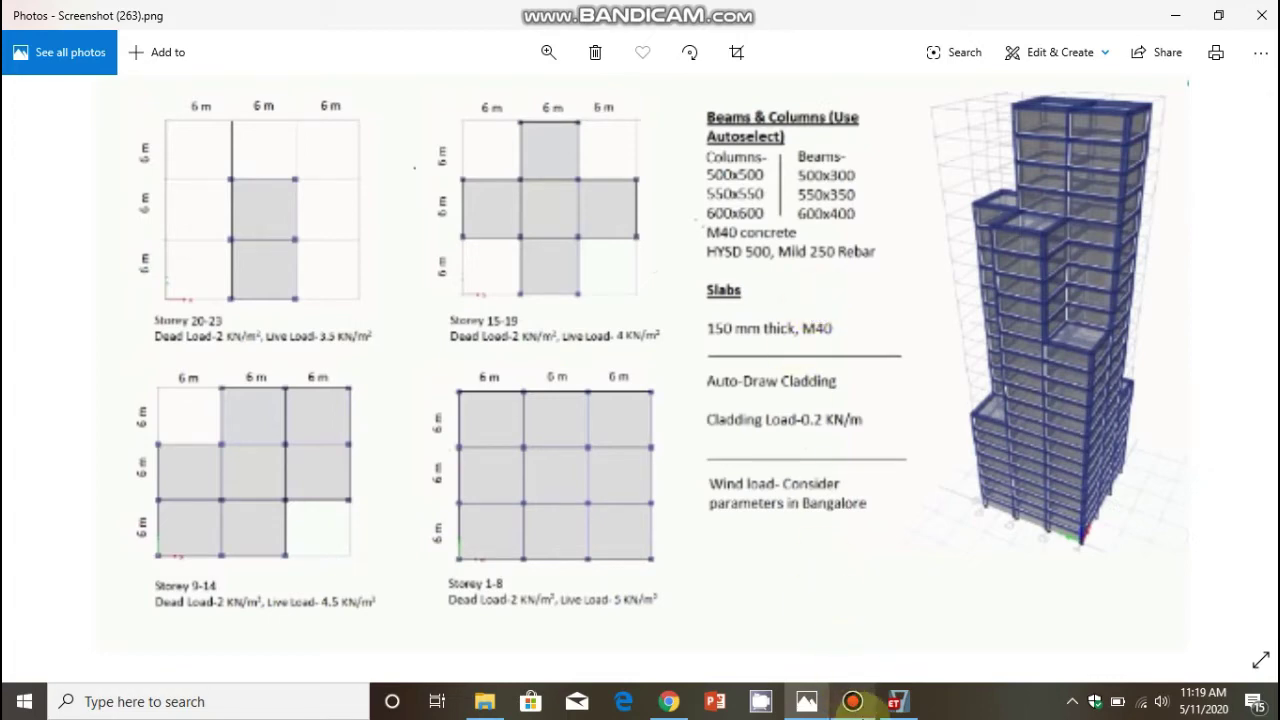
# Switch to ETABS and start a new model
pyautogui.click(897, 701)
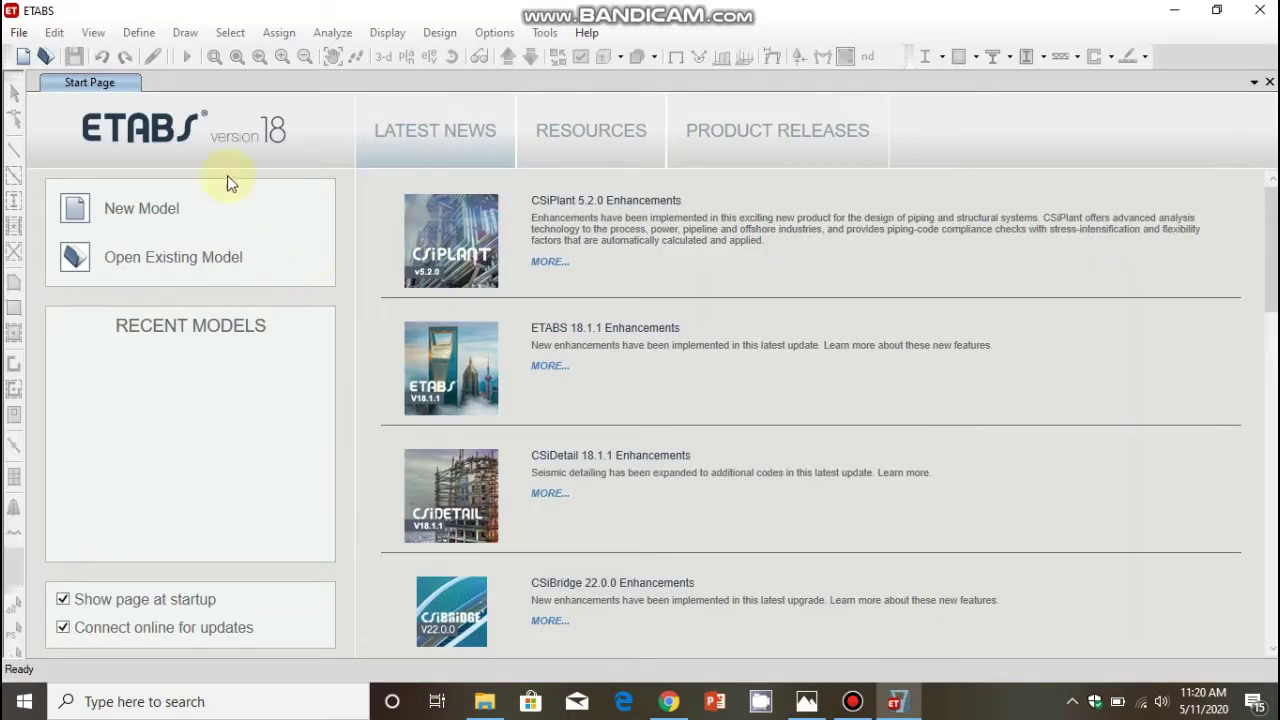
pyautogui.click(18, 35)
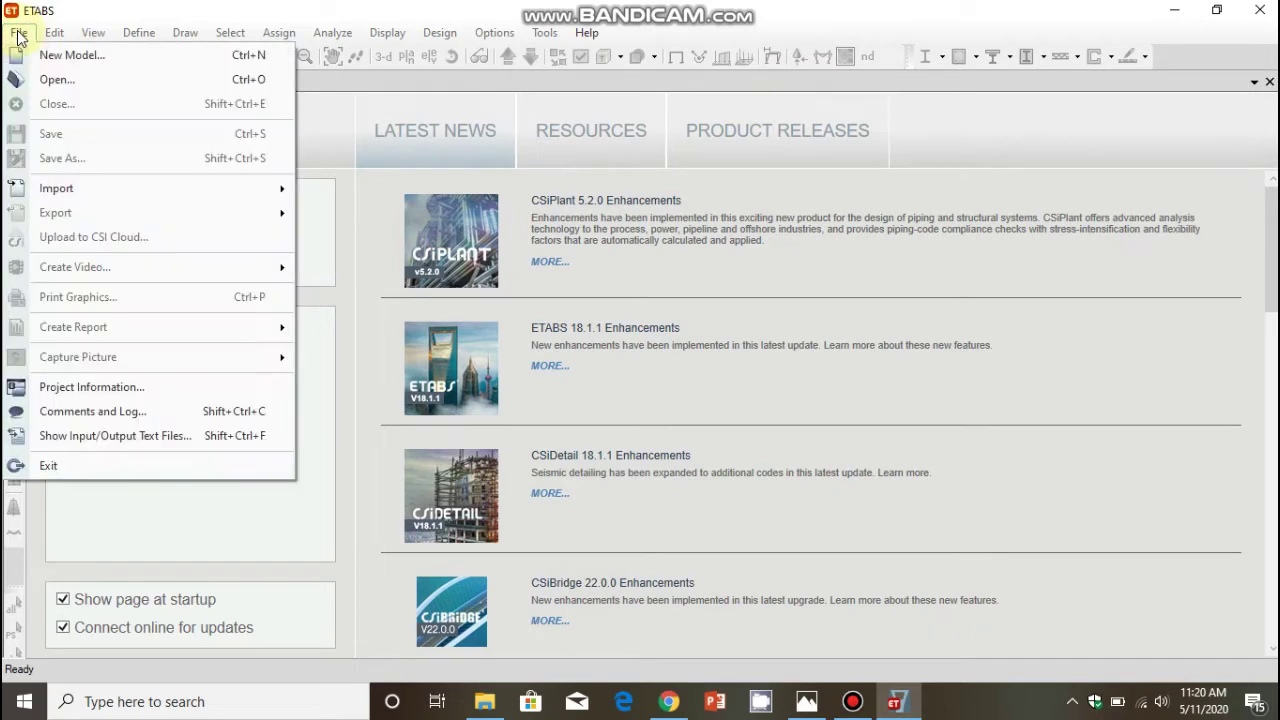
pyautogui.click(31, 57)
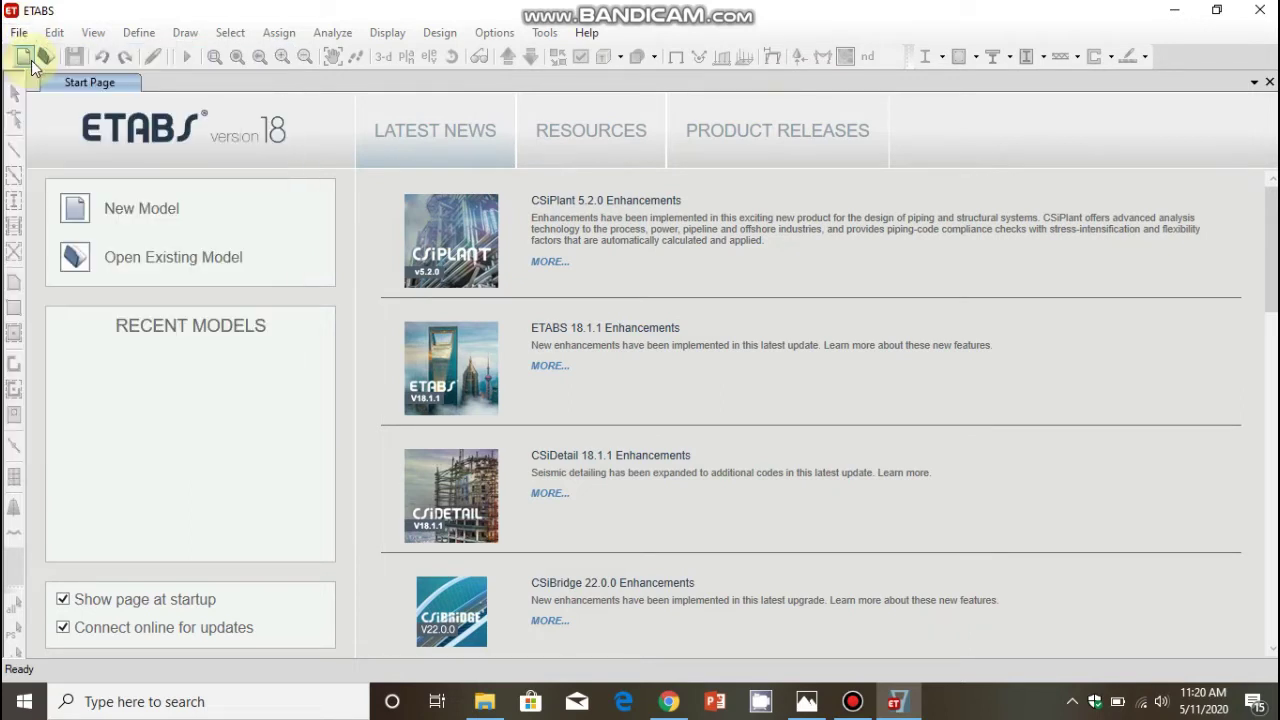
pyautogui.click(146, 210)
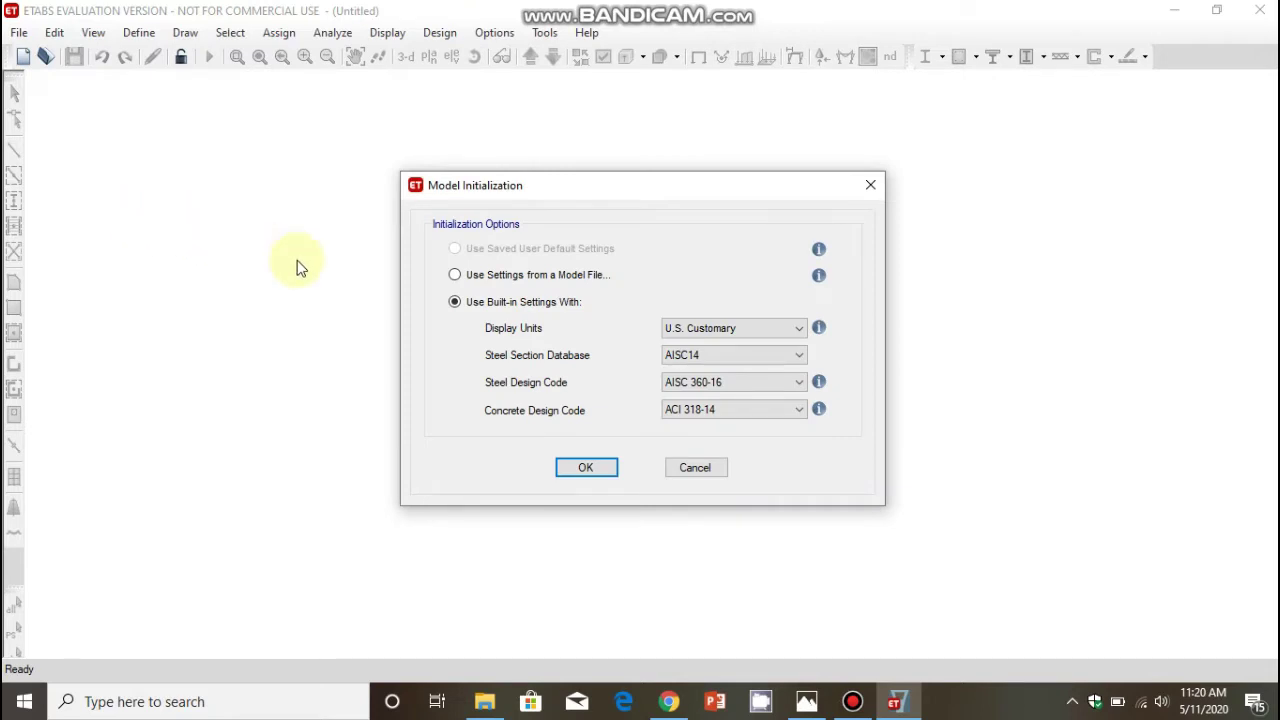
# Initialize the model with Metric SI units, the Indian steel section database, IS 800:2007 steel code and IS 456:2000 concrete code
pyautogui.click(755, 338)
pyautogui.click(742, 366)
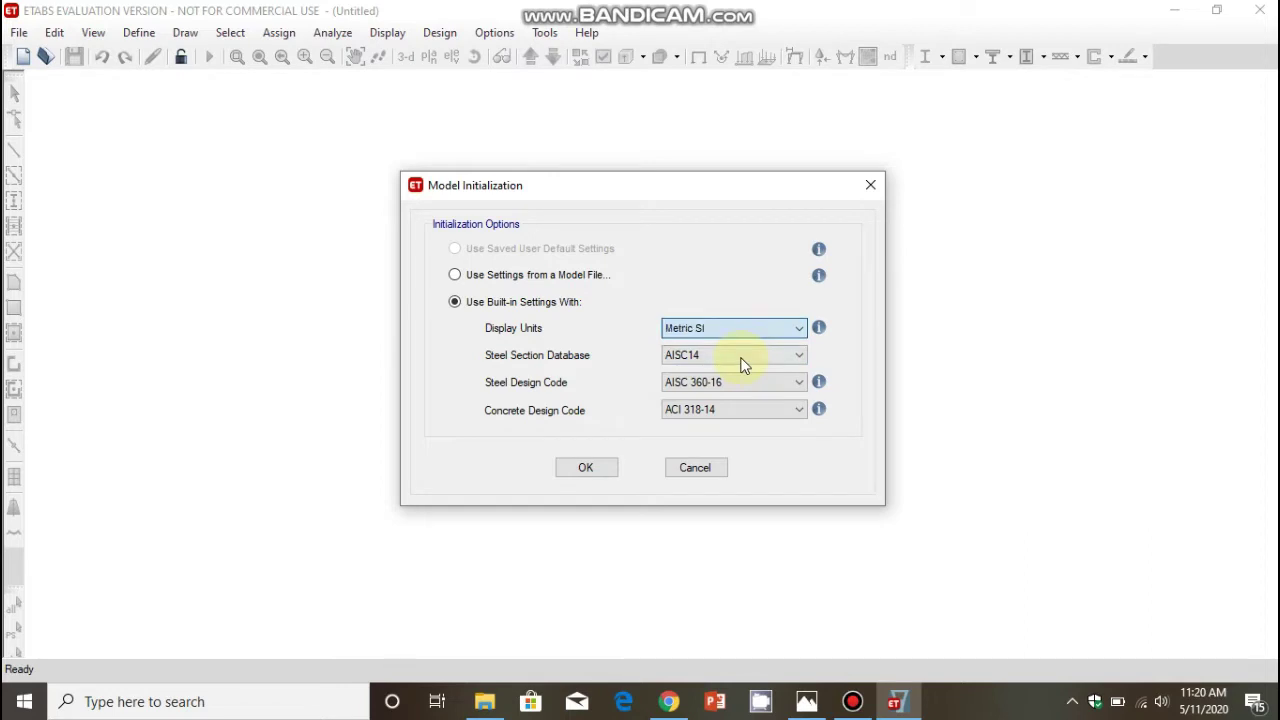
pyautogui.click(741, 360)
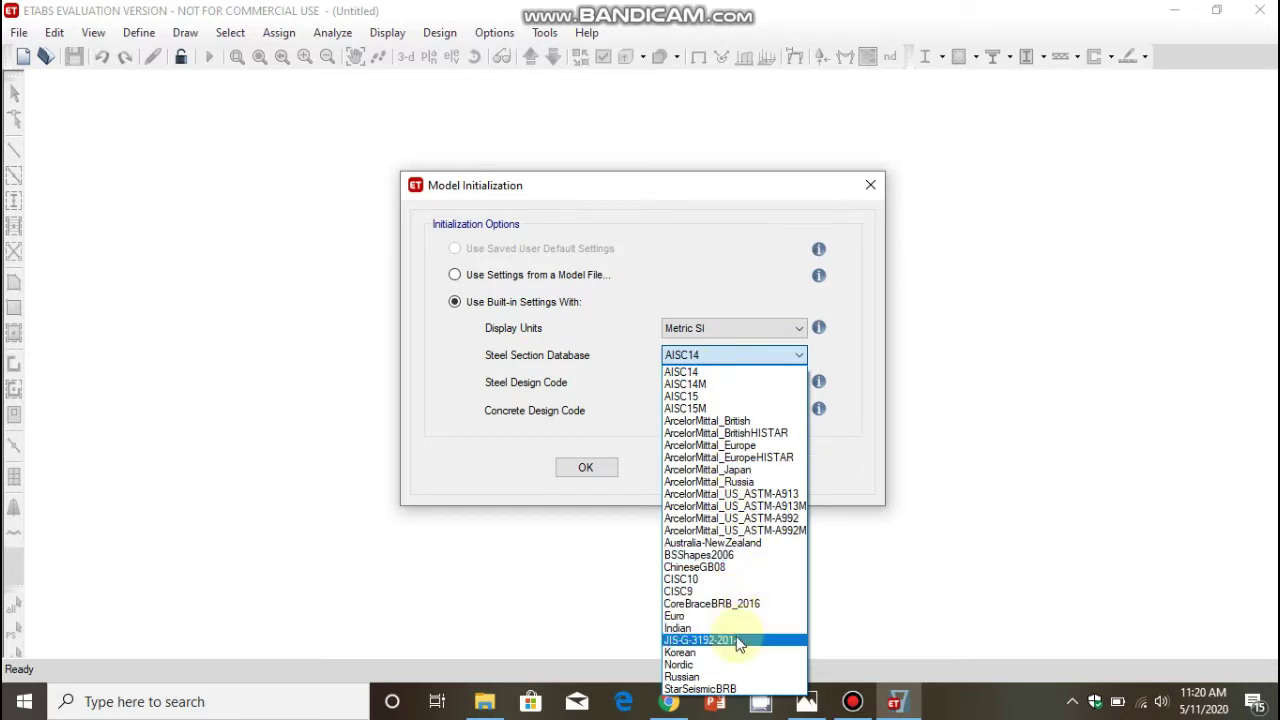
pyautogui.click(742, 629)
pyautogui.click(744, 384)
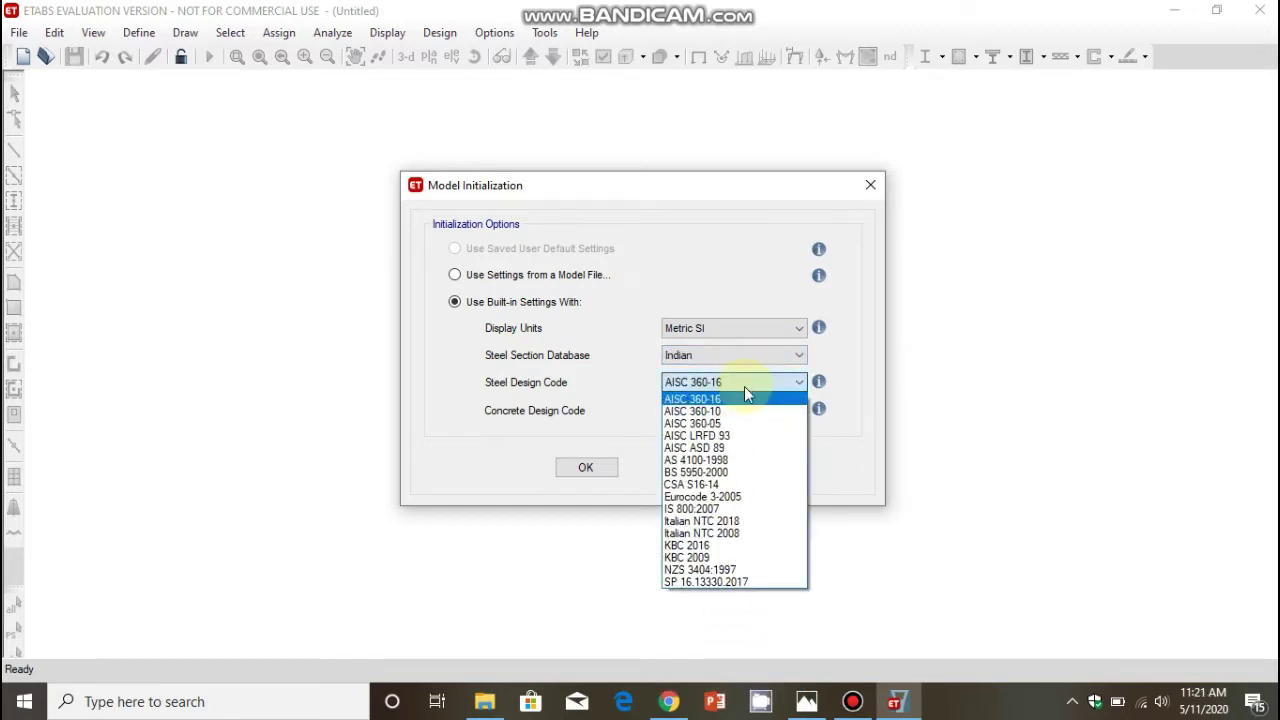
pyautogui.click(728, 511)
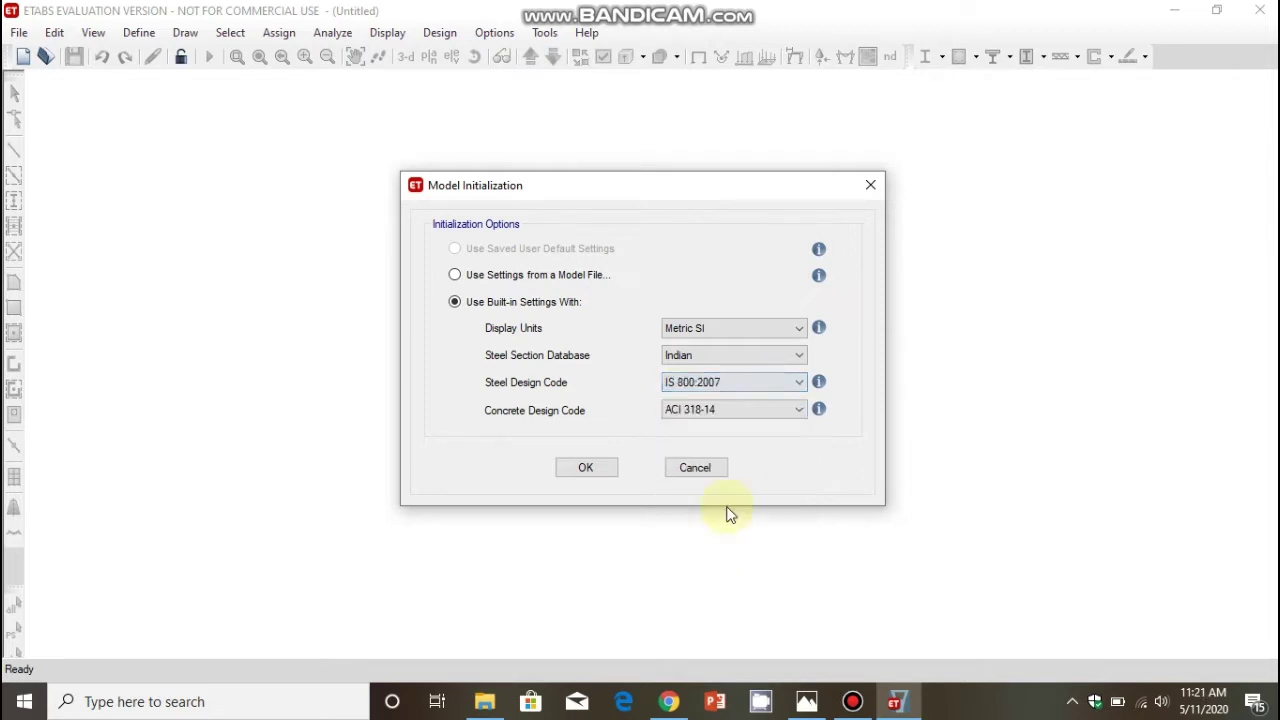
pyautogui.click(771, 411)
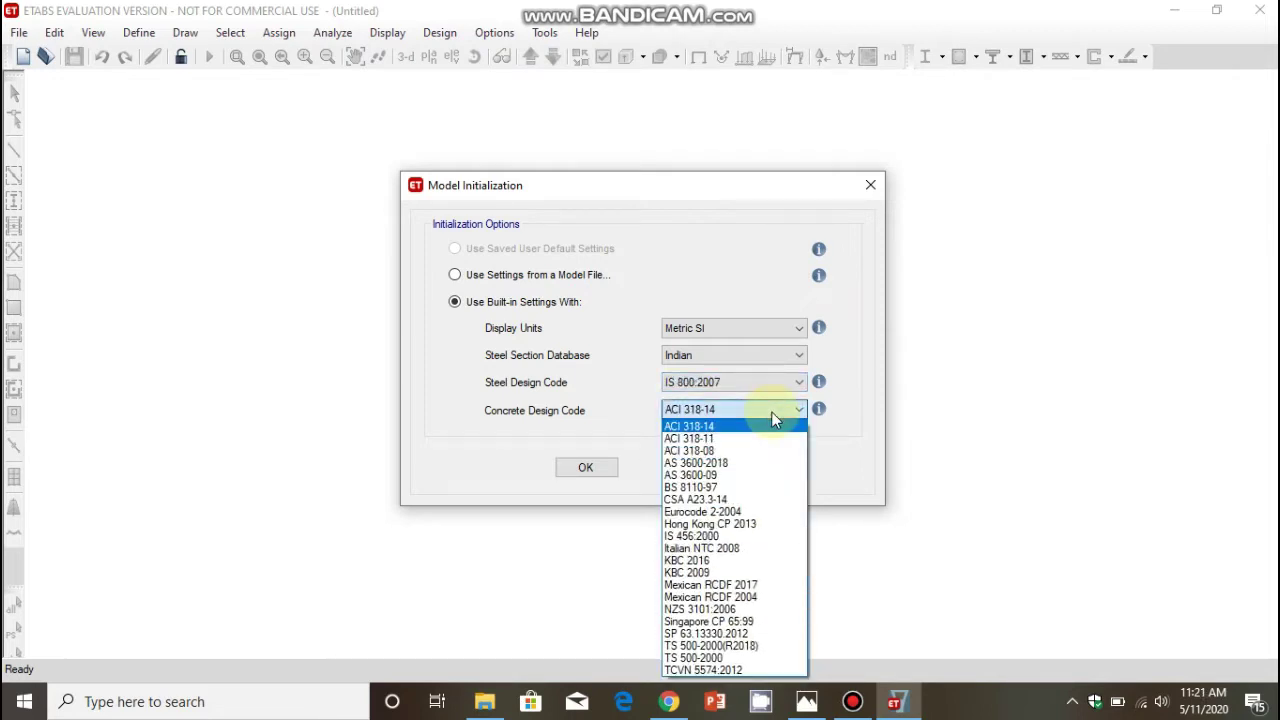
pyautogui.click(738, 537)
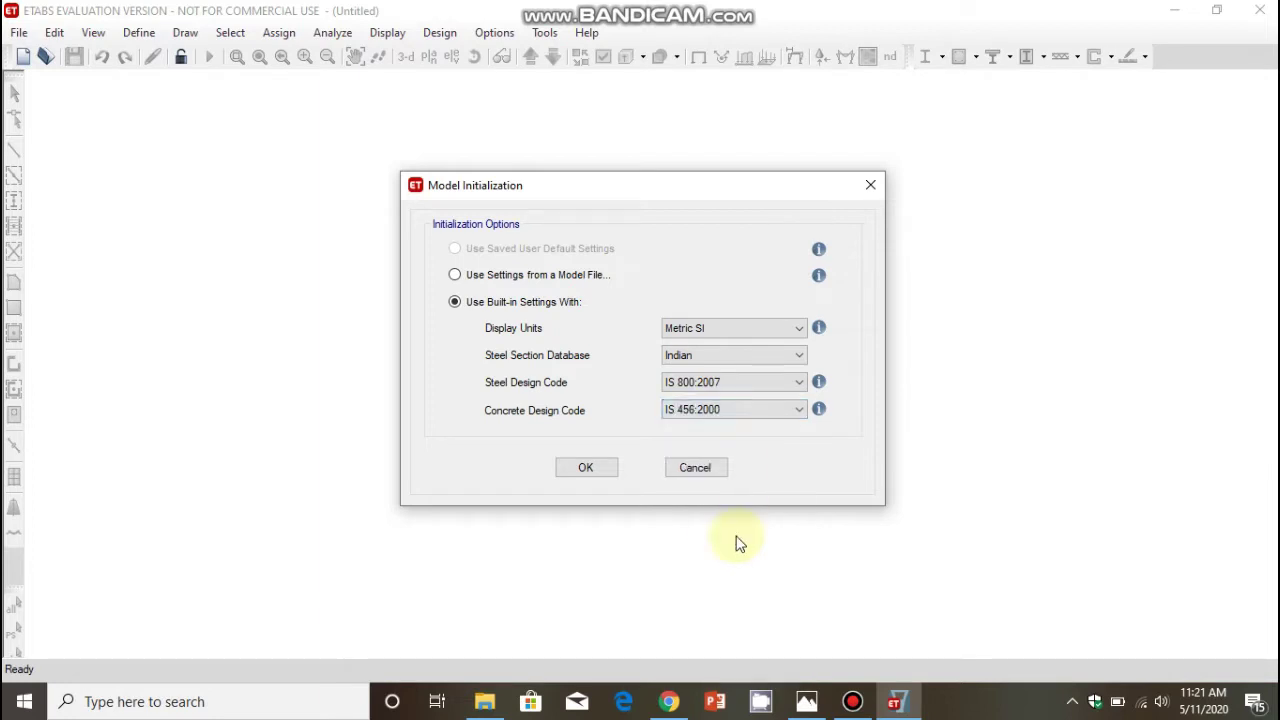
pyautogui.click(610, 470)
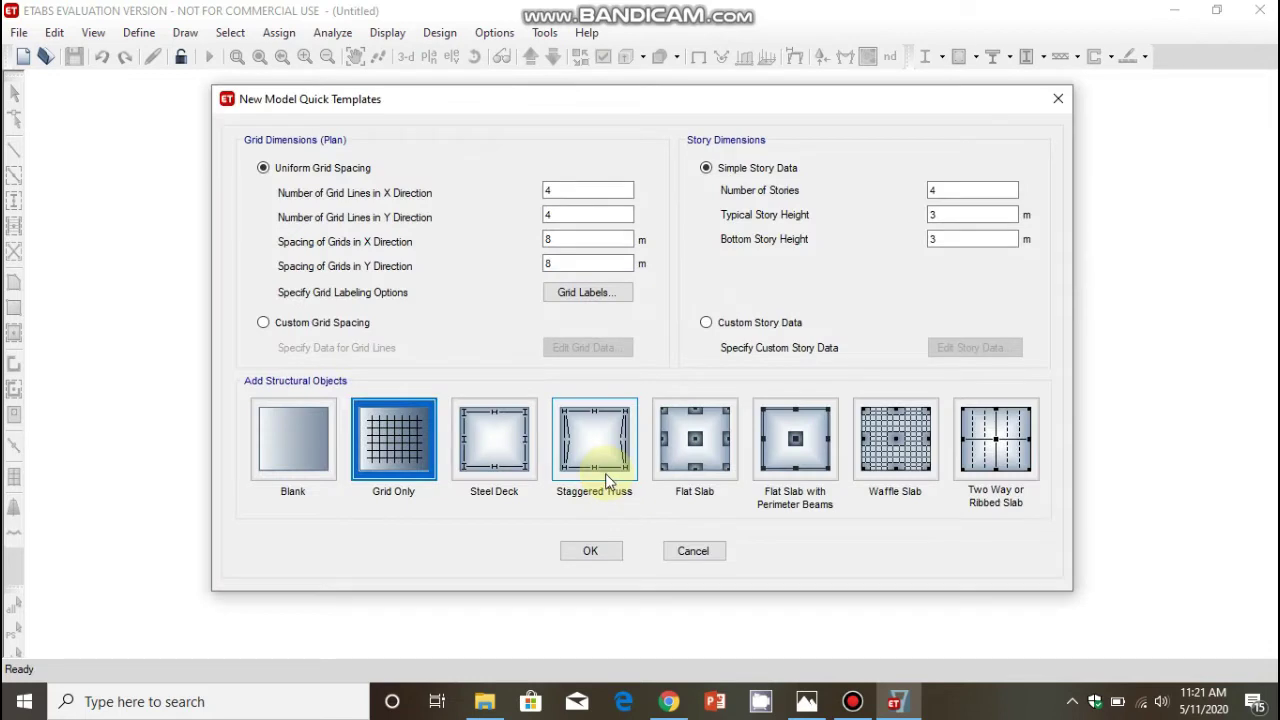
# Set the uniform grid spacing to 6 m in both the X and Y directions
pyautogui.click(563, 190)
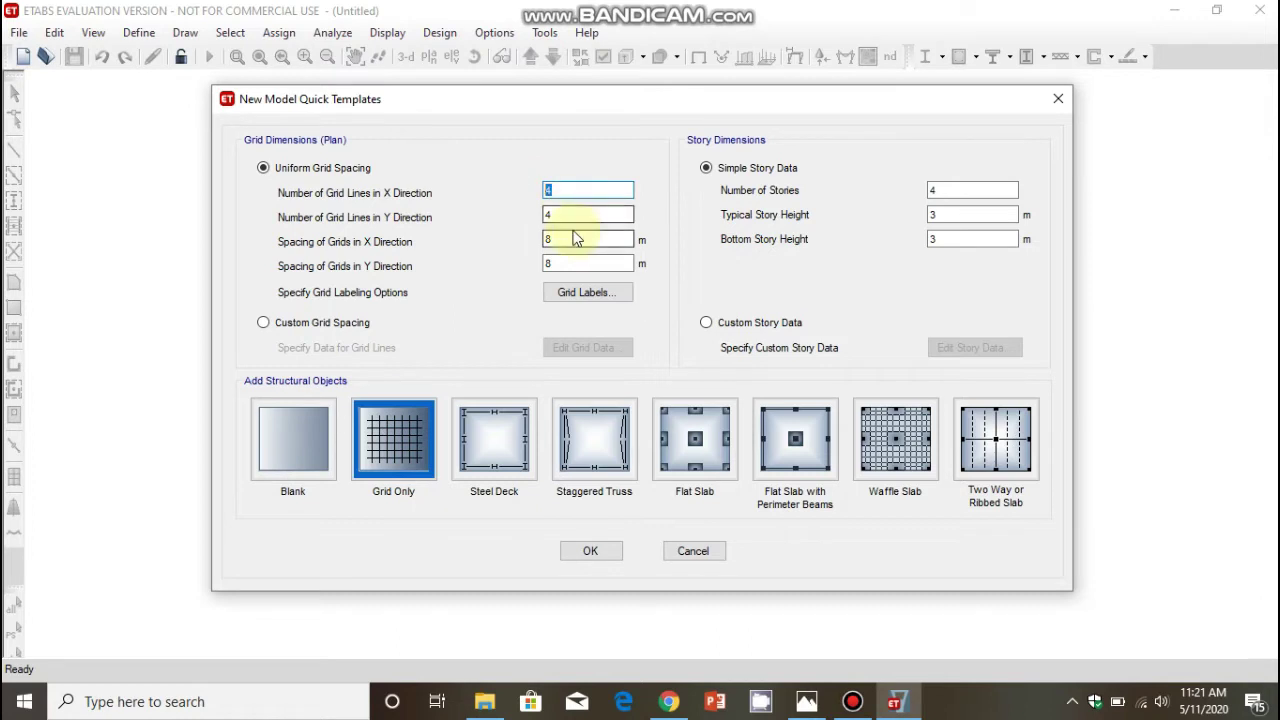
pyautogui.moveTo(571, 214); pyautogui.dragTo(501, 241)
pyautogui.write('6')
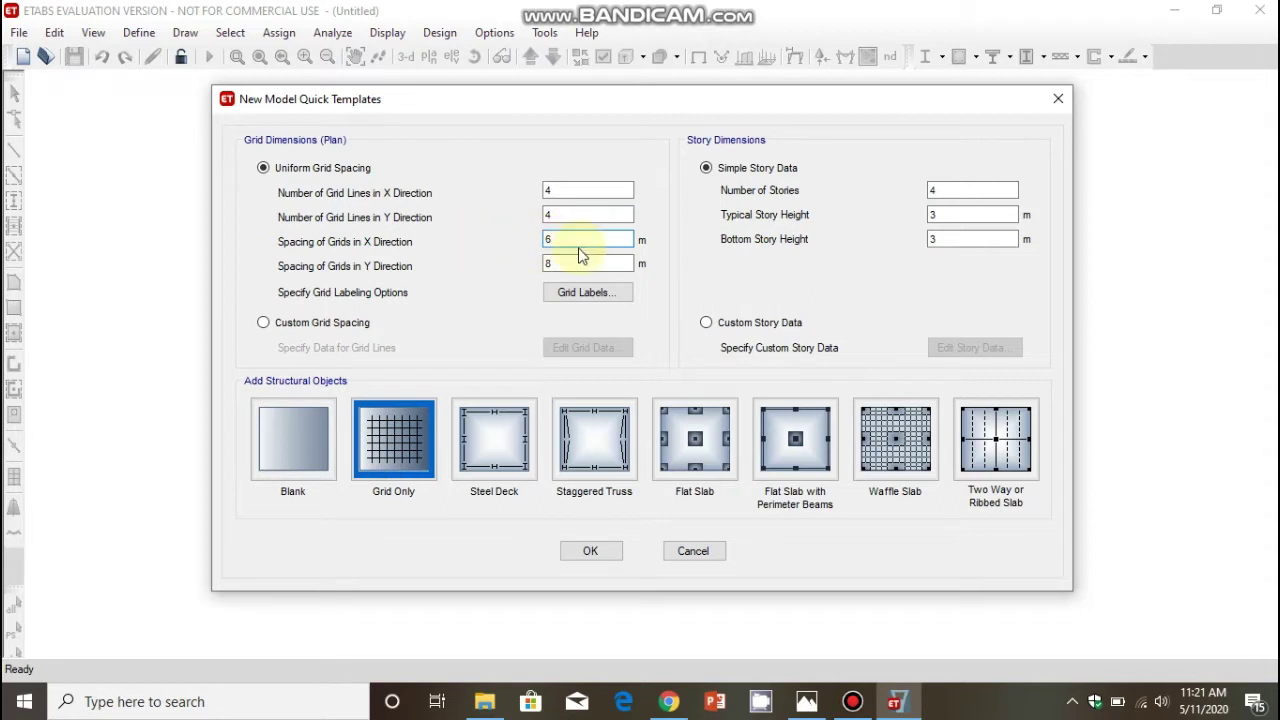
pyautogui.moveTo(572, 262); pyautogui.dragTo(456, 273)
pyautogui.write('6')
# Set the simple story data to 23 stories with a bottom story height of 3 m
pyautogui.moveTo(1005, 191); pyautogui.dragTo(902, 197)
pyautogui.write('23')
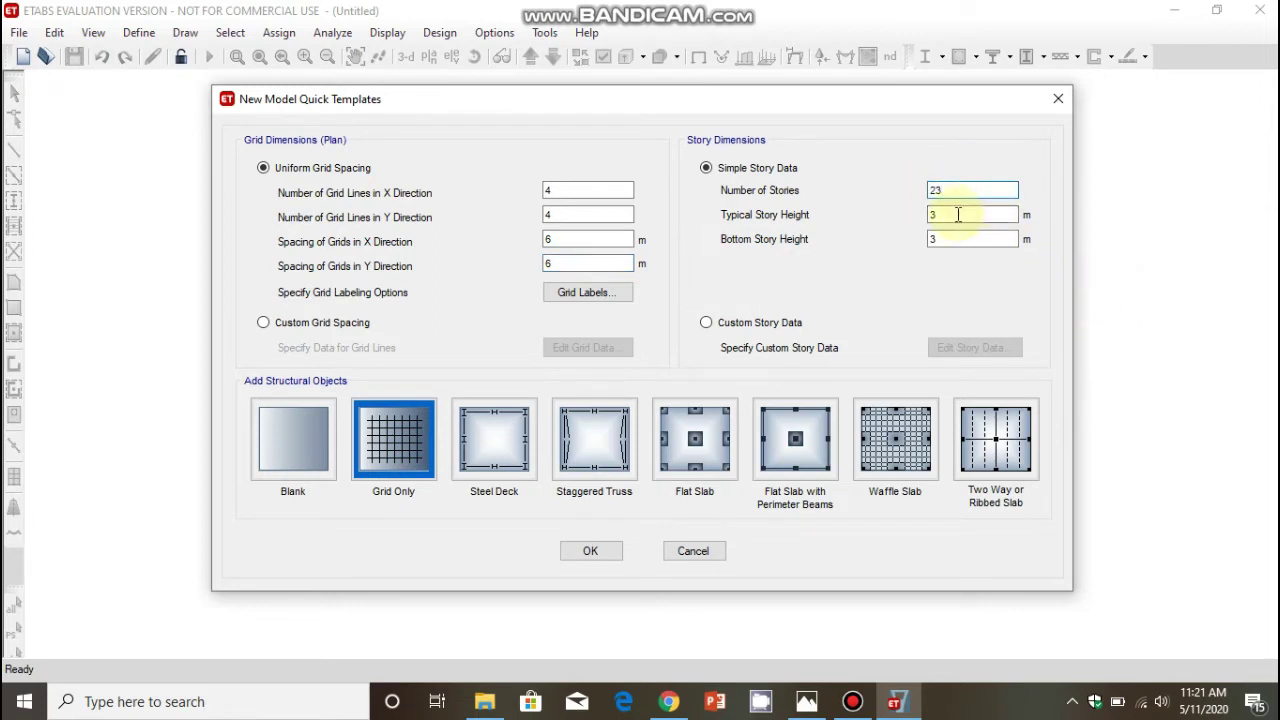
pyautogui.moveTo(960, 214); pyautogui.dragTo(934, 213)
pyautogui.doubleClick(934, 239)
pyautogui.write('3')
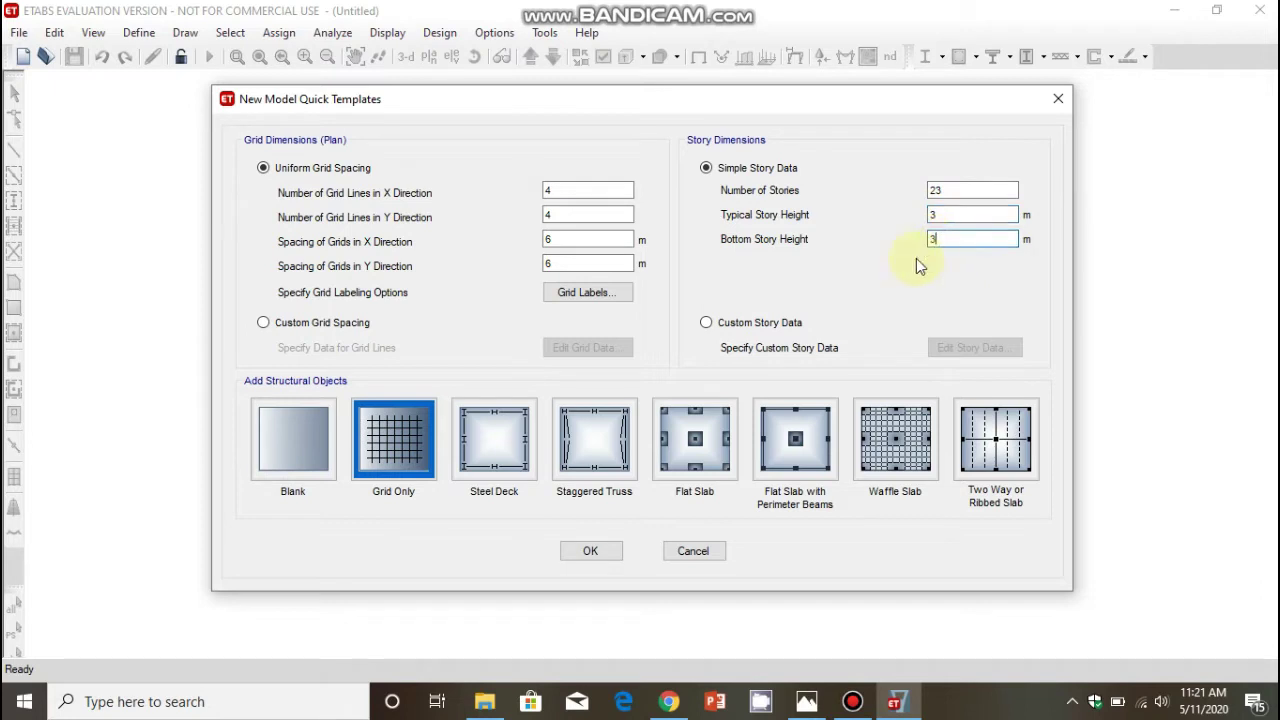
# Switch to custom story data and make Story19 a master story in the story table
pyautogui.click(706, 323)
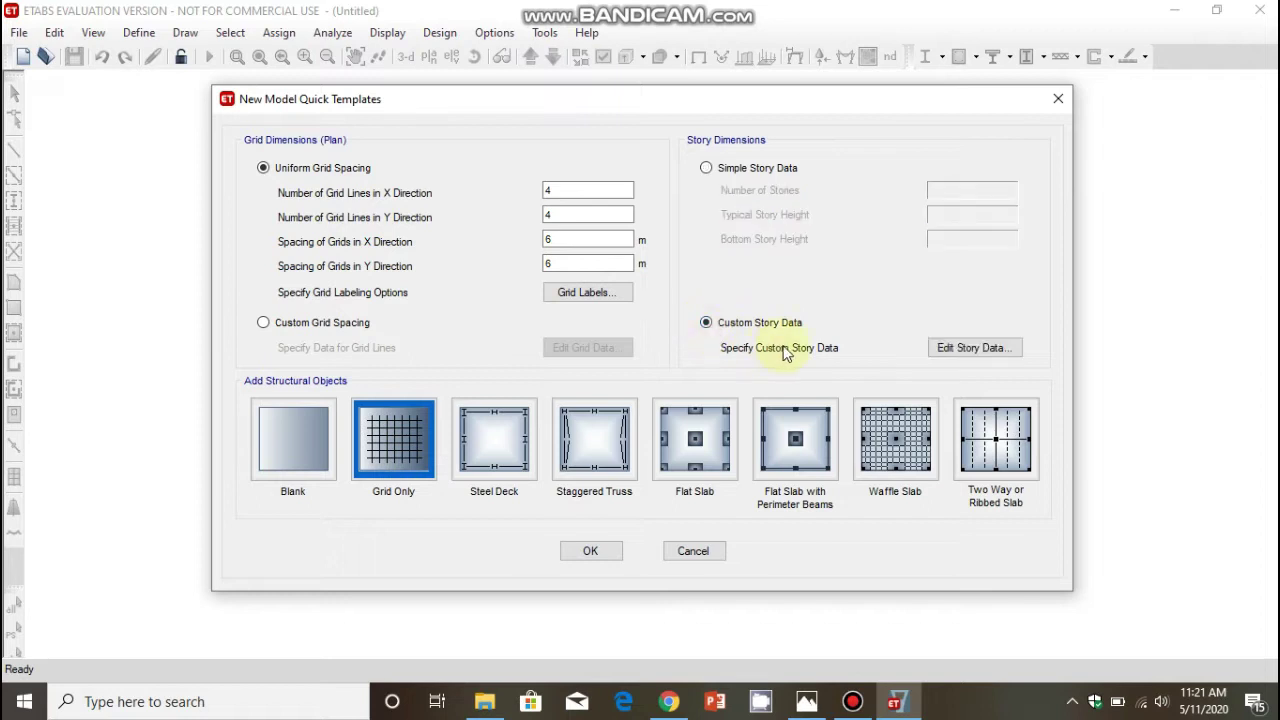
pyautogui.click(951, 350)
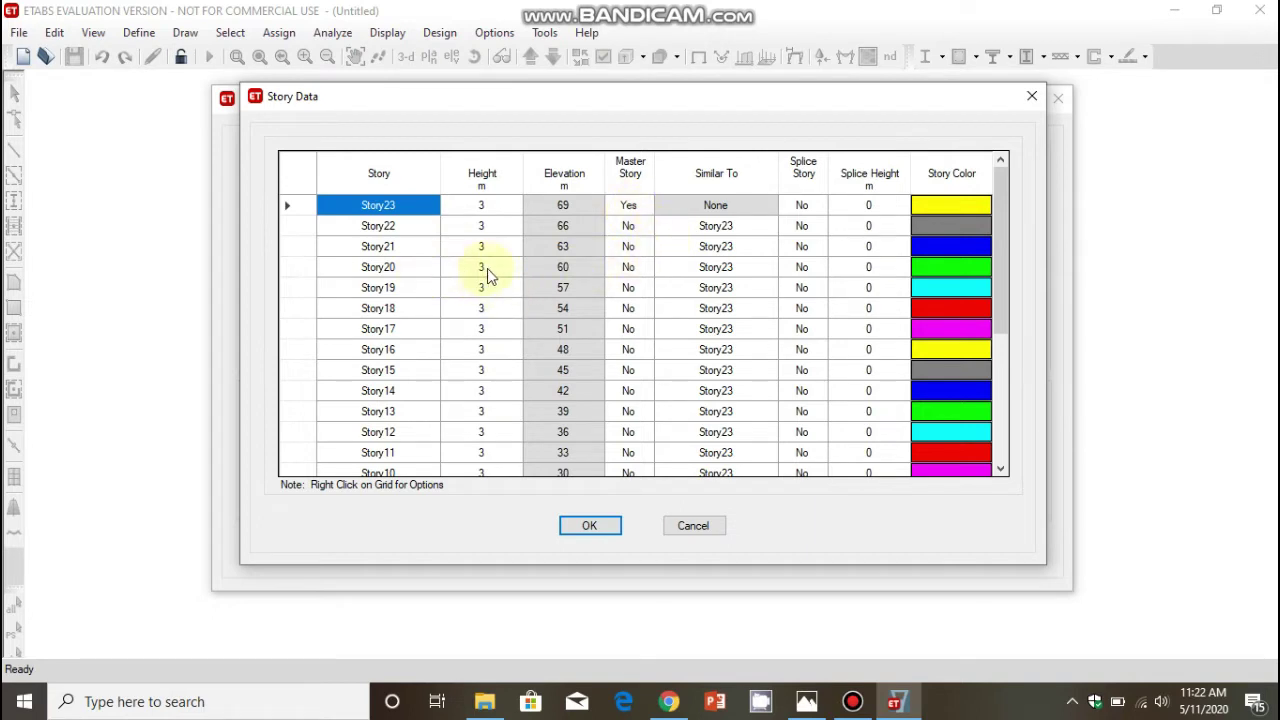
pyautogui.click(630, 287)
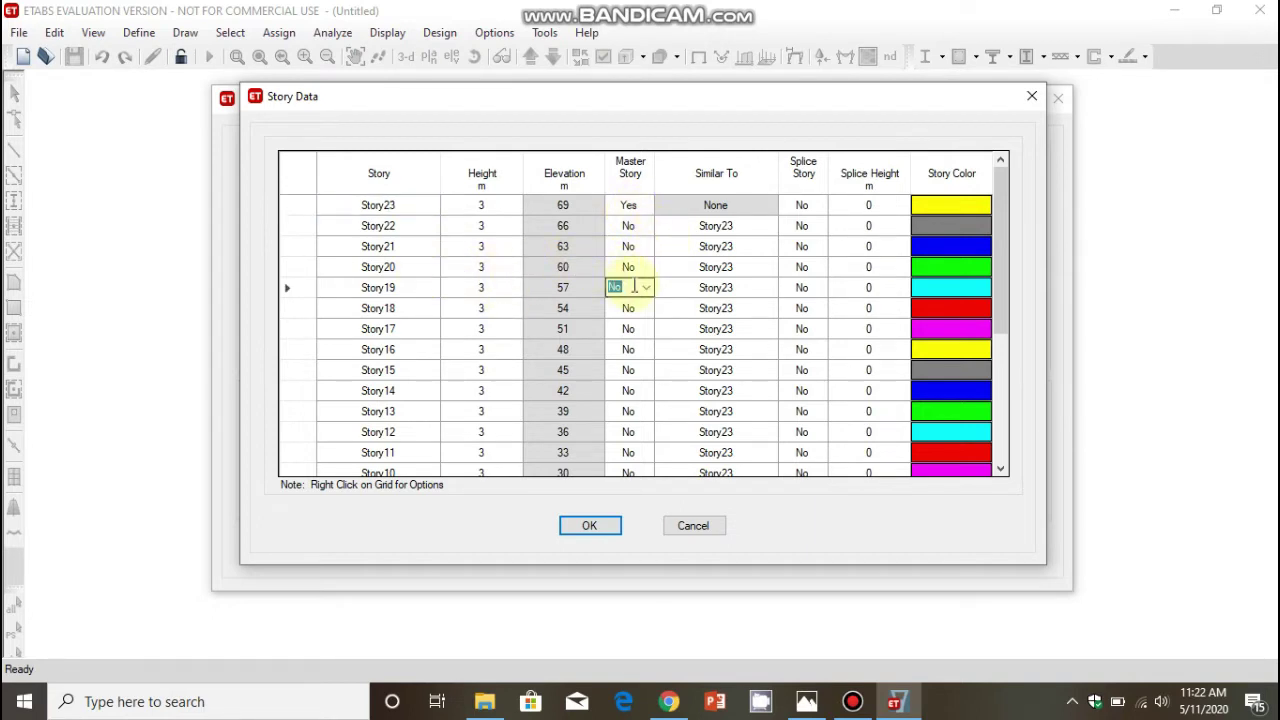
pyautogui.click(644, 287)
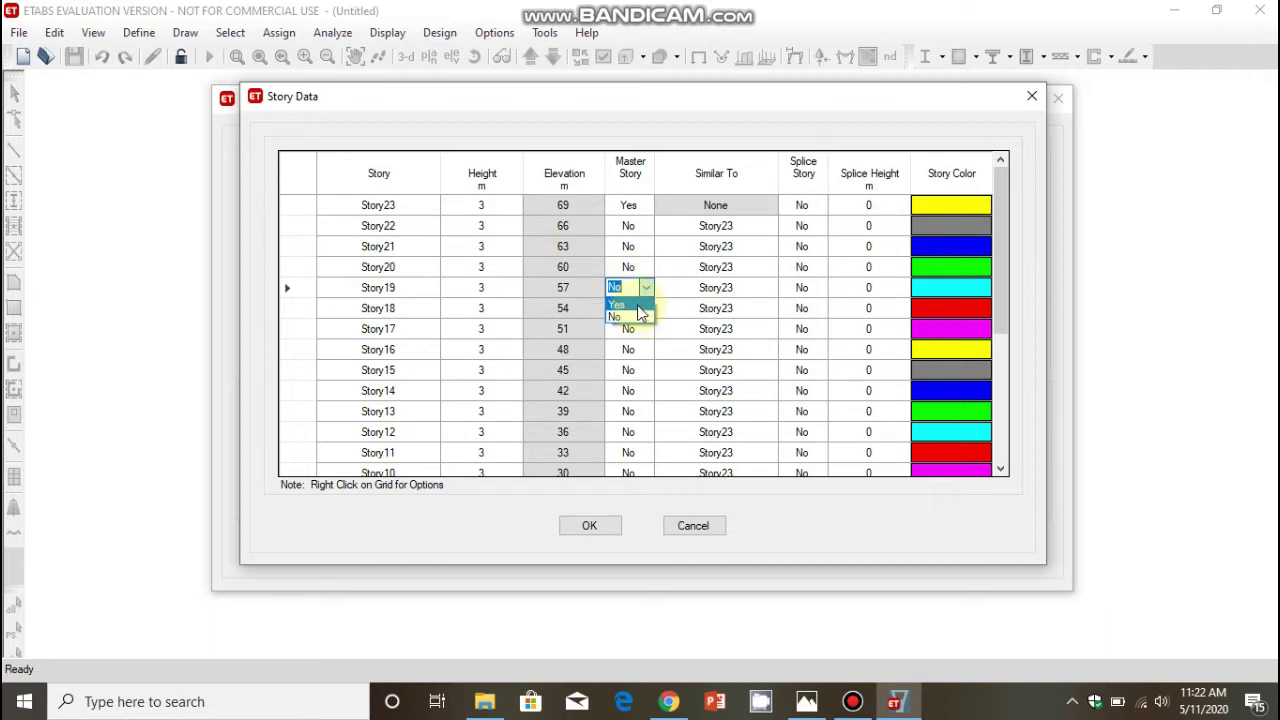
pyautogui.click(639, 307)
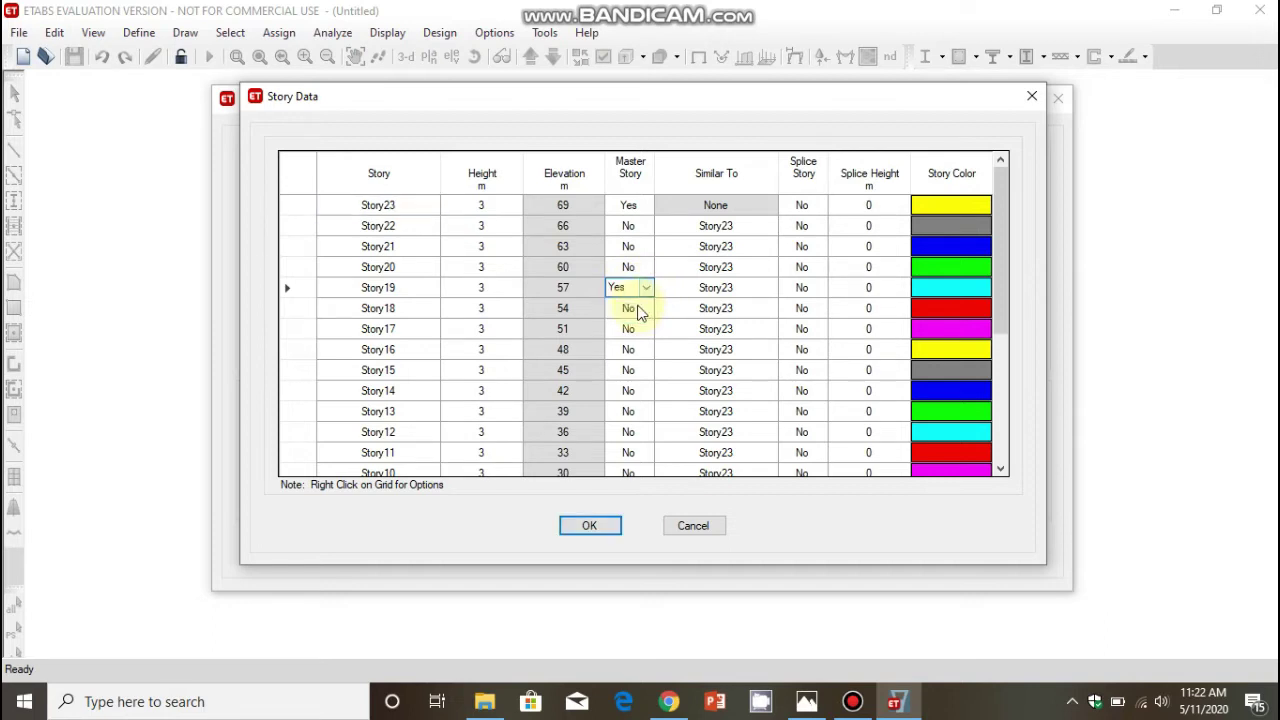
# Make Story18 and Story17 similar to Story19
pyautogui.click(775, 310)
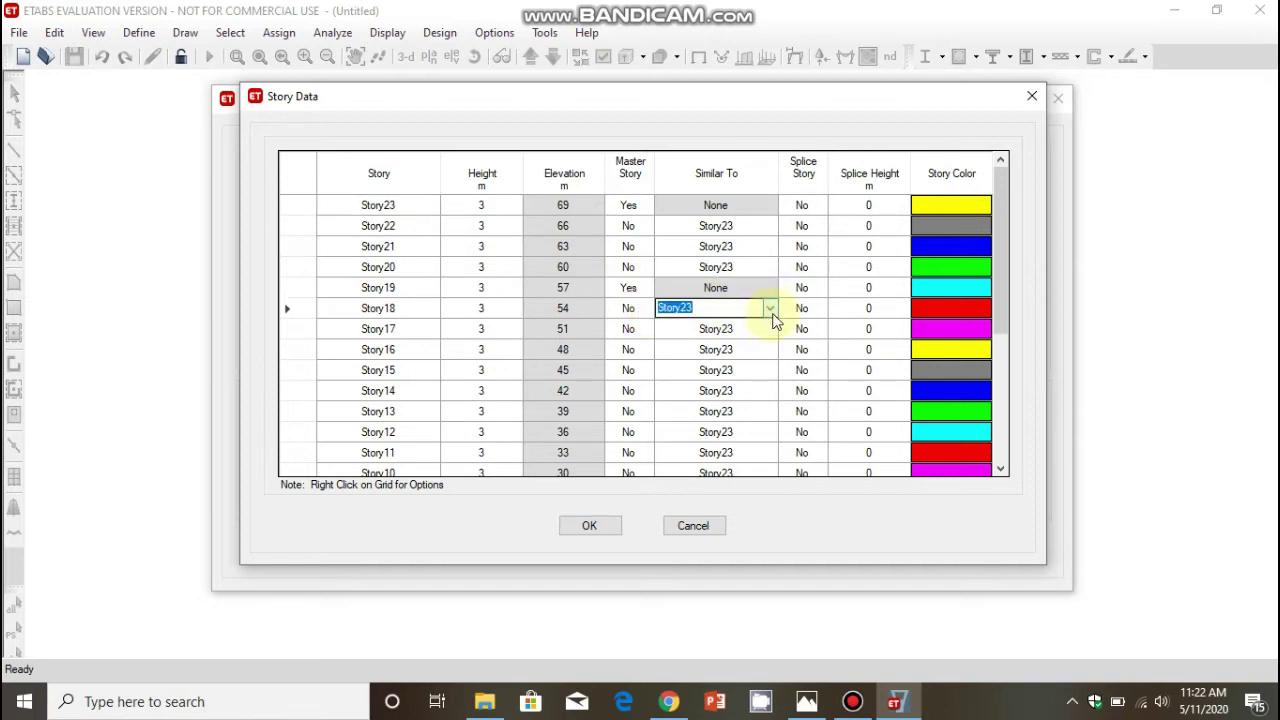
pyautogui.click(770, 309)
pyautogui.click(746, 346)
pyautogui.click(768, 330)
pyautogui.click(768, 330)
pyautogui.click(730, 368)
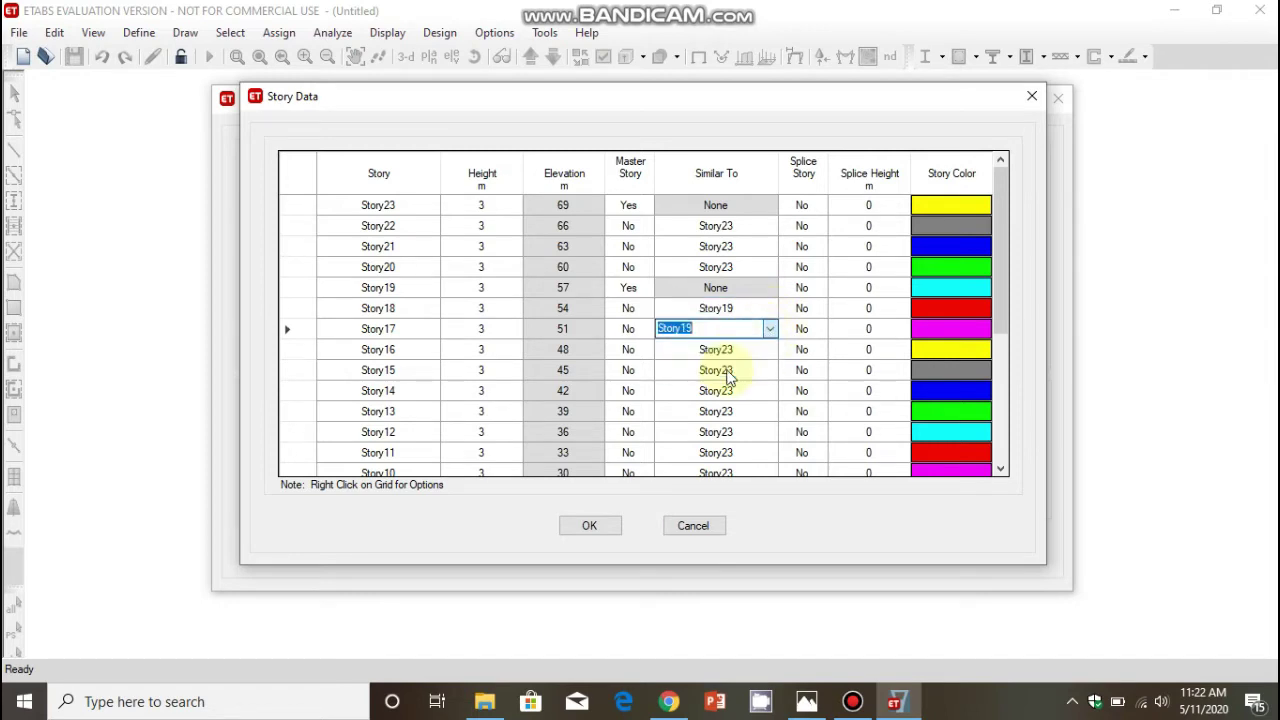
# Make Story16 and Story15 similar to Story19
pyautogui.click(770, 356)
pyautogui.click(770, 352)
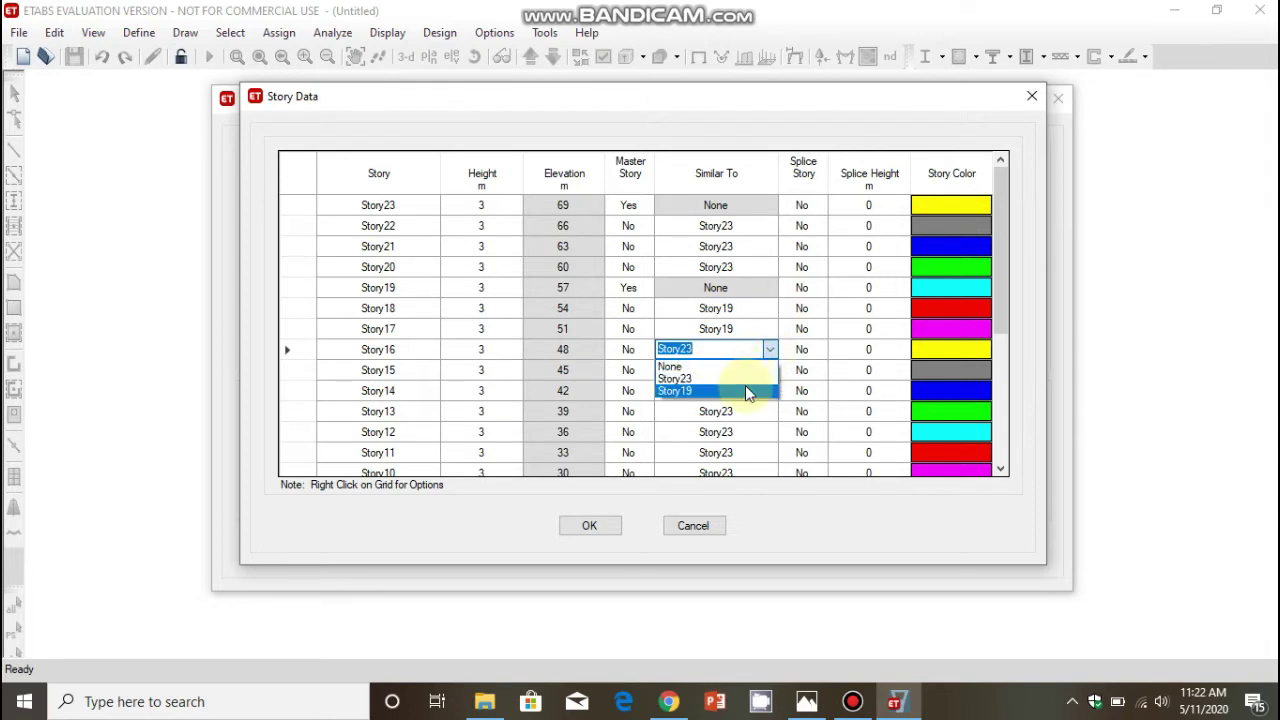
pyautogui.click(746, 388)
pyautogui.click(770, 372)
pyautogui.click(768, 370)
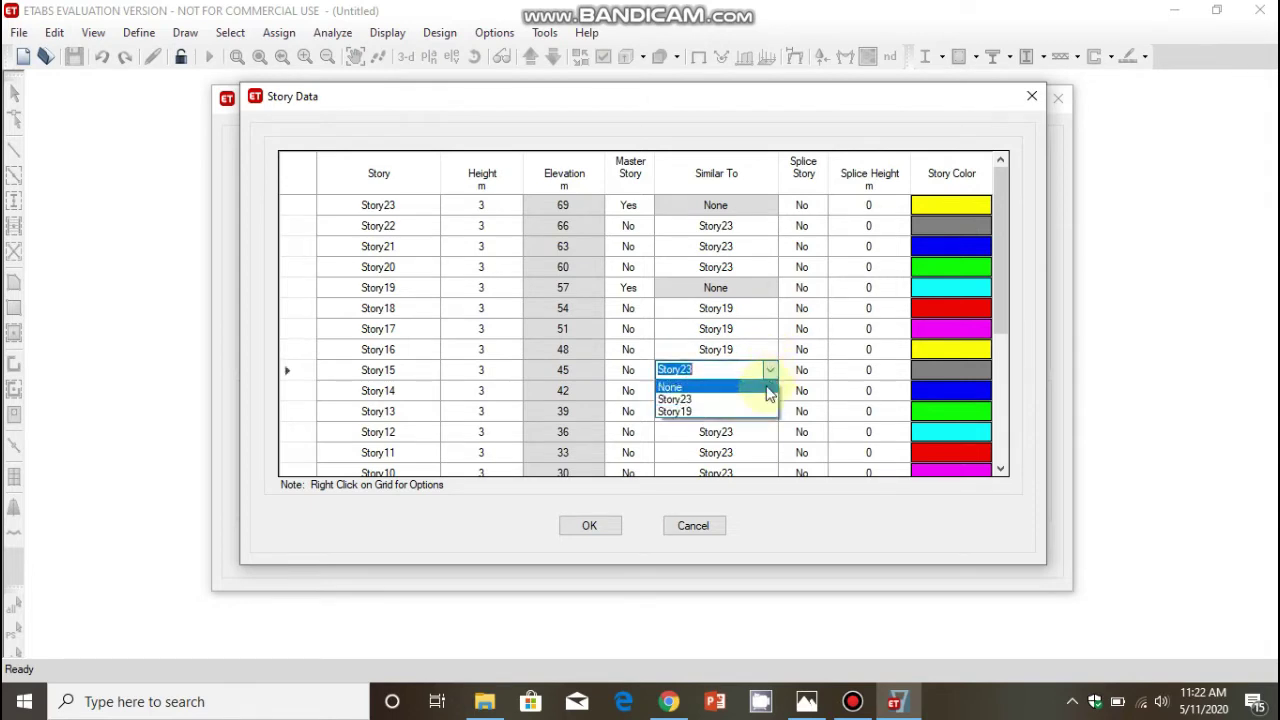
pyautogui.click(766, 413)
# Make Story14 a master story in the story data
pyautogui.click(768, 392)
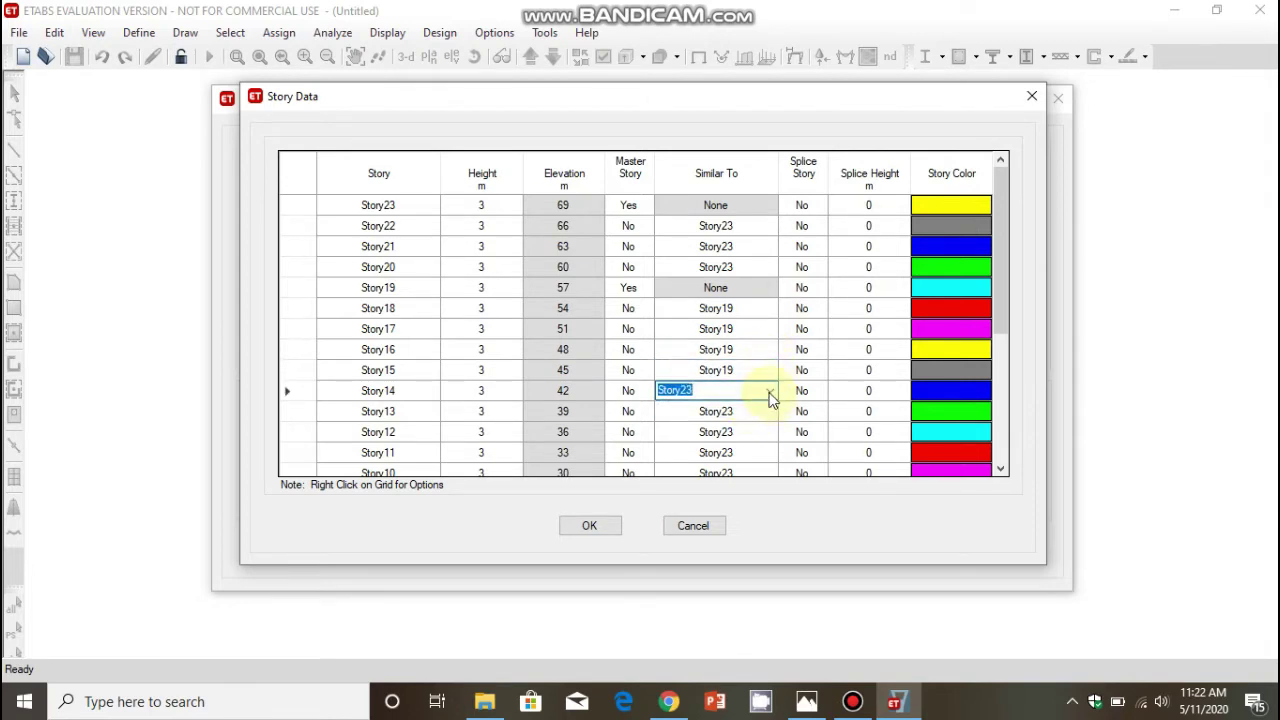
pyautogui.click(630, 391)
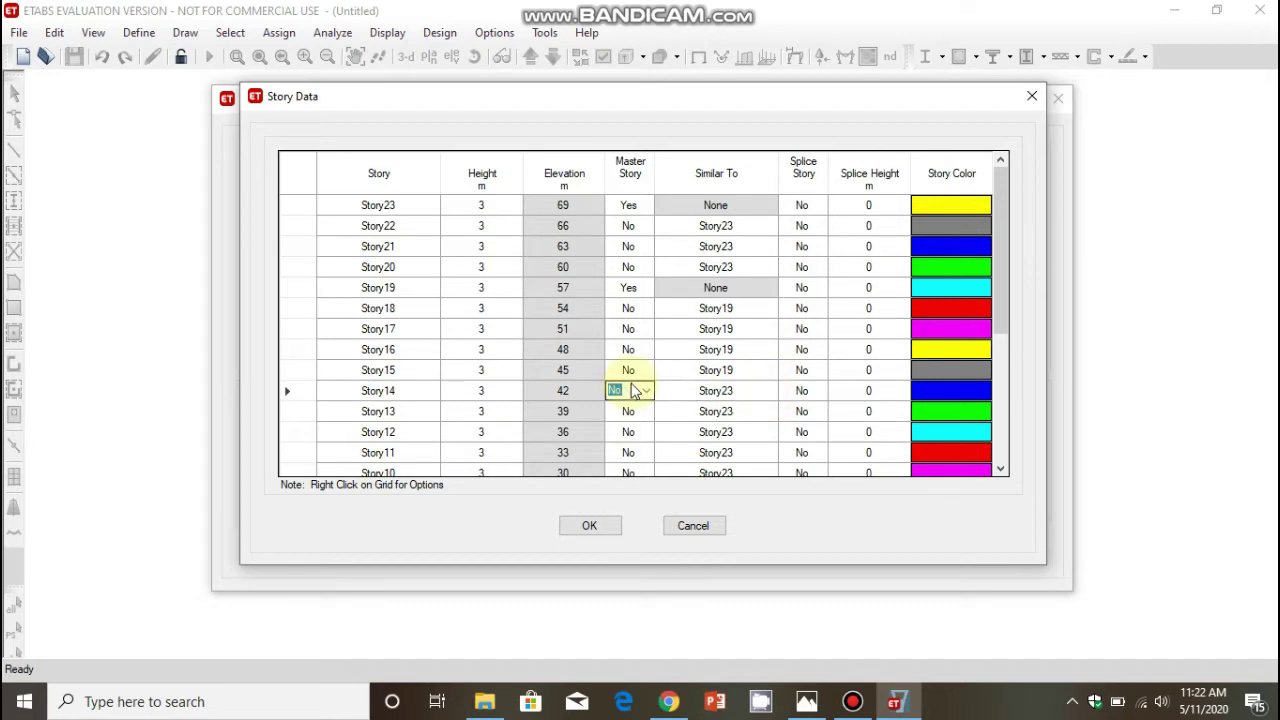
pyautogui.click(646, 391)
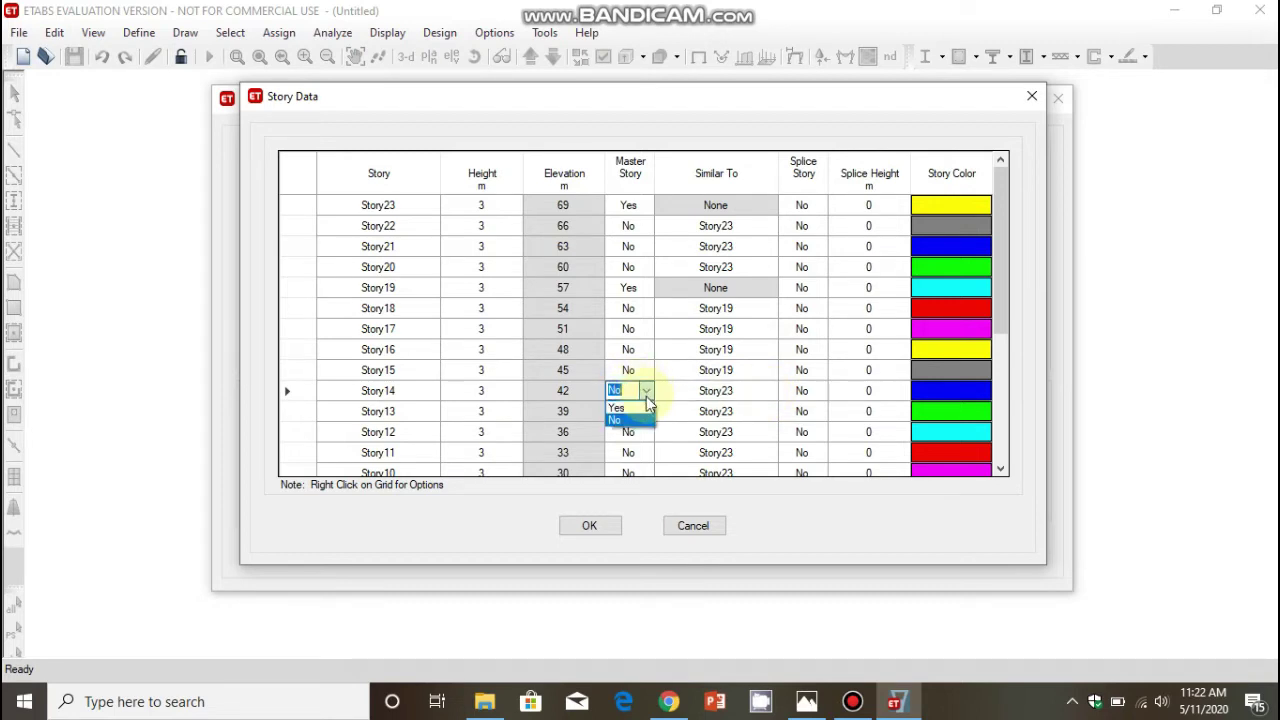
pyautogui.click(646, 409)
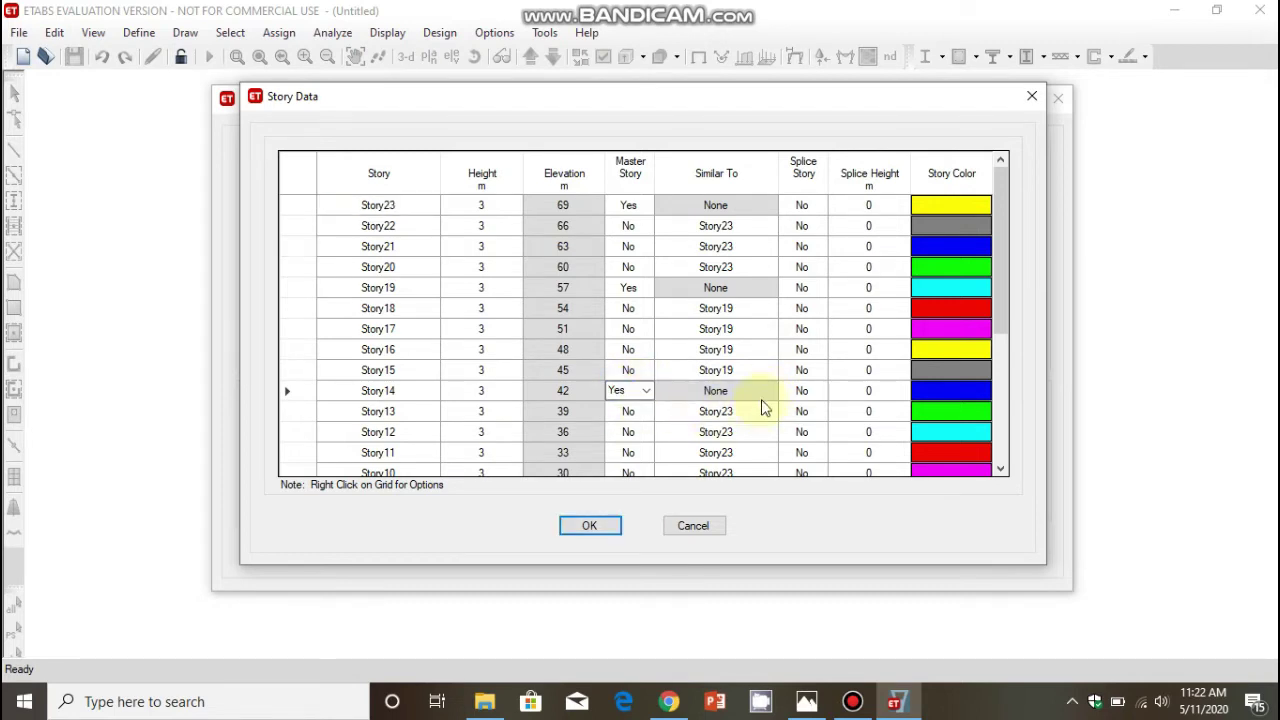
# Make Story13 and Story12 similar to Story14
pyautogui.scroll(-2, 760, 408)
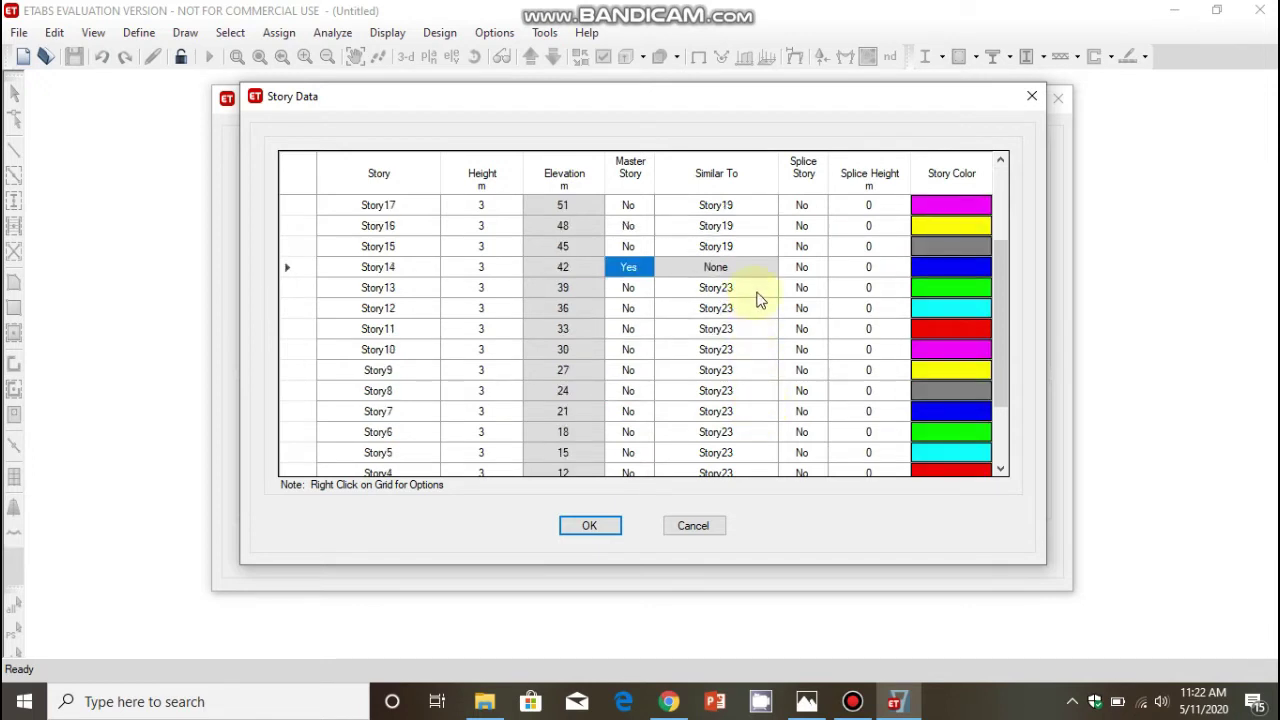
pyautogui.click(766, 292)
pyautogui.click(768, 290)
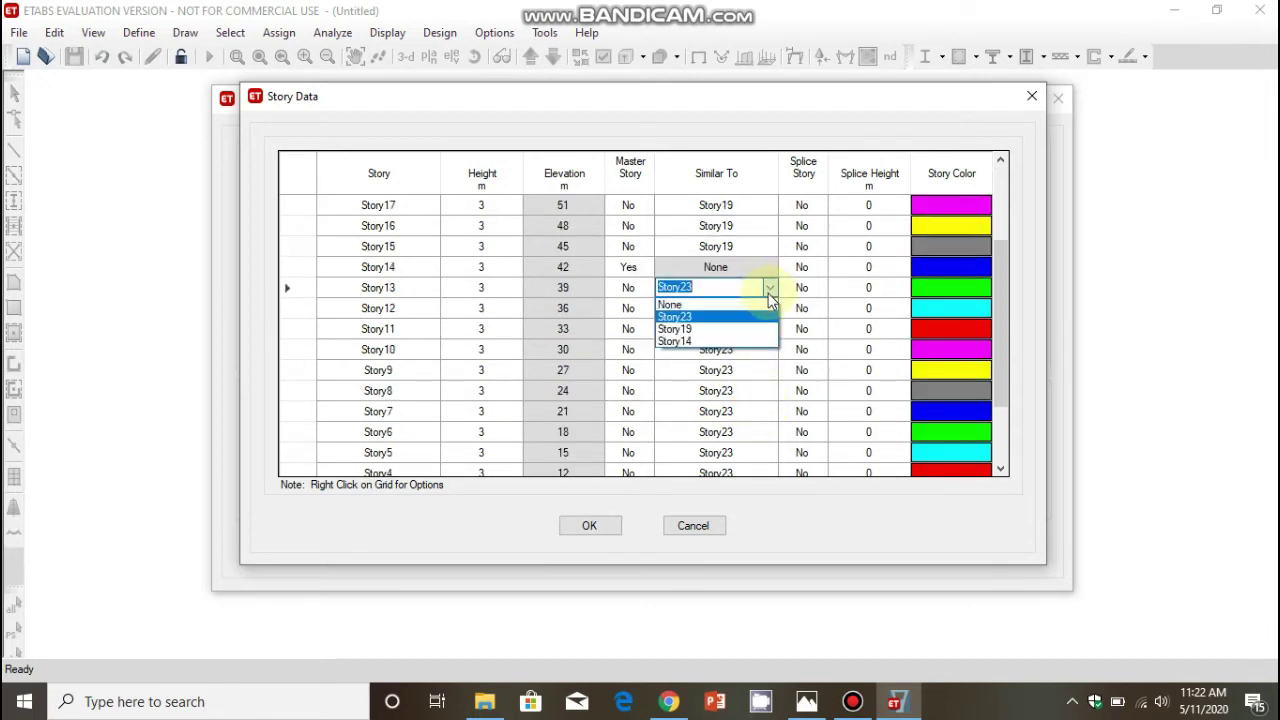
pyautogui.click(757, 342)
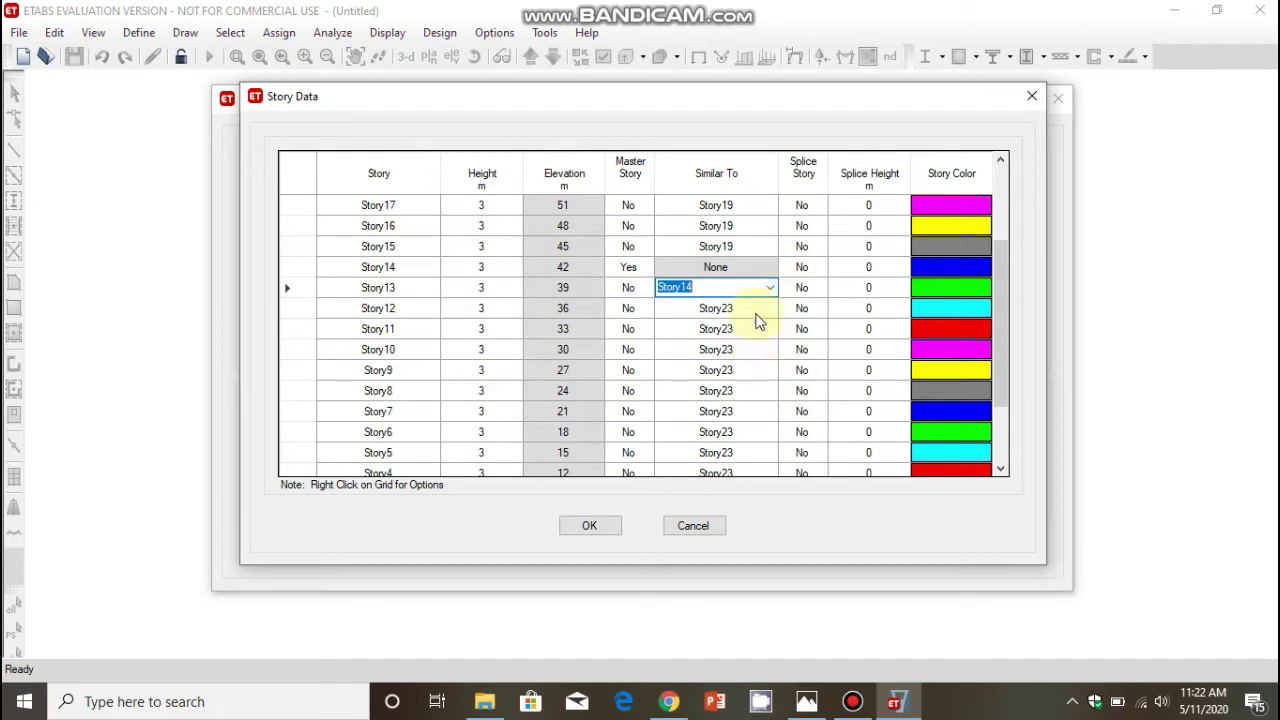
pyautogui.click(767, 305)
pyautogui.click(768, 307)
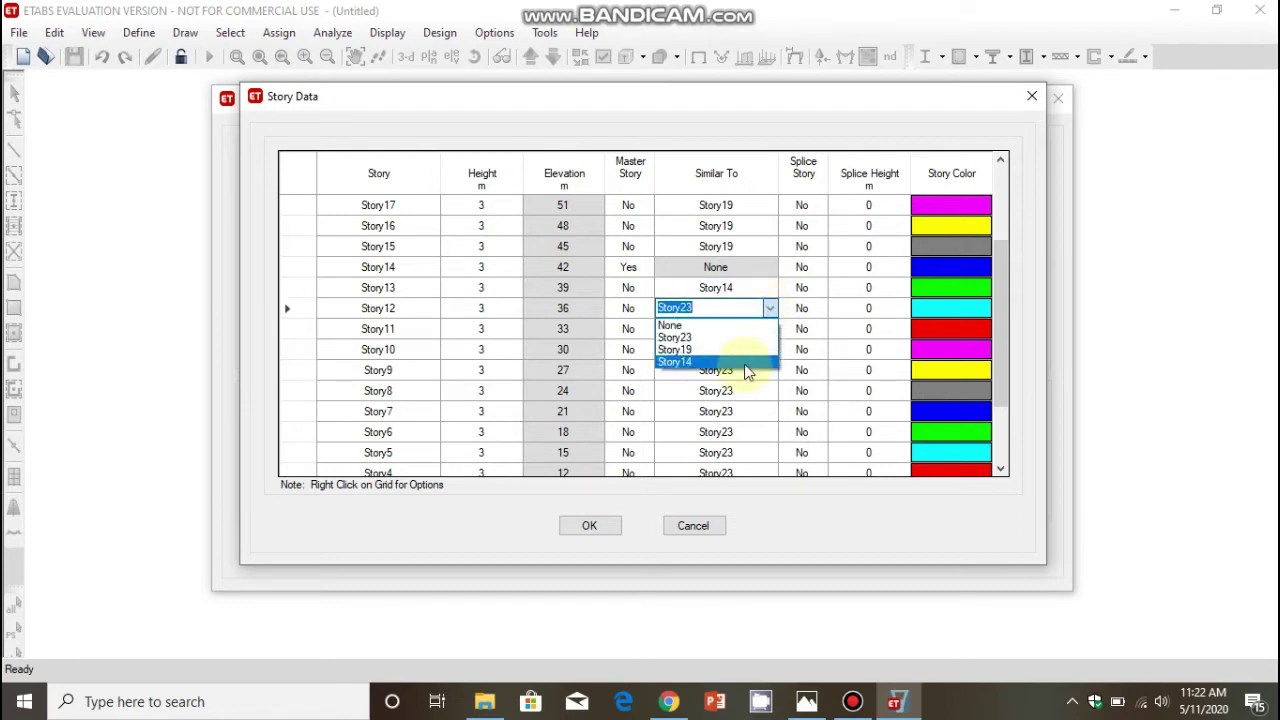
pyautogui.click(745, 372)
# Make Story11, Story10 and Story9 similar to Story14 in the story data
pyautogui.click(766, 331)
pyautogui.click(768, 330)
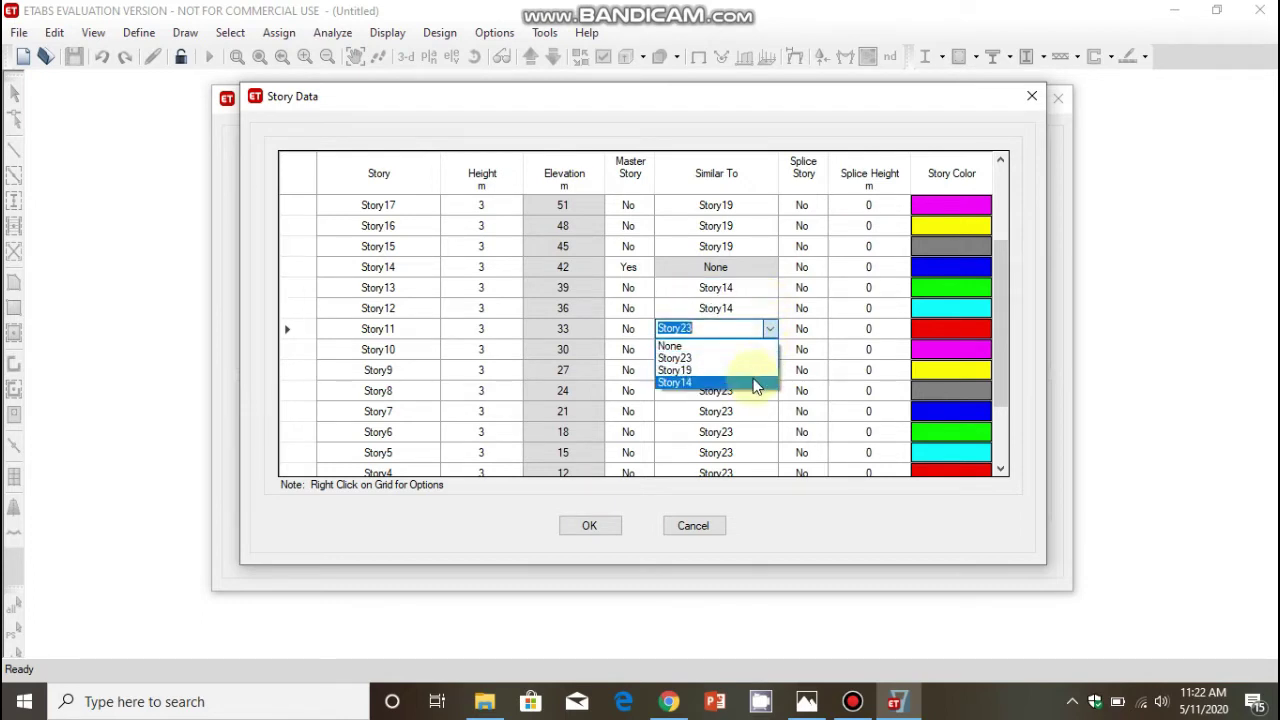
pyautogui.click(757, 384)
pyautogui.click(766, 352)
pyautogui.click(769, 349)
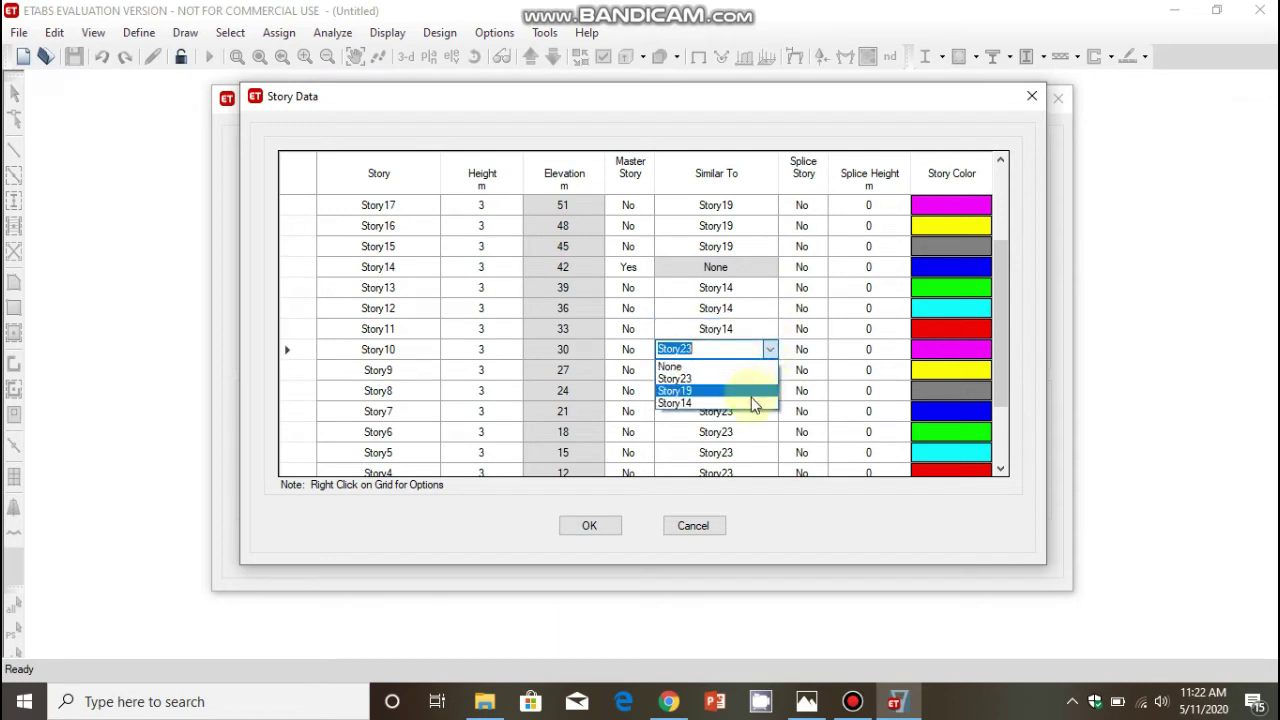
pyautogui.click(751, 400)
pyautogui.click(772, 370)
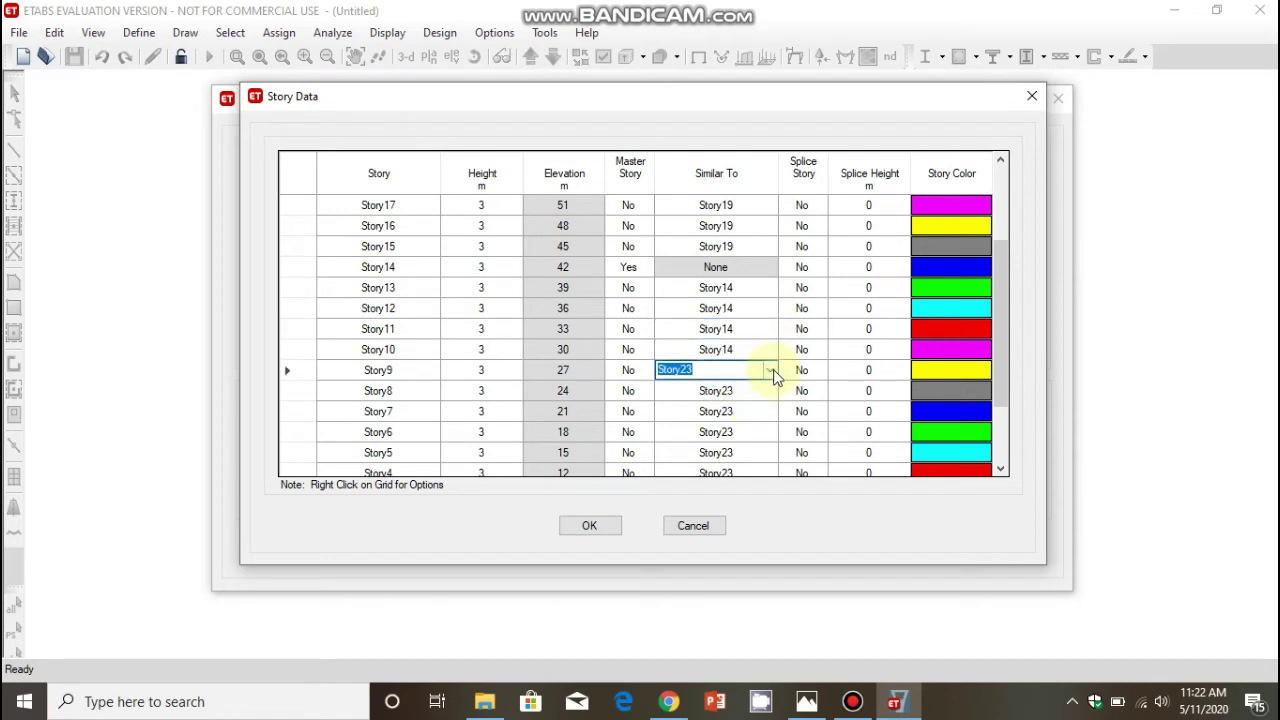
pyautogui.click(770, 370)
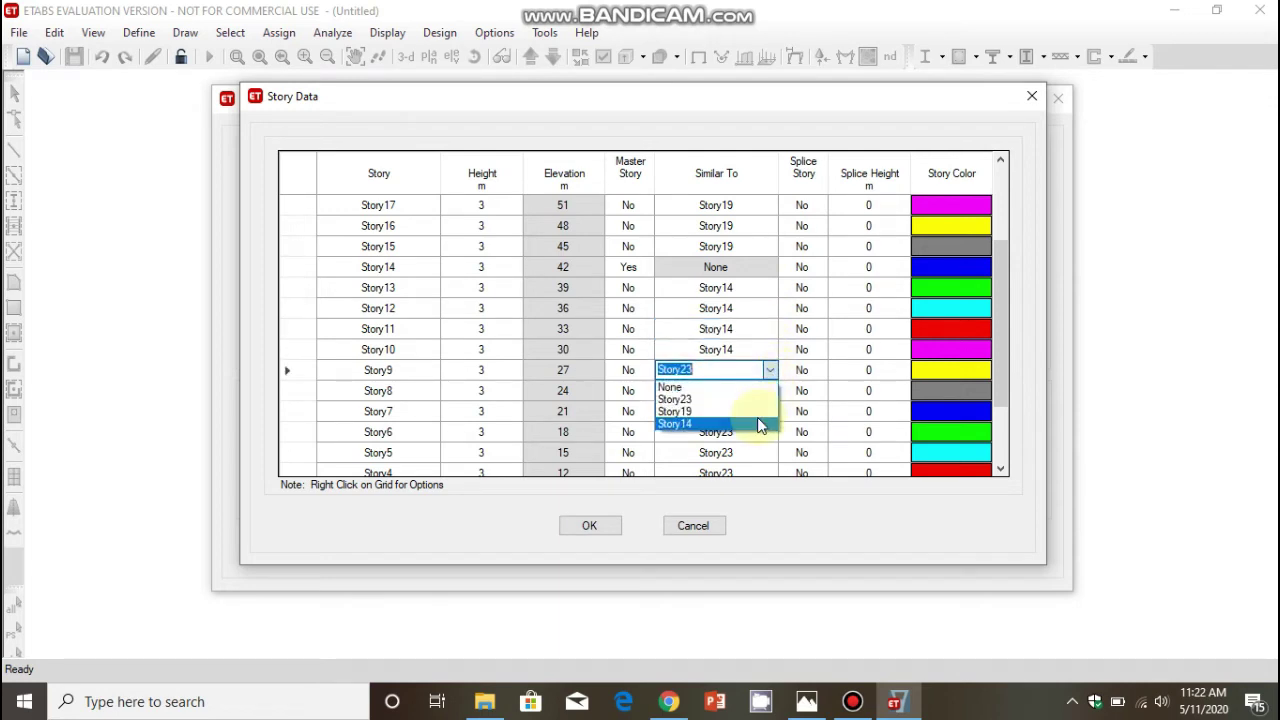
pyautogui.click(760, 423)
# Make Story8 a master story in the story data
pyautogui.click(628, 392)
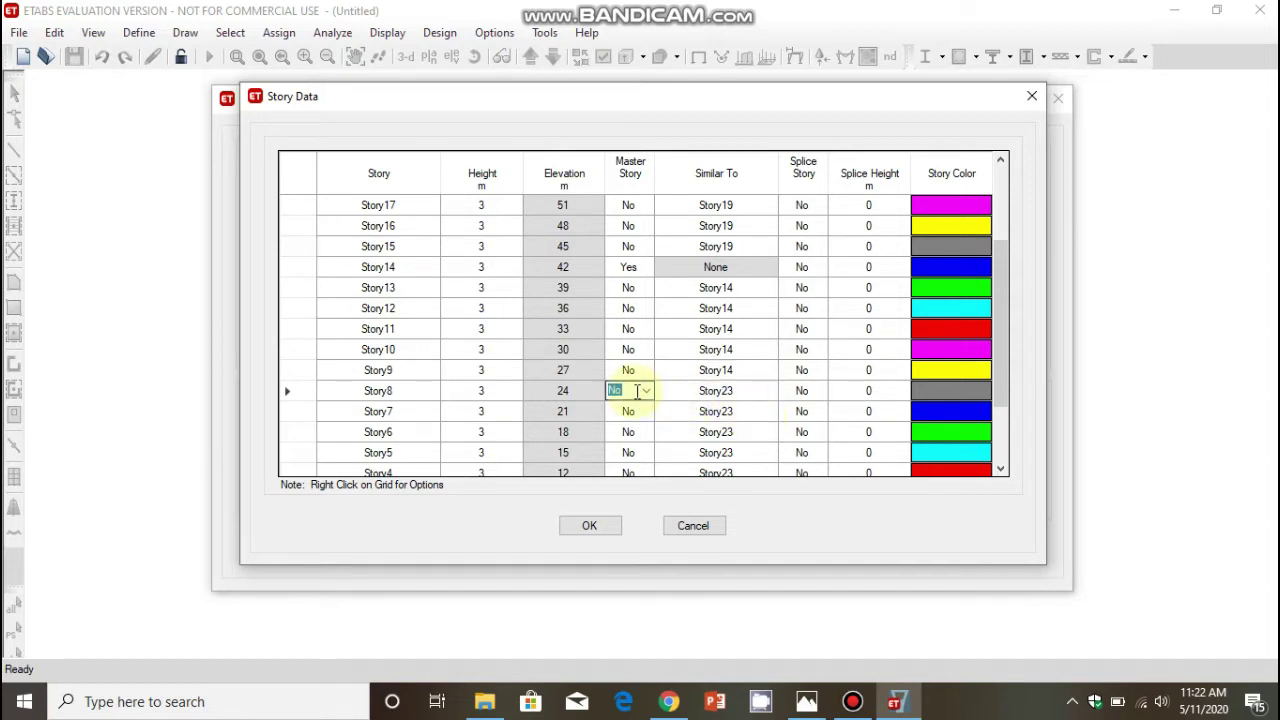
pyautogui.click(647, 391)
pyautogui.click(649, 420)
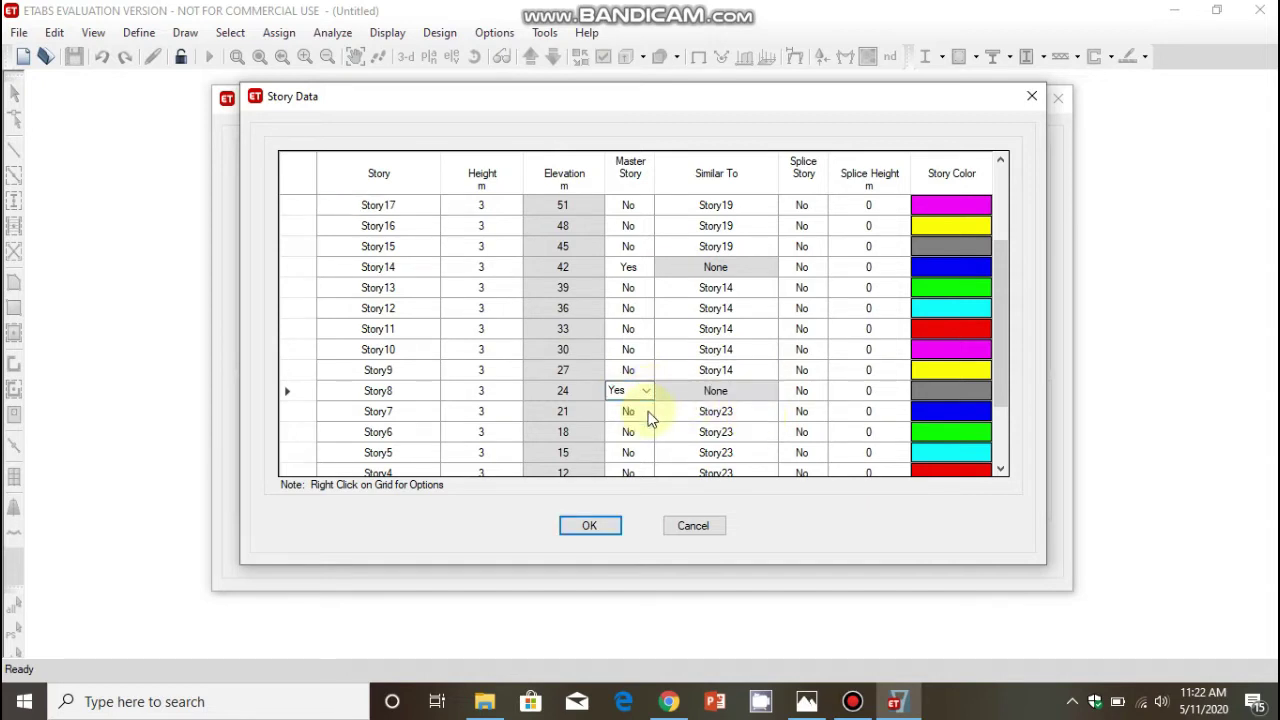
# Make Story7 and Story6 similar to Story8
pyautogui.scroll(-2, 725, 414)
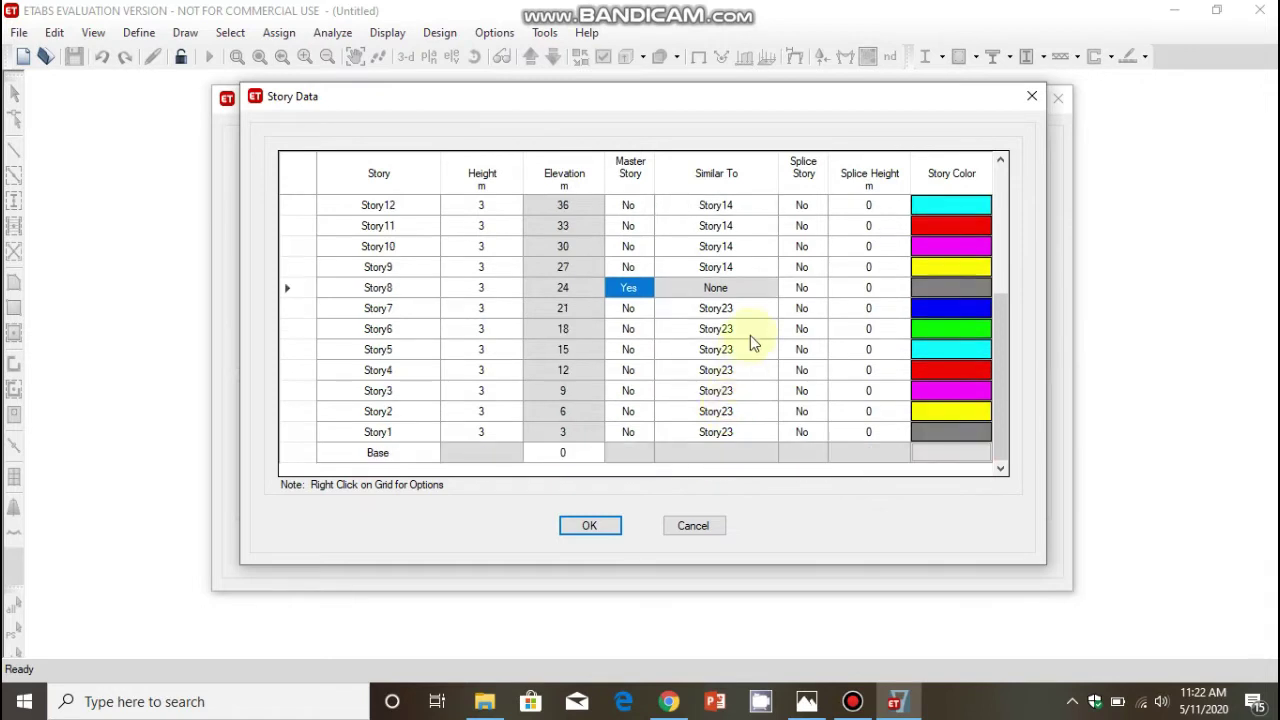
pyautogui.click(764, 310)
pyautogui.click(769, 309)
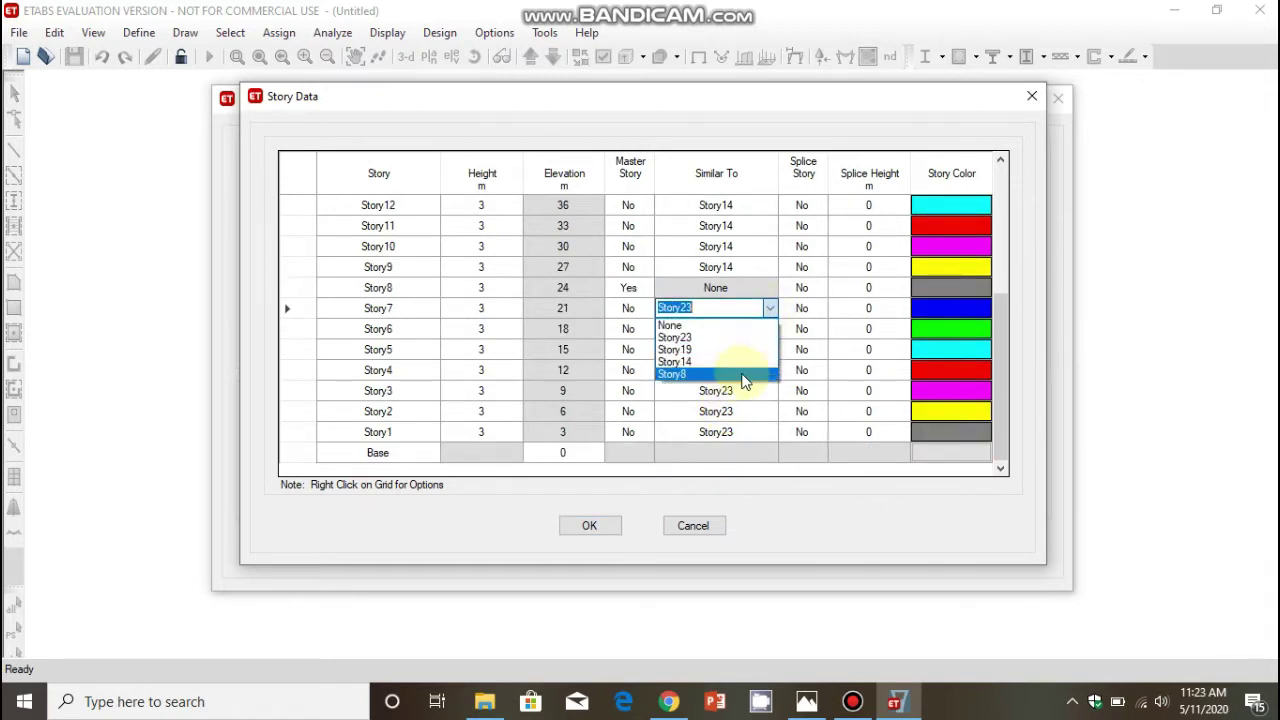
pyautogui.click(740, 372)
pyautogui.click(772, 331)
pyautogui.click(770, 330)
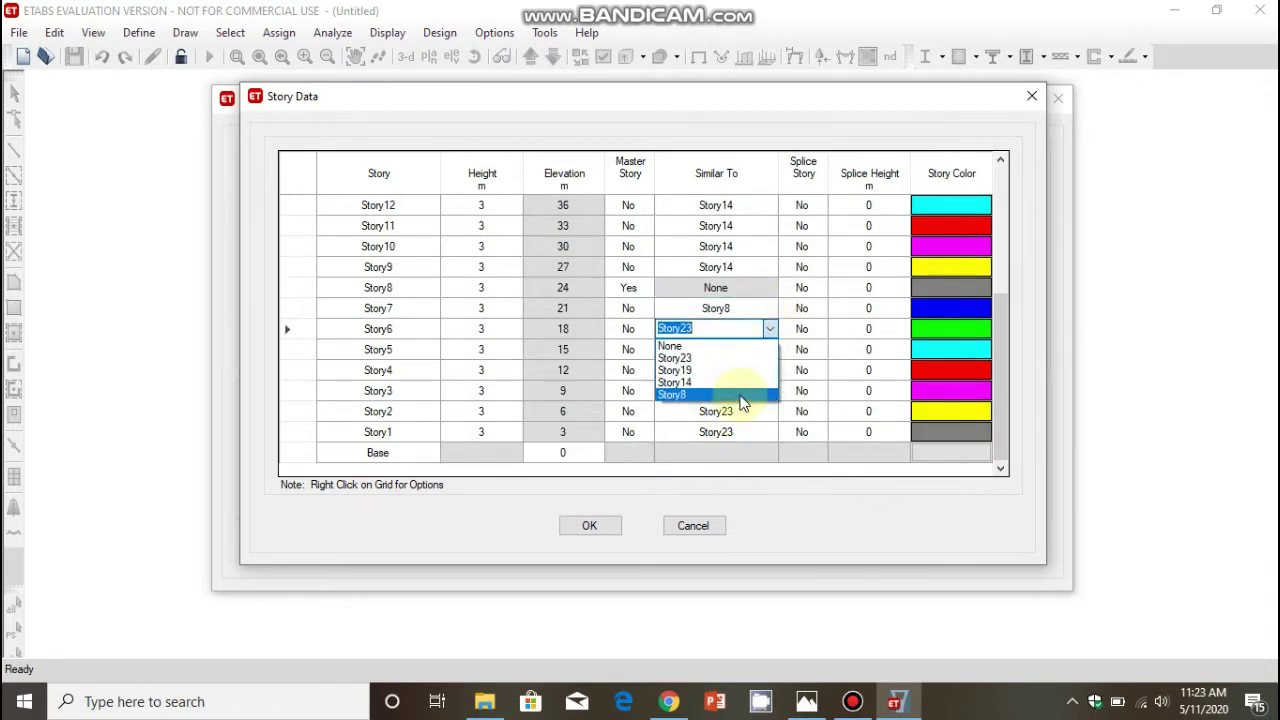
pyautogui.click(740, 397)
# Make Story5 and Story4 similar to Story8
pyautogui.click(764, 352)
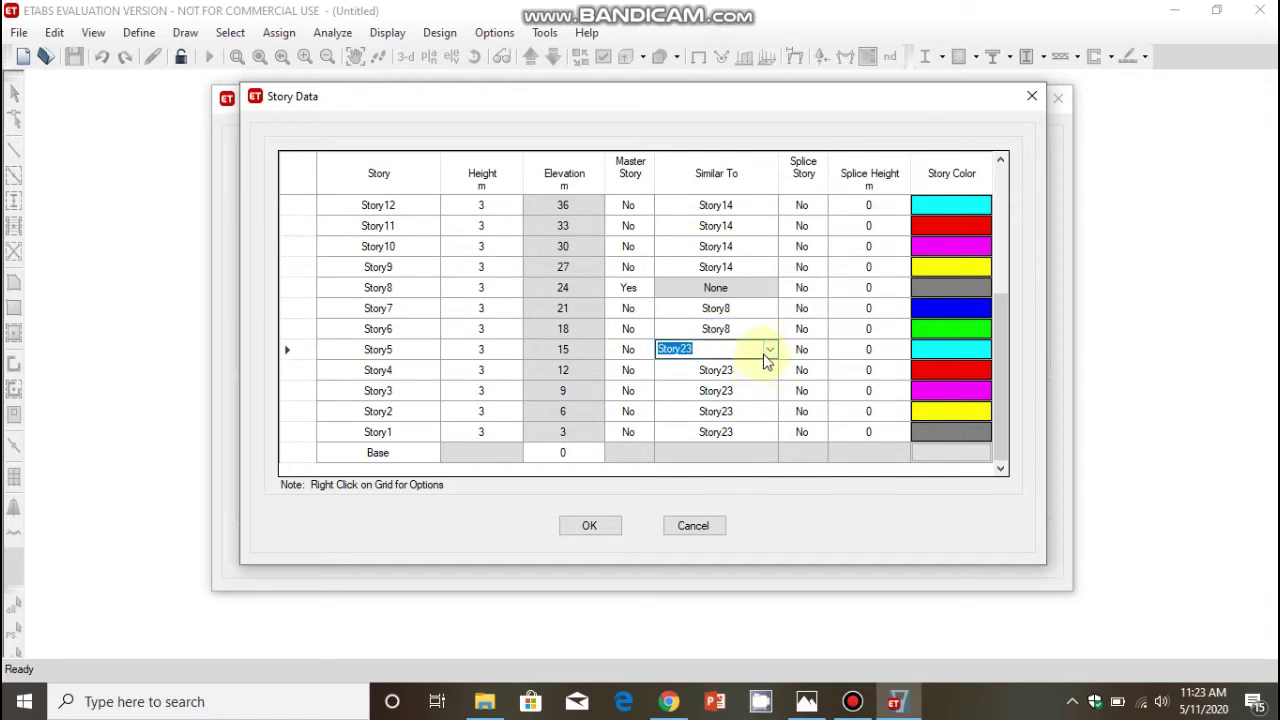
pyautogui.click(768, 350)
pyautogui.click(745, 418)
pyautogui.click(780, 372)
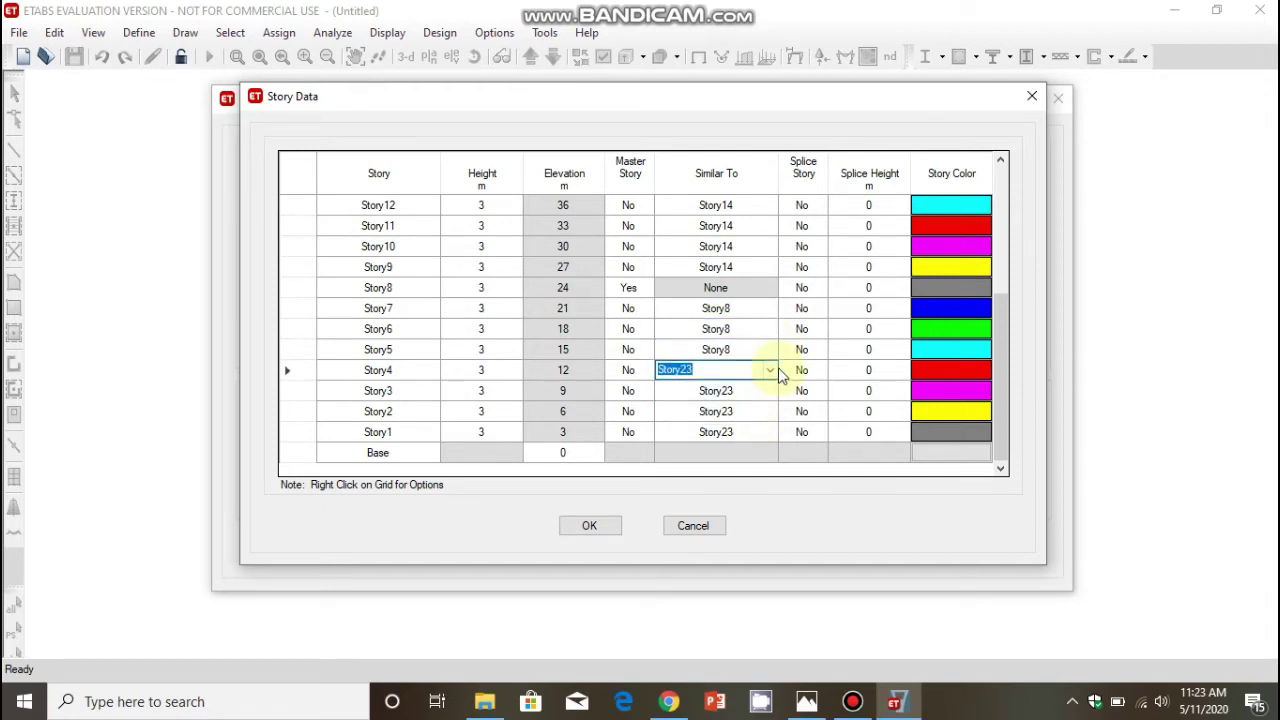
pyautogui.click(771, 371)
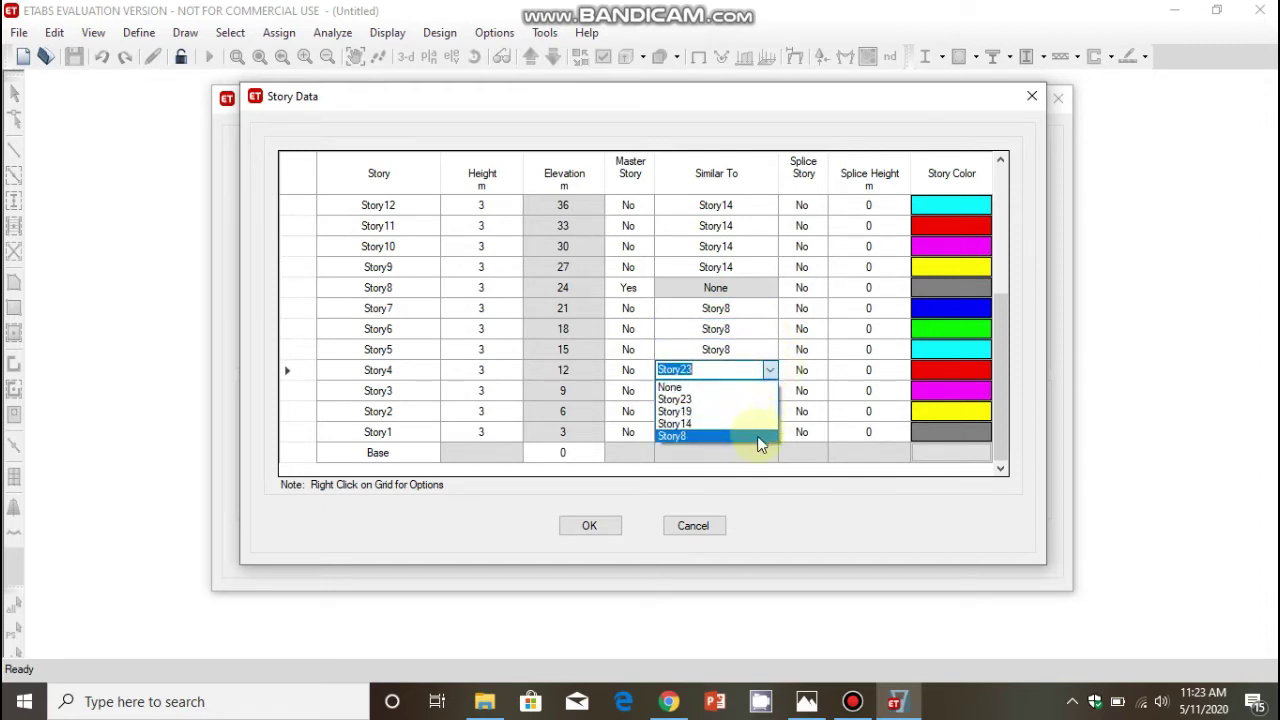
pyautogui.click(757, 436)
# Make Story3, Story2 and Story1 similar to Story8
pyautogui.click(765, 391)
pyautogui.click(770, 391)
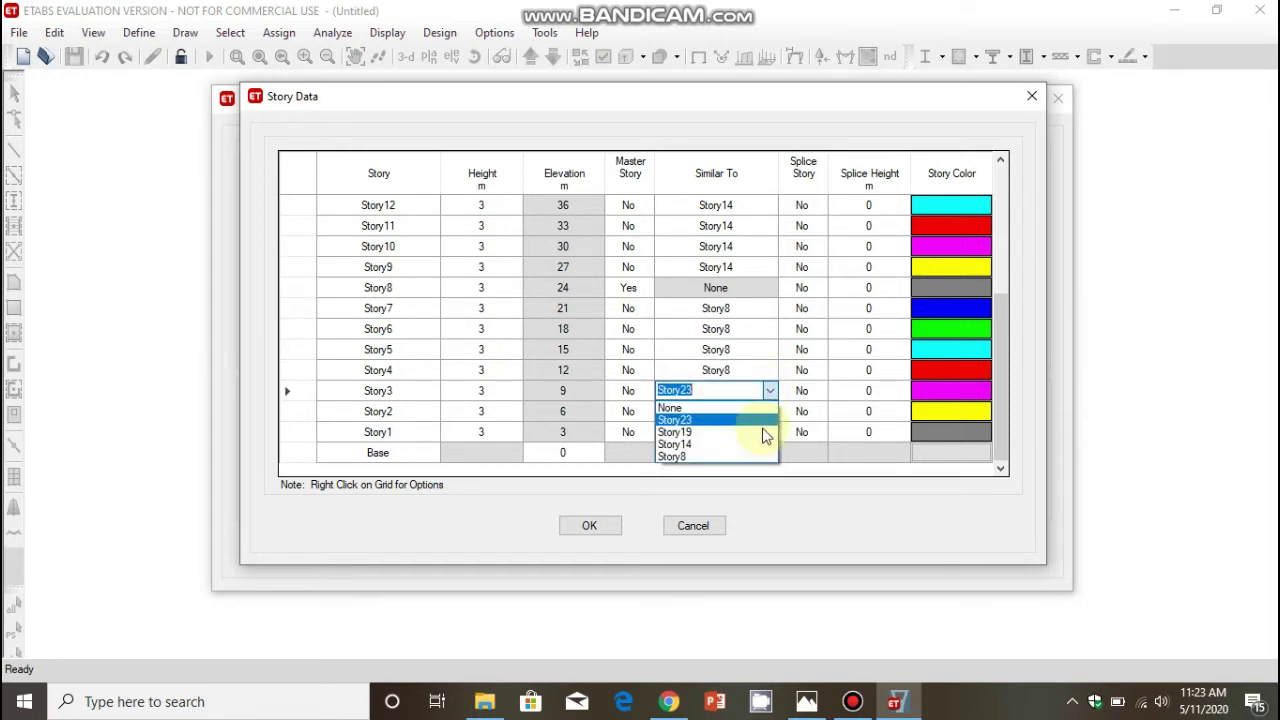
pyautogui.click(766, 457)
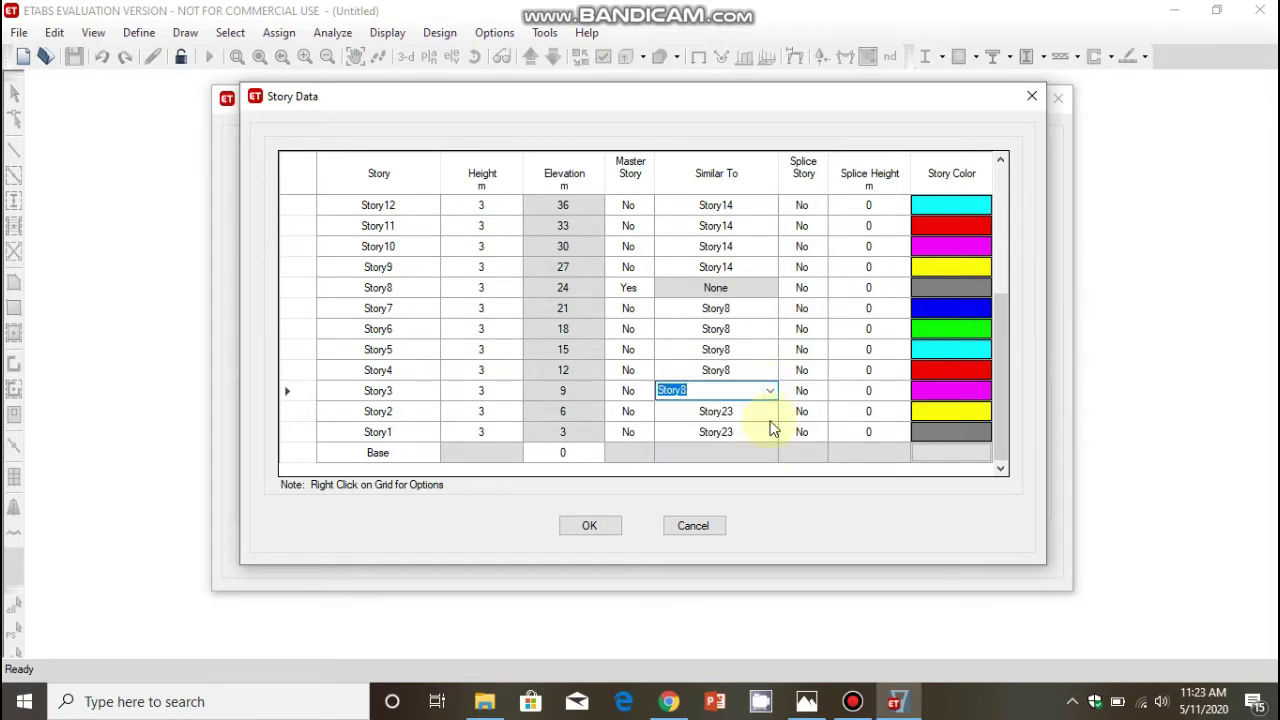
pyautogui.click(771, 415)
pyautogui.click(771, 413)
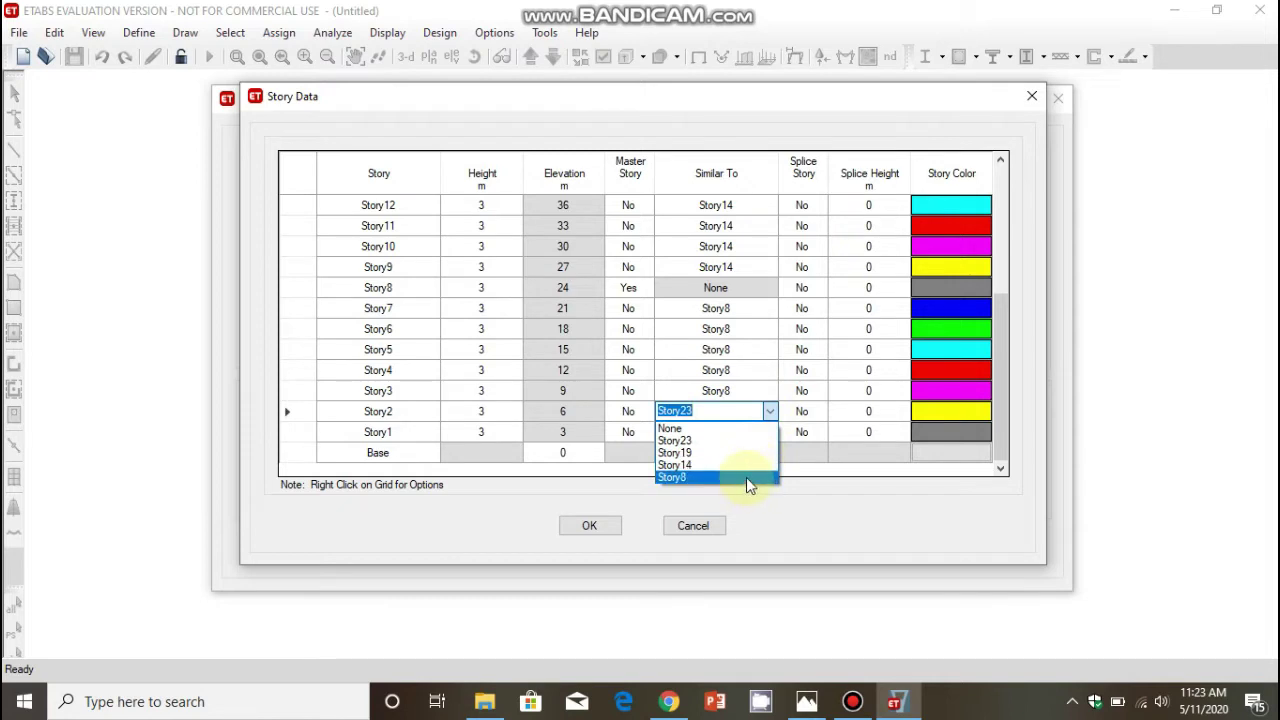
pyautogui.click(746, 477)
pyautogui.click(766, 432)
pyautogui.click(770, 432)
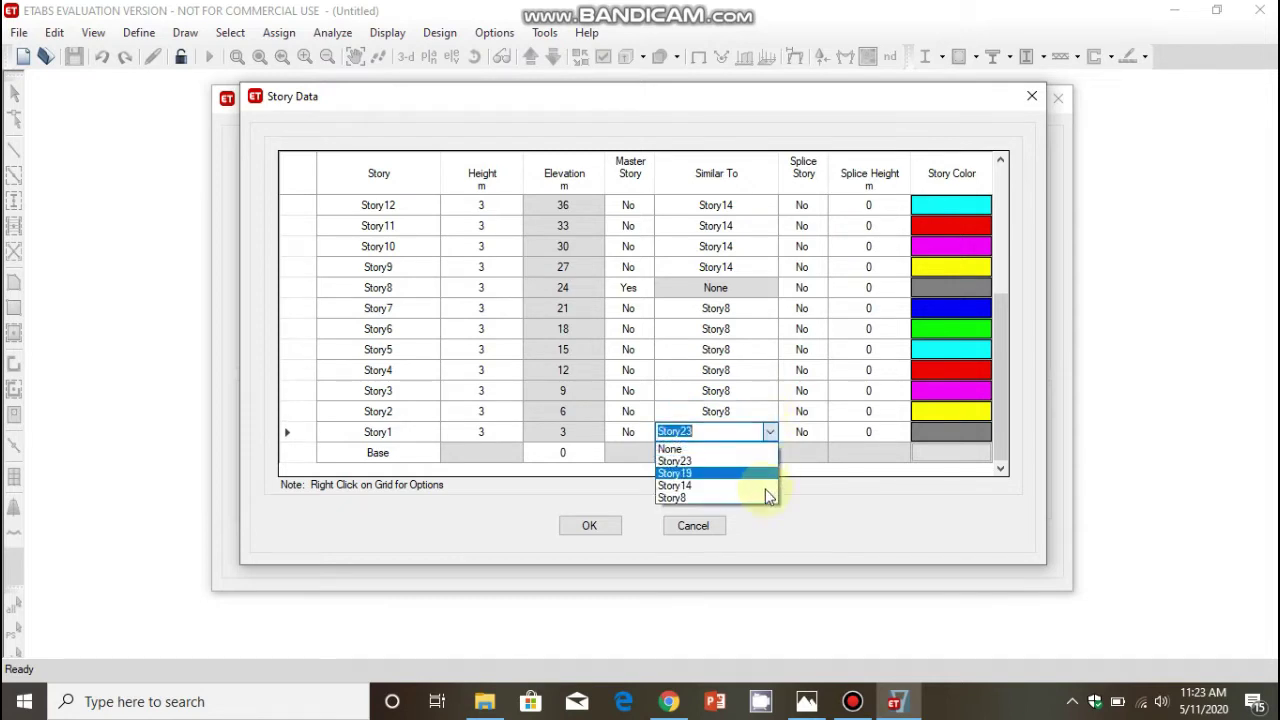
pyautogui.click(748, 497)
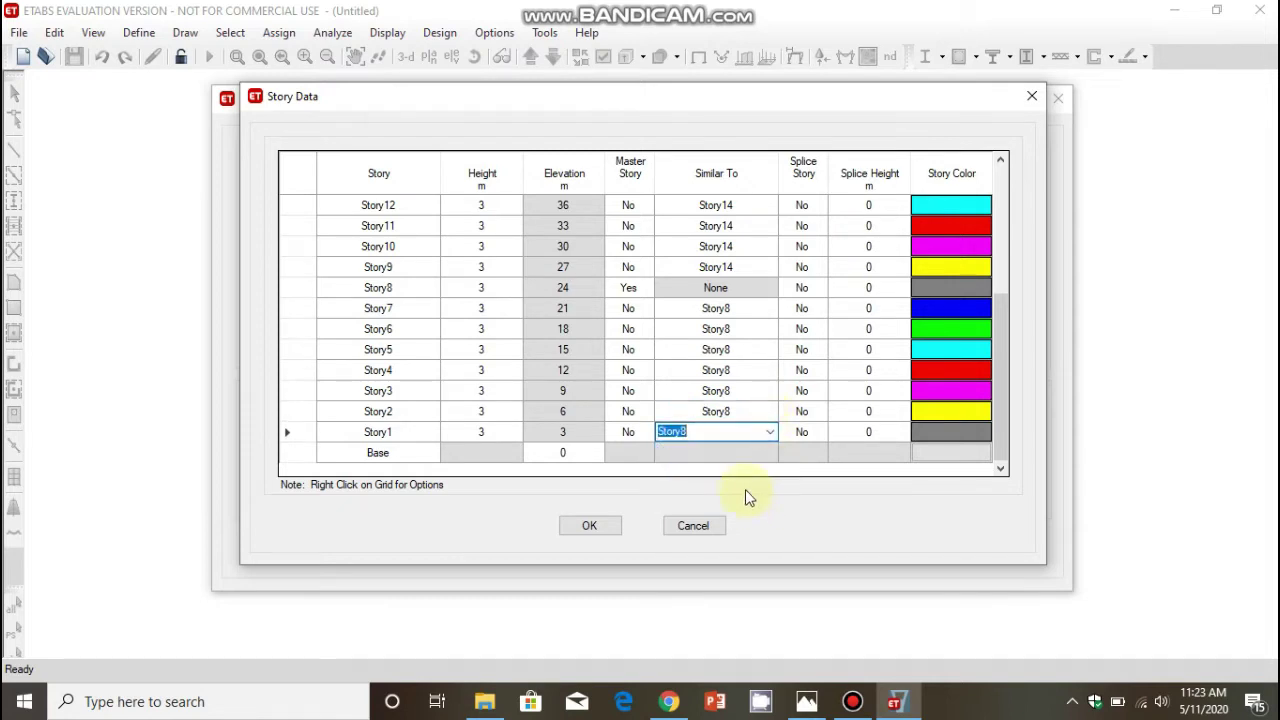
# Accept the custom story data and create the model from the Grid Only template
pyautogui.click(606, 532)
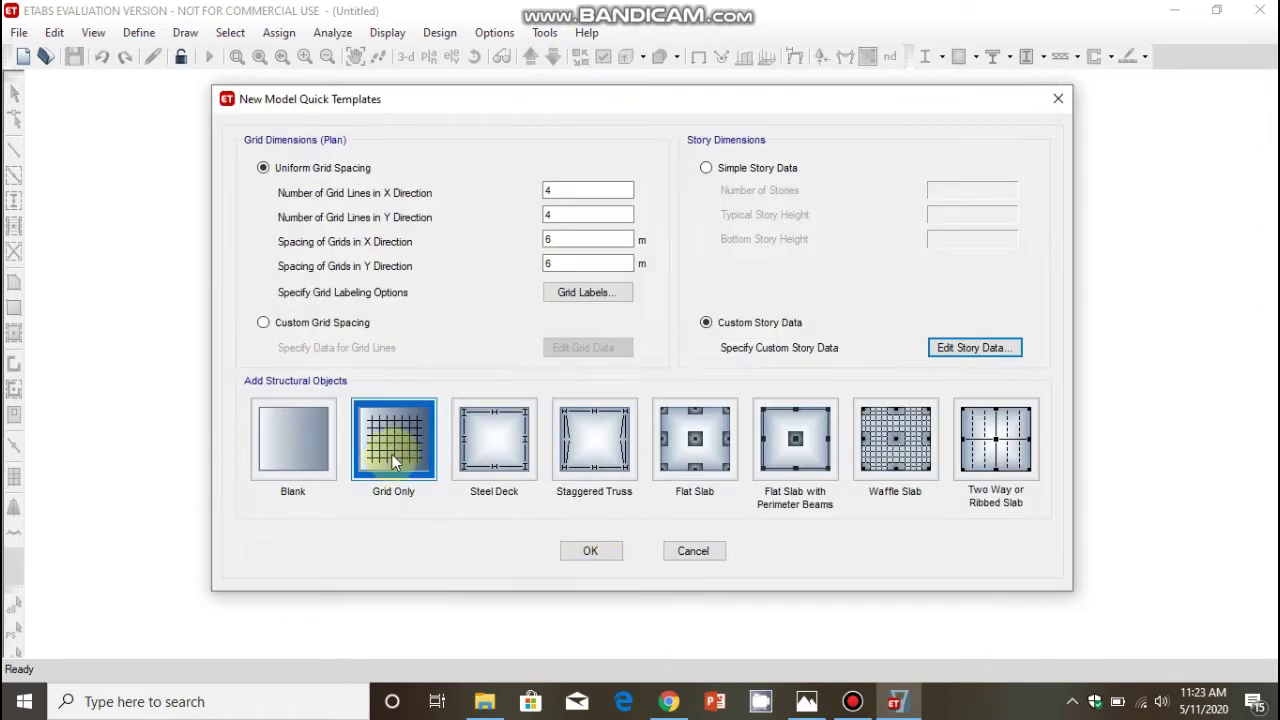
pyautogui.click(578, 552)
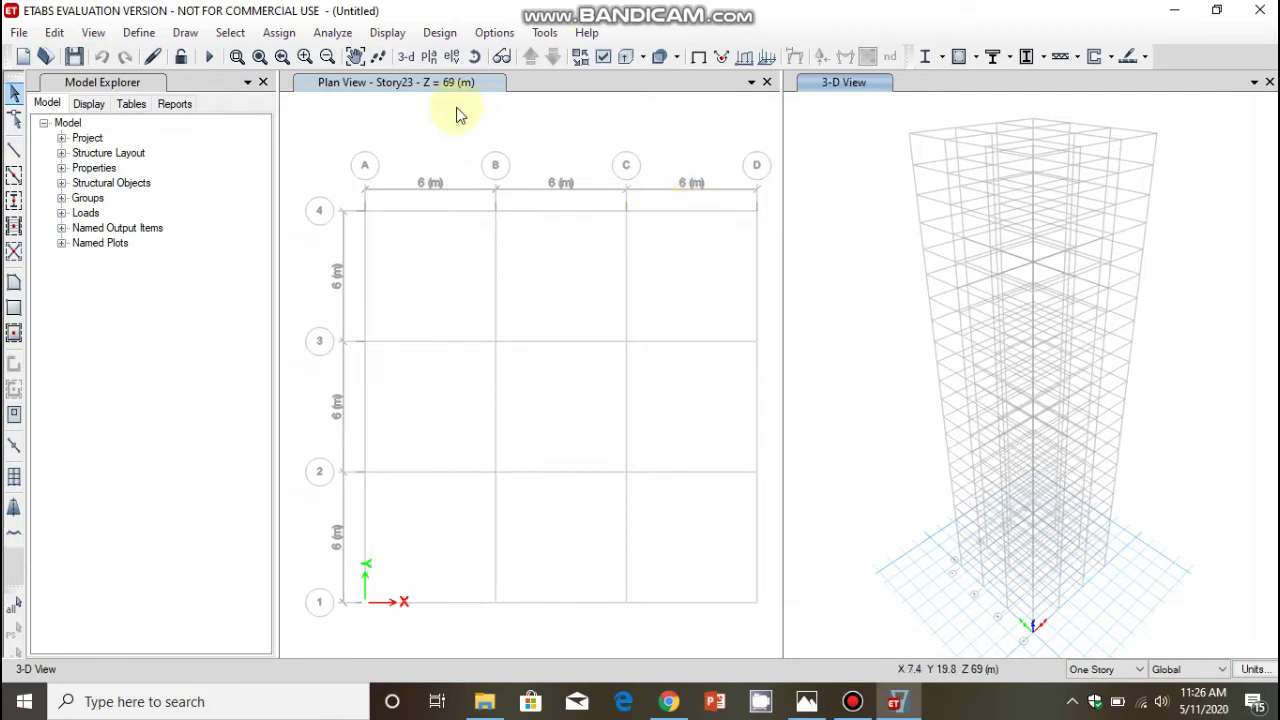
# Start a new material property for the India region with material type Concrete
pyautogui.click(139, 32)
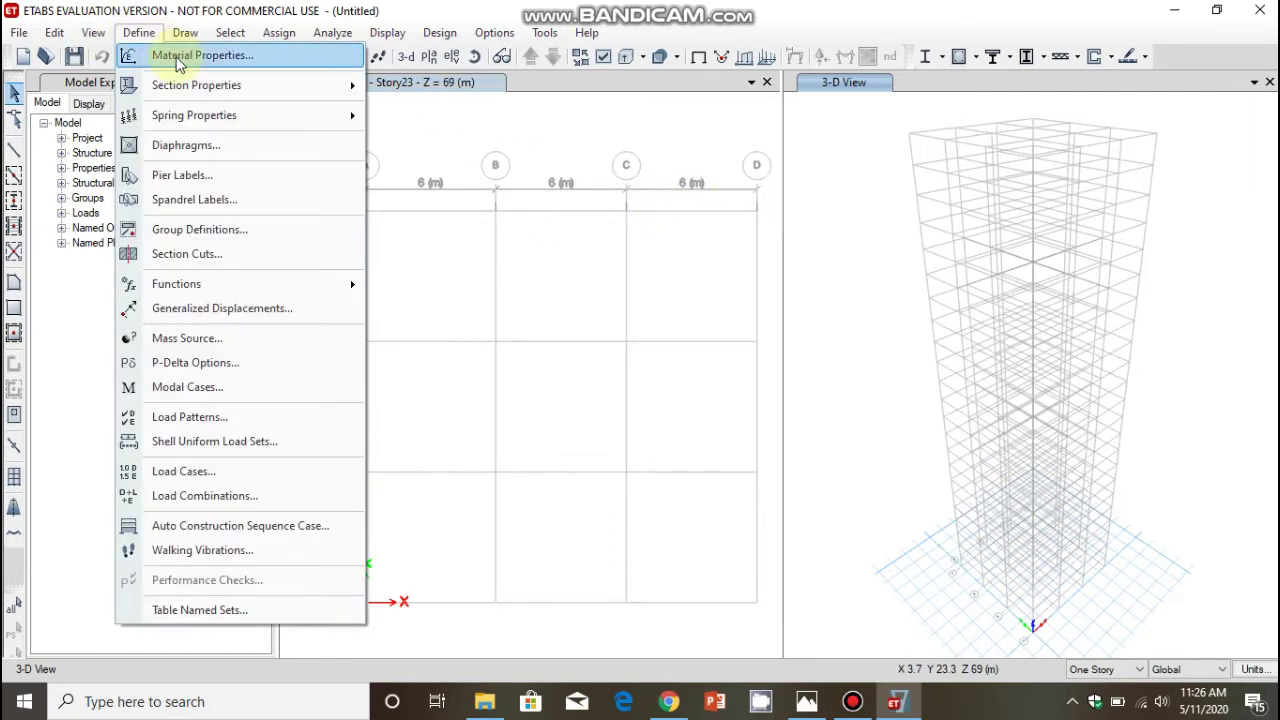
pyautogui.click(178, 58)
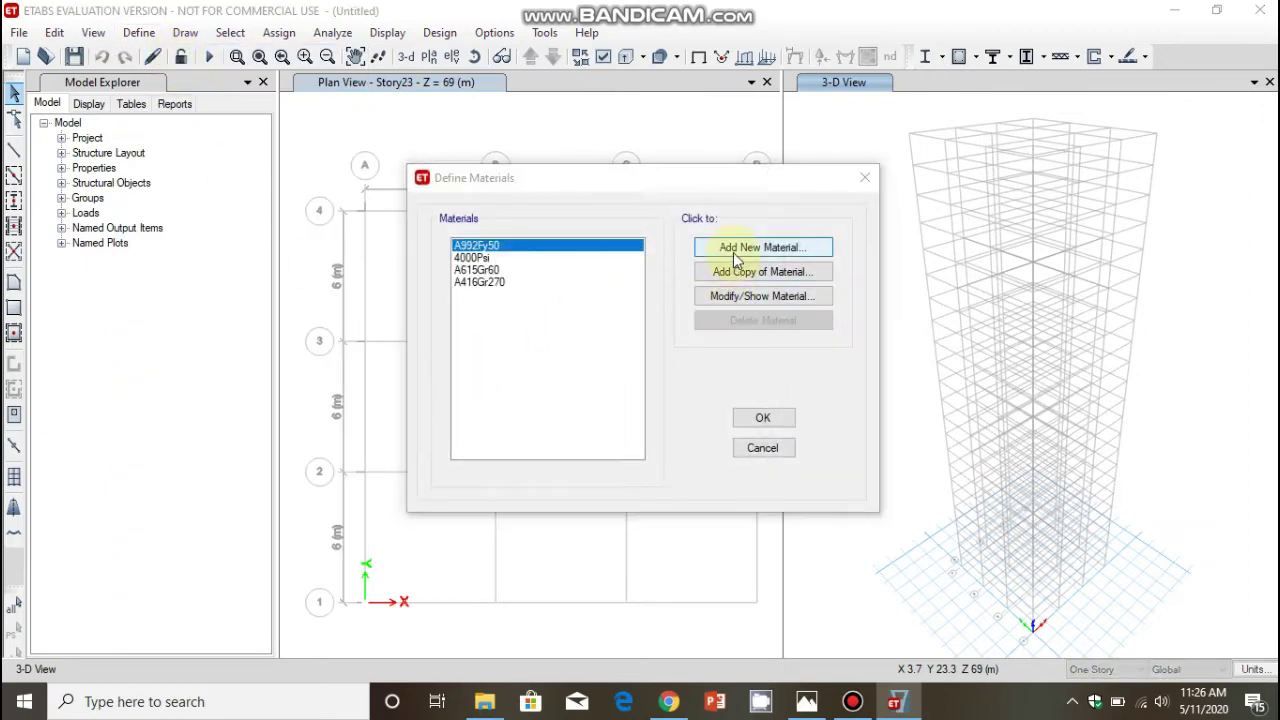
pyautogui.click(735, 248)
pyautogui.click(708, 294)
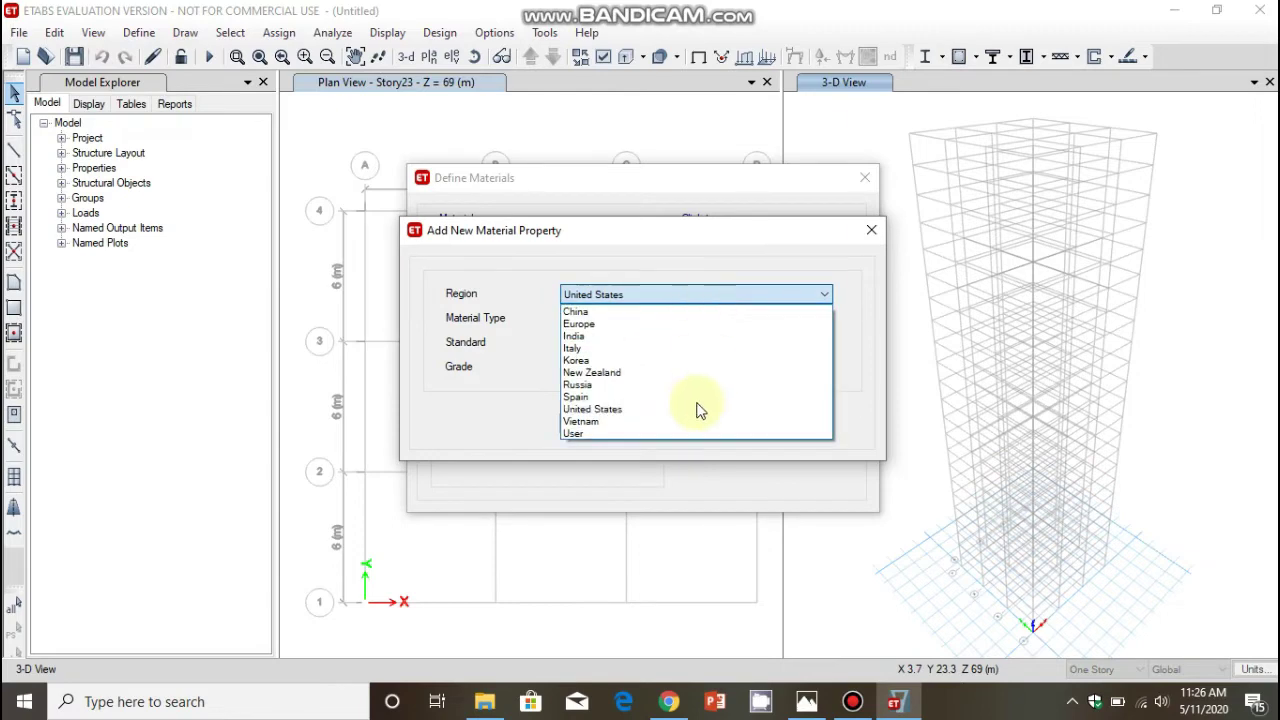
pyautogui.click(686, 337)
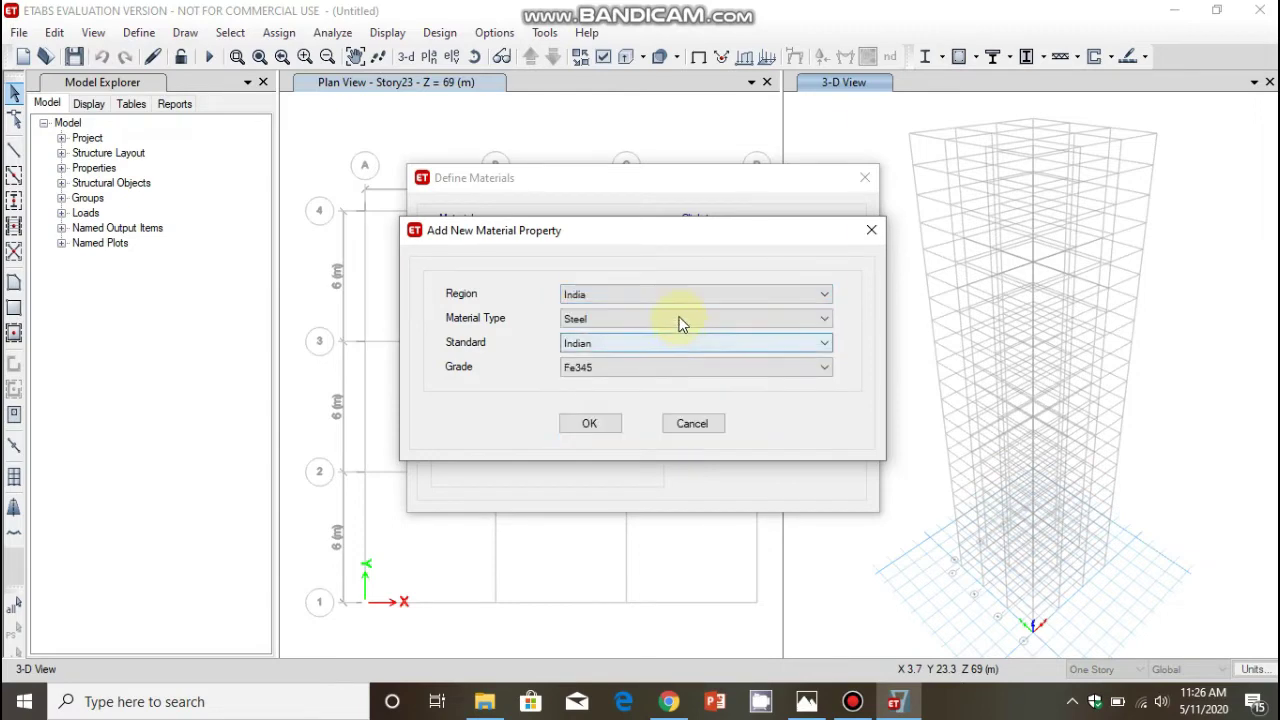
pyautogui.click(680, 319)
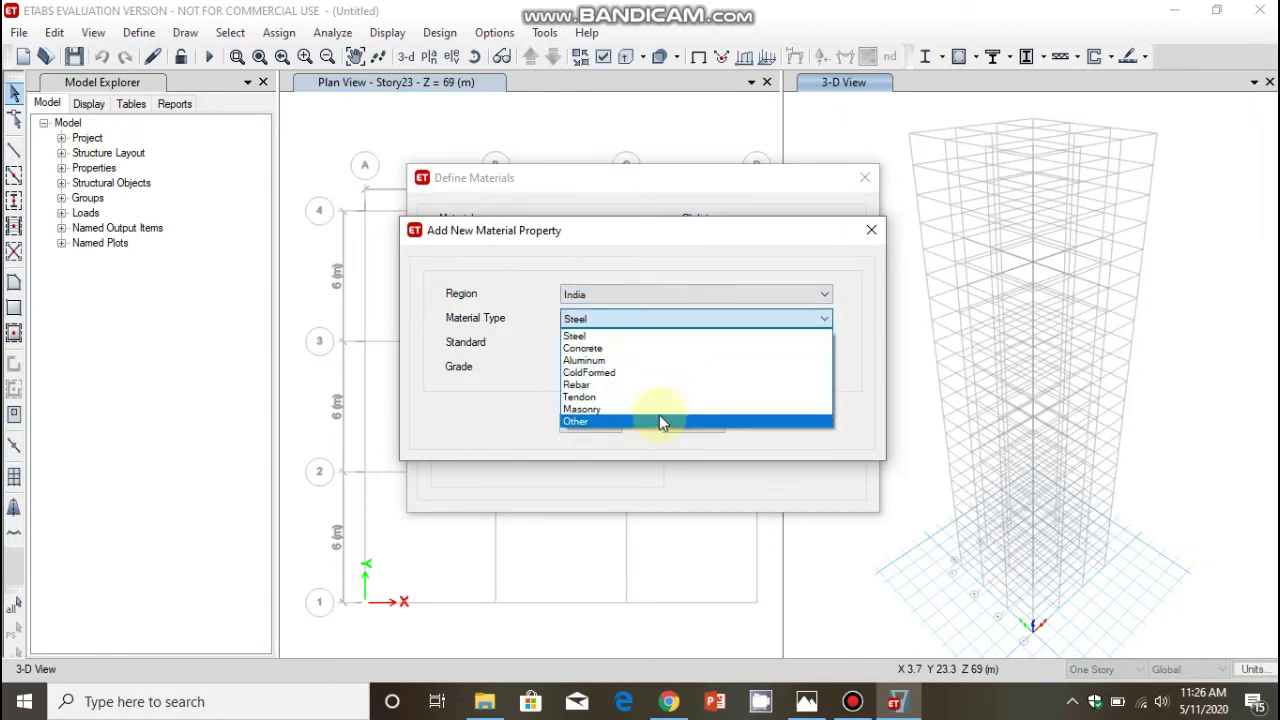
pyautogui.click(658, 349)
# Give the concrete material the Indian standard grade M40, name it "oncrete M40" and accept it
pyautogui.click(658, 345)
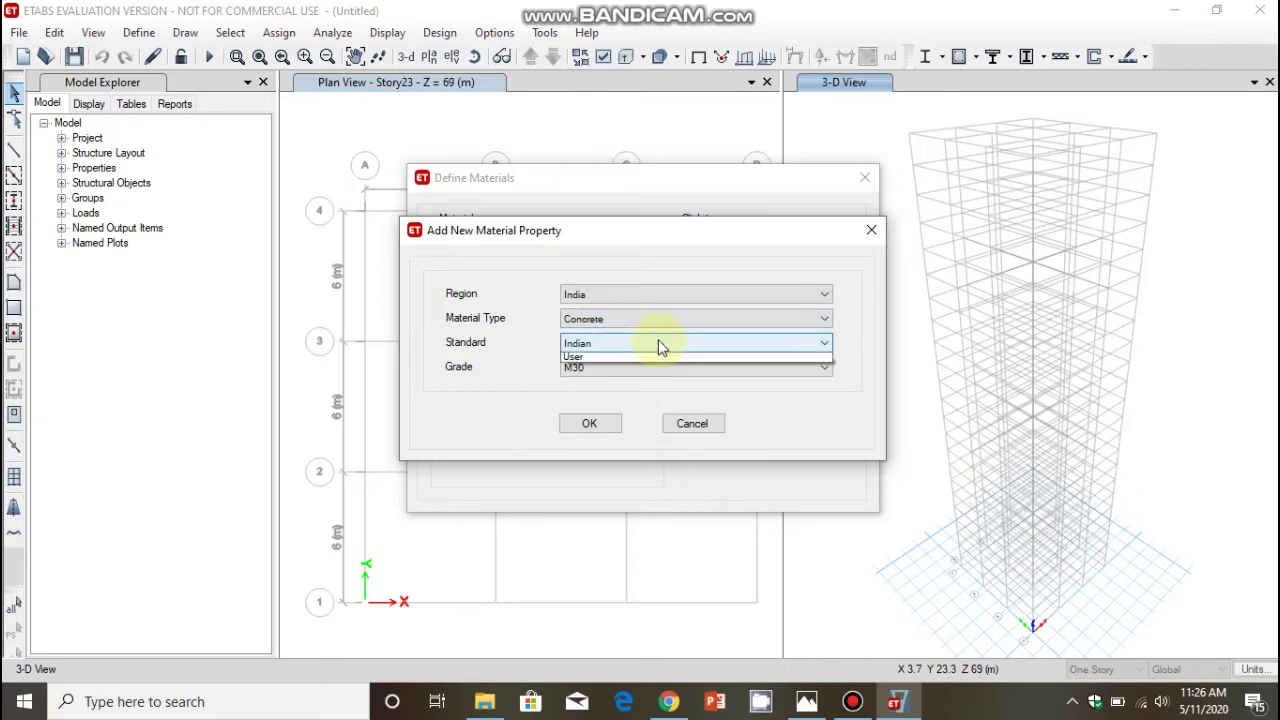
pyautogui.click(657, 364)
pyautogui.click(658, 367)
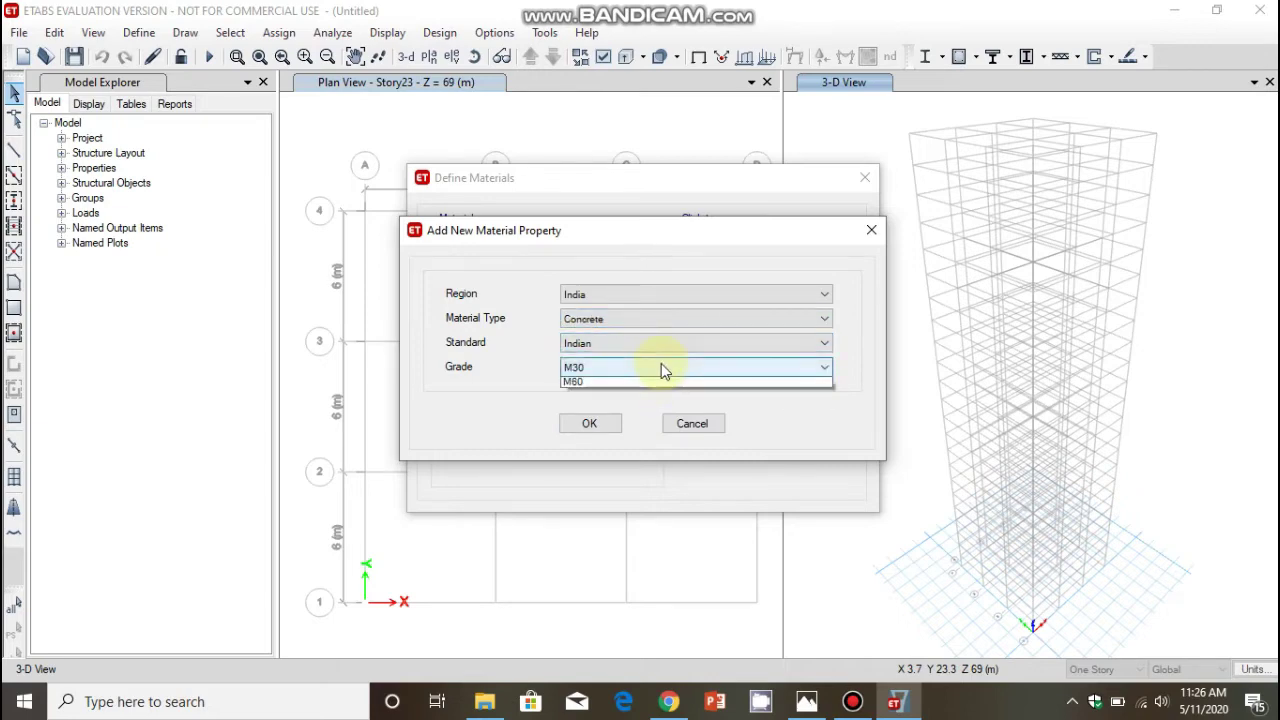
pyautogui.click(645, 446)
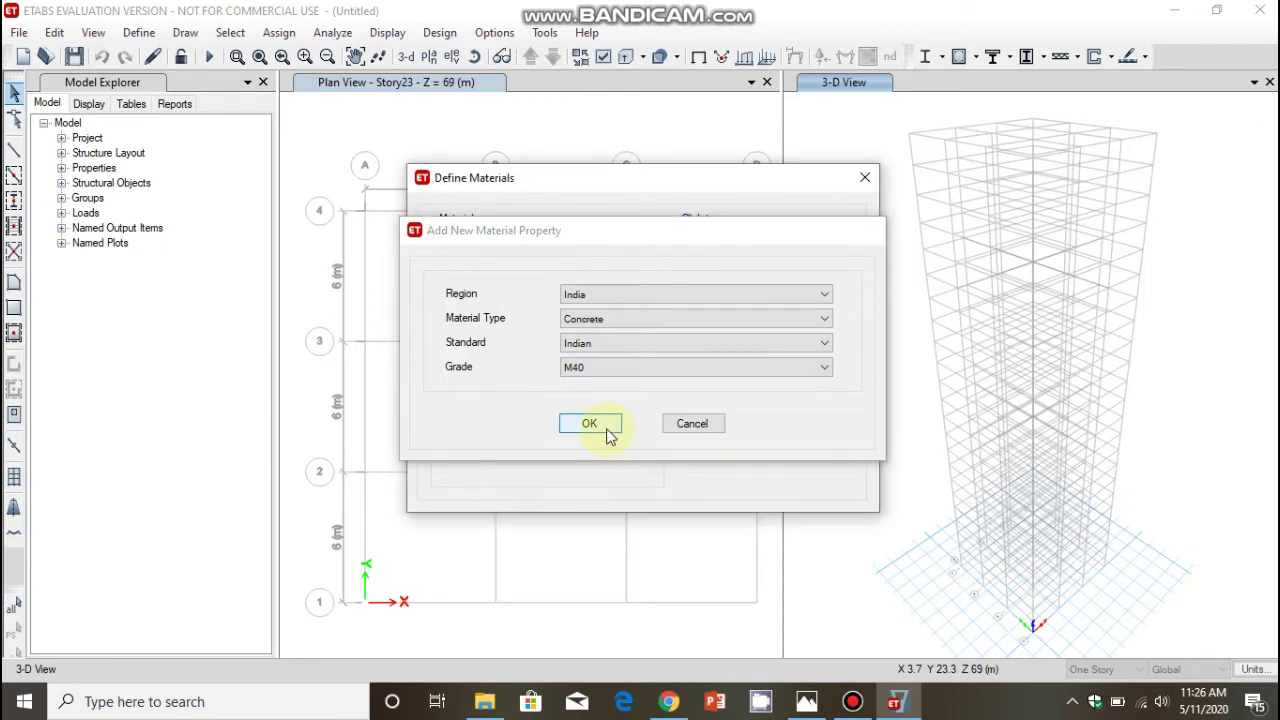
pyautogui.click(606, 426)
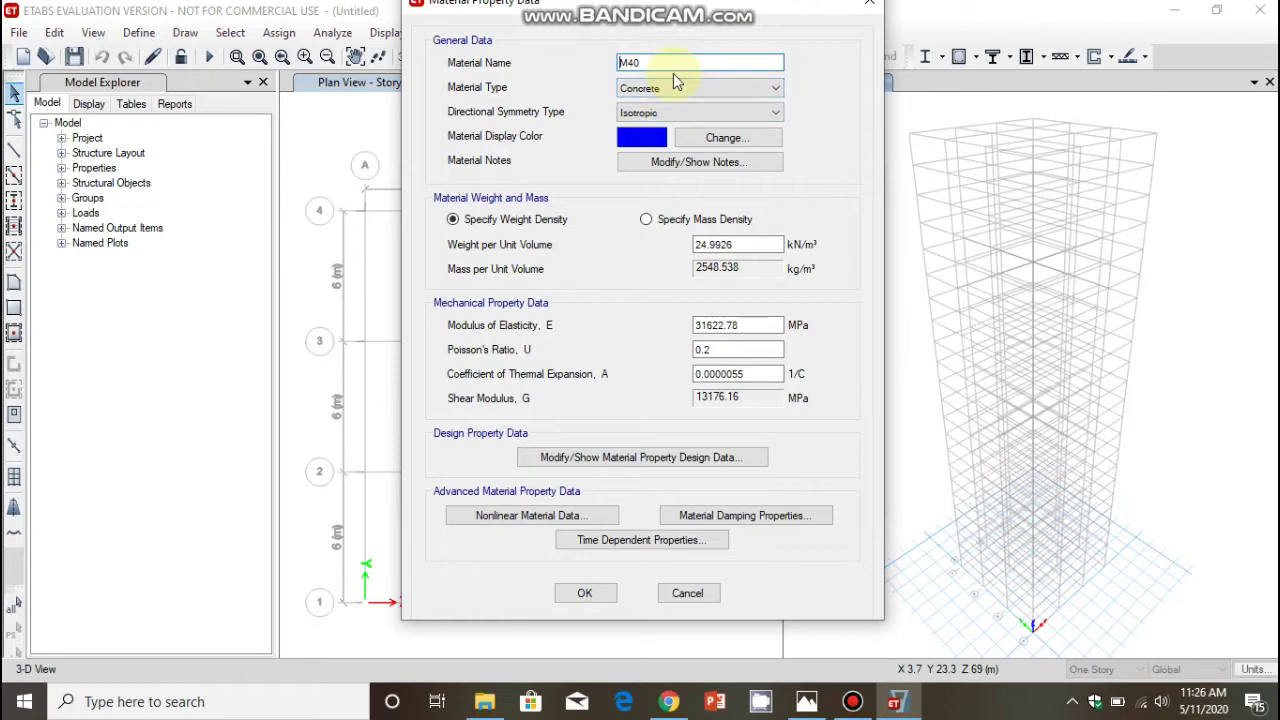
pyautogui.write('oncrete')
pyautogui.click(585, 593)
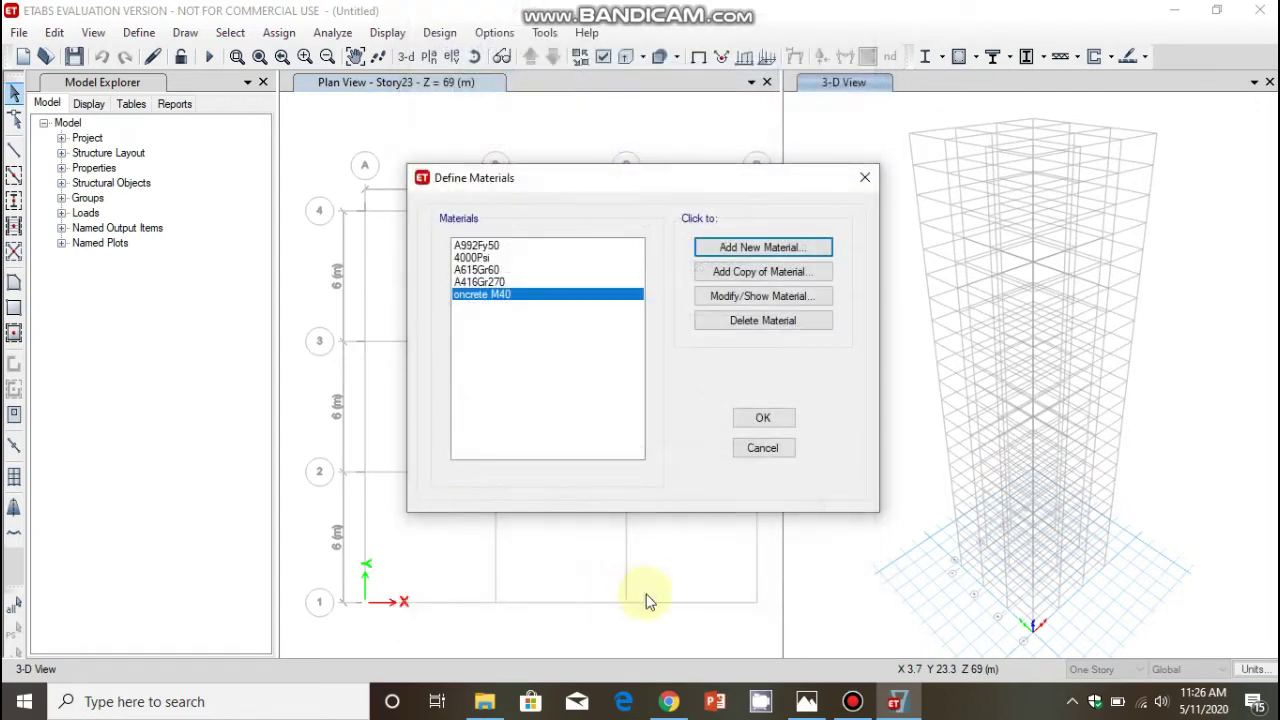
# Add an Indian rebar material of grade HYSD Grade 500 and accept its default property data
pyautogui.click(781, 250)
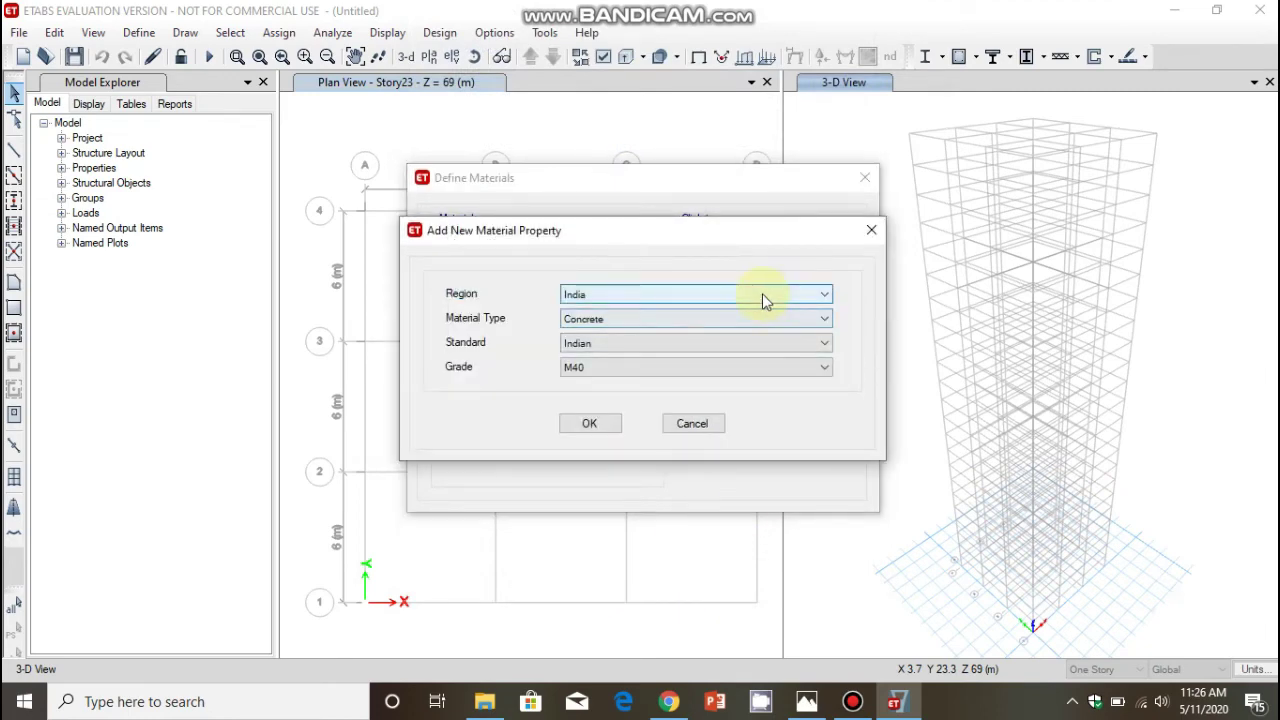
pyautogui.click(768, 322)
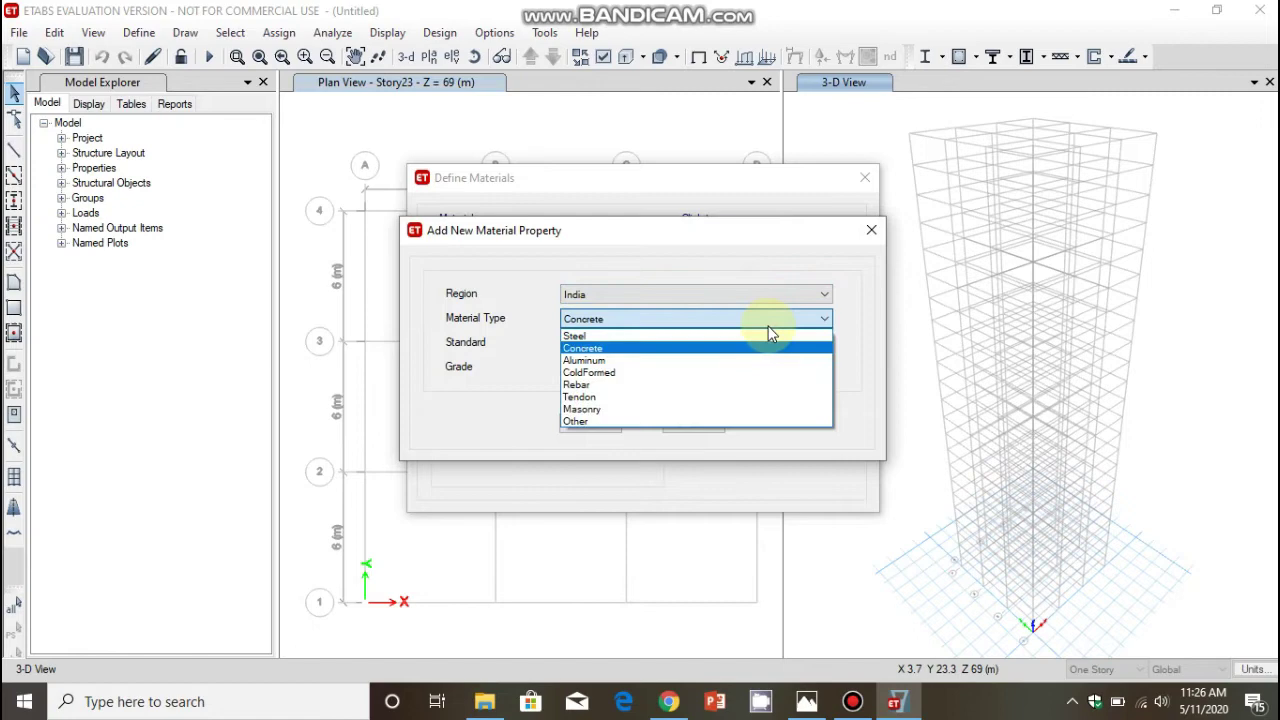
pyautogui.click(734, 385)
pyautogui.click(731, 370)
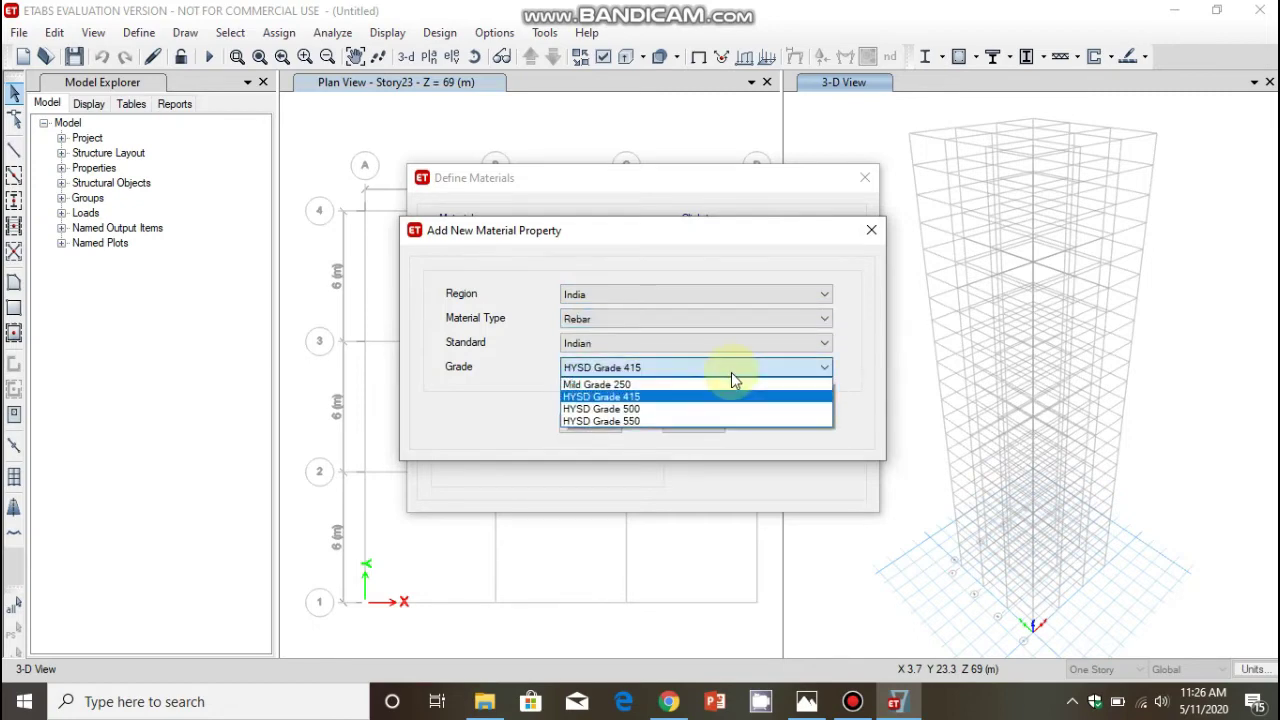
pyautogui.click(729, 398)
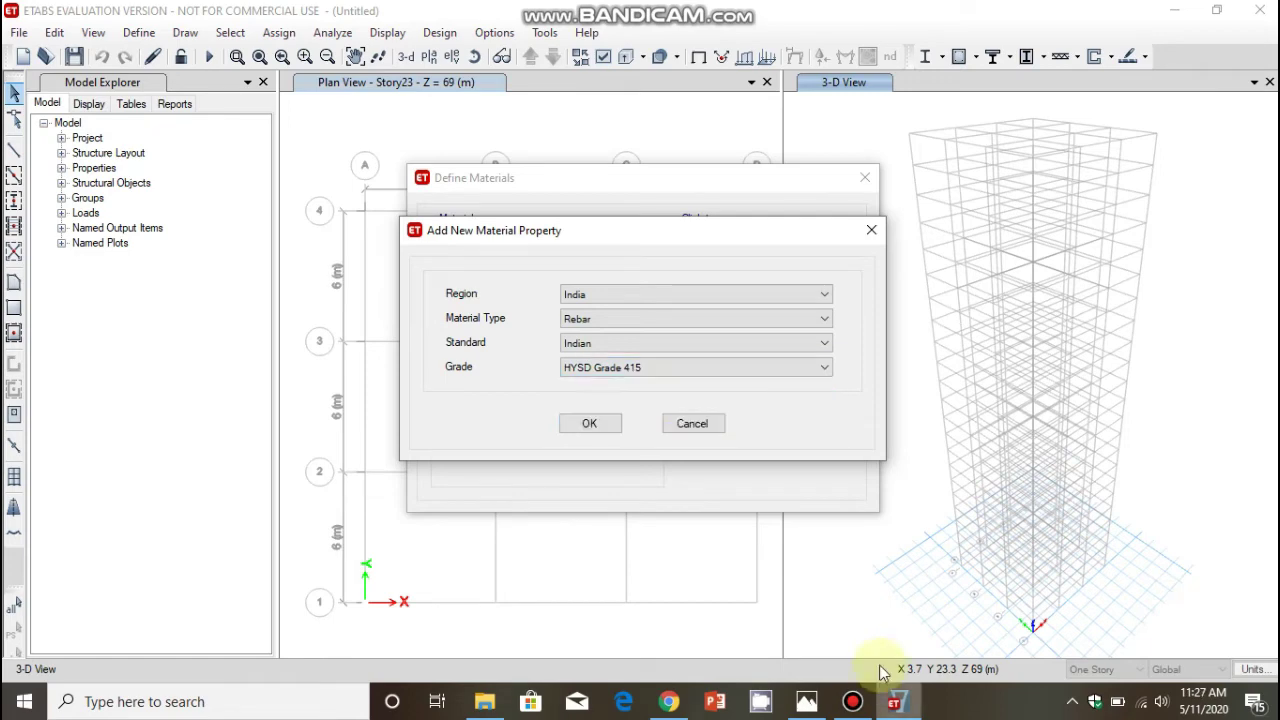
pyautogui.click(687, 371)
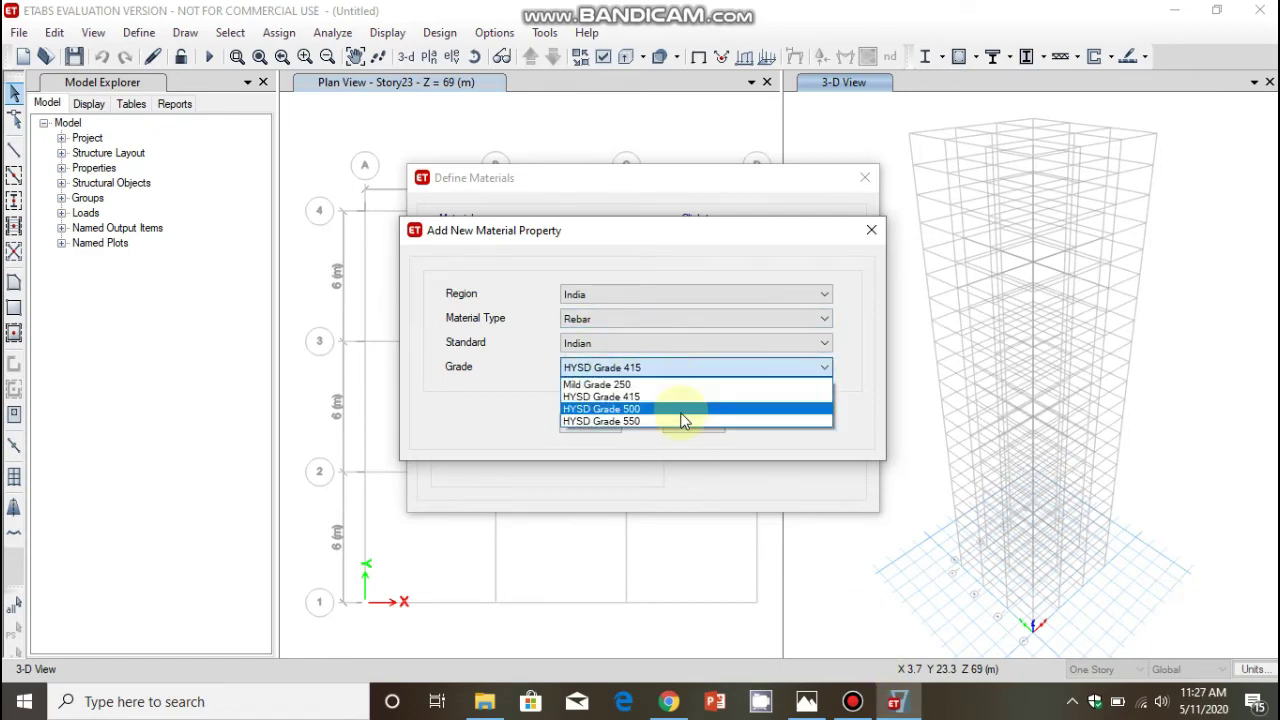
pyautogui.click(681, 410)
pyautogui.click(604, 424)
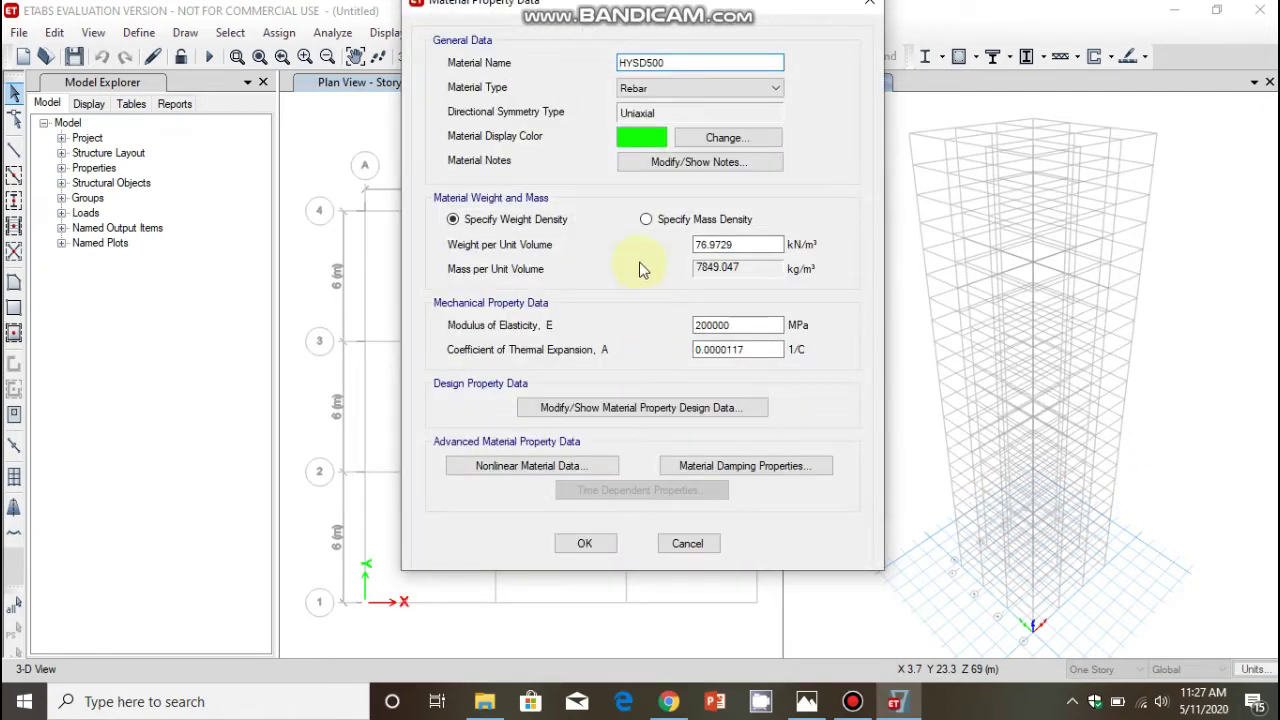
pyautogui.click(585, 543)
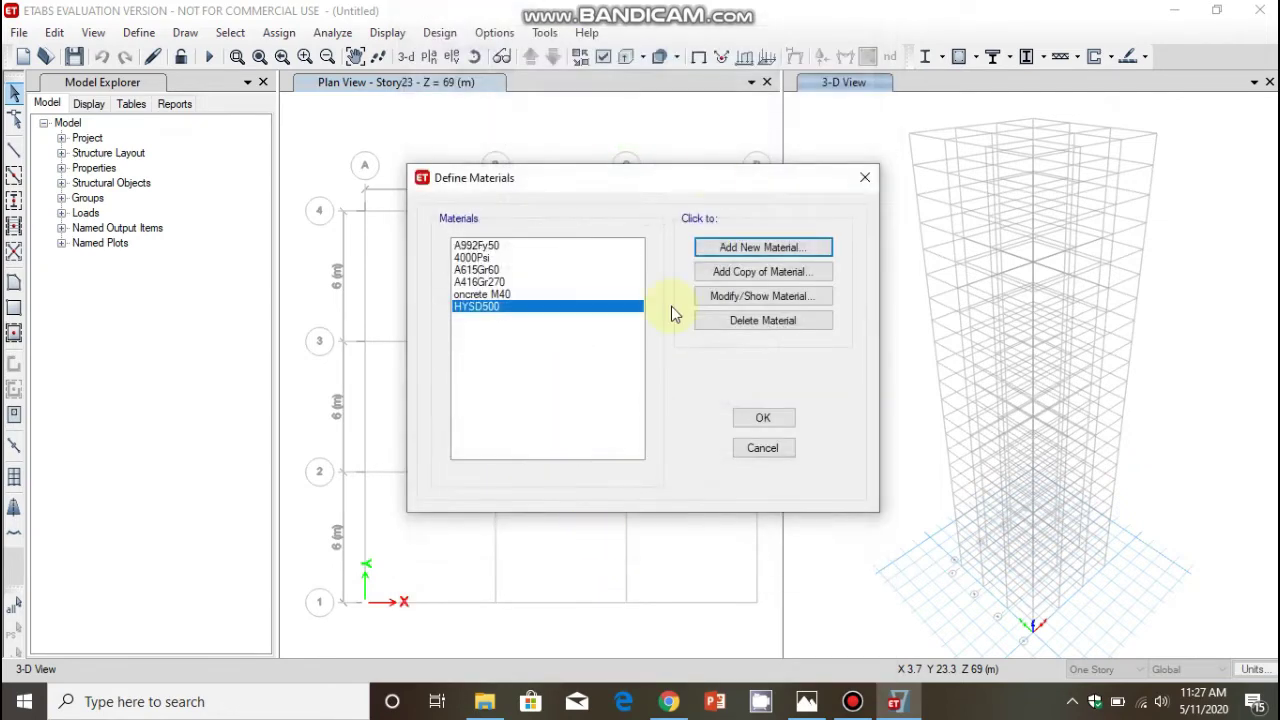
# Add an Indian rebar material of grade Mild Grade 250 with default properties and accept the material definitions
pyautogui.click(748, 248)
pyautogui.click(715, 367)
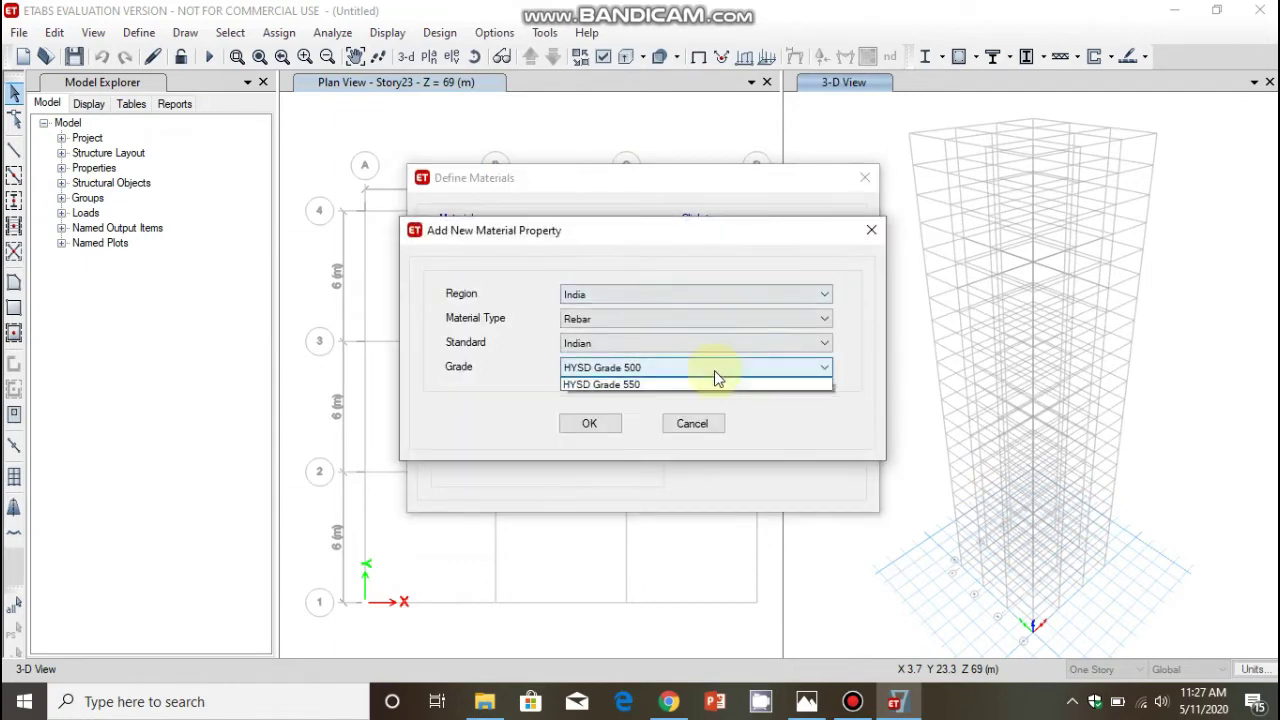
pyautogui.click(697, 390)
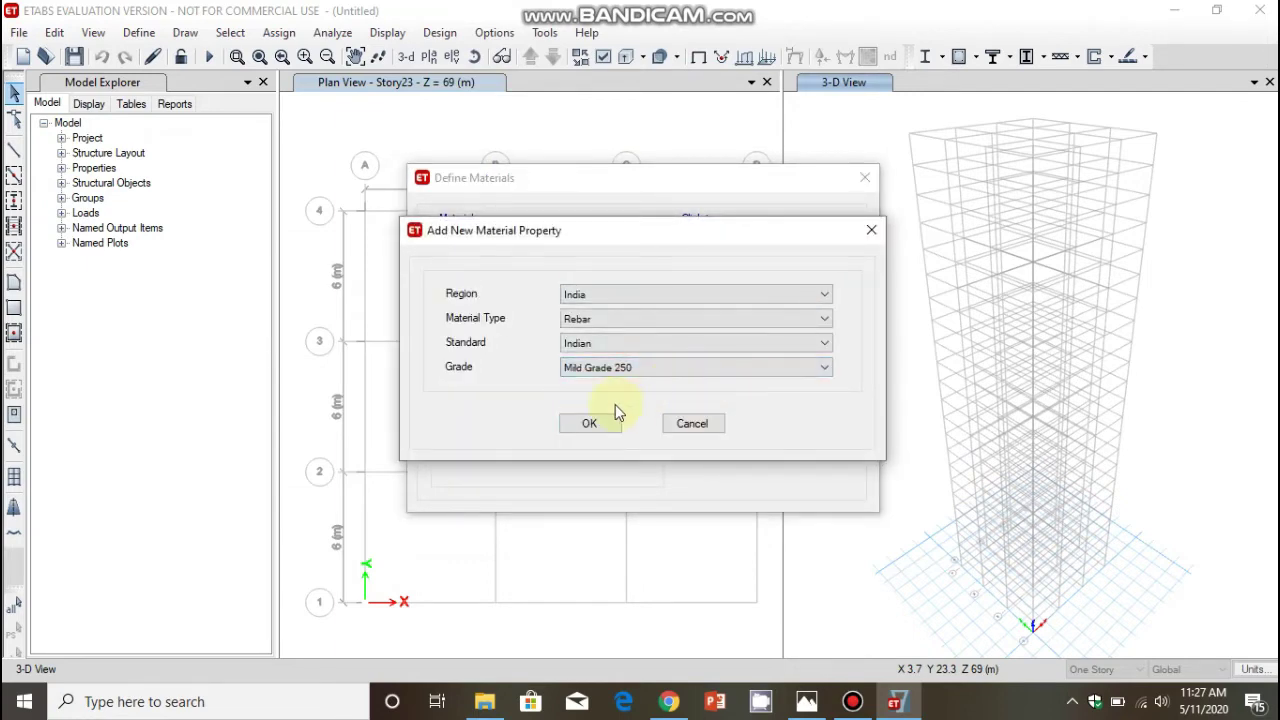
pyautogui.click(604, 430)
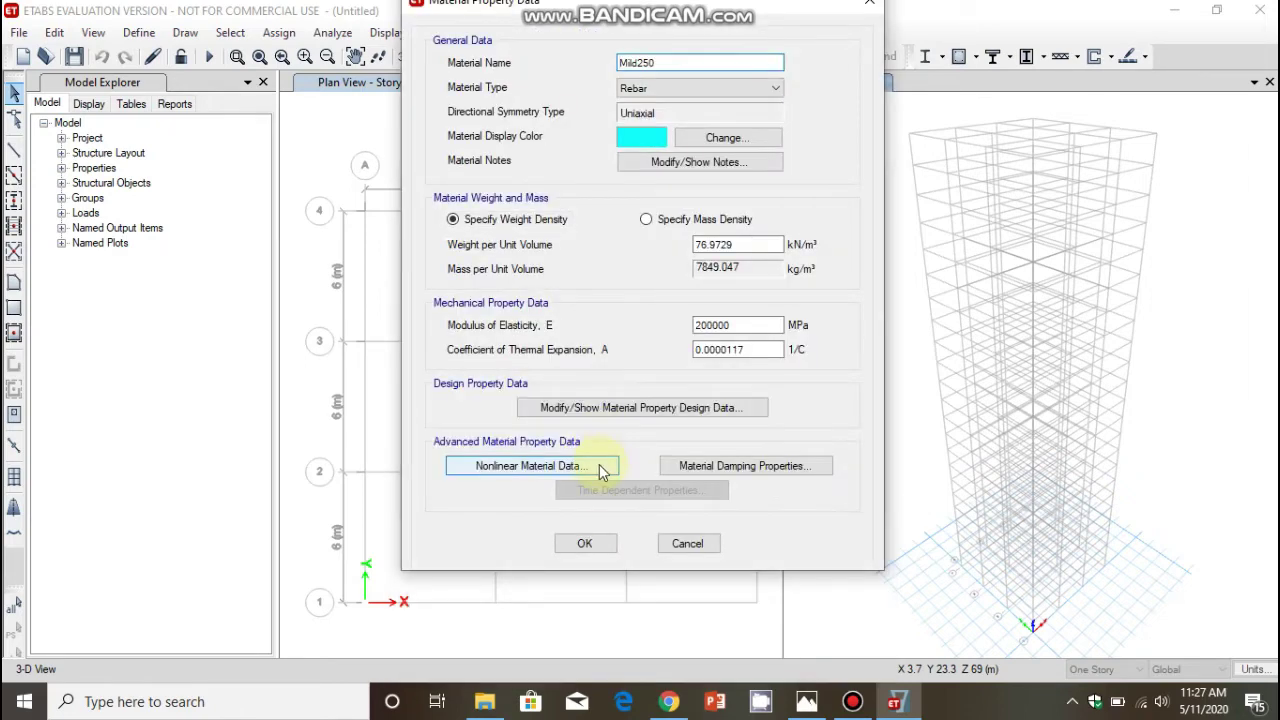
pyautogui.click(585, 544)
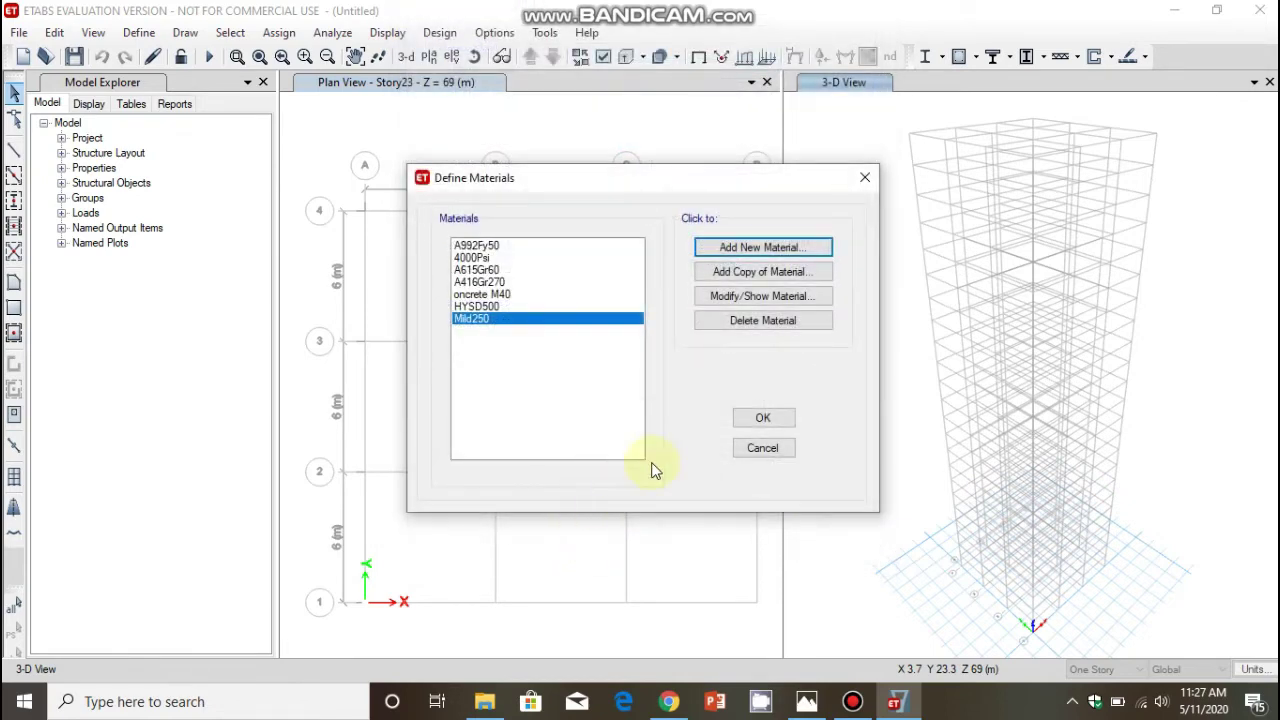
pyautogui.click(757, 426)
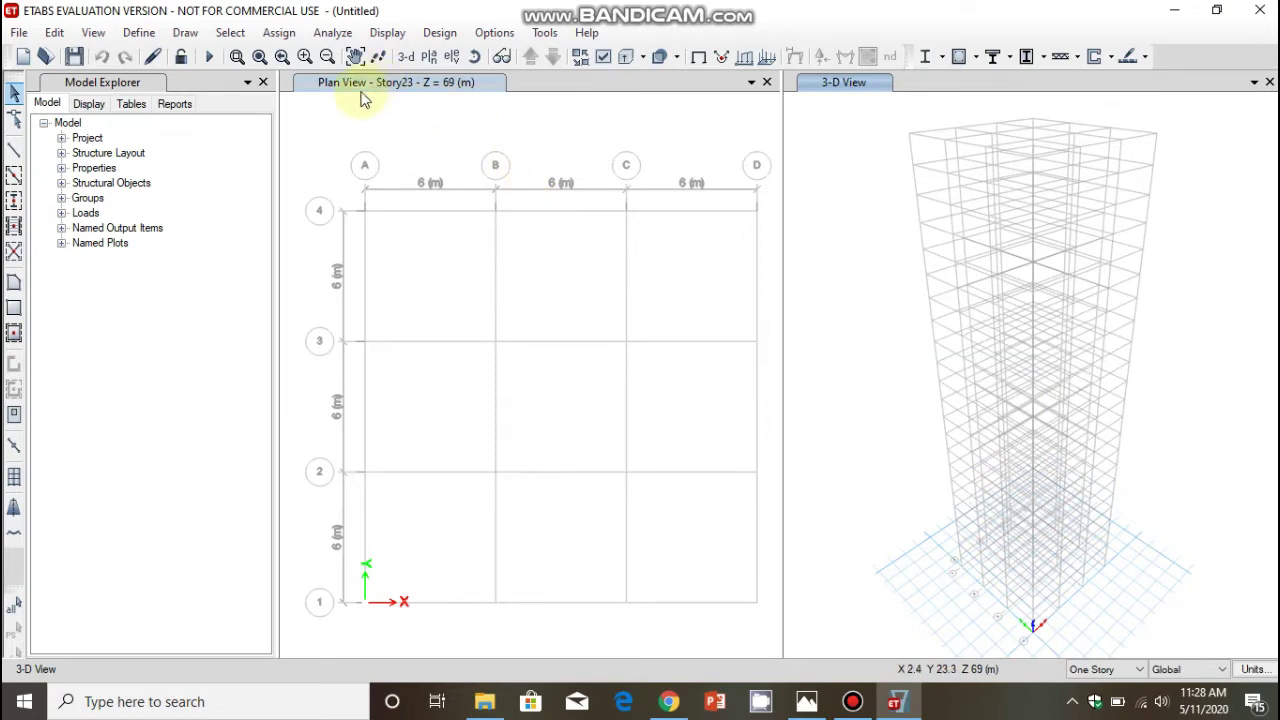
# Create a concrete rectangular frame section named "BEAM 500x300" with material oncrete M40
pyautogui.click(150, 35)
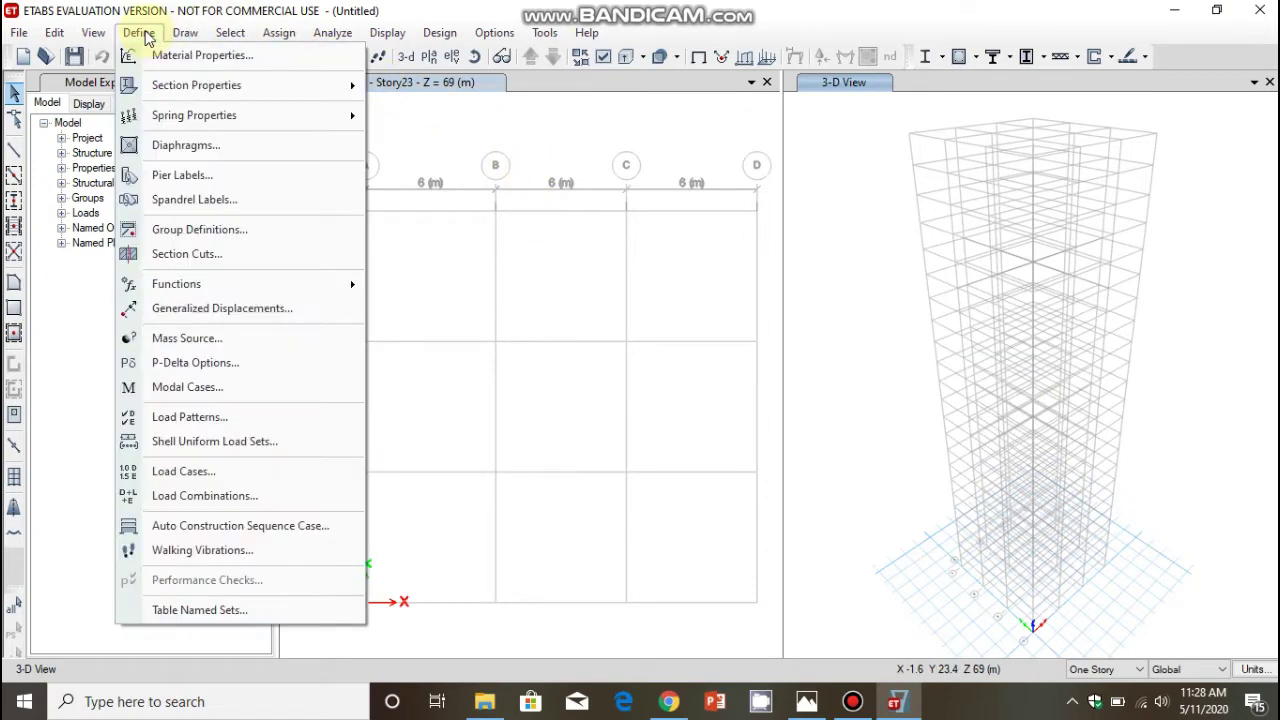
pyautogui.moveTo(182, 88)
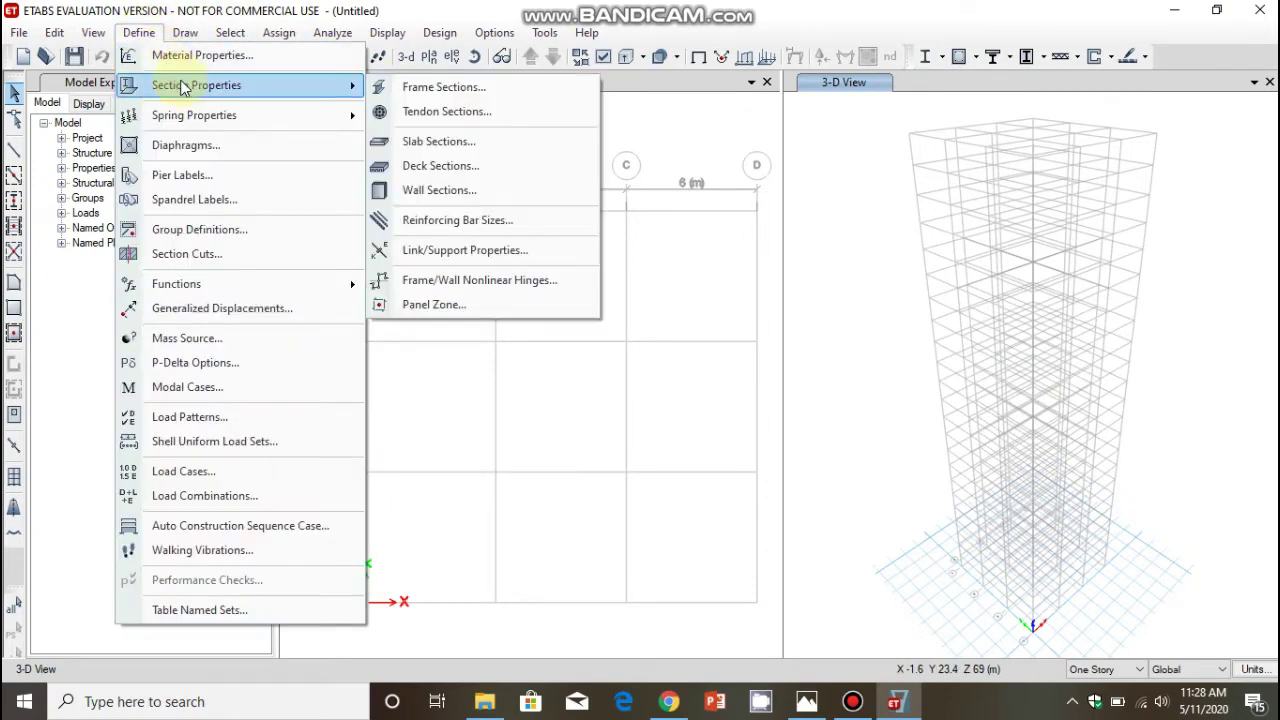
pyautogui.click(489, 90)
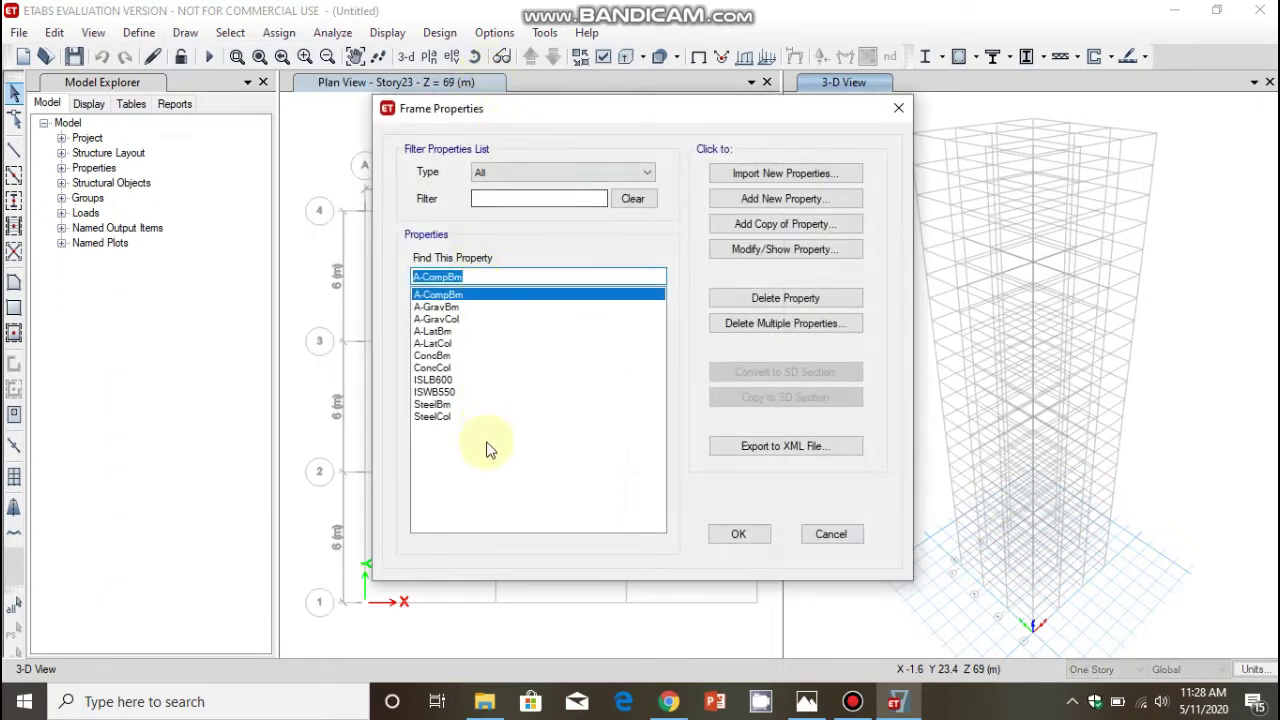
pyautogui.click(760, 202)
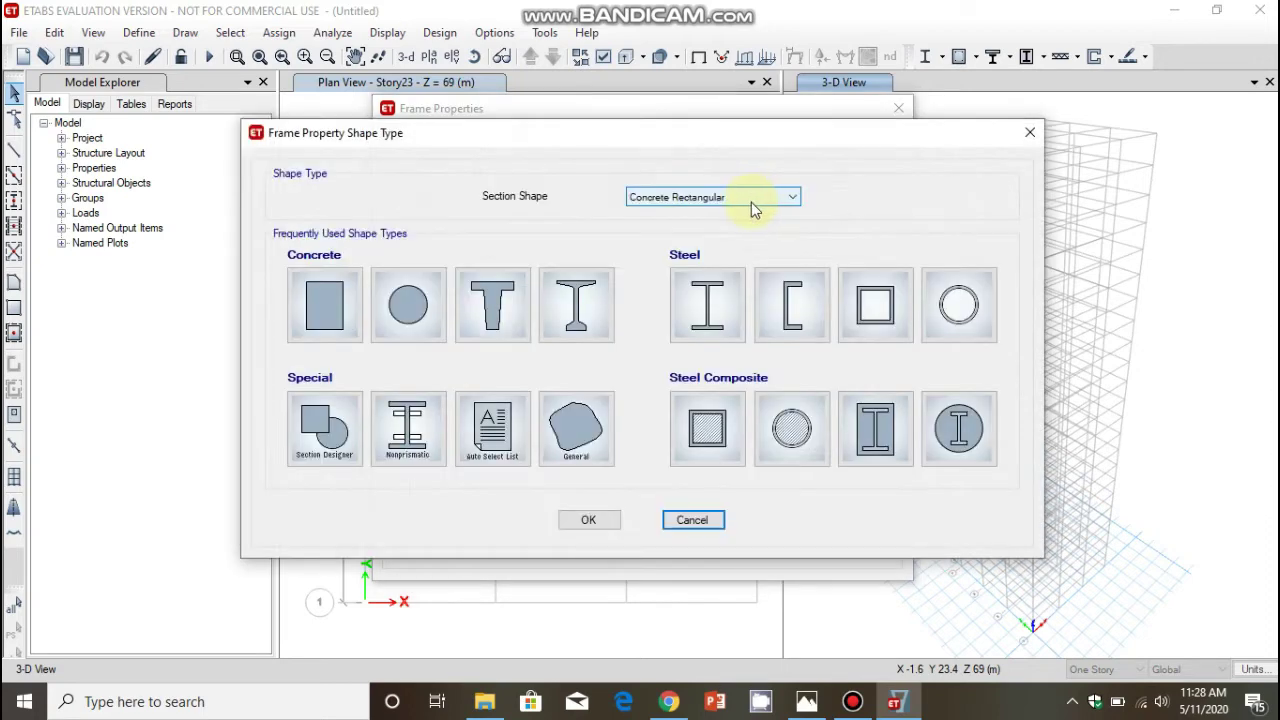
pyautogui.click(307, 320)
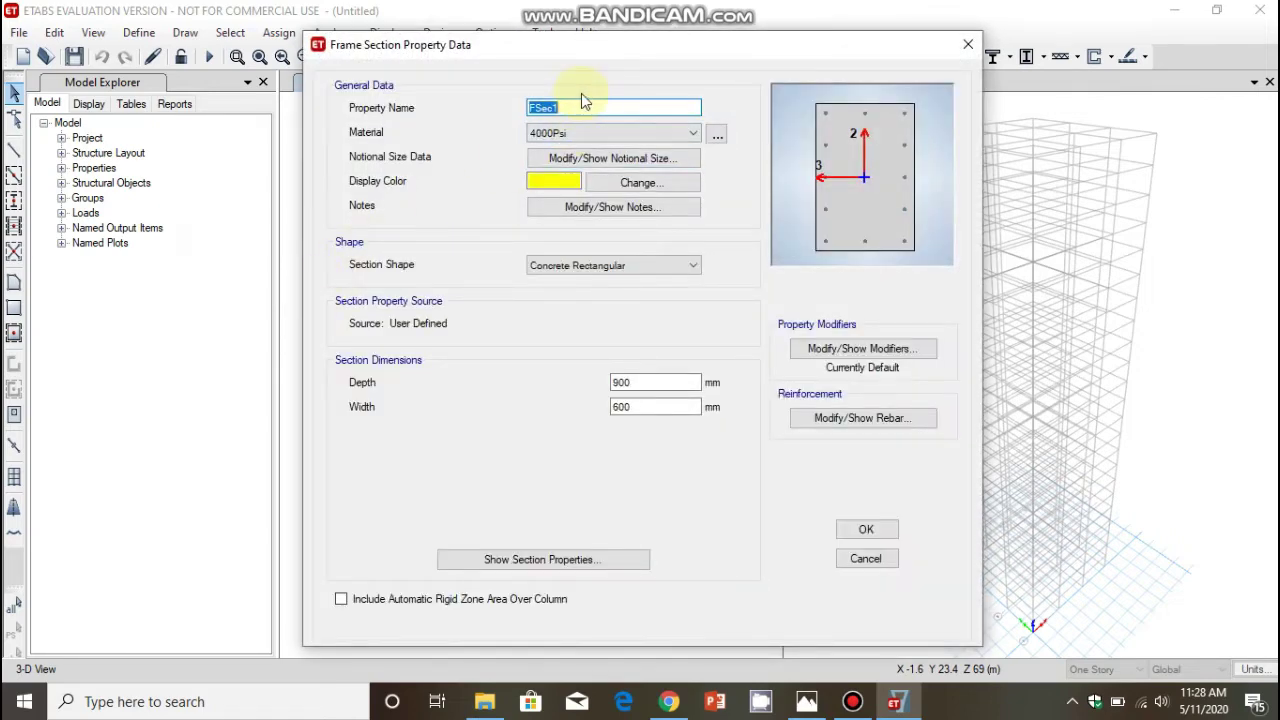
pyautogui.write('BEAM 500x300')
pyautogui.click(689, 135)
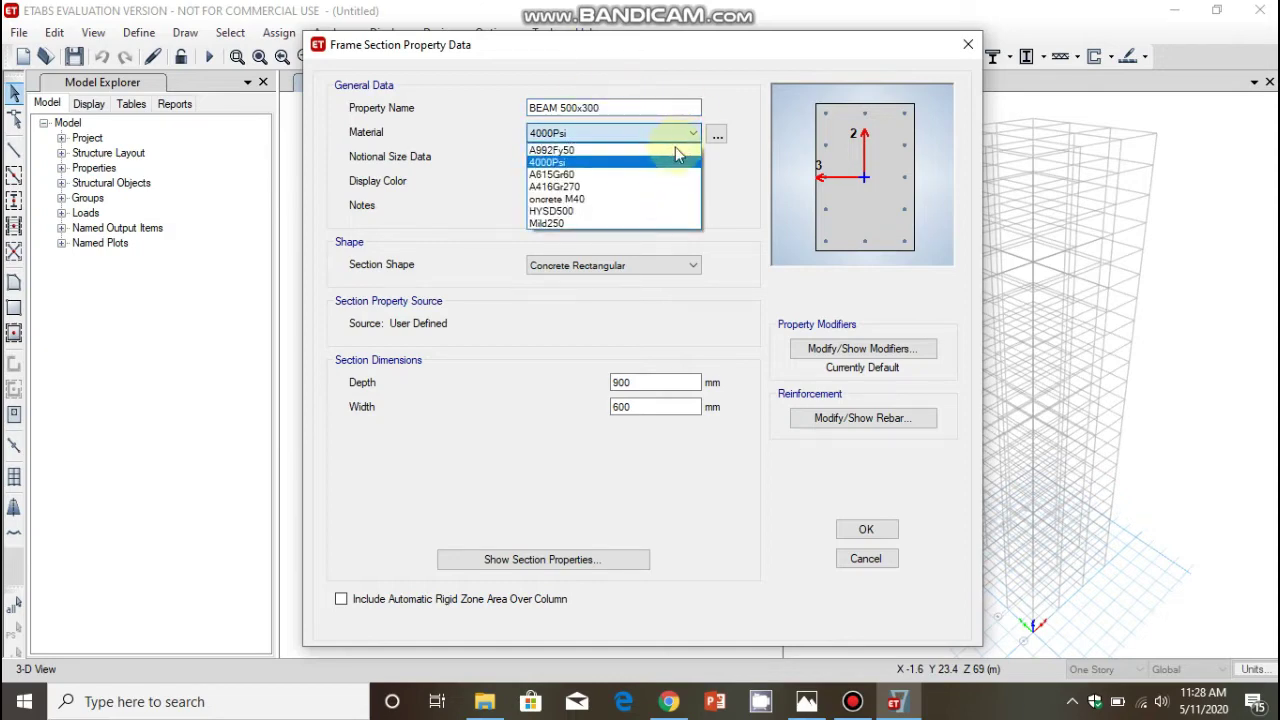
pyautogui.click(651, 199)
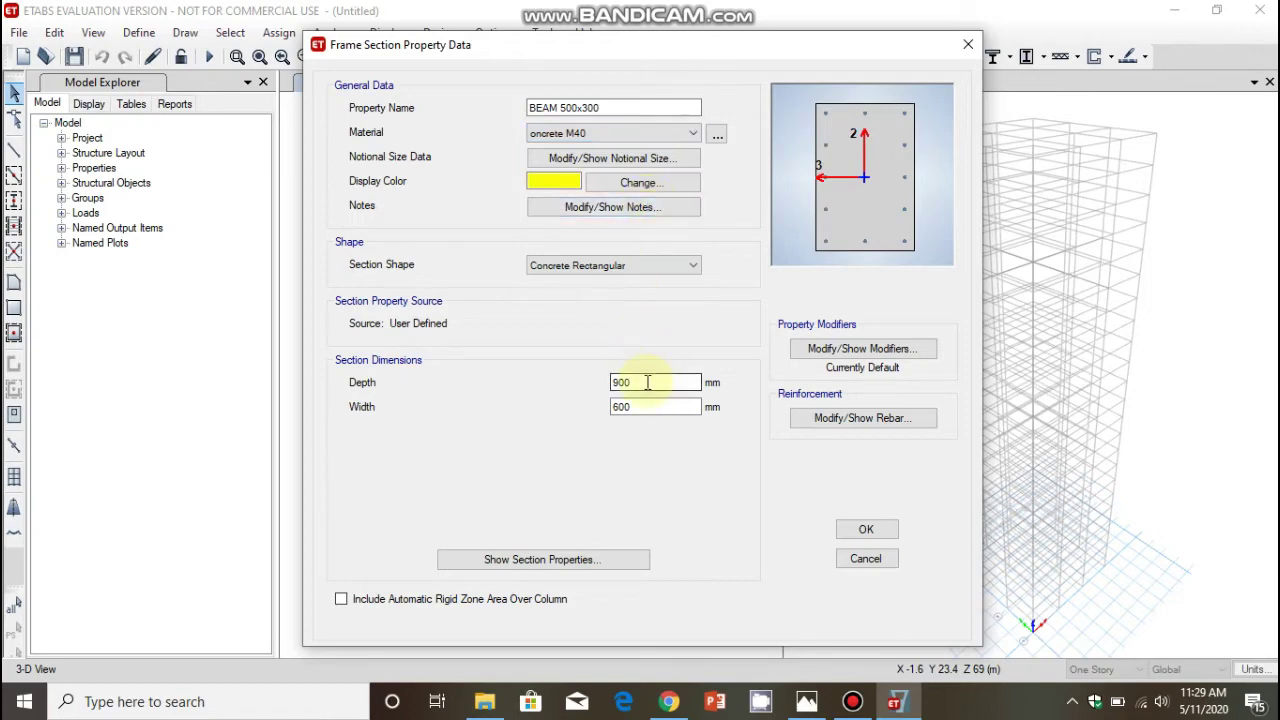
# Set the beam section's depth to 500 mm and width to 300 mm
pyautogui.moveTo(651, 382); pyautogui.dragTo(598, 384)
pyautogui.write('50')
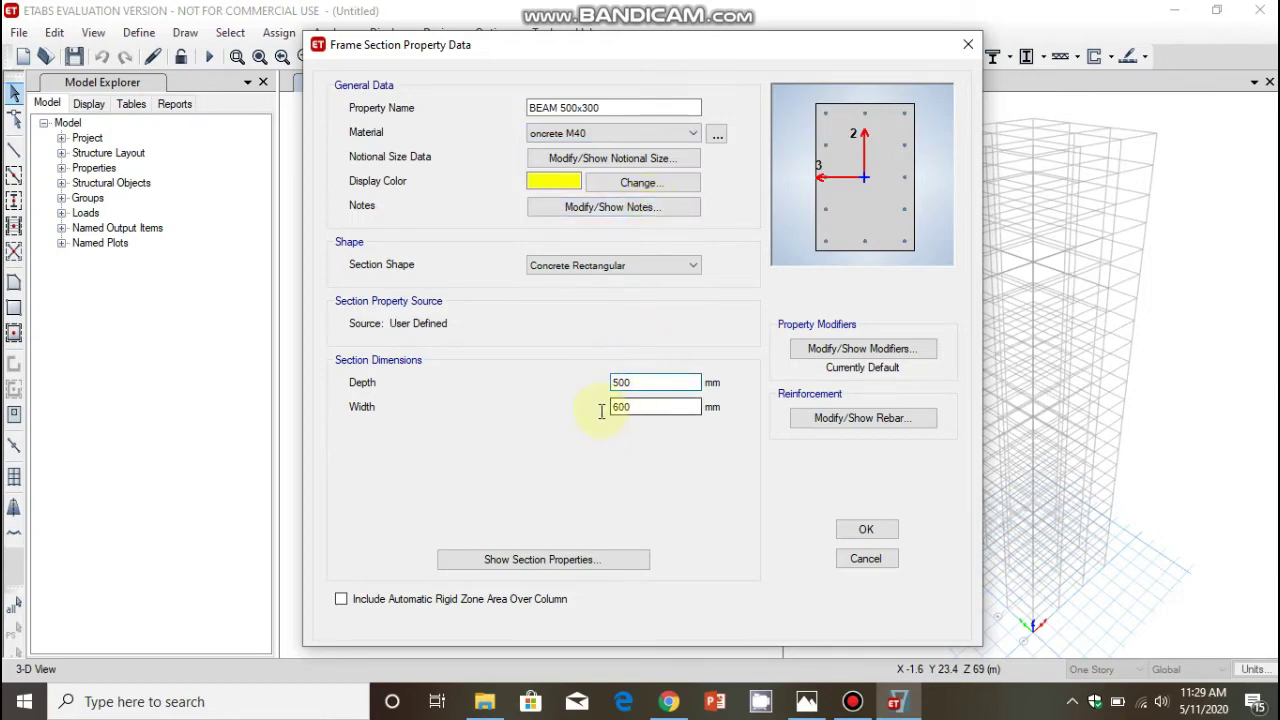
pyautogui.moveTo(645, 408); pyautogui.dragTo(619, 410)
pyautogui.write('30')
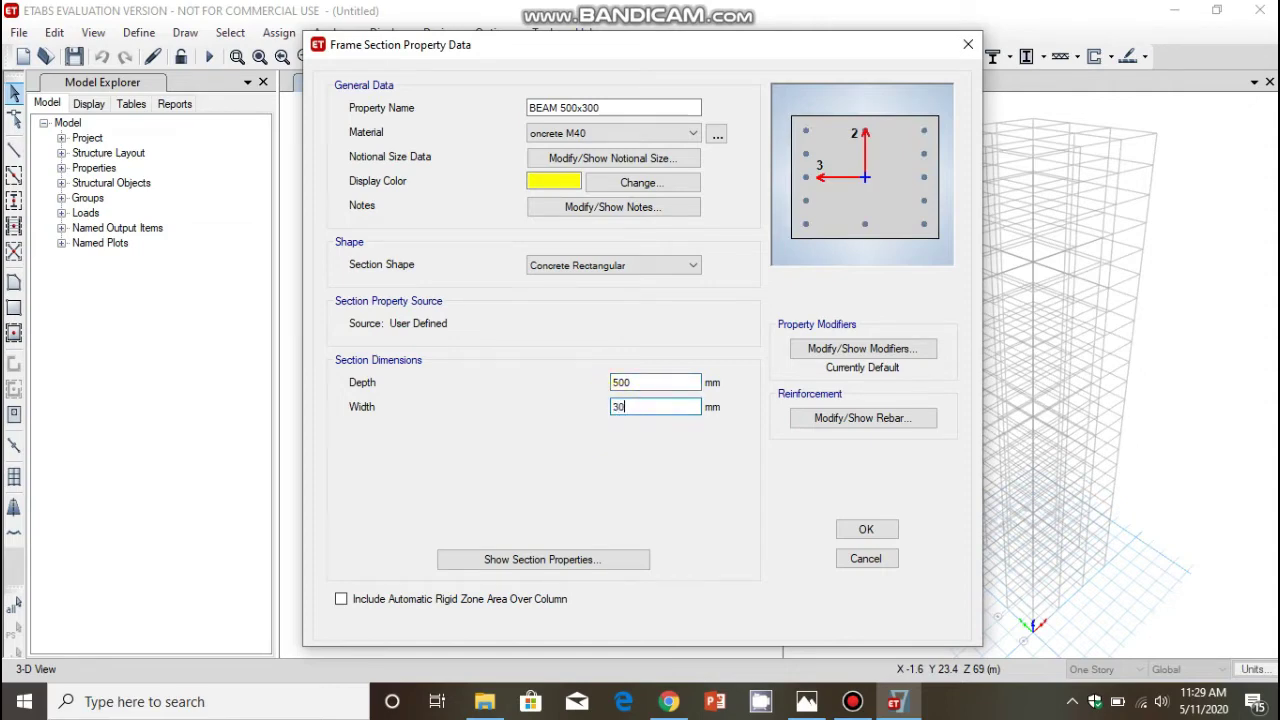
# Set the beam's reinforcement to M3 Design Only (Beam) with 25 mm cover for the top and bottom bars
pyautogui.click(812, 422)
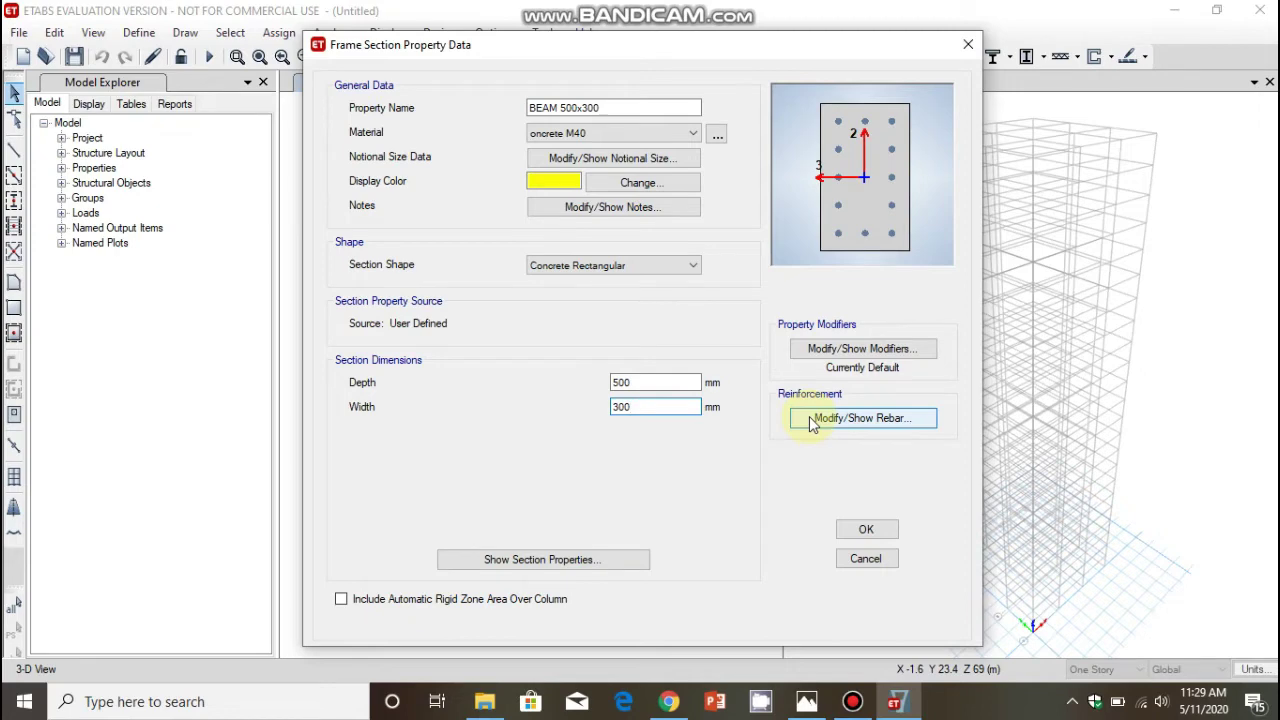
pyautogui.click(811, 422)
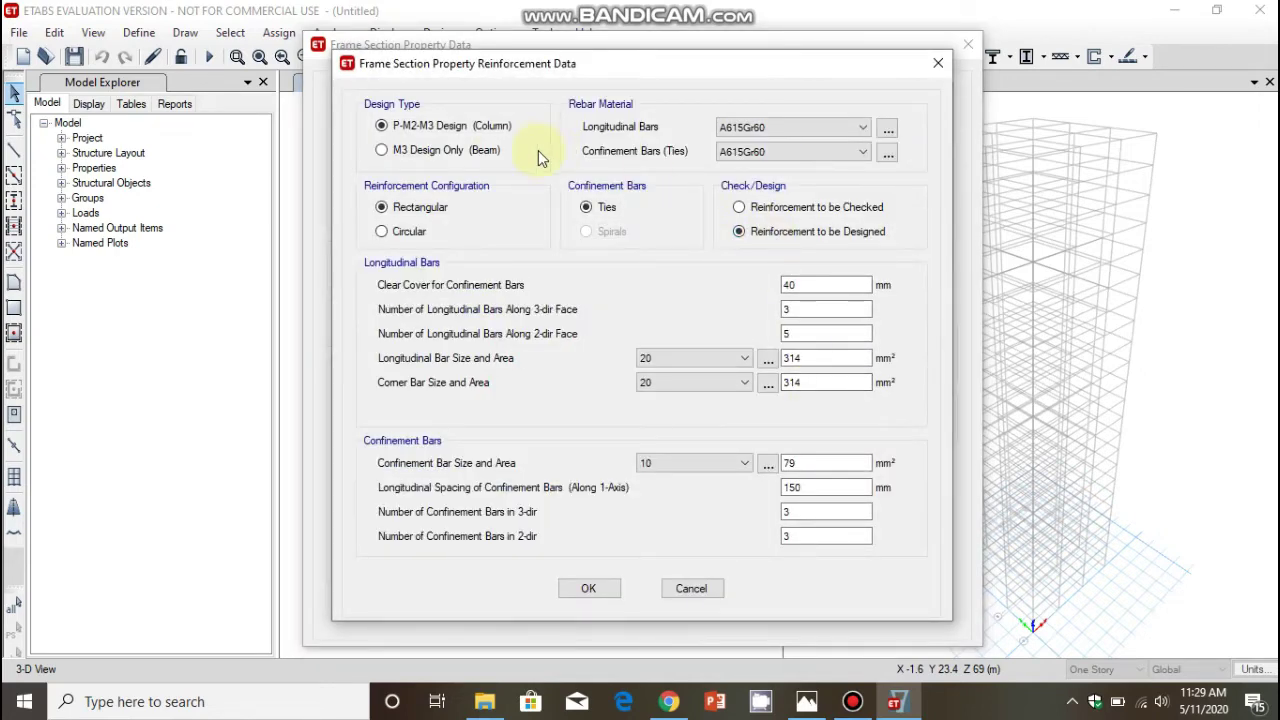
pyautogui.click(487, 153)
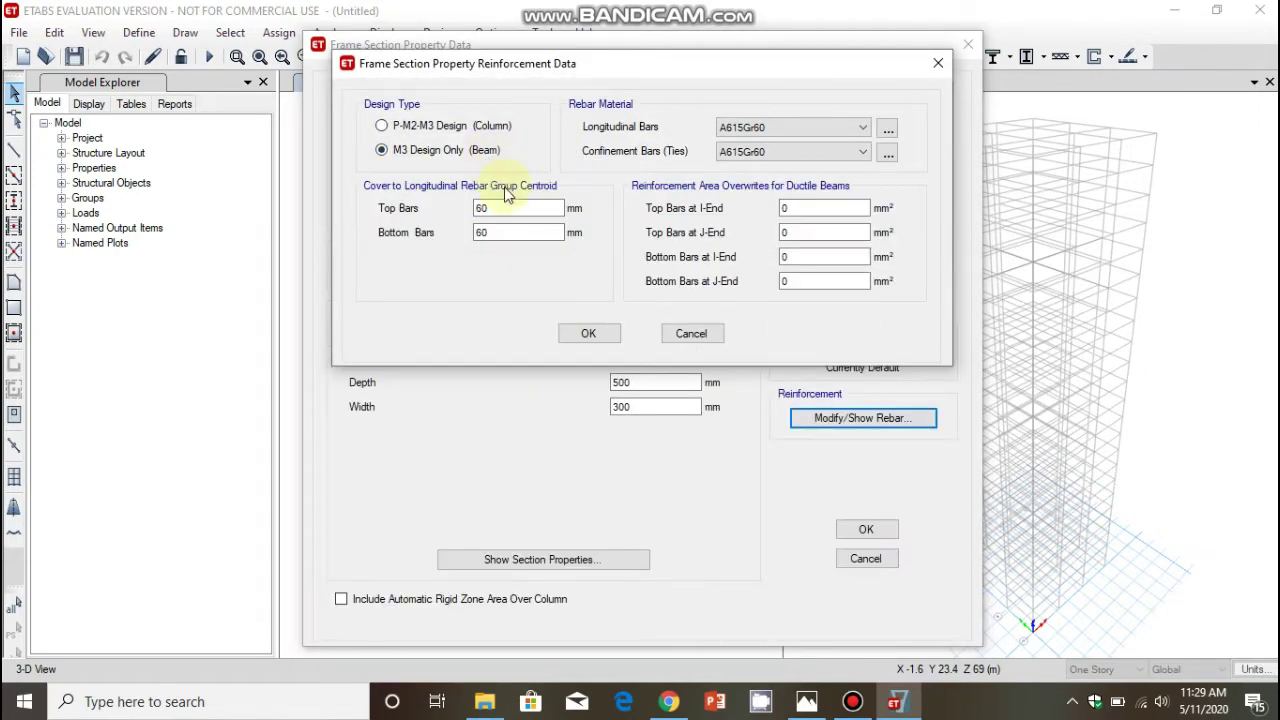
pyautogui.moveTo(508, 208); pyautogui.dragTo(457, 208)
pyautogui.write('25')
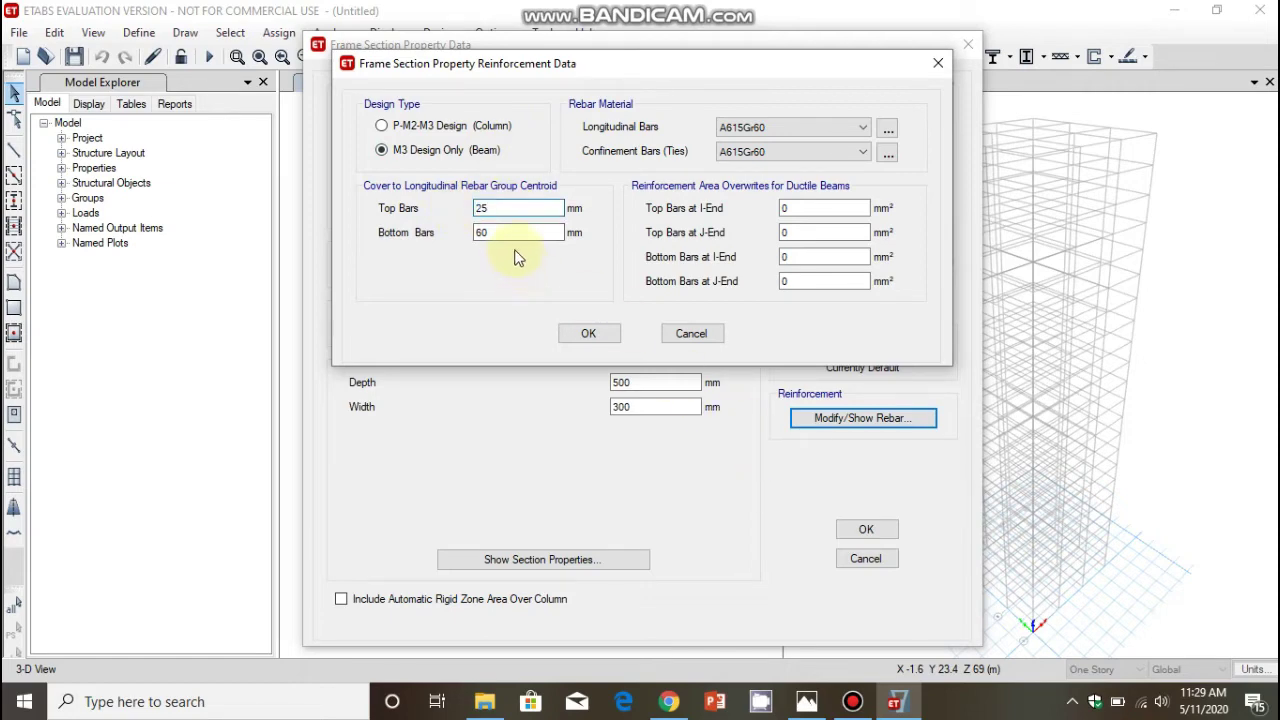
pyautogui.moveTo(508, 234); pyautogui.dragTo(418, 244)
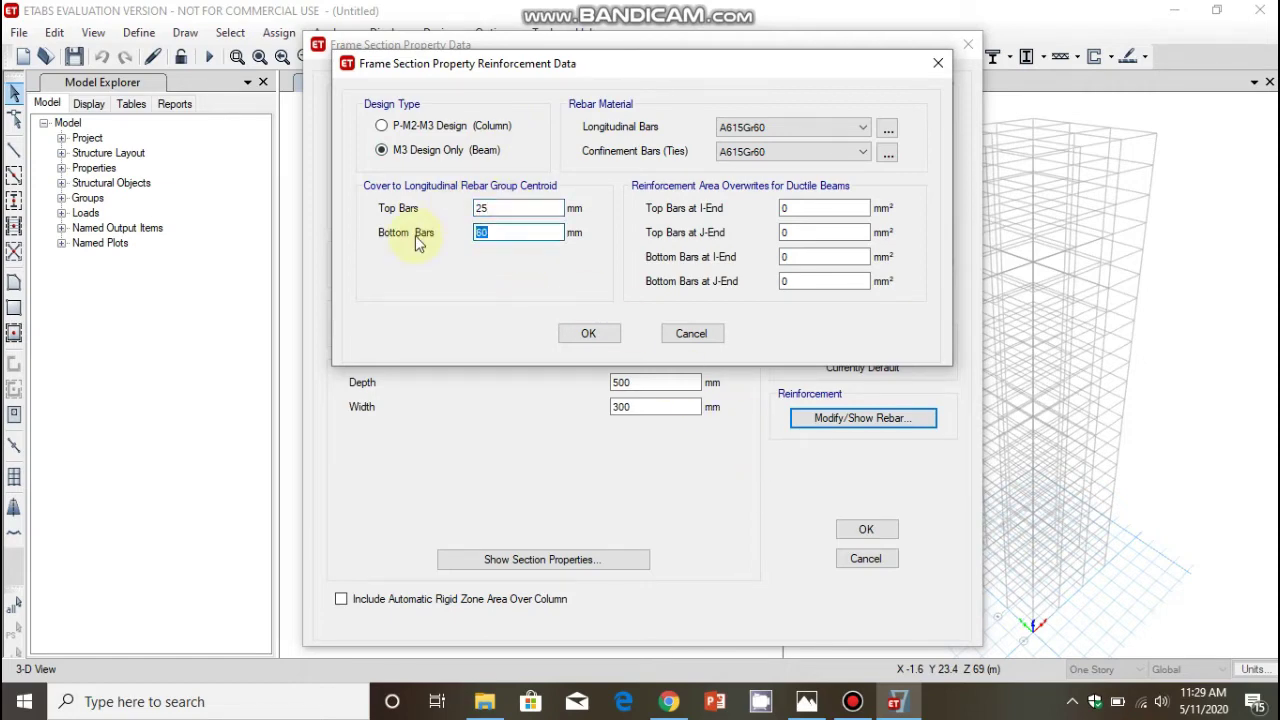
pyautogui.write('25')
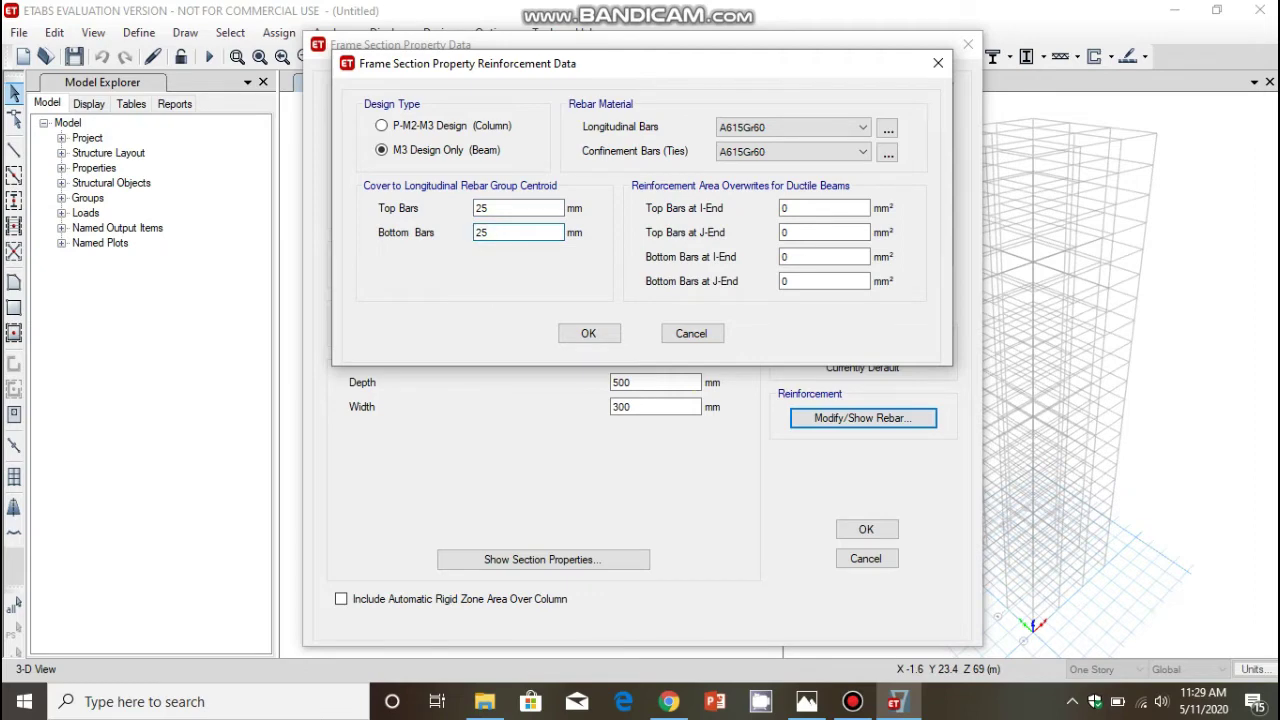
# Assign HYSD500 to the longitudinal bars and Mild250 to the confinement bars, and accept the BEAM 500x300 section
pyautogui.click(757, 128)
pyautogui.click(765, 157)
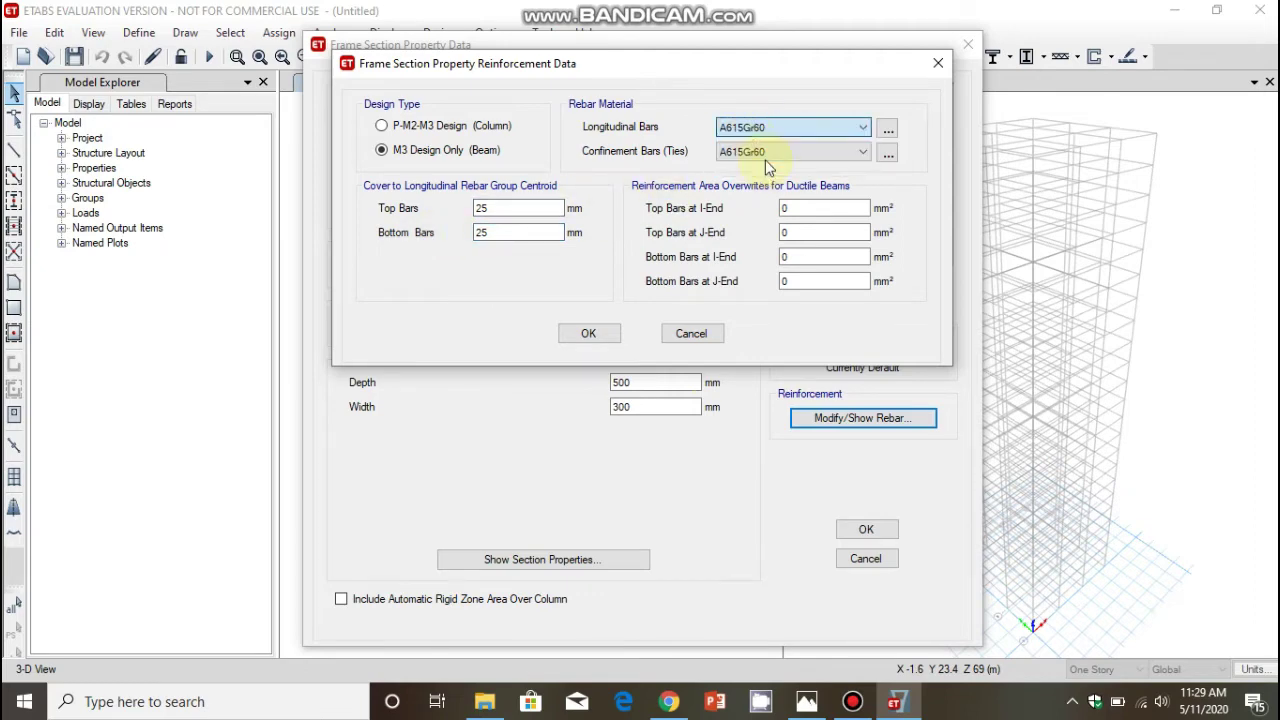
pyautogui.click(781, 152)
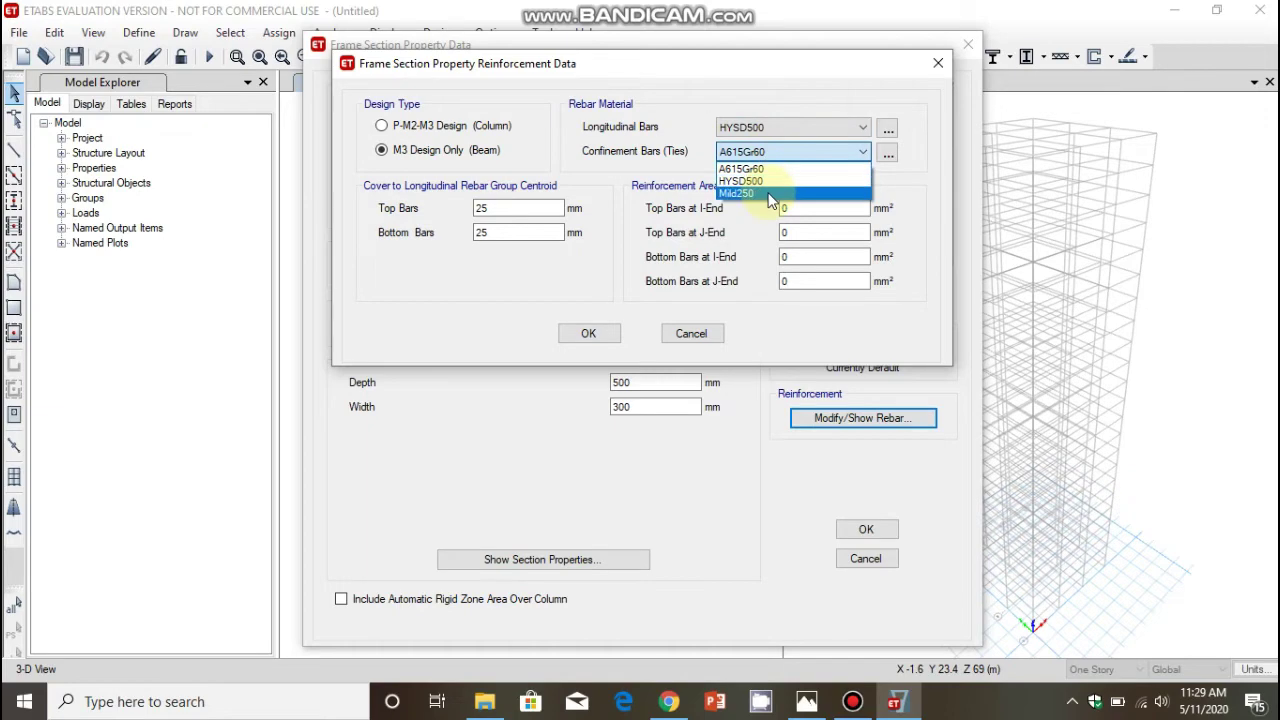
pyautogui.click(770, 195)
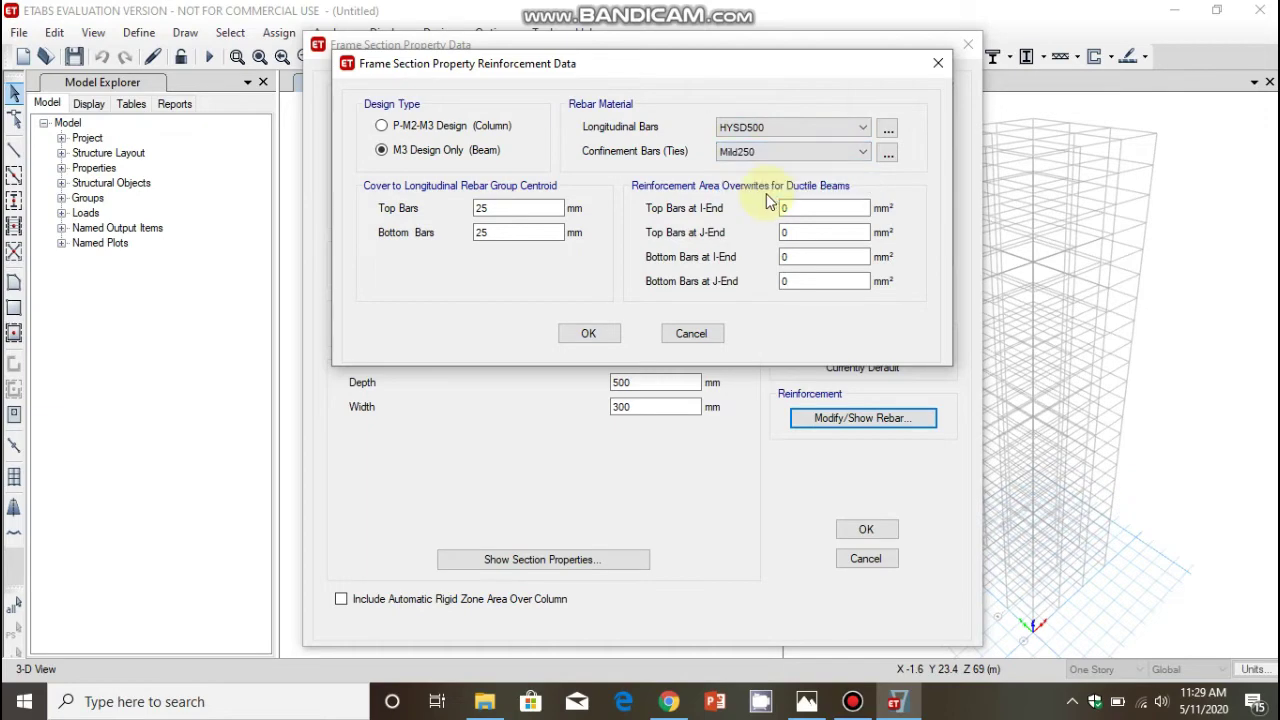
pyautogui.click(601, 334)
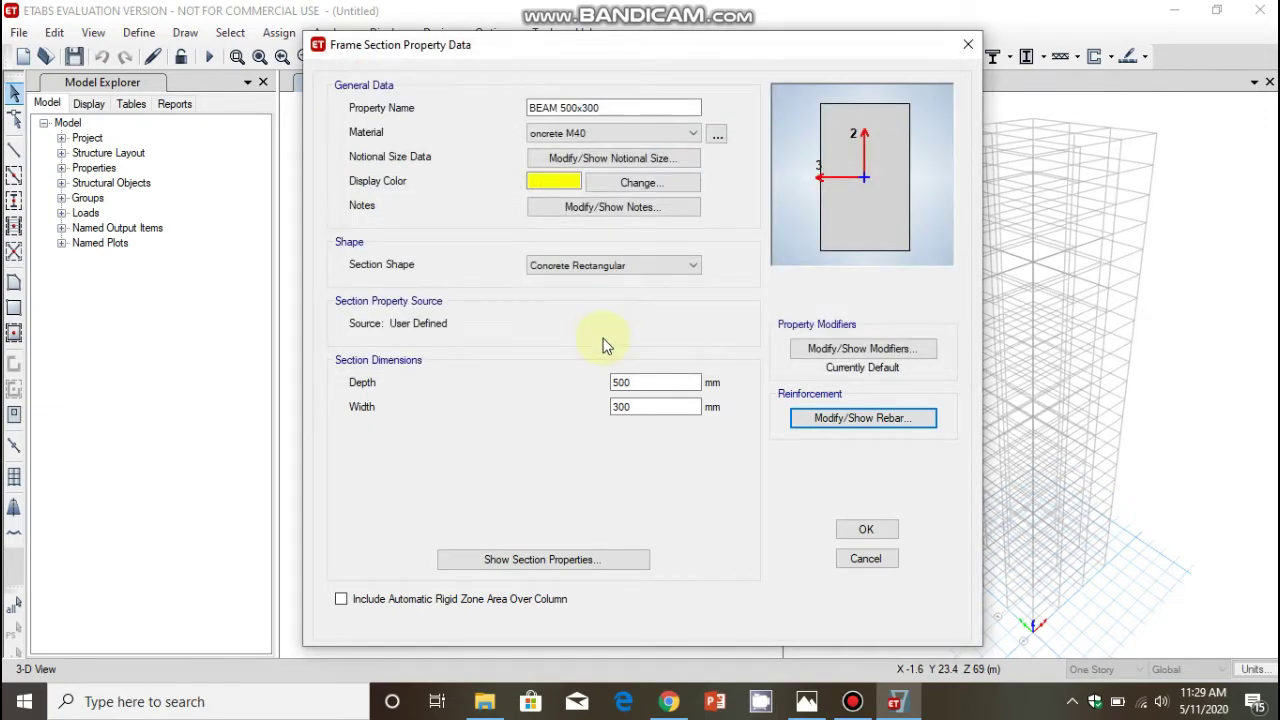
pyautogui.click(860, 535)
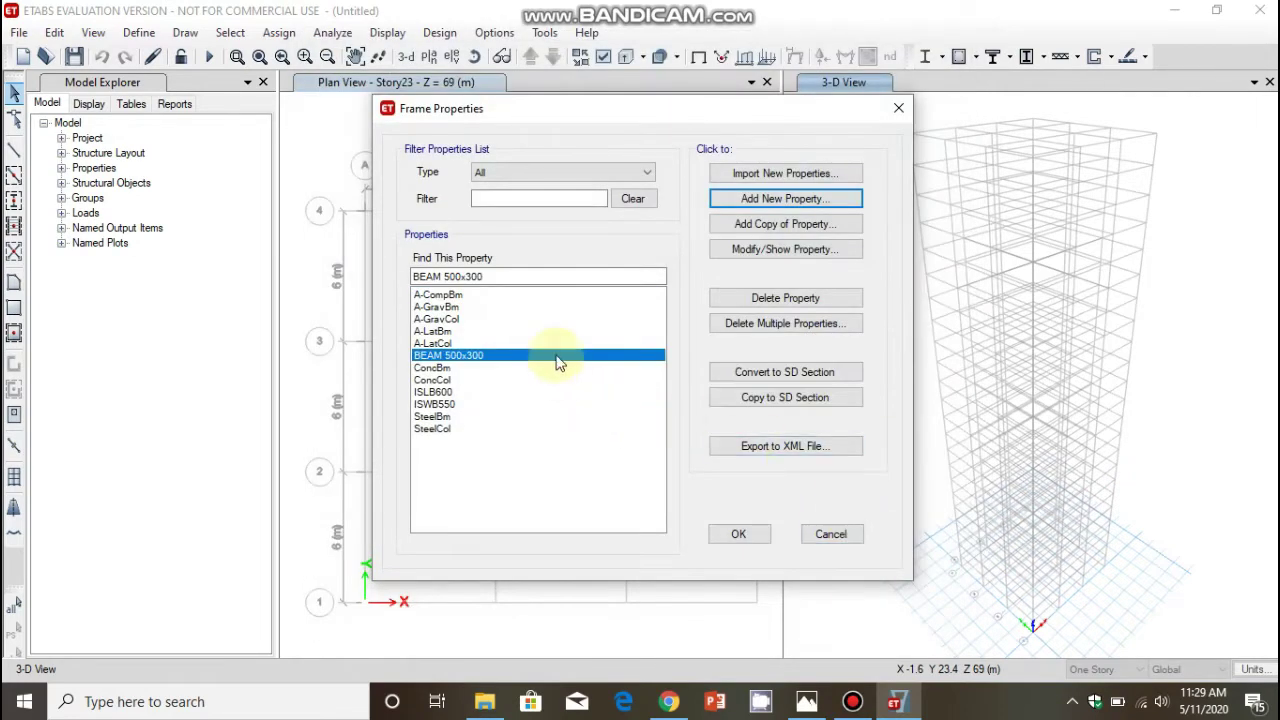
# Add a copy of the BEAM 500x300 section and name it "BEAM 550x360"
pyautogui.click(735, 220)
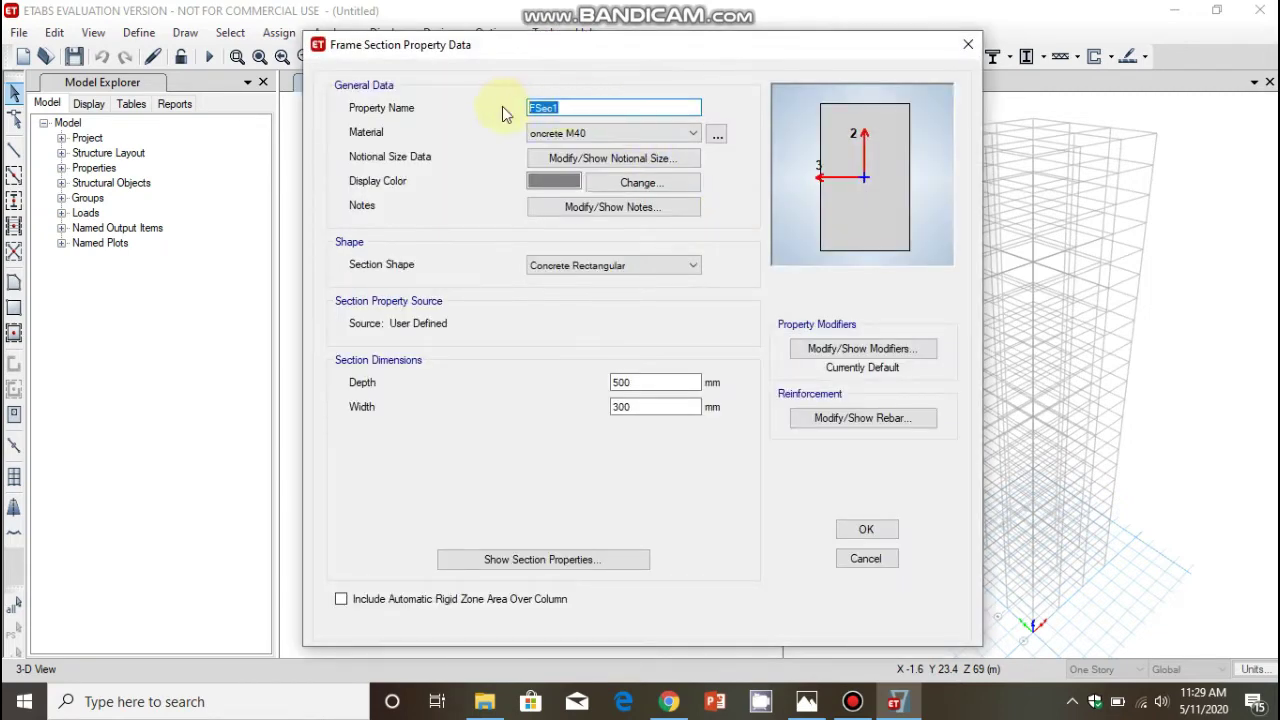
pyautogui.write('BEAM 550')
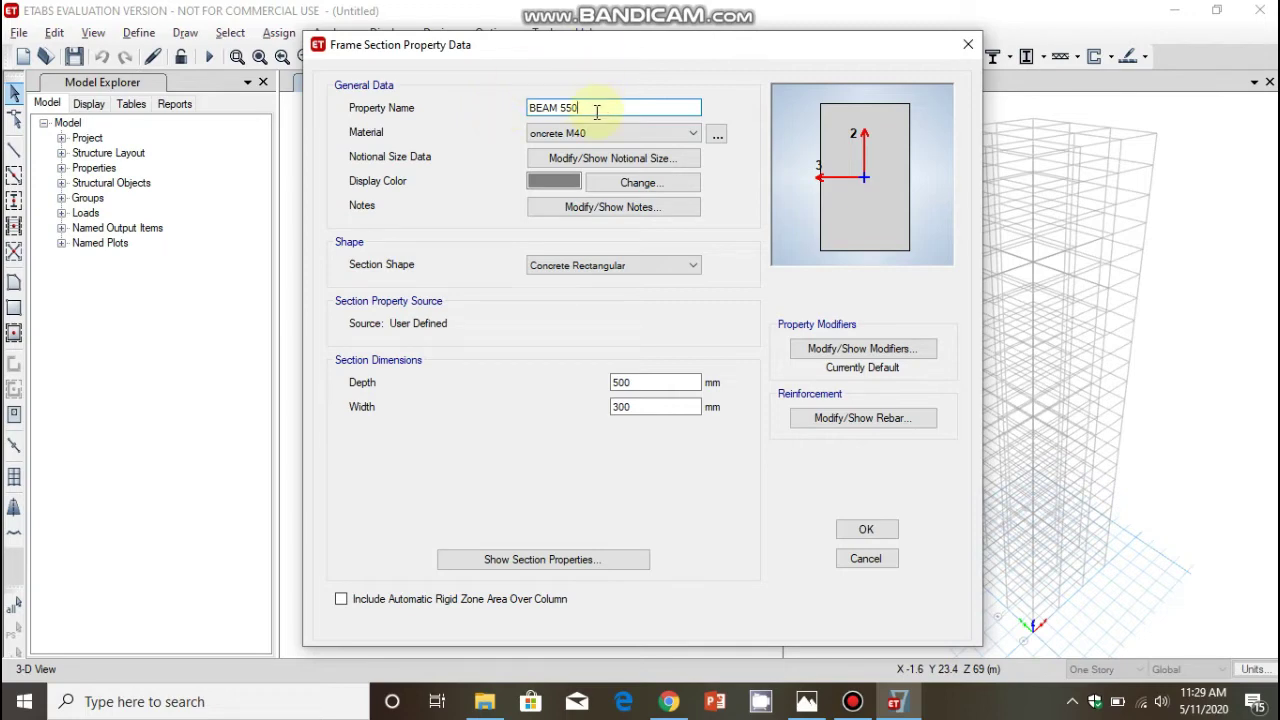
pyautogui.write('x360')
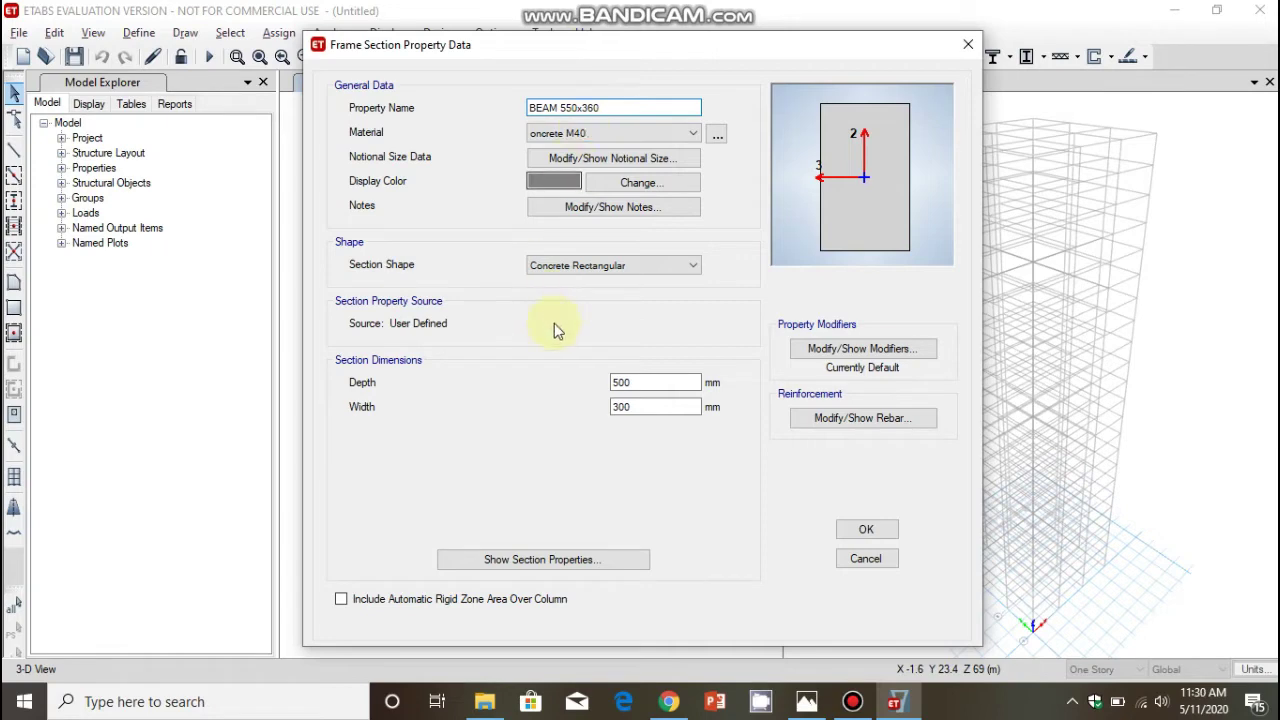
# Set the BEAM 550x360 section's depth to 550 mm and width to 350 mm, and accept it
pyautogui.click(627, 384)
pyautogui.moveTo(627, 384); pyautogui.dragTo(620, 383)
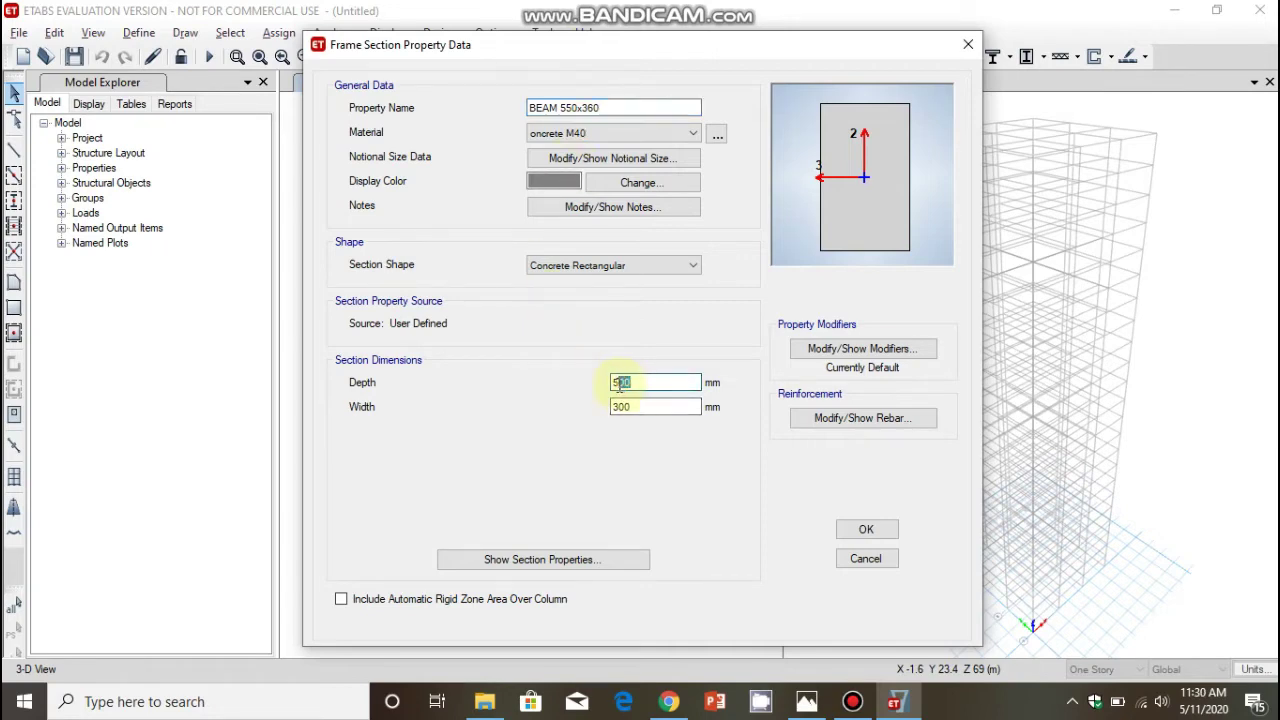
pyautogui.write('5')
pyautogui.click(640, 406)
pyautogui.doubleClick(615, 406)
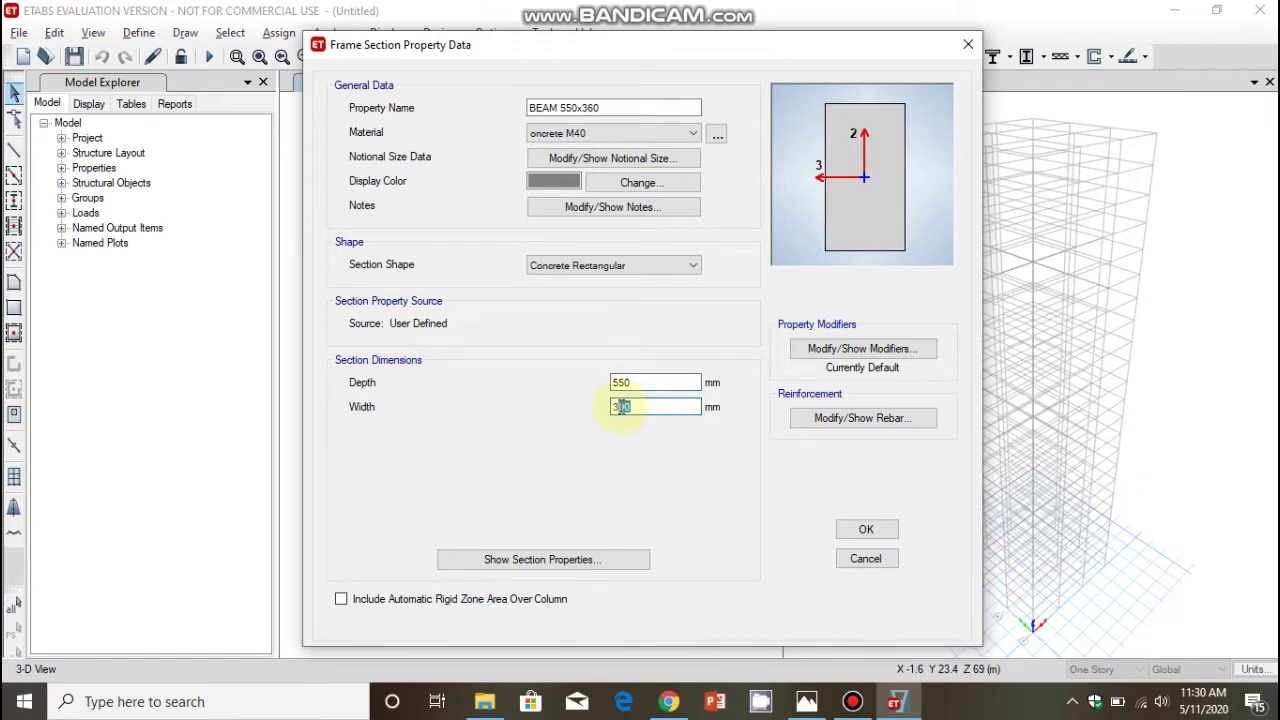
pyautogui.write('50')
pyautogui.click(857, 530)
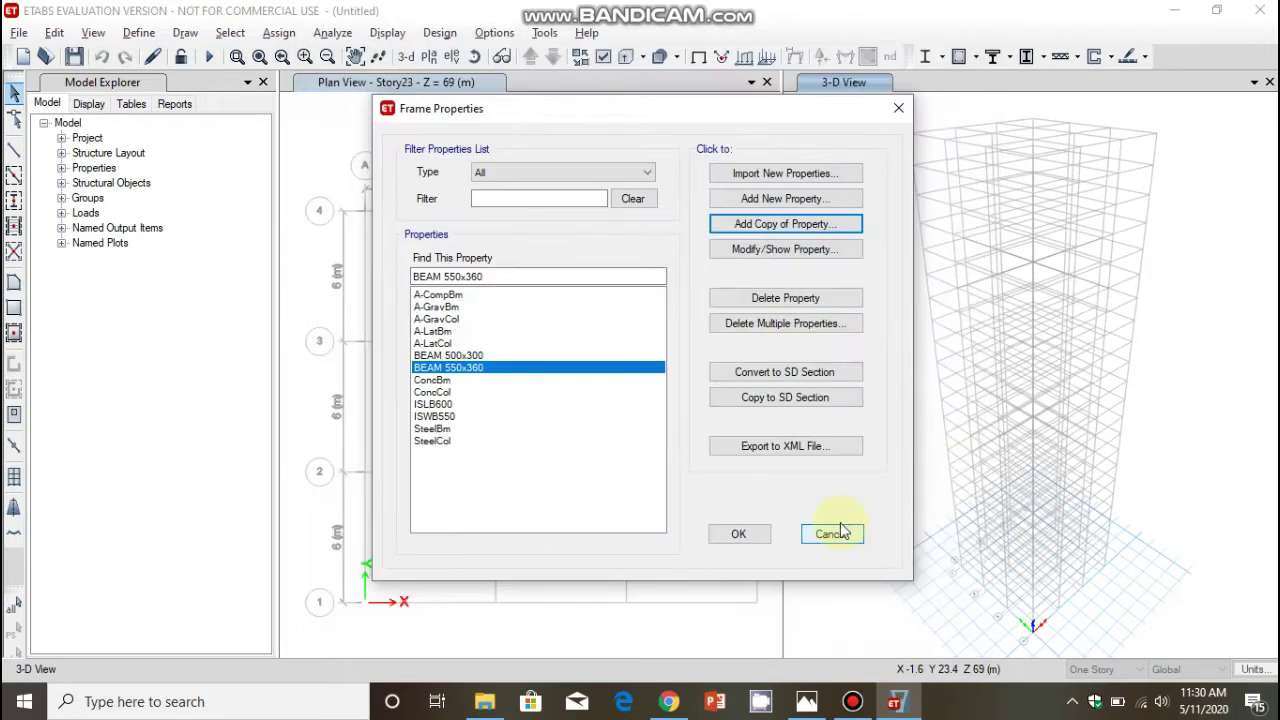
# Add a copy of the section named "BEAM 600x400" with depth 600 mm and width 600 mm
pyautogui.click(798, 225)
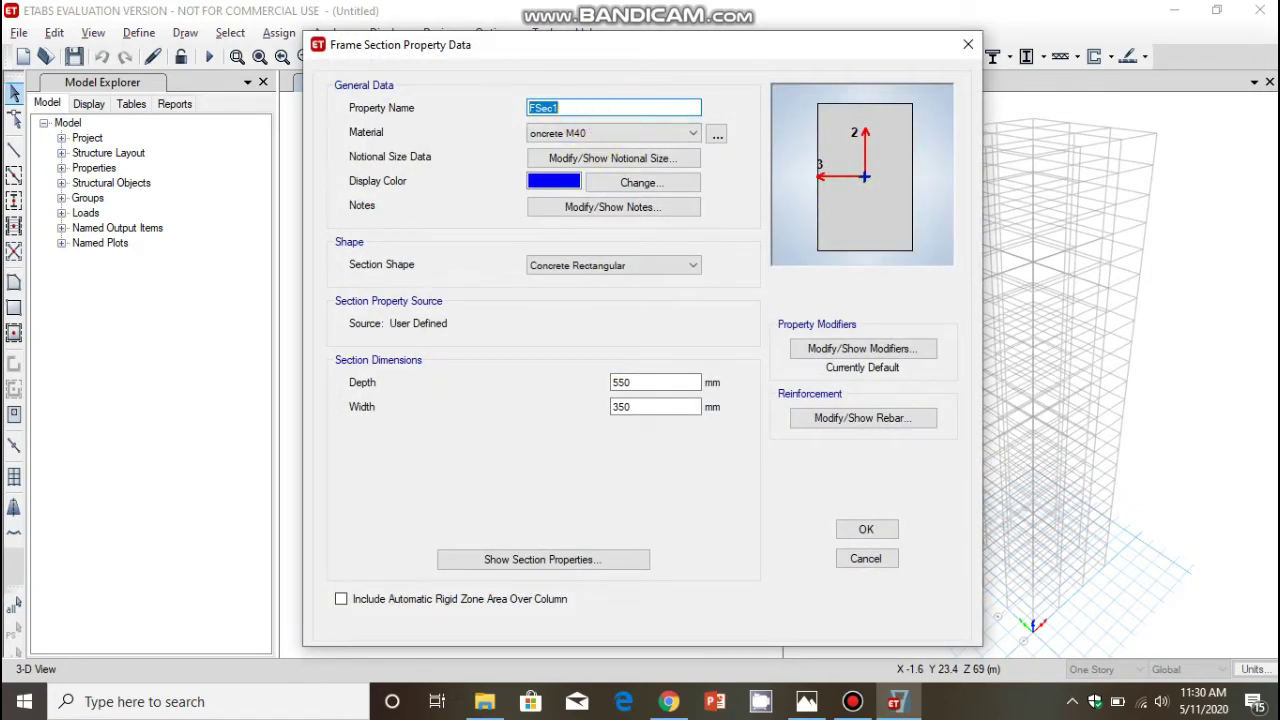
pyautogui.write('BEAM 600x400')
pyautogui.moveTo(640, 382); pyautogui.dragTo(601, 382)
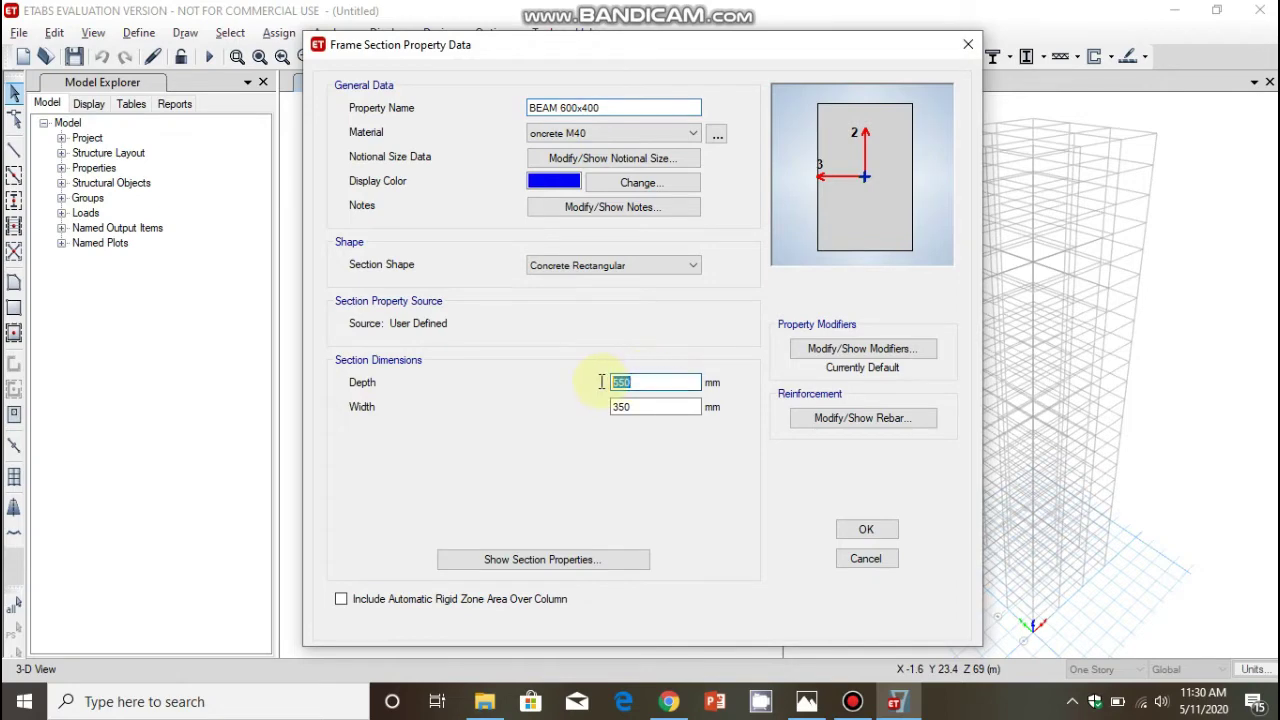
pyautogui.write('600')
pyautogui.moveTo(640, 409); pyautogui.dragTo(614, 412)
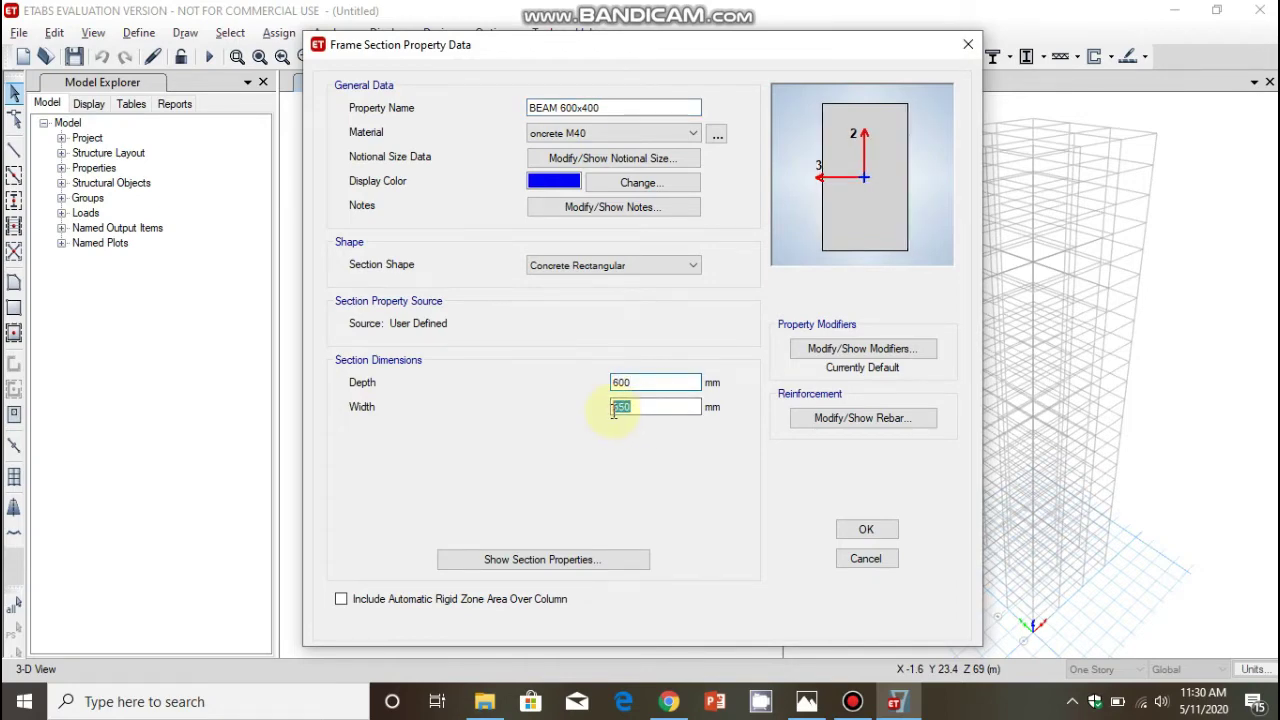
pyautogui.write('600')
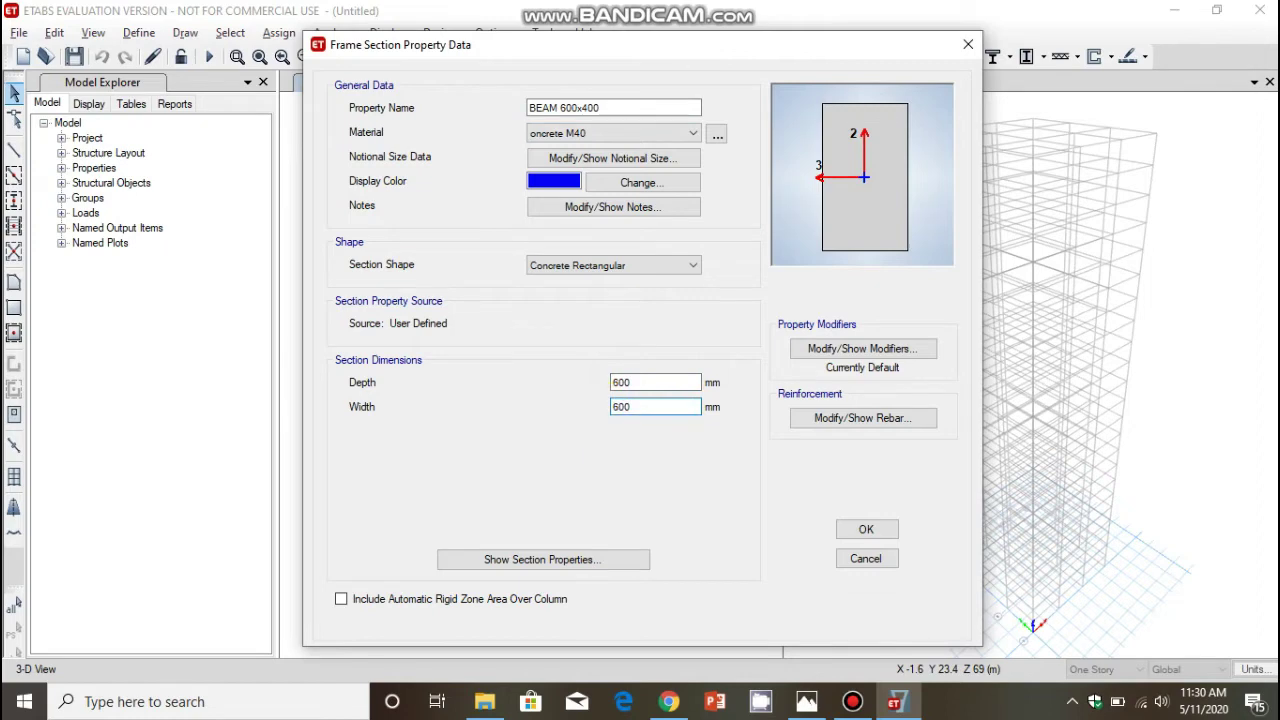
pyautogui.click(852, 535)
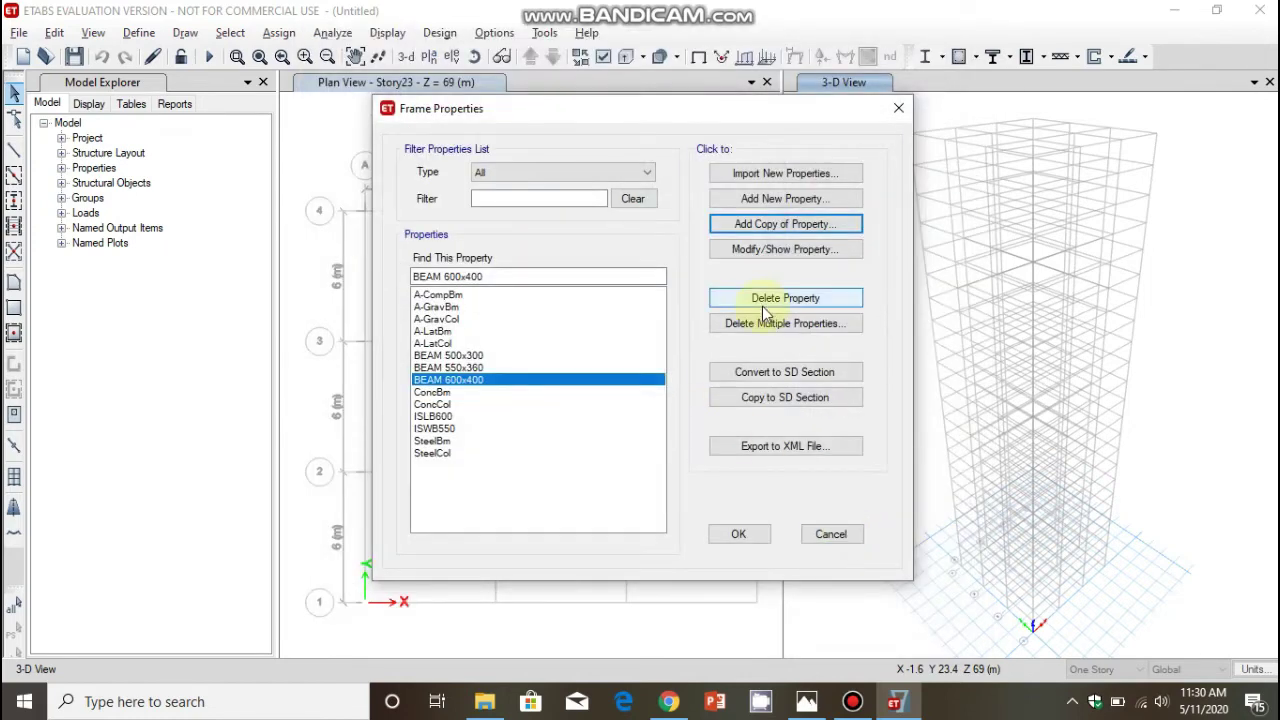
# Add a new rectangular concrete frame section named "COLUMN 500x500" with depth and width of 500 mm
pyautogui.click(787, 227)
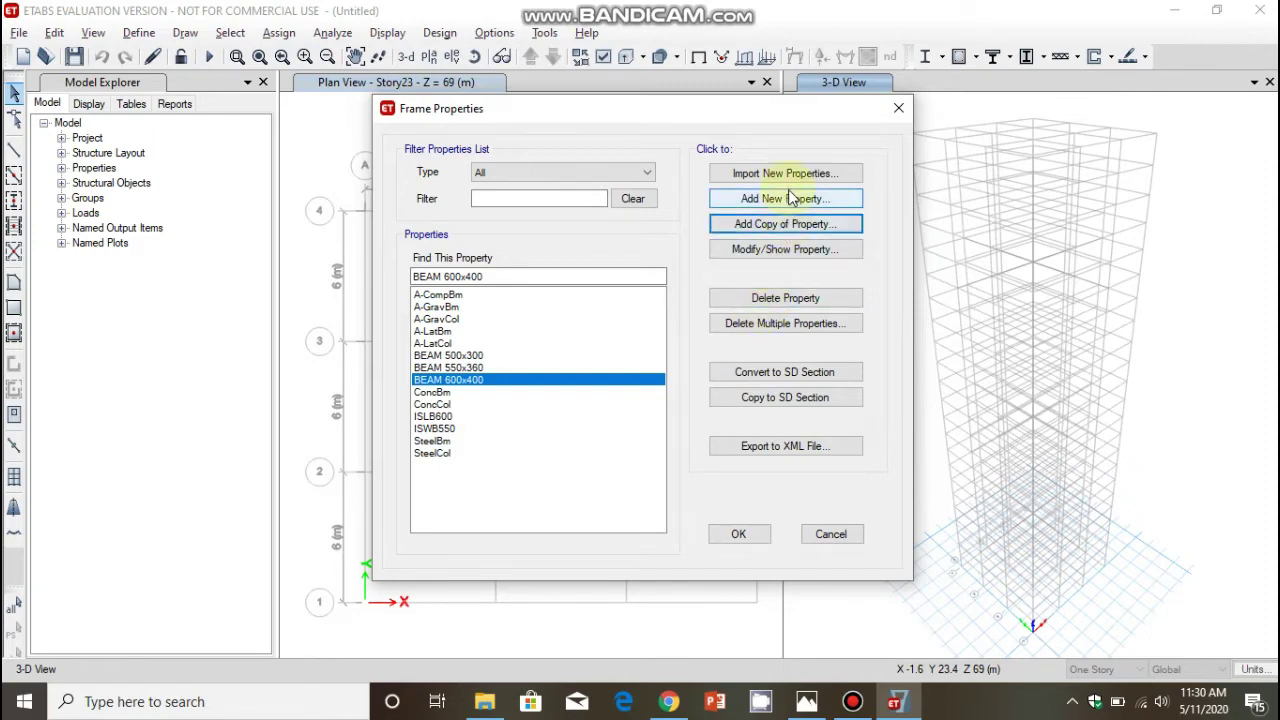
pyautogui.click(791, 197)
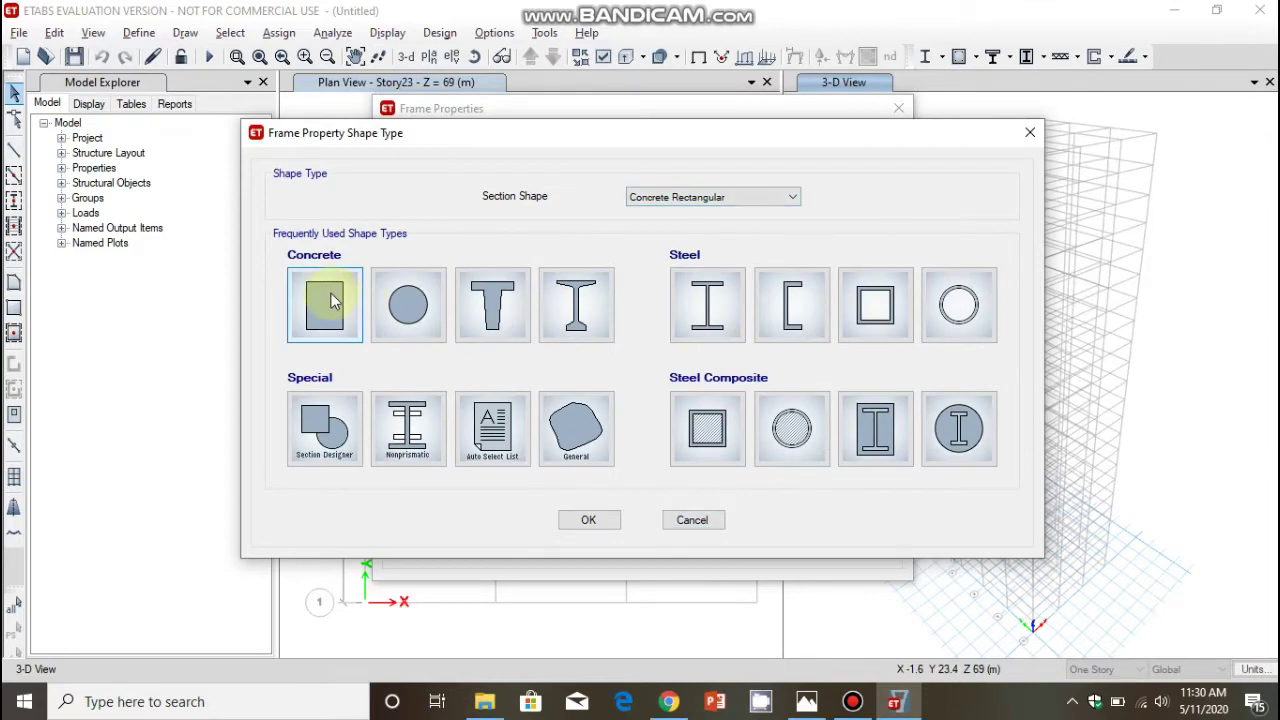
pyautogui.click(330, 302)
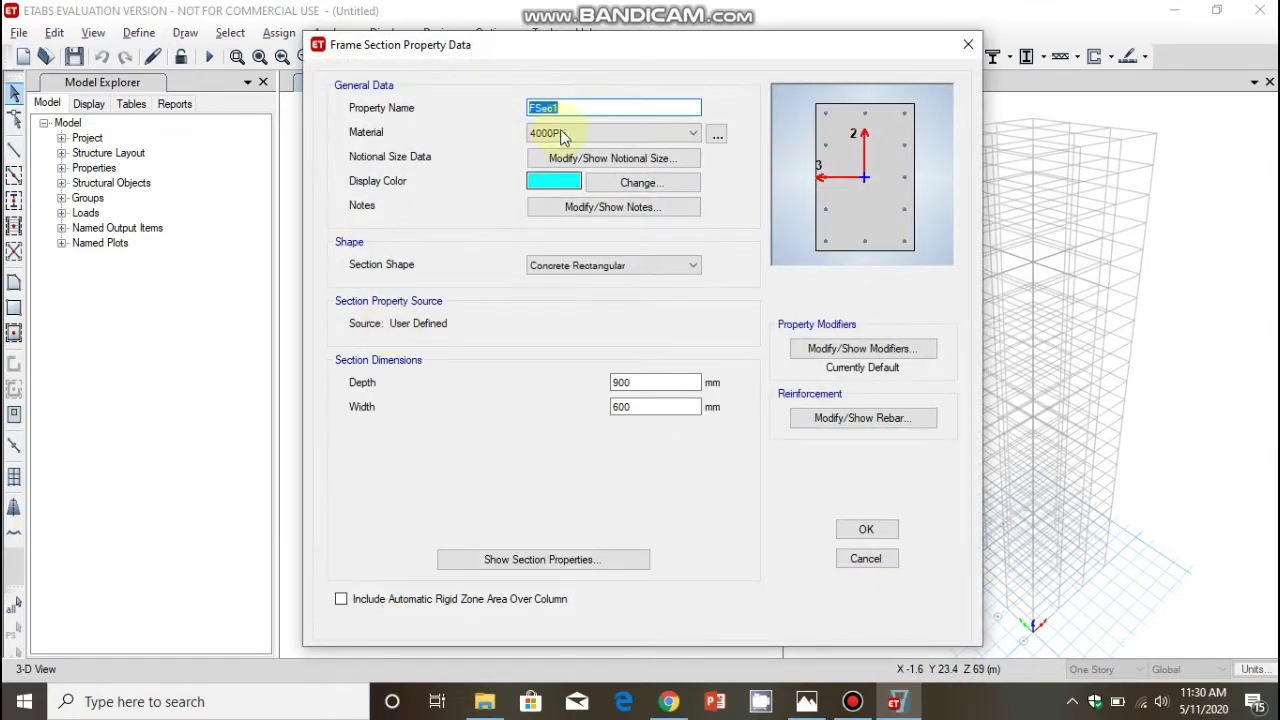
pyautogui.write('COLUMN 500x500')
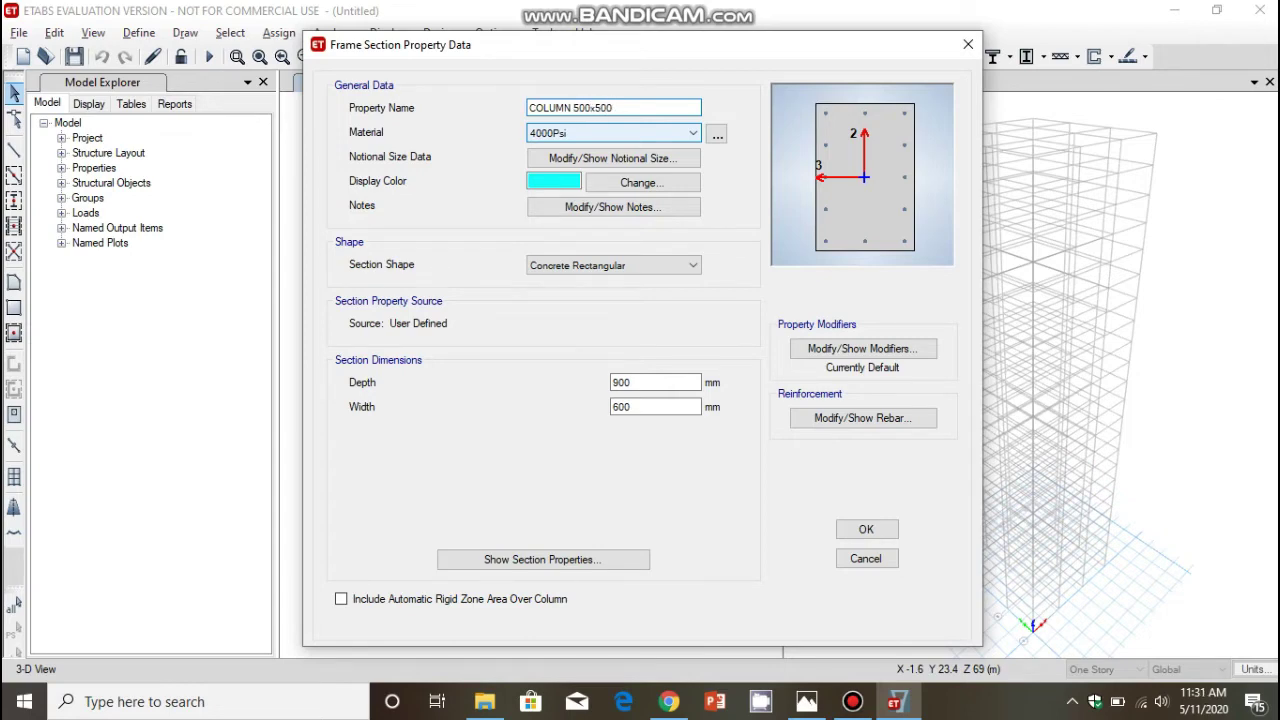
# Assign HYSD500 to the column's longitudinal bars and Mild250 to its ties, and accept the COLUMN 500x500 section
pyautogui.click(862, 418)
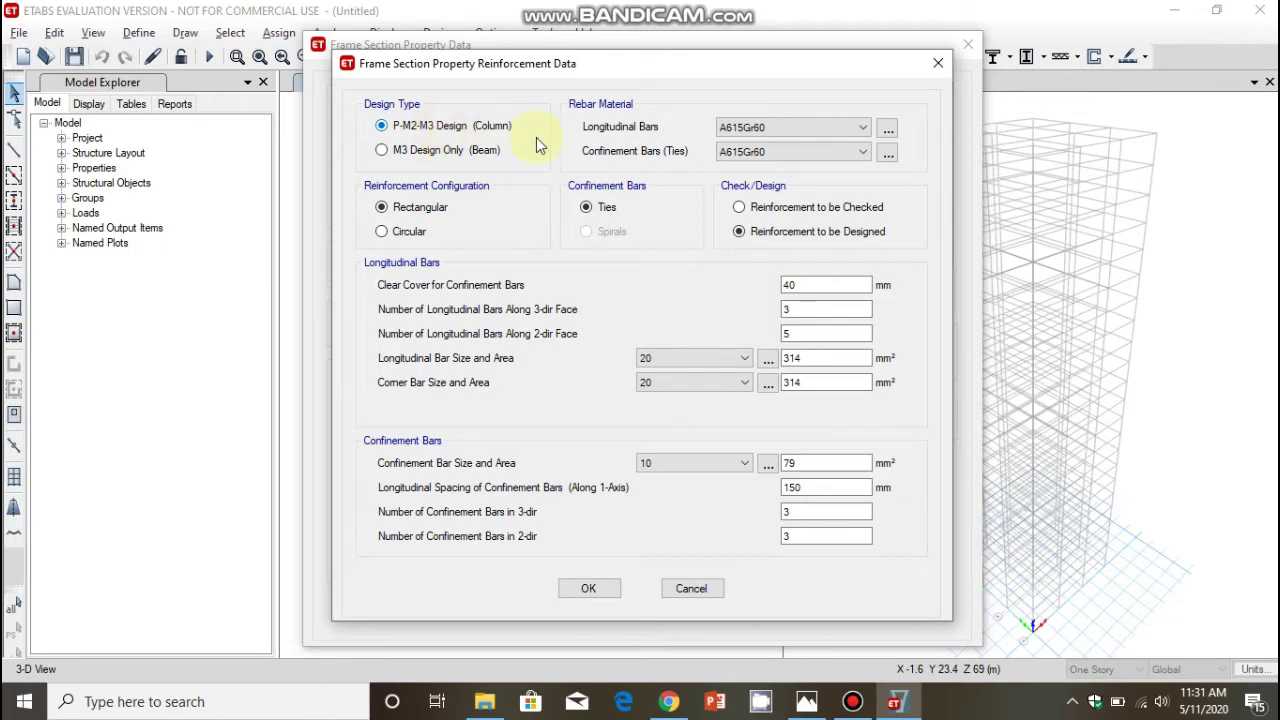
pyautogui.click(737, 128)
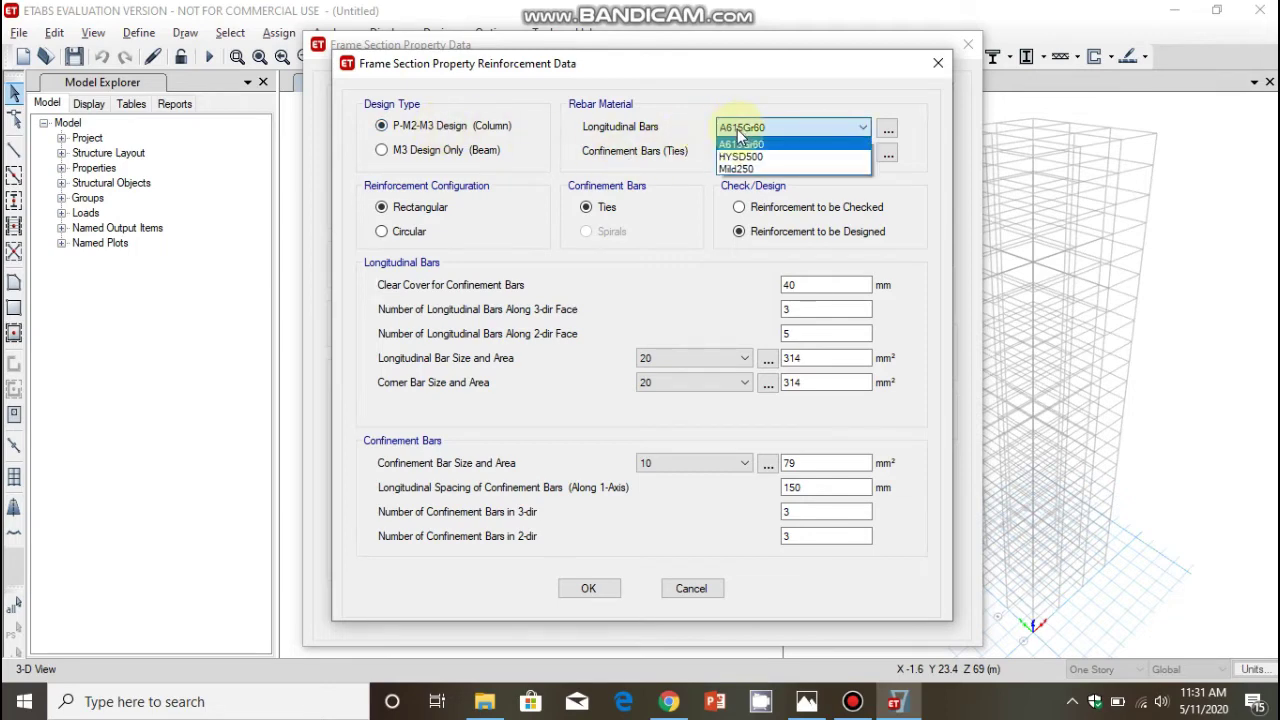
pyautogui.click(743, 151)
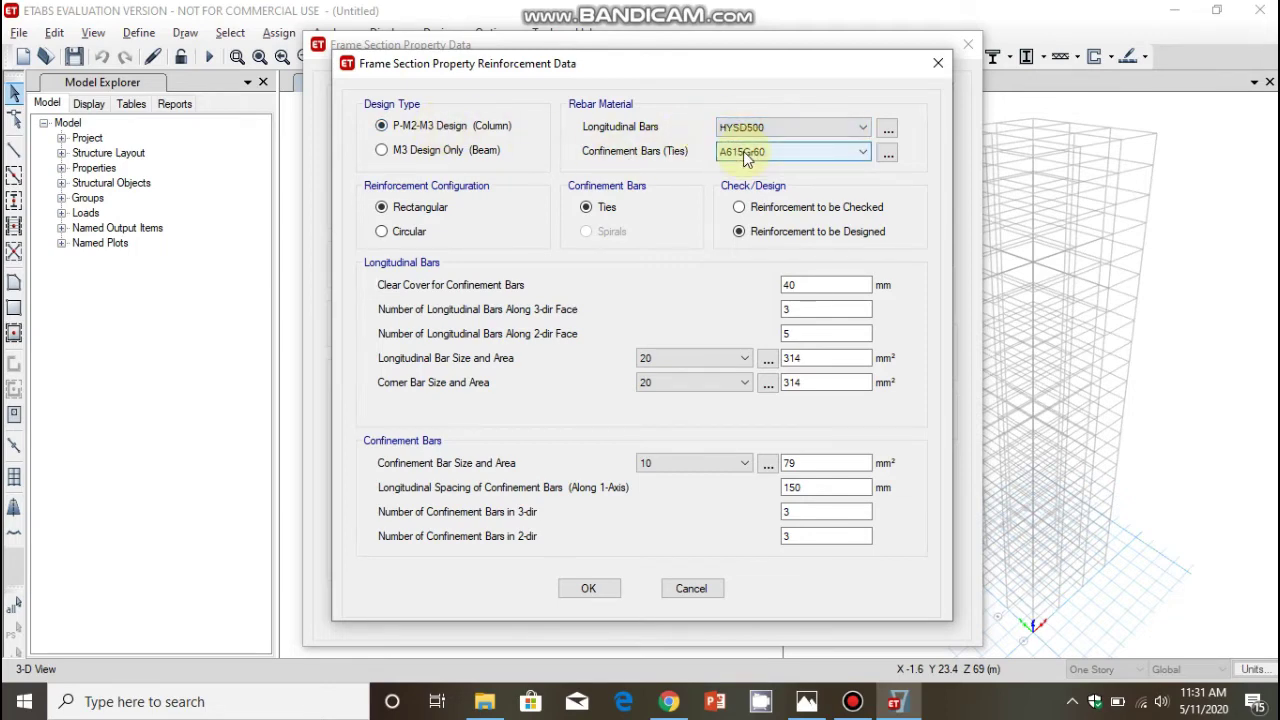
pyautogui.click(743, 152)
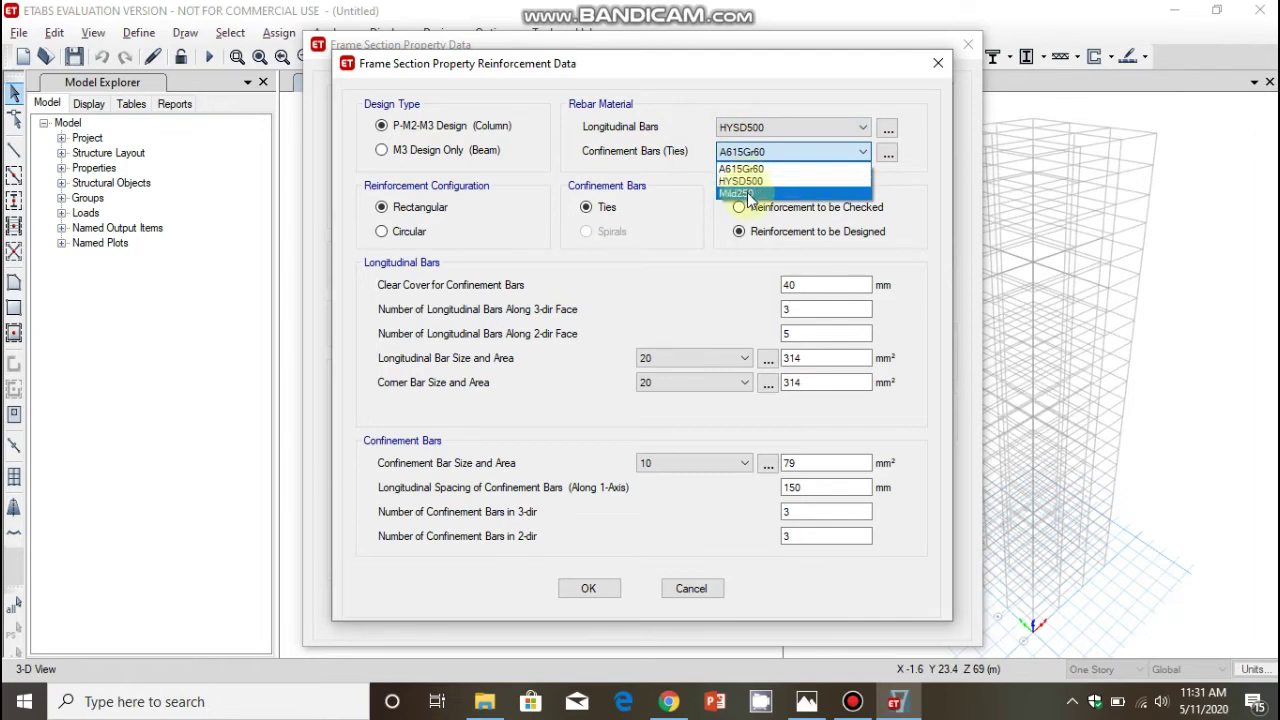
pyautogui.click(749, 194)
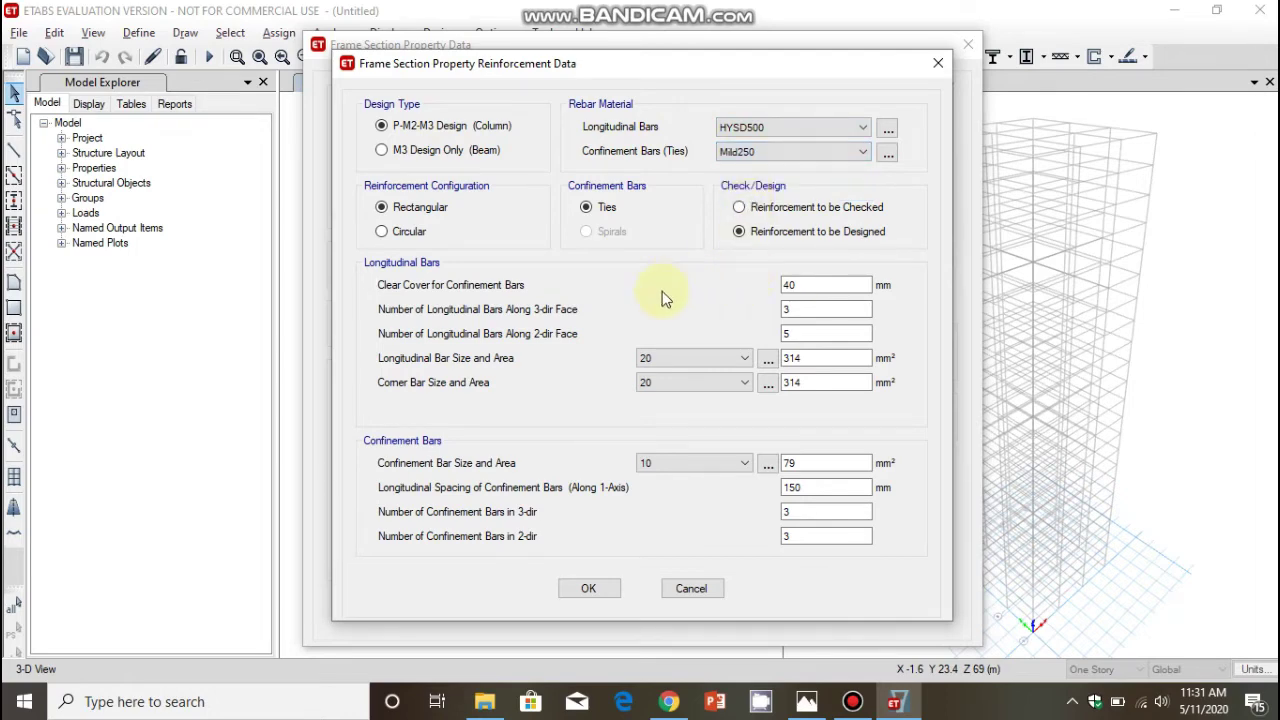
pyautogui.click(588, 588)
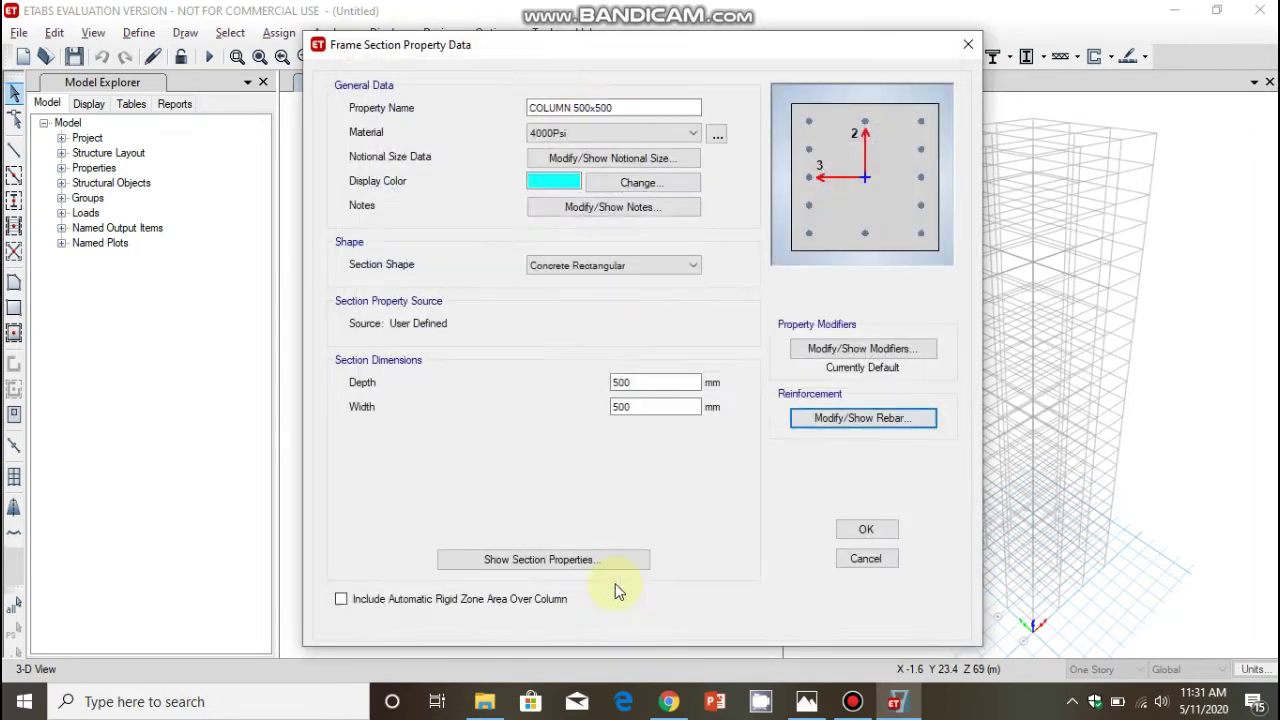
pyautogui.click(860, 528)
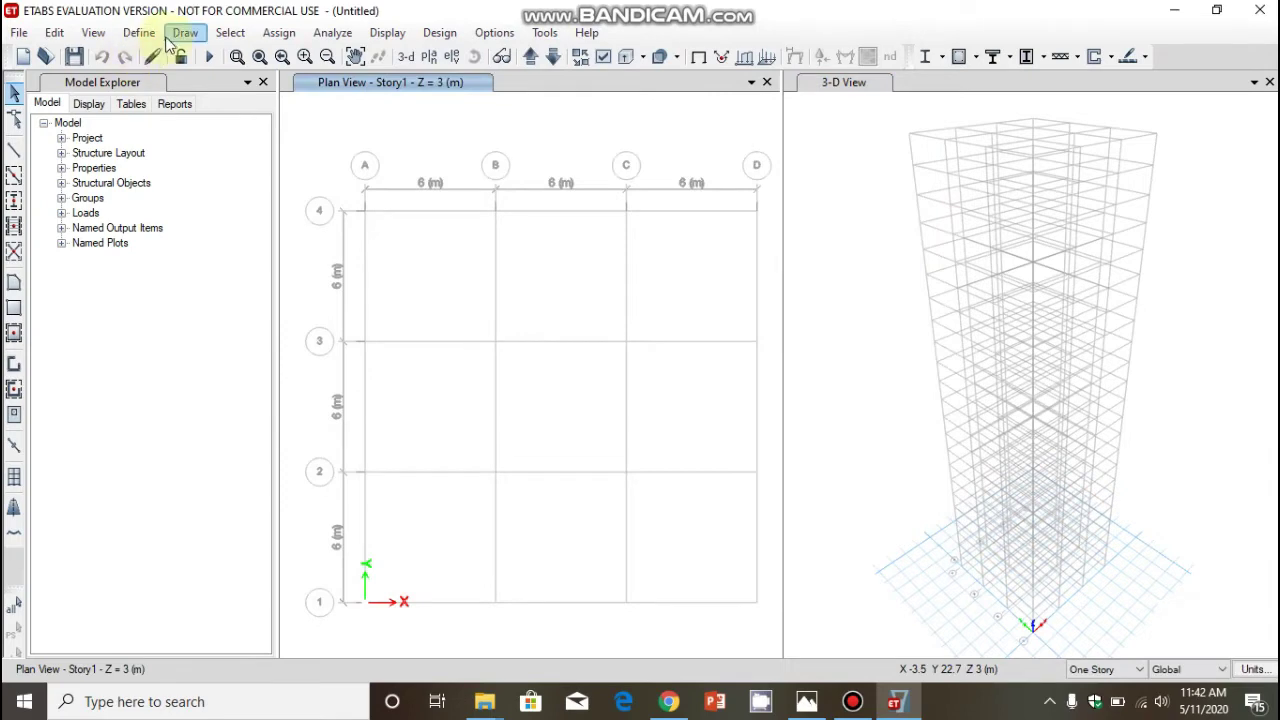
# Quick-draw columns with the COLUMN autoselect property at all grid intersections A–D by 1–4 of Story1, applied to Similar Stories
pyautogui.click(178, 36)
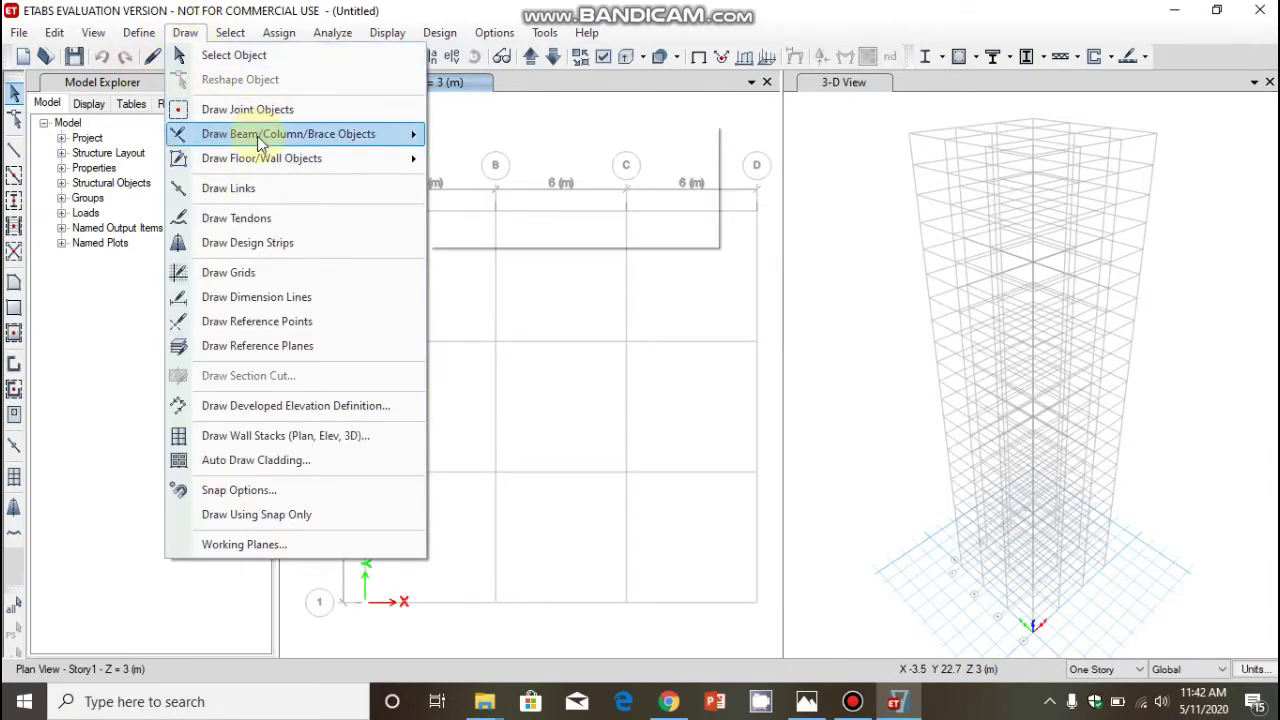
pyautogui.moveTo(262, 143)
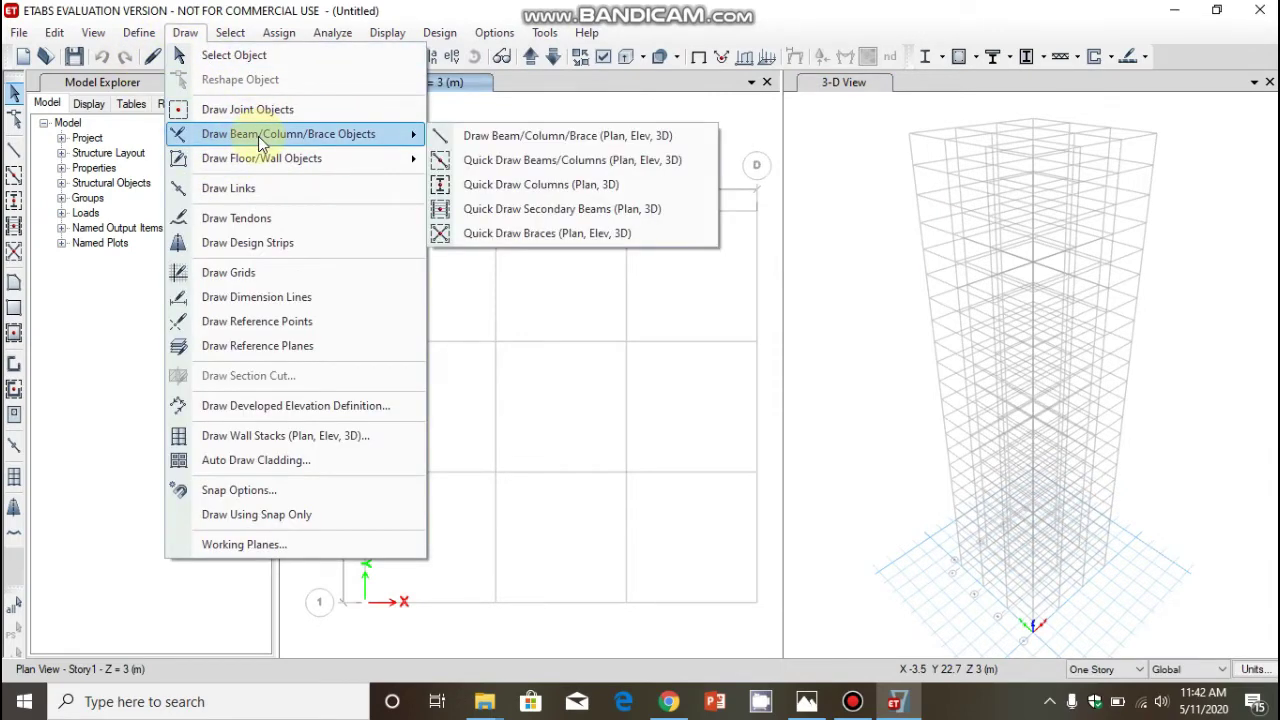
pyautogui.click(485, 192)
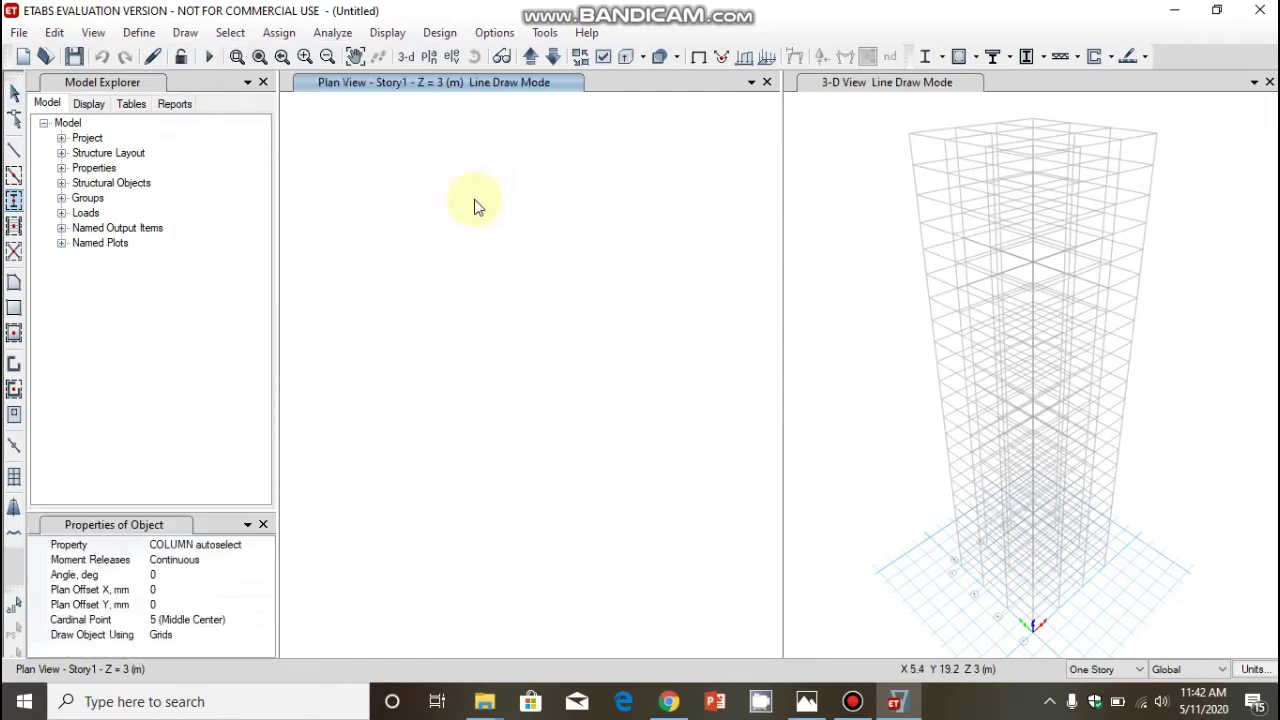
pyautogui.click(259, 544)
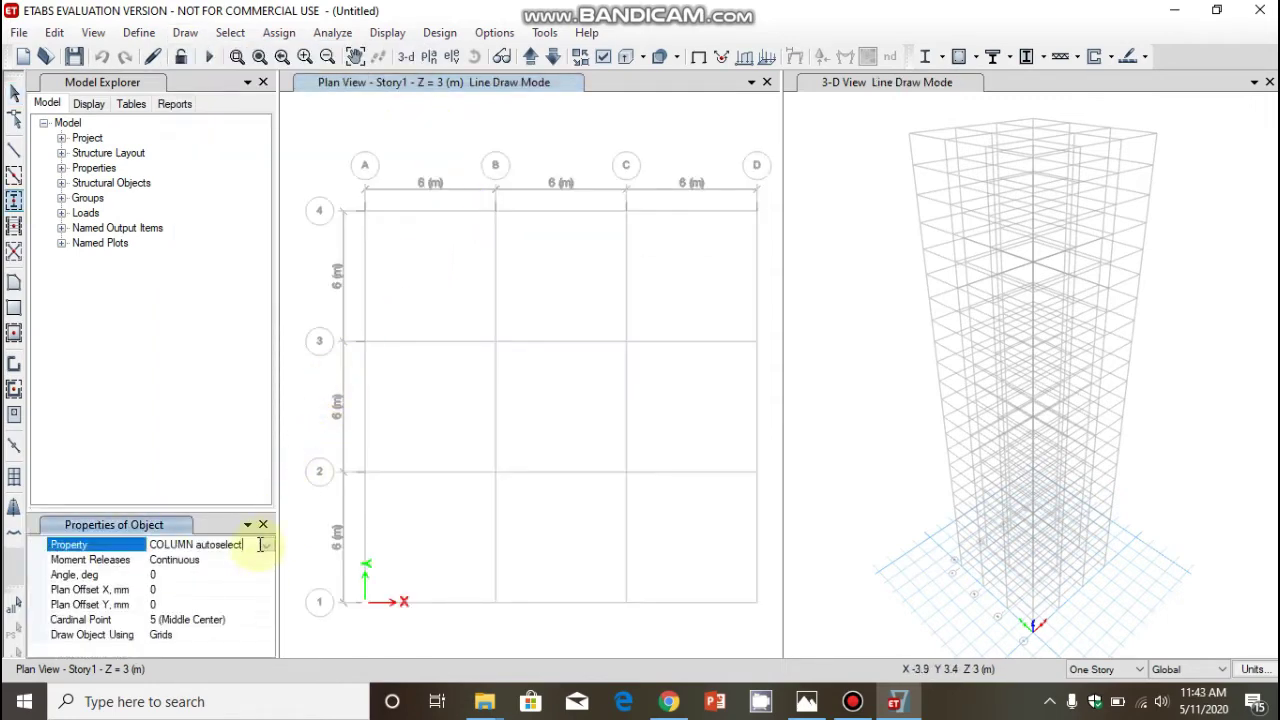
pyautogui.click(266, 548)
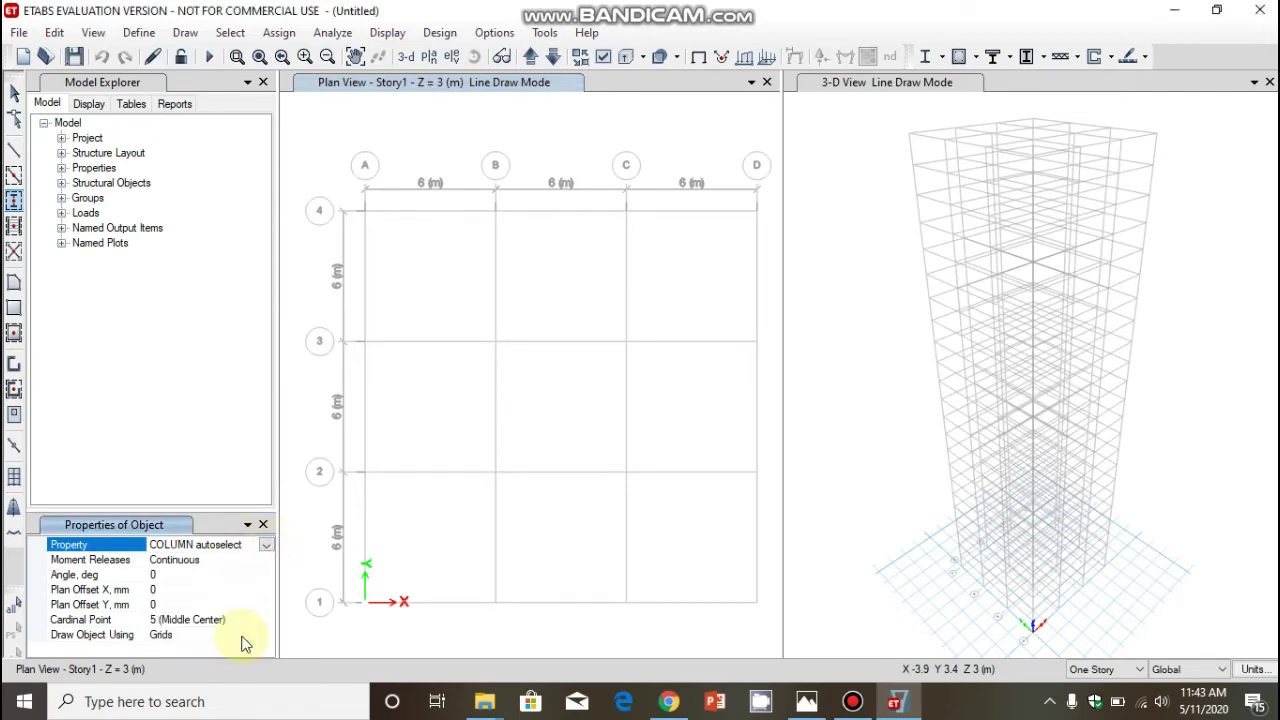
pyautogui.click(248, 636)
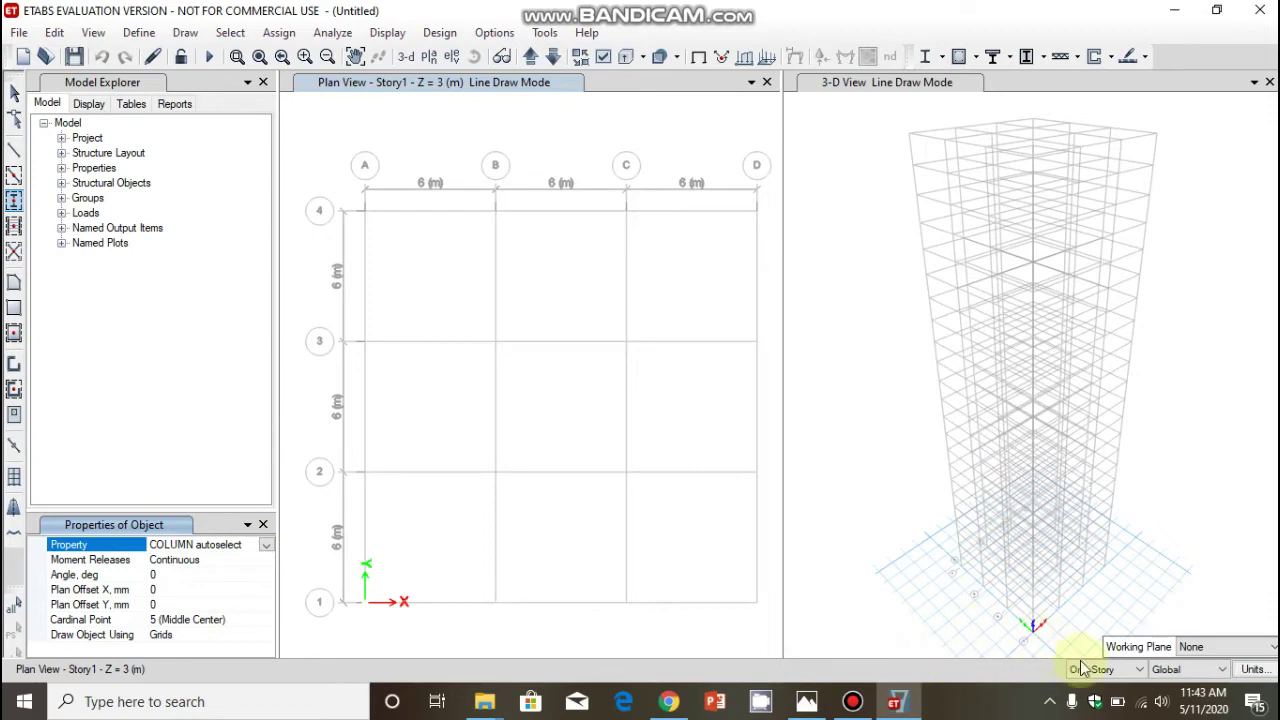
pyautogui.click(1119, 674)
pyautogui.click(1104, 707)
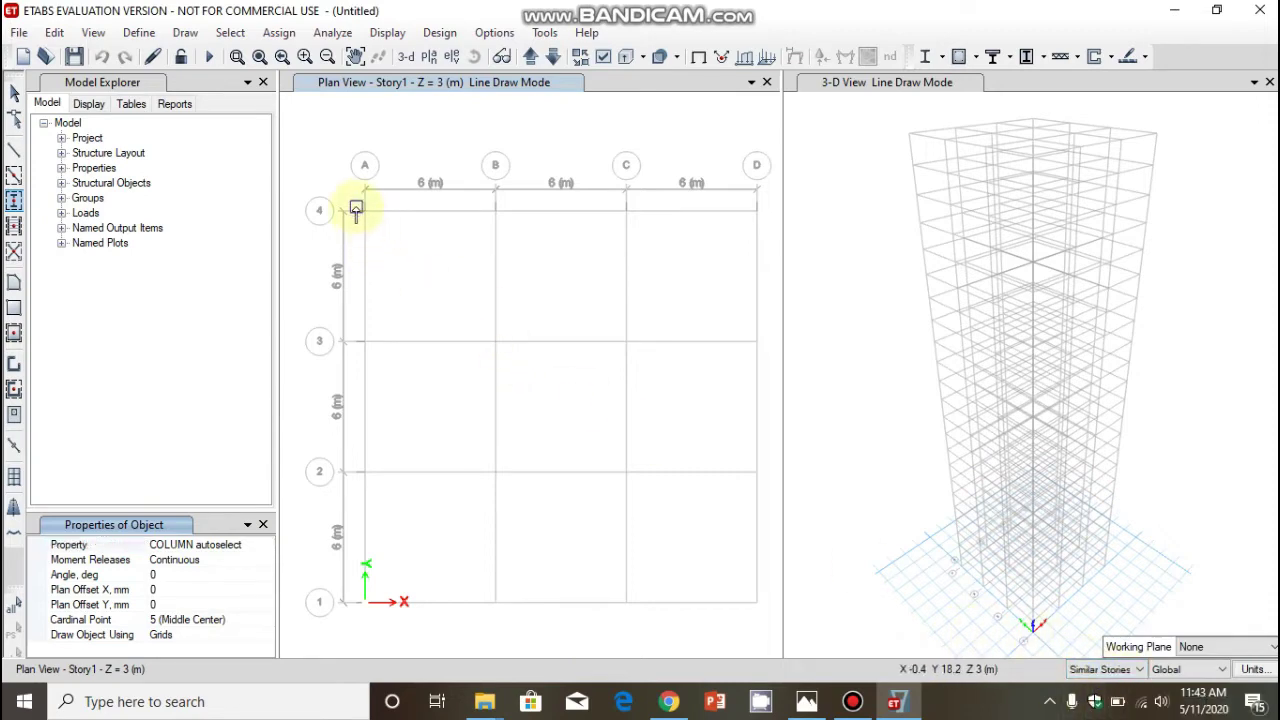
pyautogui.moveTo(356, 210); pyautogui.dragTo(775, 627)
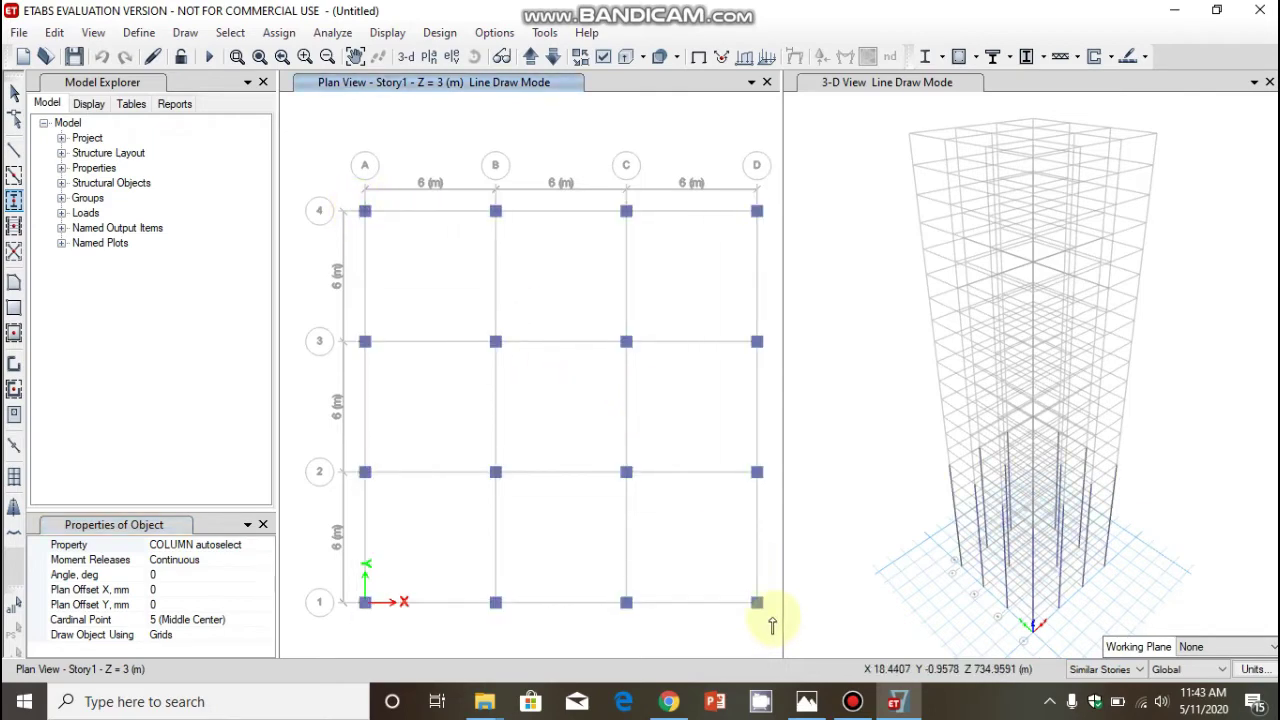
pyautogui.click(263, 525)
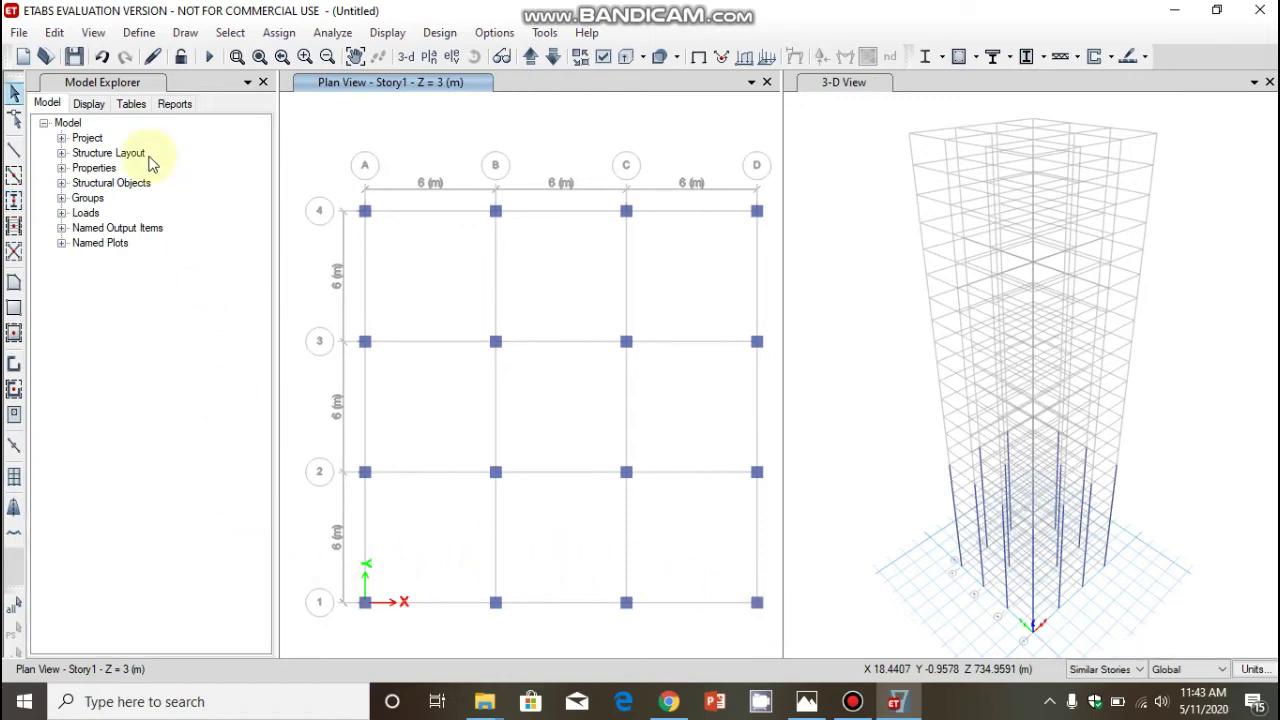
# Quick-draw beams with the BEAM autoselect property along all grid lines A–D and 1–4 of Story1, applied to Similar Stories
pyautogui.click(184, 33)
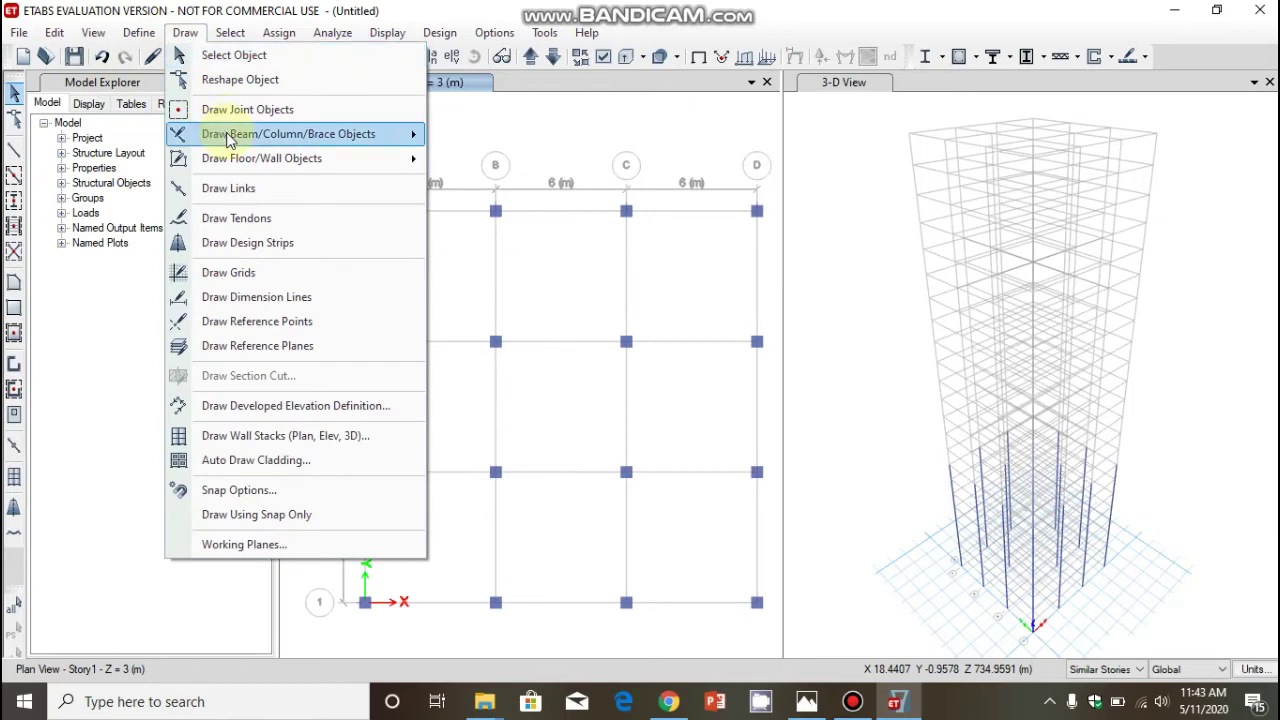
pyautogui.moveTo(205, 134)
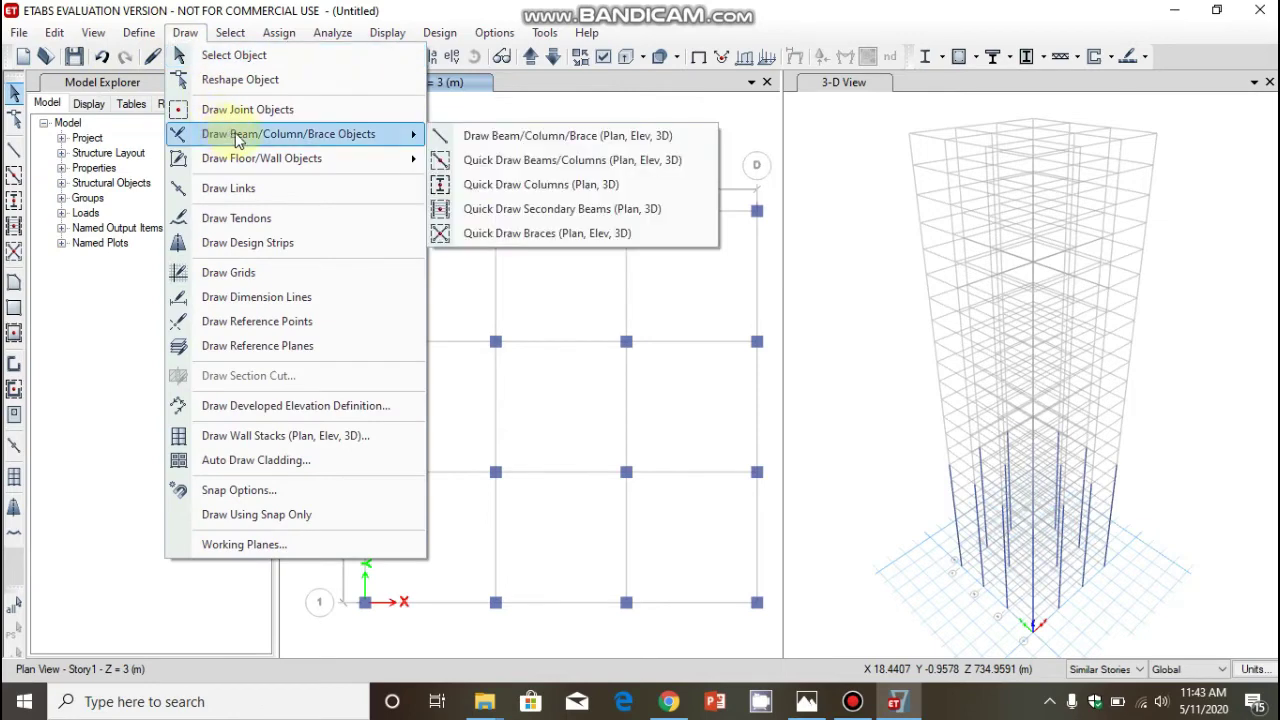
pyautogui.click(506, 170)
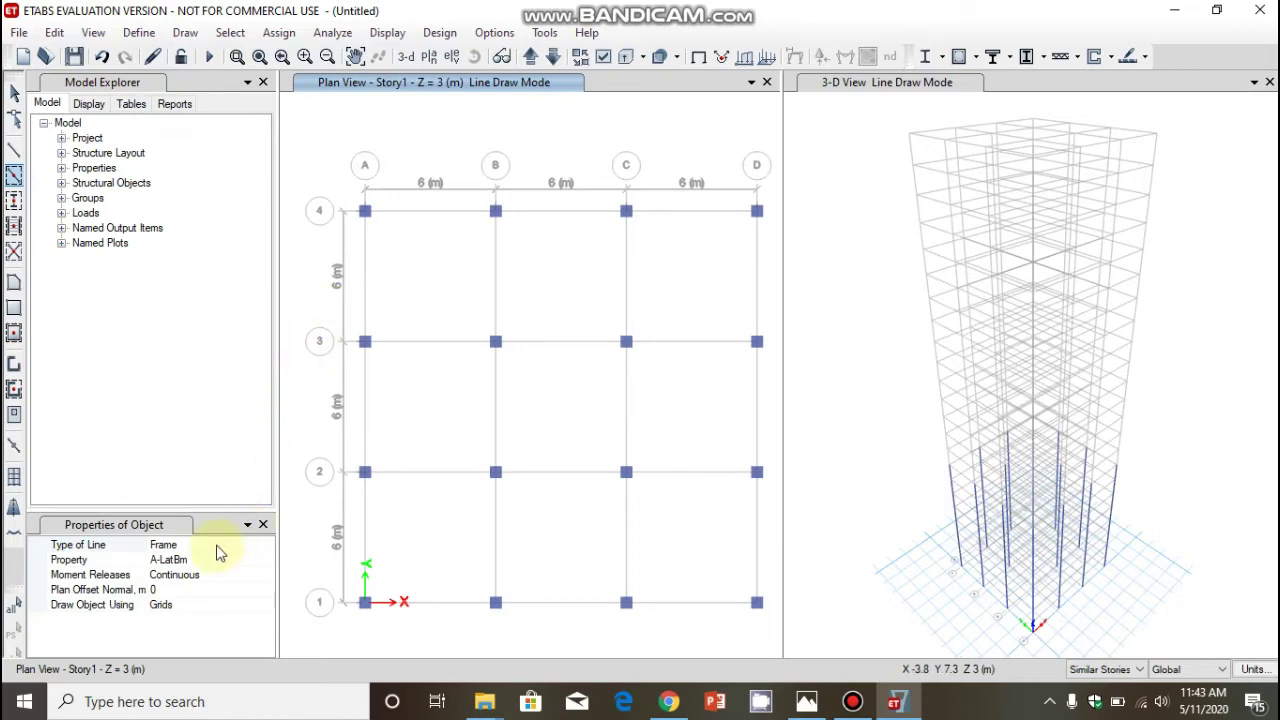
pyautogui.click(208, 574)
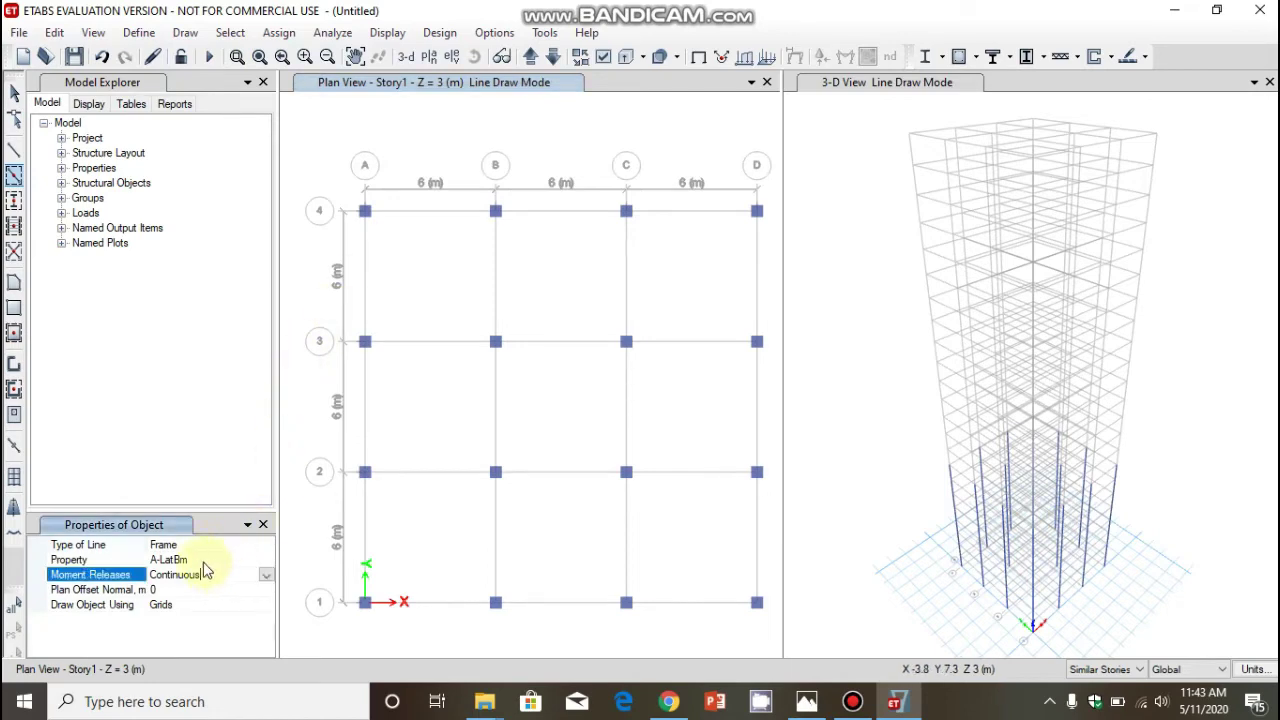
pyautogui.click(206, 559)
pyautogui.click(266, 560)
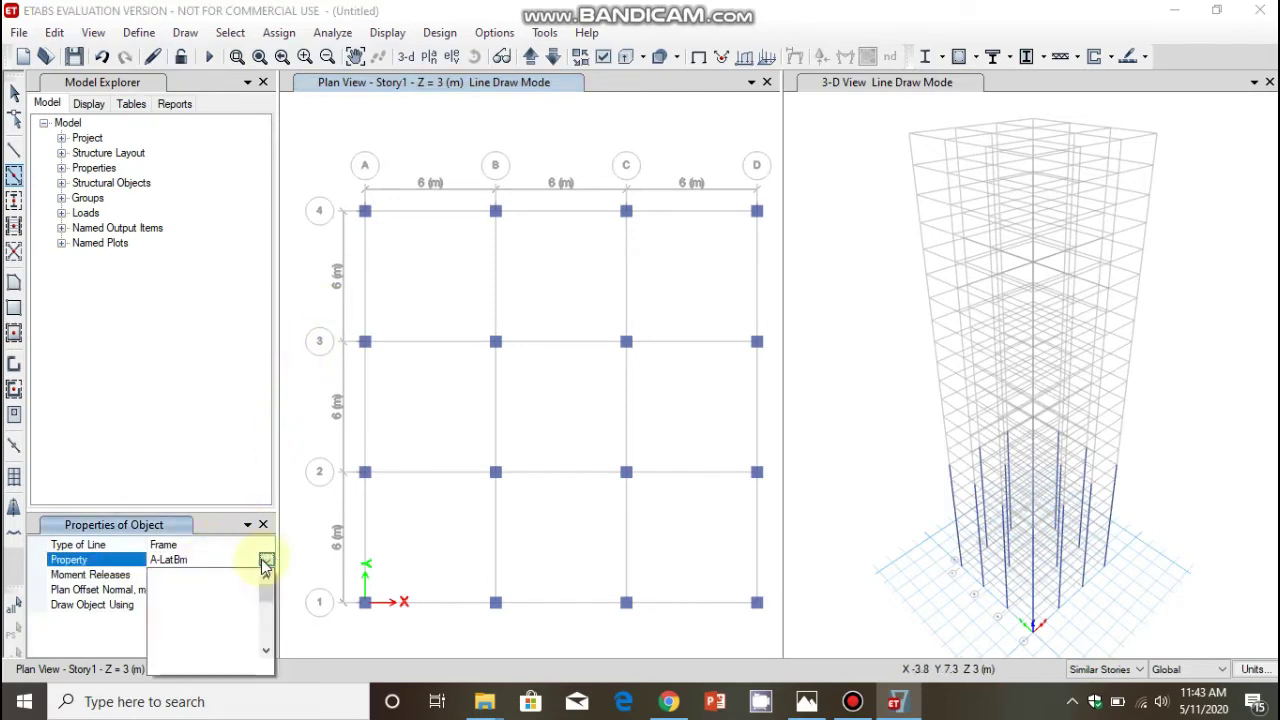
pyautogui.scroll(-4, 224, 632)
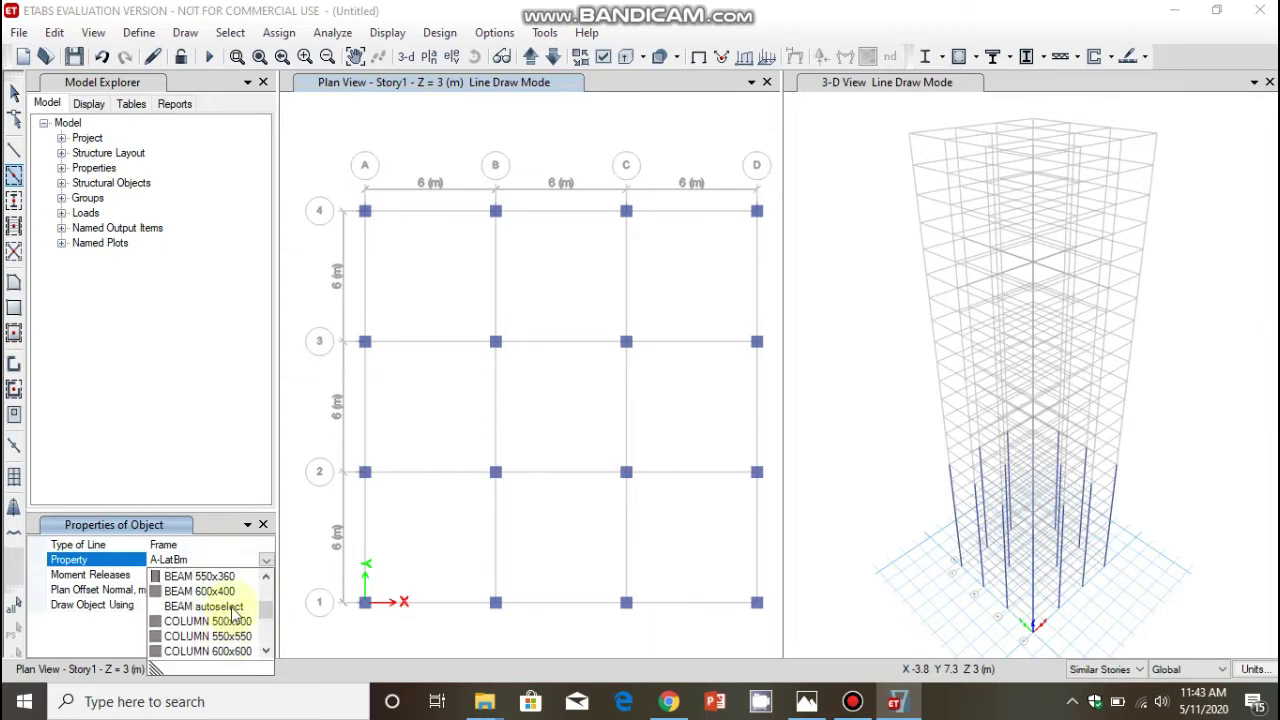
pyautogui.click(236, 606)
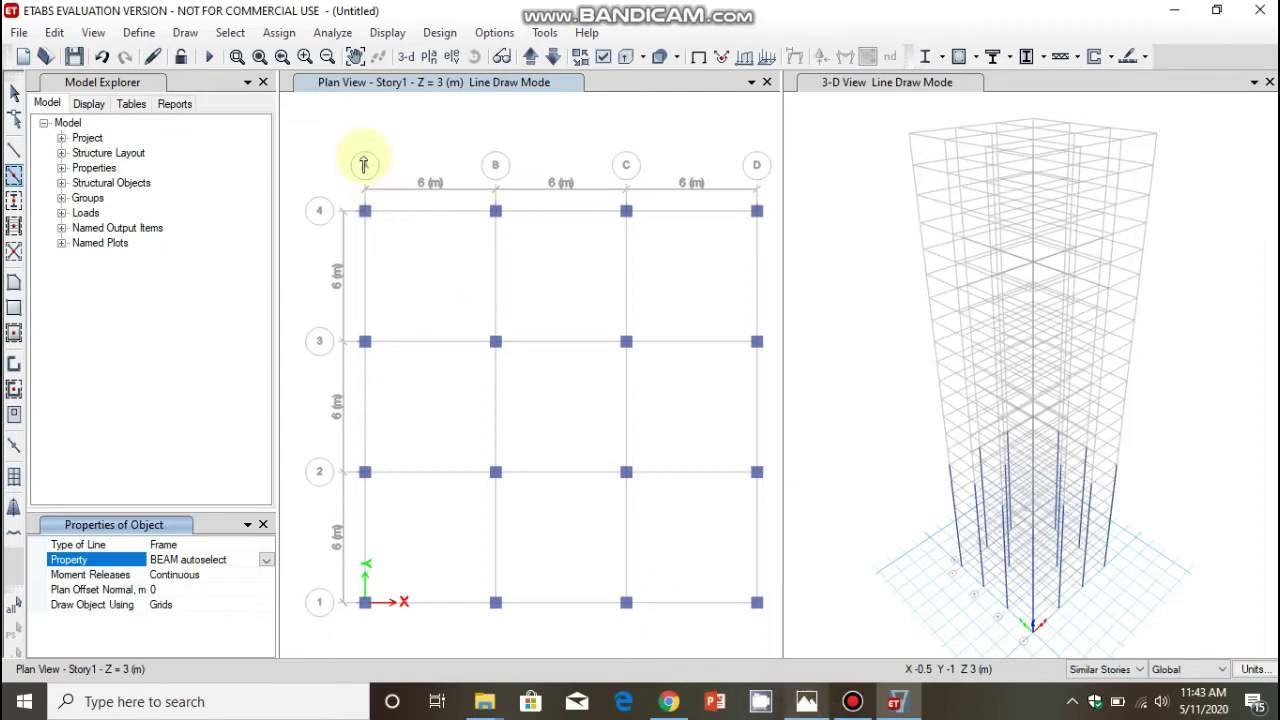
pyautogui.moveTo(350, 192)
pyautogui.mouseDown()
pyautogui.moveTo(584, 250)
pyautogui.moveTo(686, 434)
pyautogui.moveTo(734, 586)
pyautogui.moveTo(770, 648)
pyautogui.mouseUp()
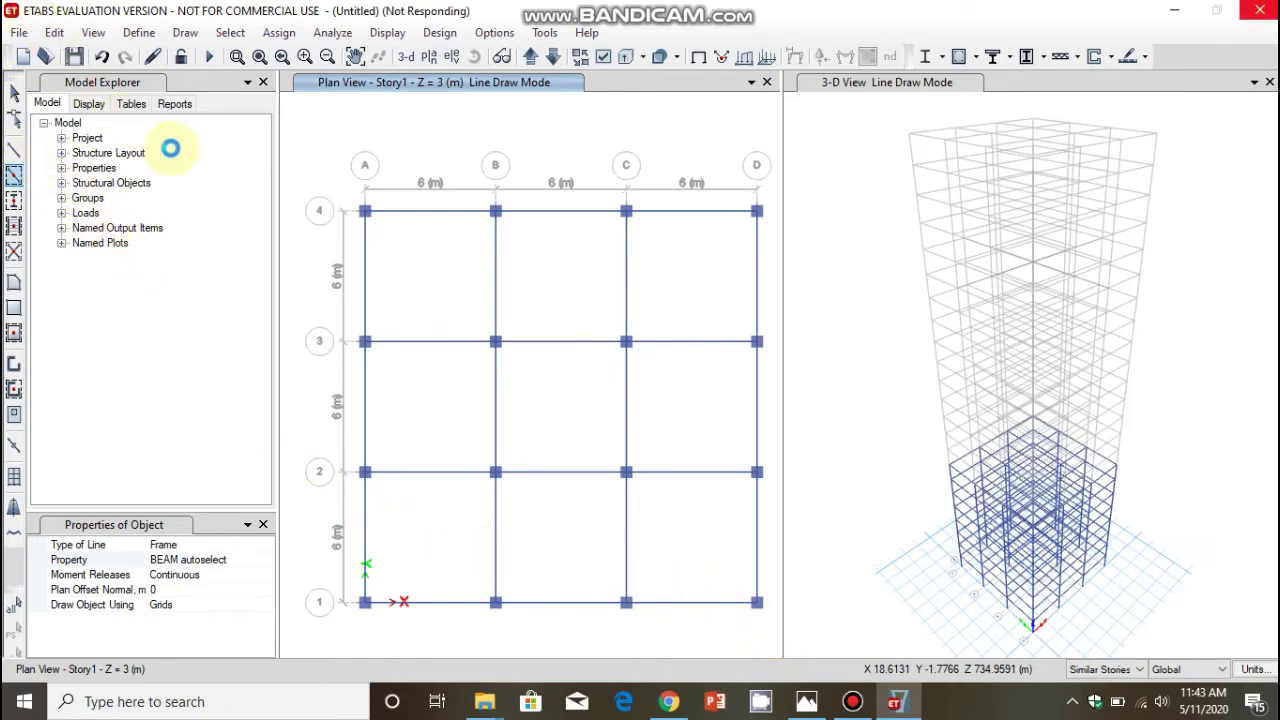
# Quick-draw floors with the Slab 150 property in the bays between grids A–D and 1–4 of Story1, applied to Similar Stories
pyautogui.click(180, 34)
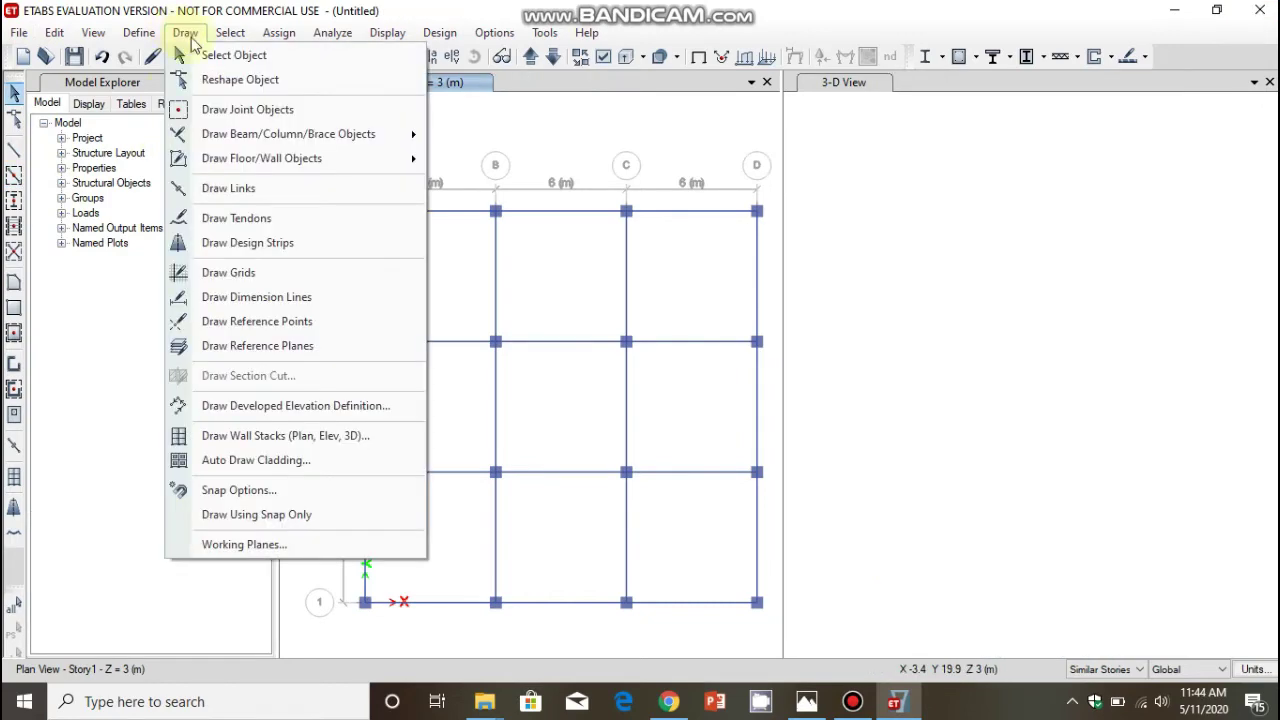
pyautogui.moveTo(282, 168)
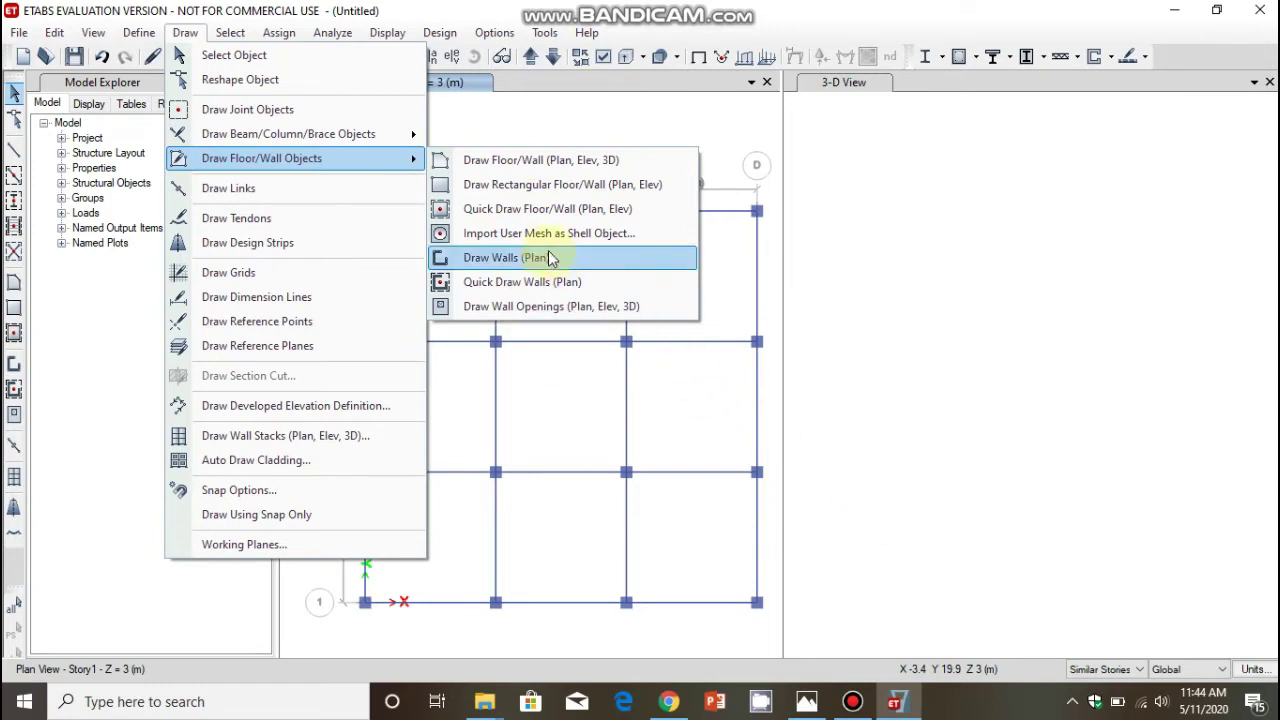
pyautogui.click(540, 210)
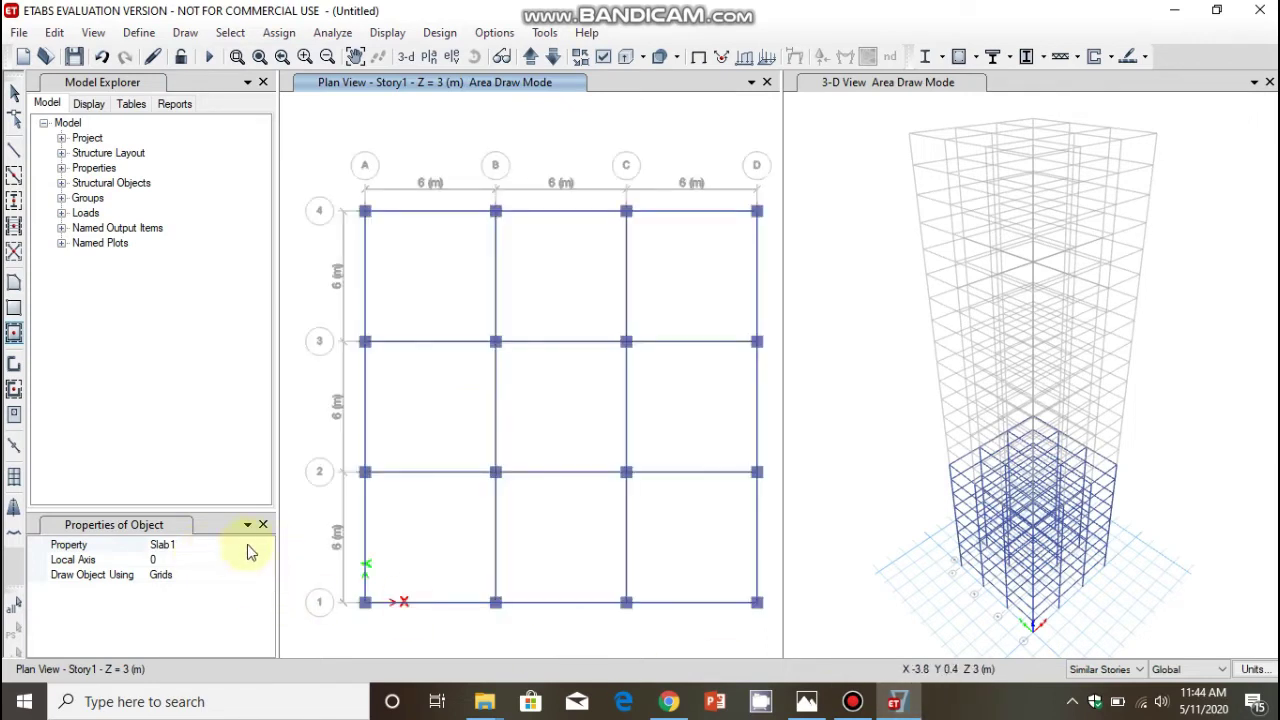
pyautogui.click(250, 545)
pyautogui.click(266, 545)
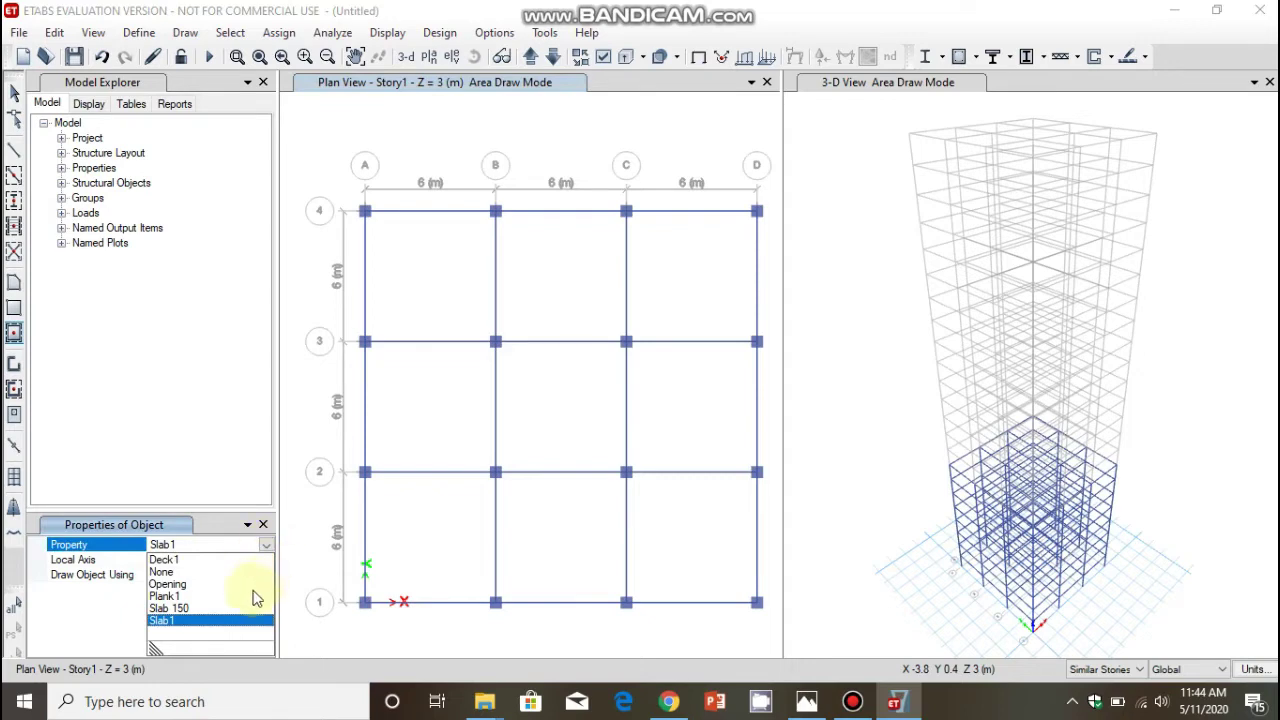
pyautogui.click(200, 607)
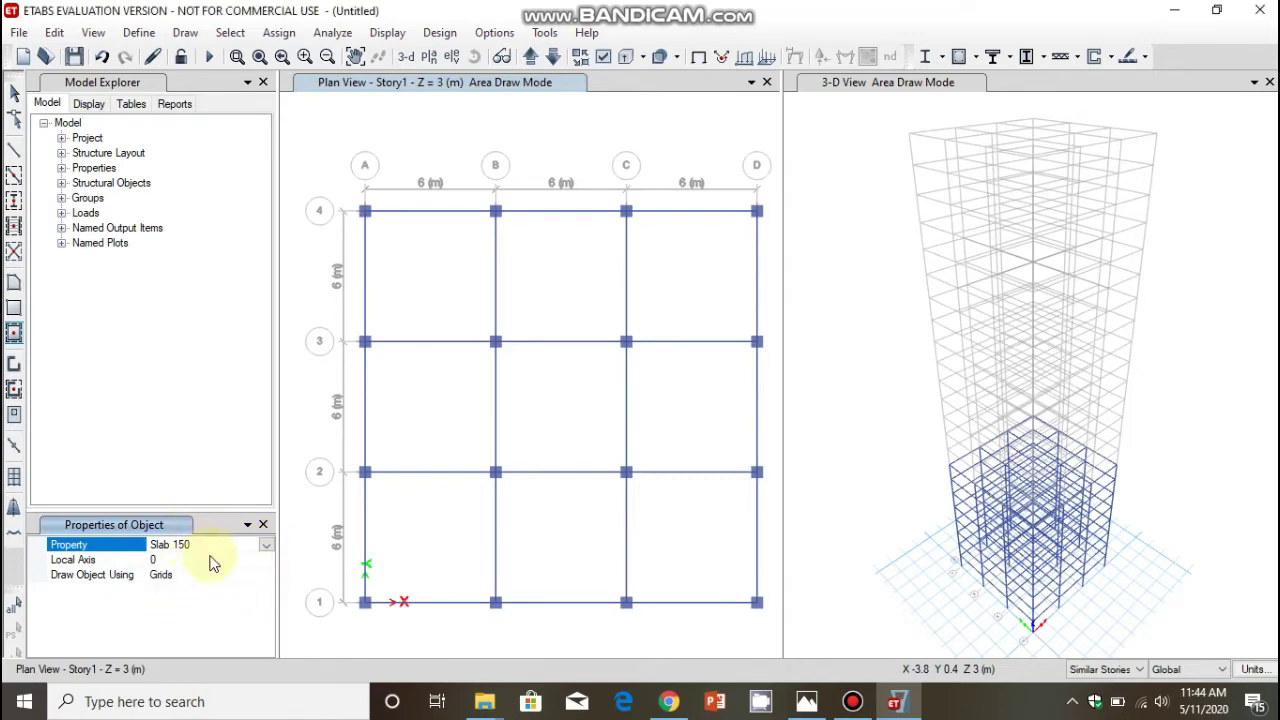
pyautogui.click(441, 273)
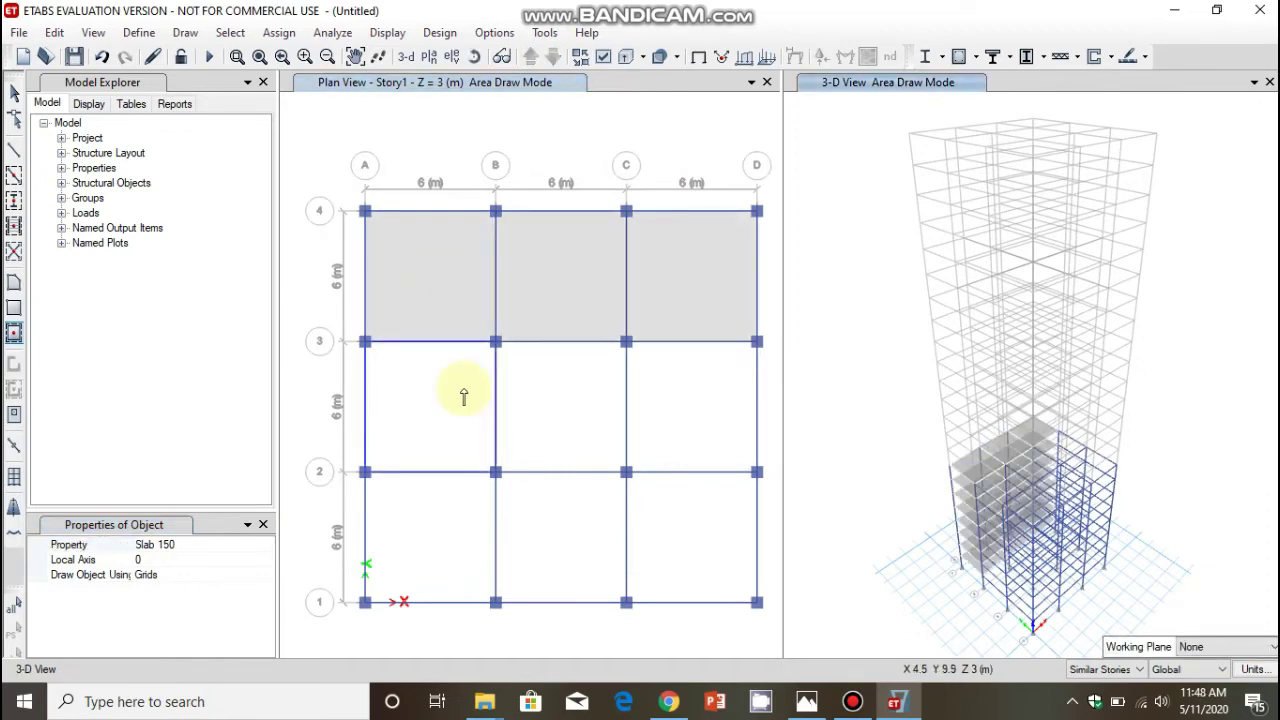
pyautogui.click(466, 394)
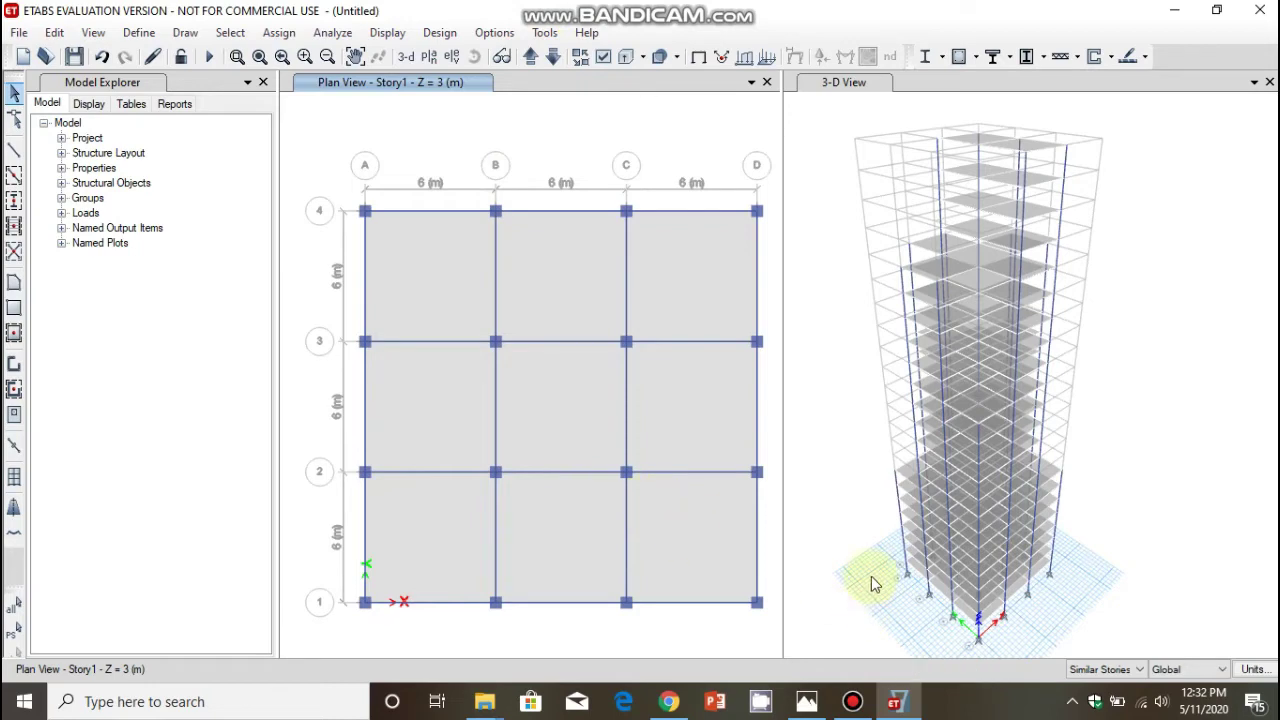
# Set the story scope to All Stories and select the slabs in all nine bays of the plan
pyautogui.click(1146, 669)
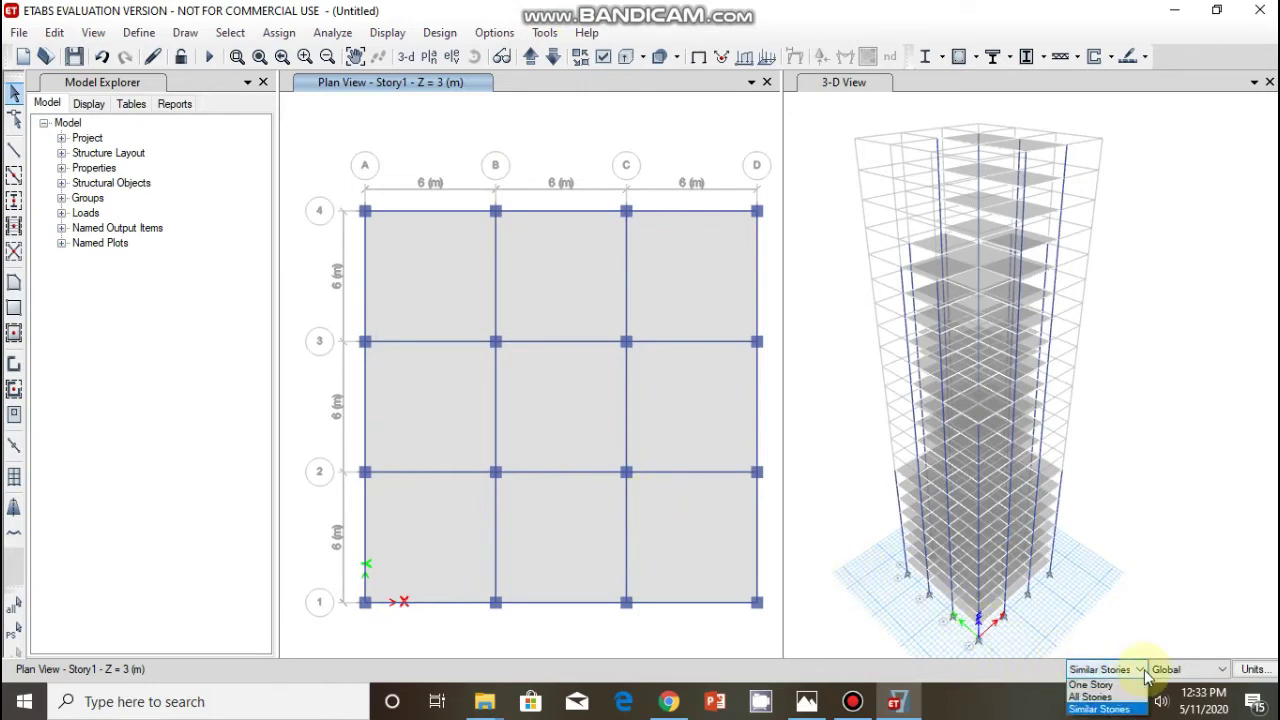
pyautogui.click(1122, 697)
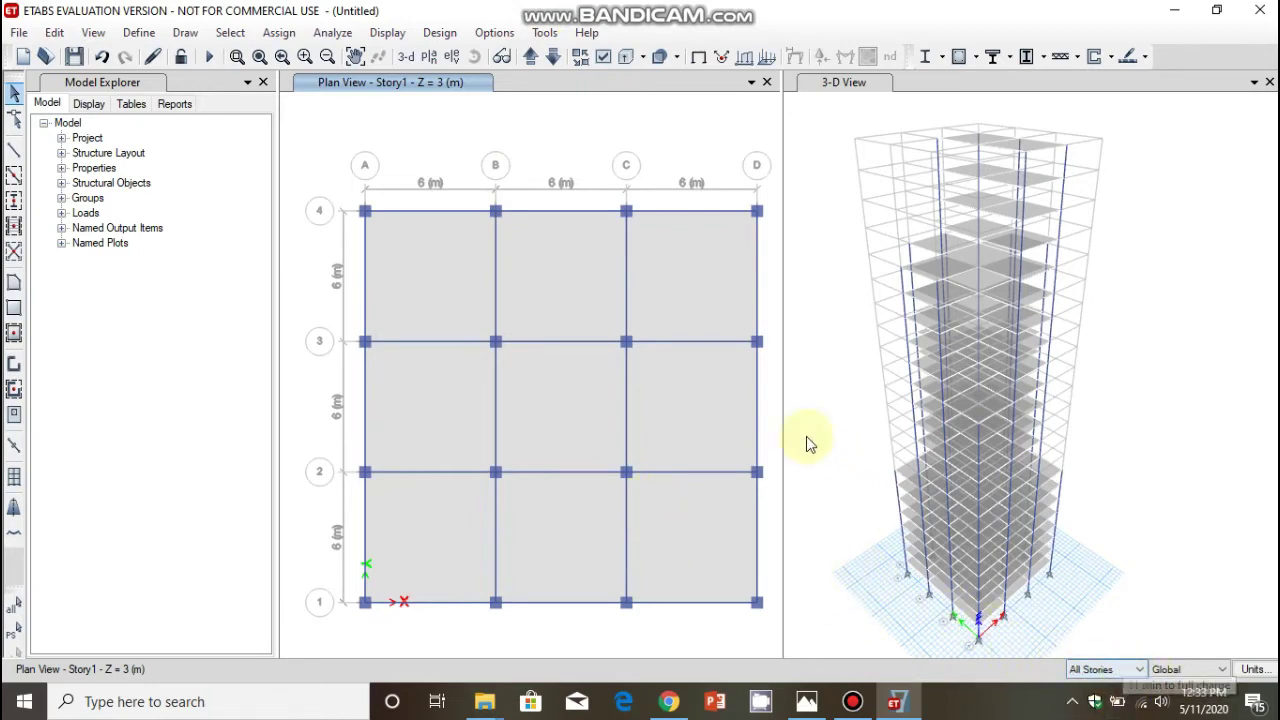
pyautogui.click(463, 285)
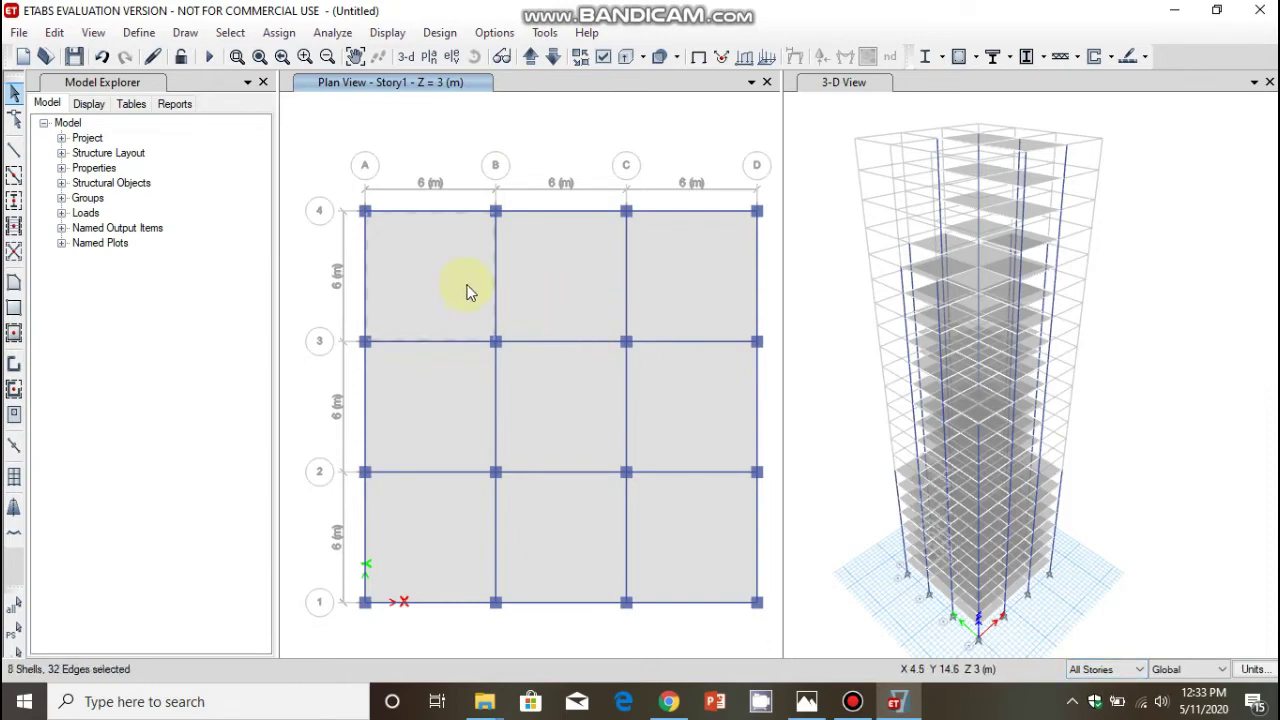
pyautogui.click(520, 284)
pyautogui.click(644, 279)
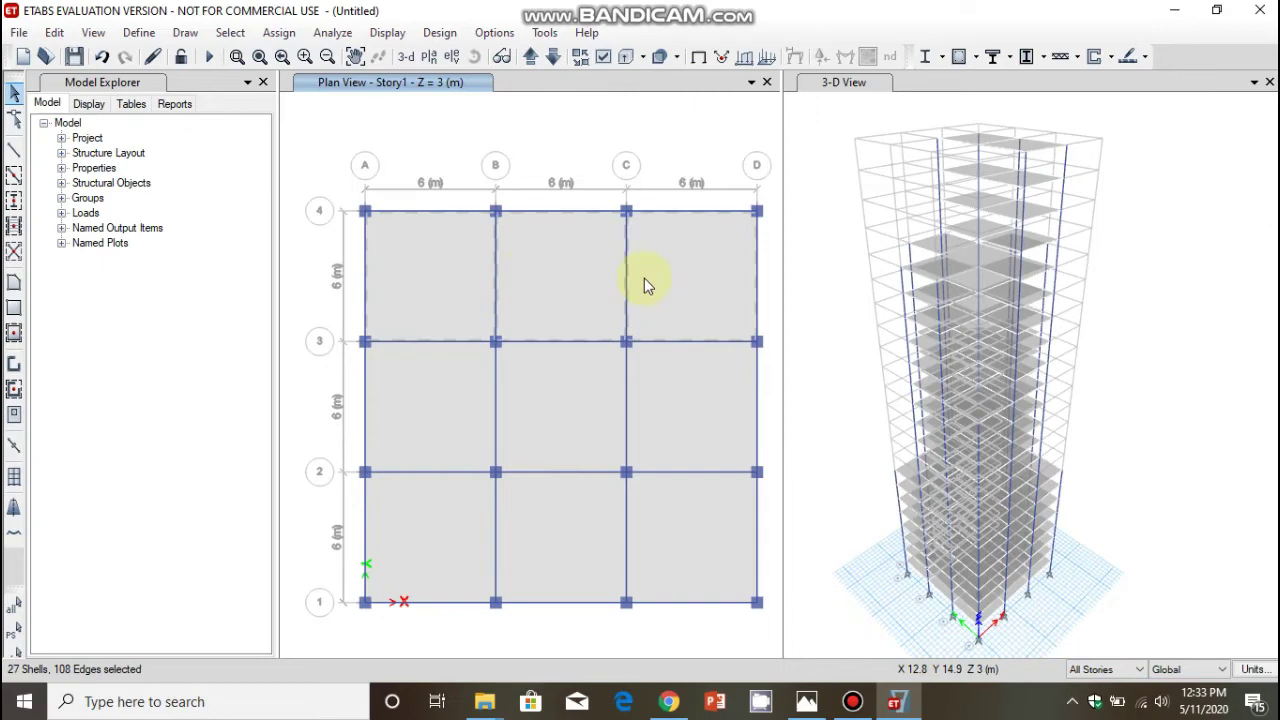
pyautogui.click(659, 374)
pyautogui.click(592, 400)
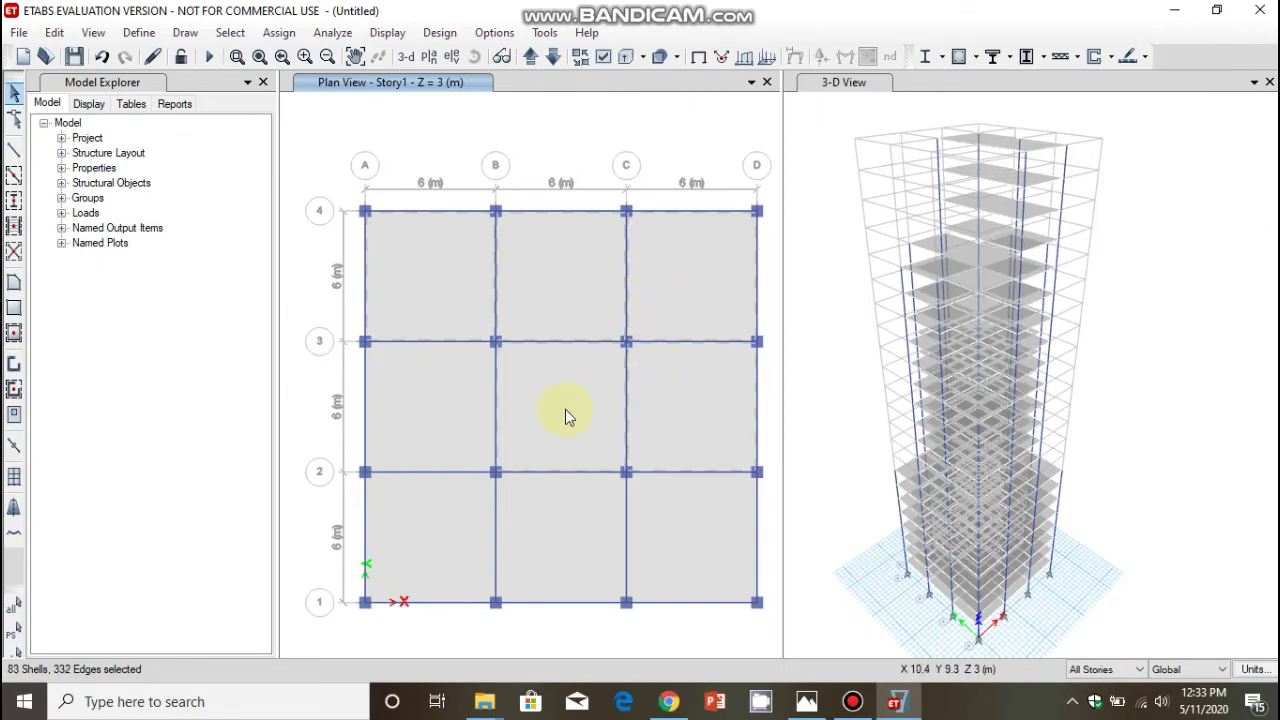
pyautogui.click(458, 411)
pyautogui.click(448, 494)
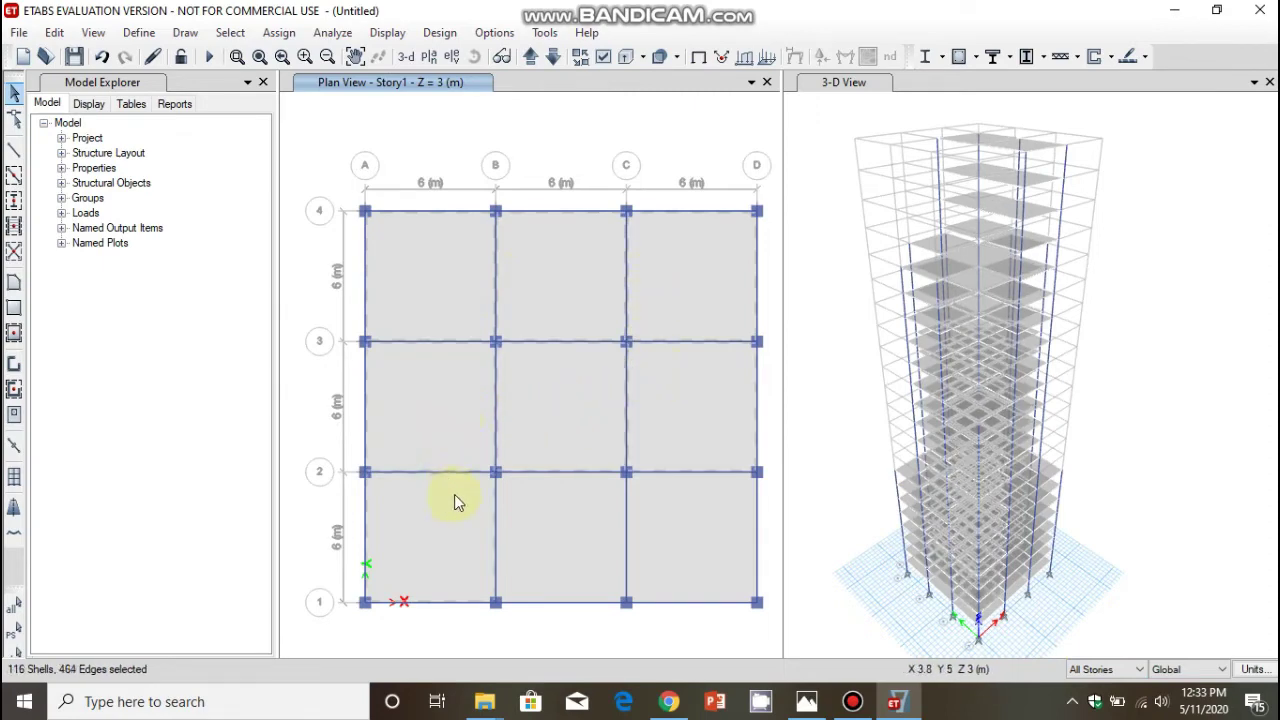
pyautogui.click(525, 500)
pyautogui.click(652, 503)
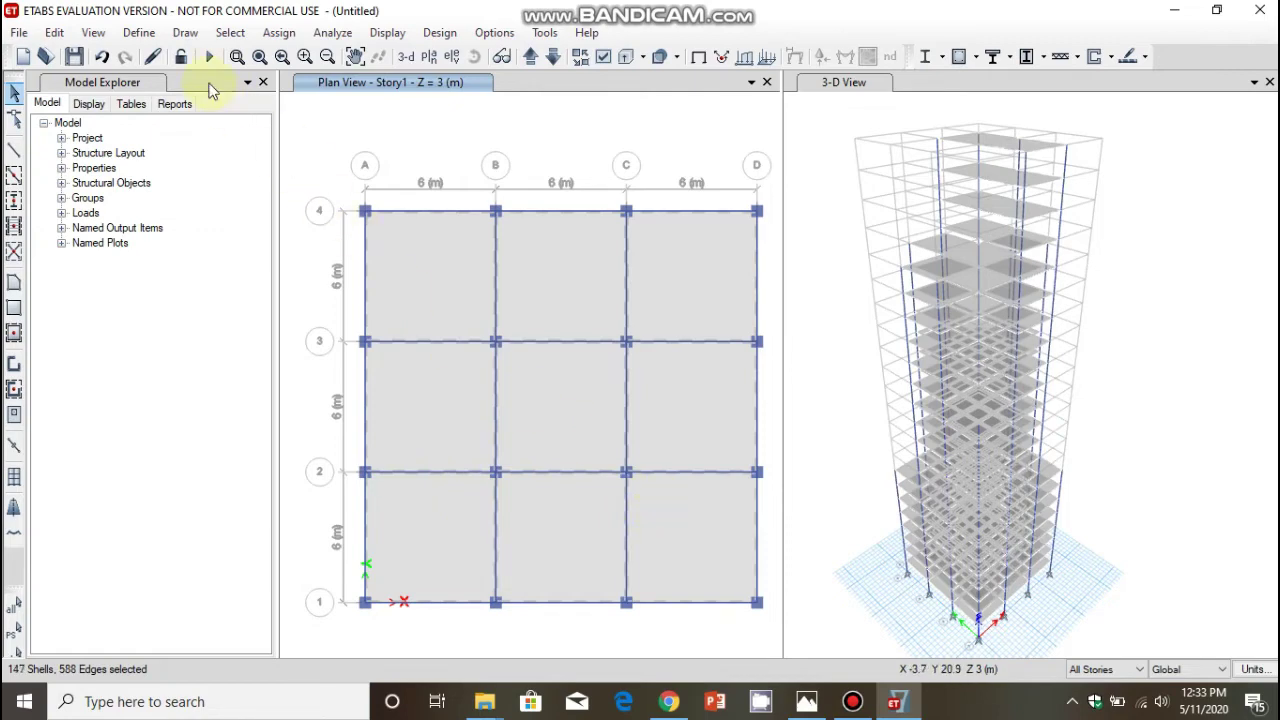
# Assign a uniform Dead load of 2 kN/m² in the gravity direction to the selected slabs, added to existing loads
pyautogui.click(281, 34)
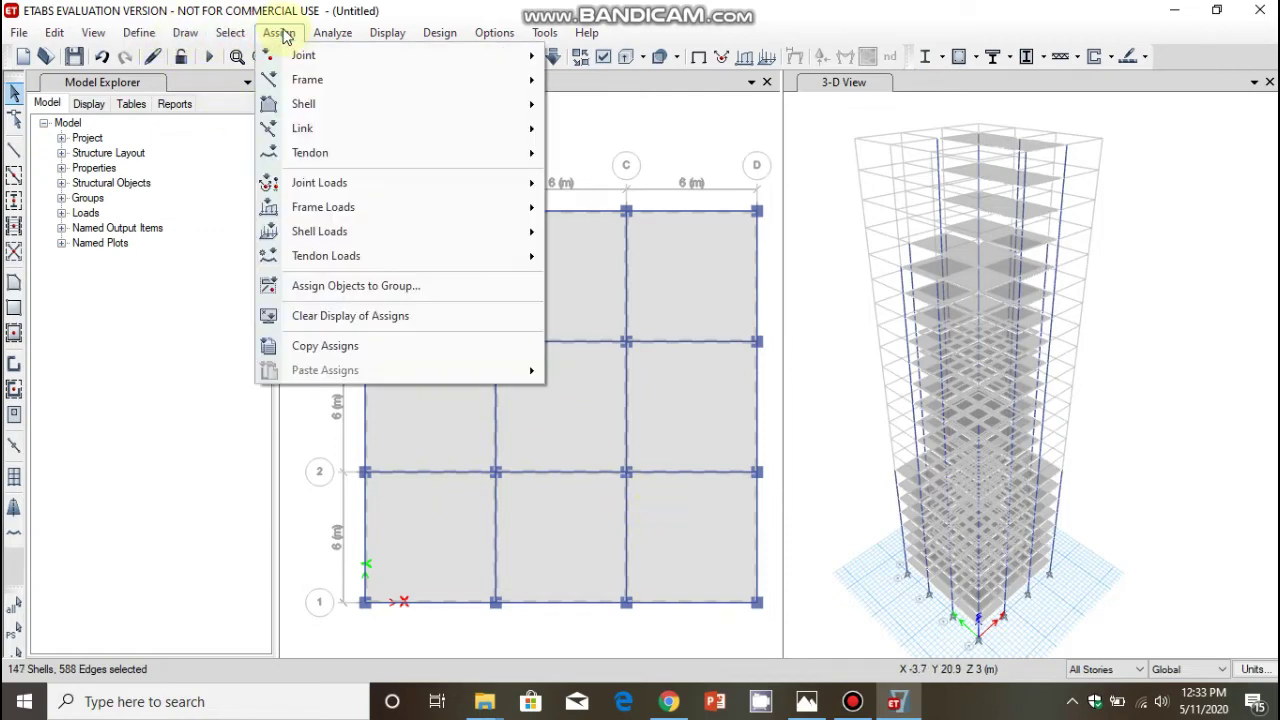
pyautogui.moveTo(466, 237)
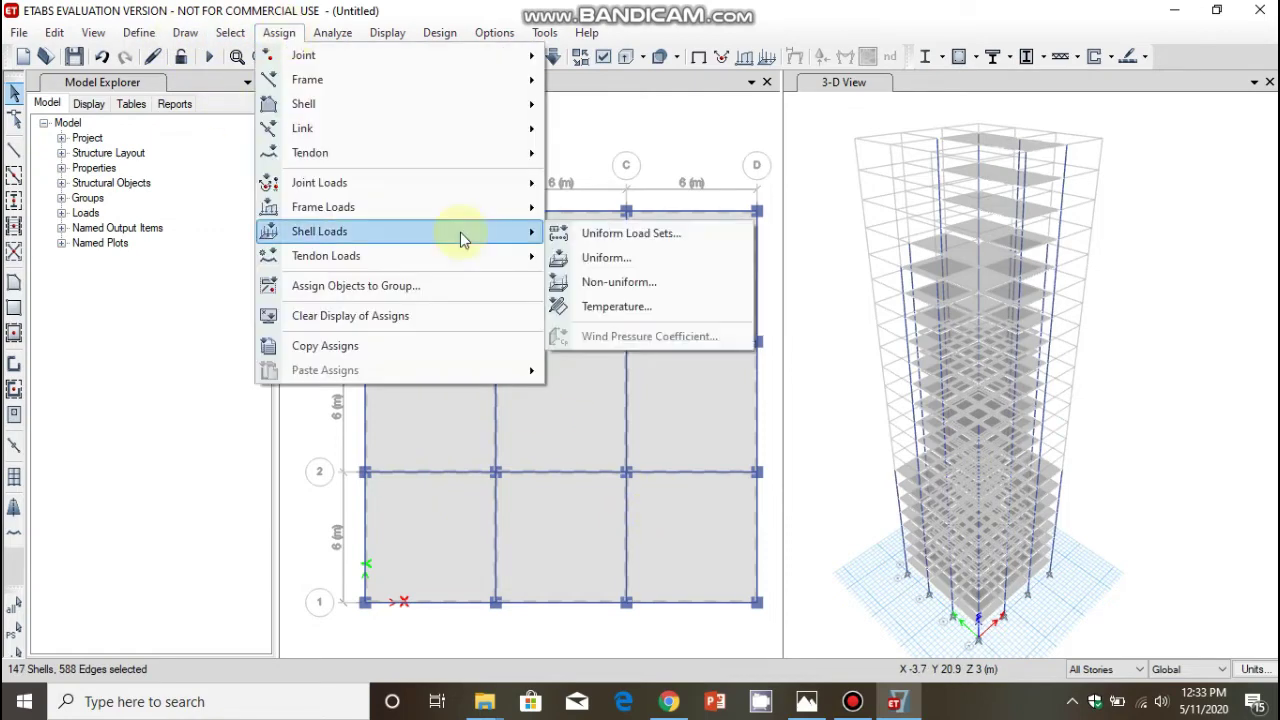
pyautogui.click(595, 257)
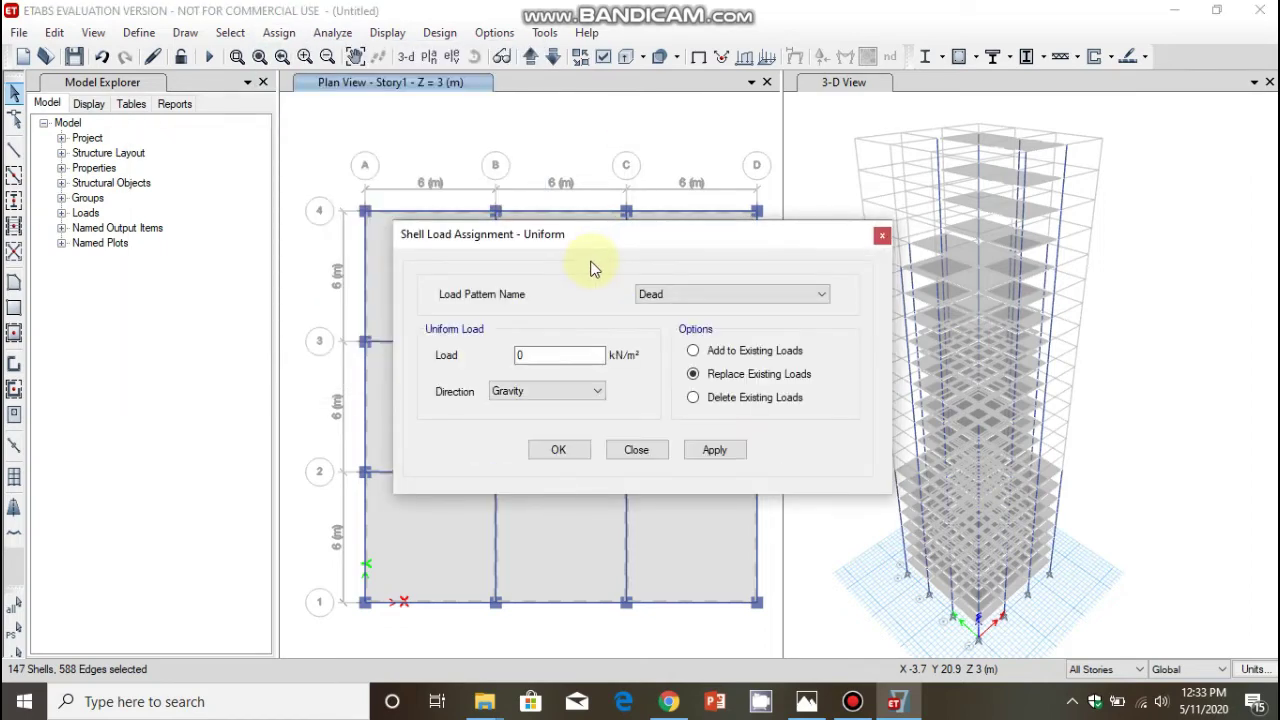
pyautogui.click(571, 355)
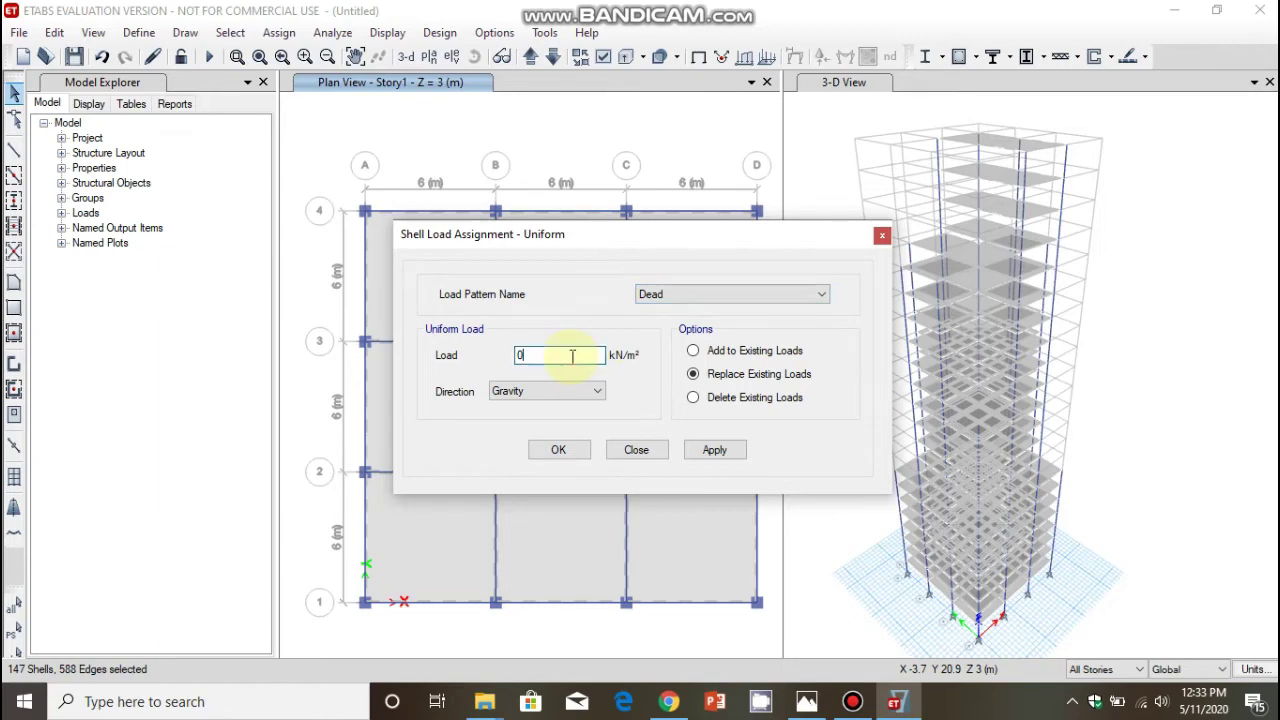
pyautogui.press('BackSpace')
pyautogui.write('2')
pyautogui.click(694, 352)
pyautogui.click(714, 450)
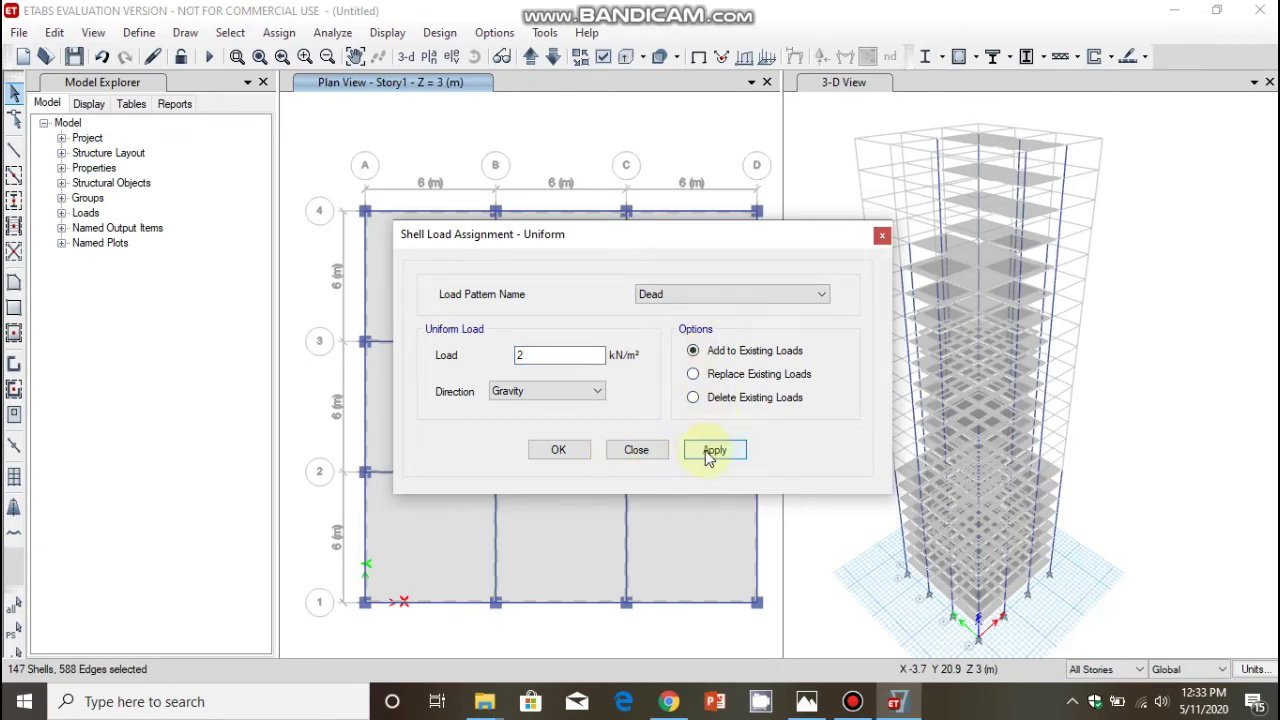
pyautogui.click(705, 450)
pyautogui.click(558, 452)
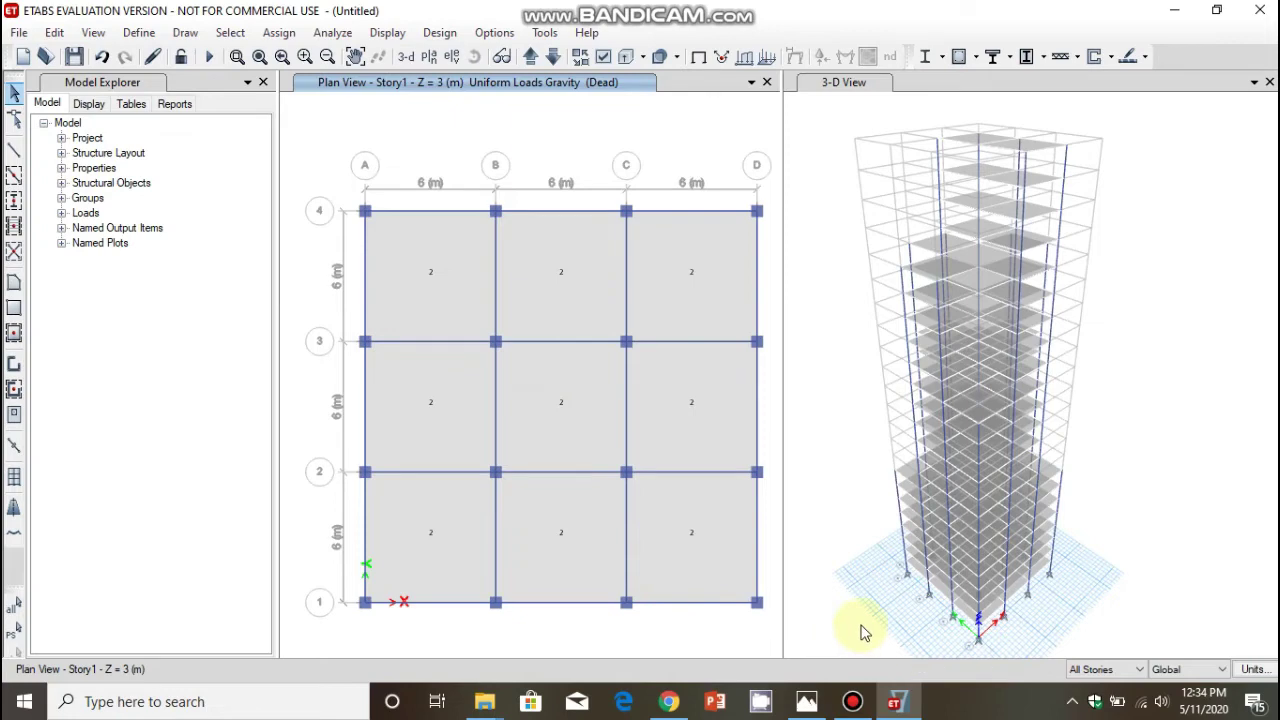
# Set the story scope to Similar Stories and select the slabs in all nine bays of the Story1 plan
pyautogui.click(1130, 674)
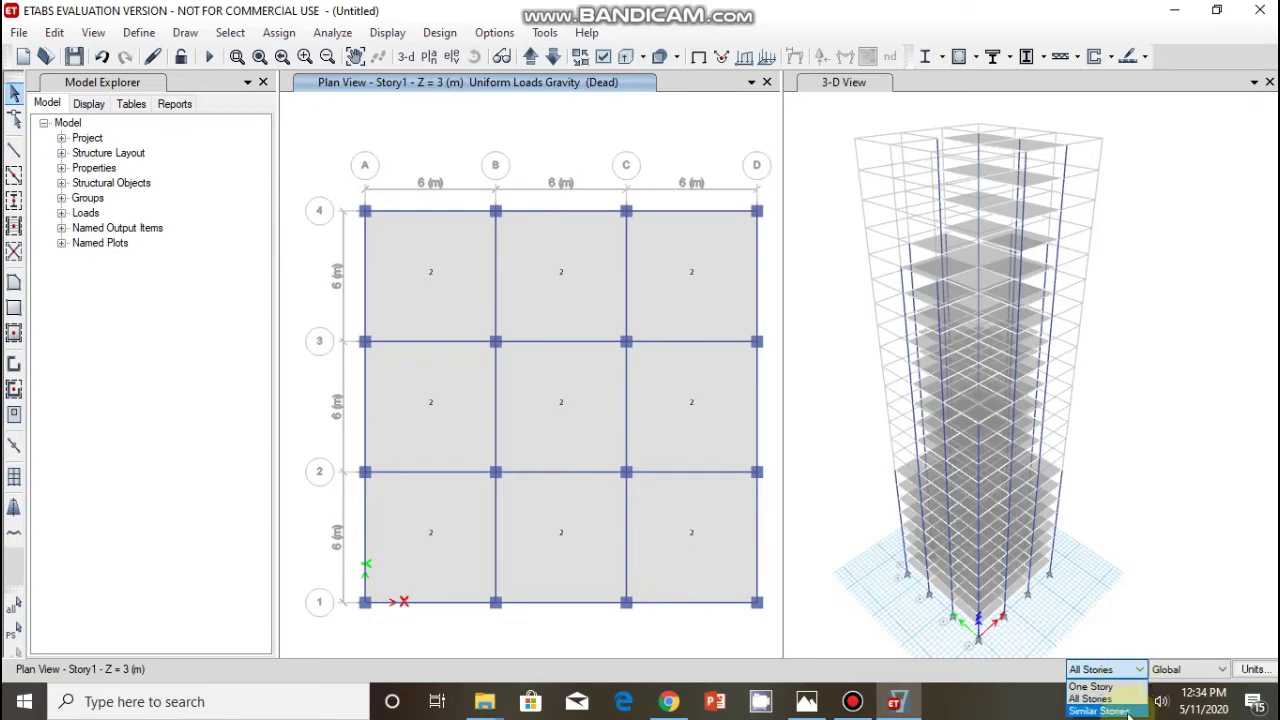
pyautogui.click(1100, 710)
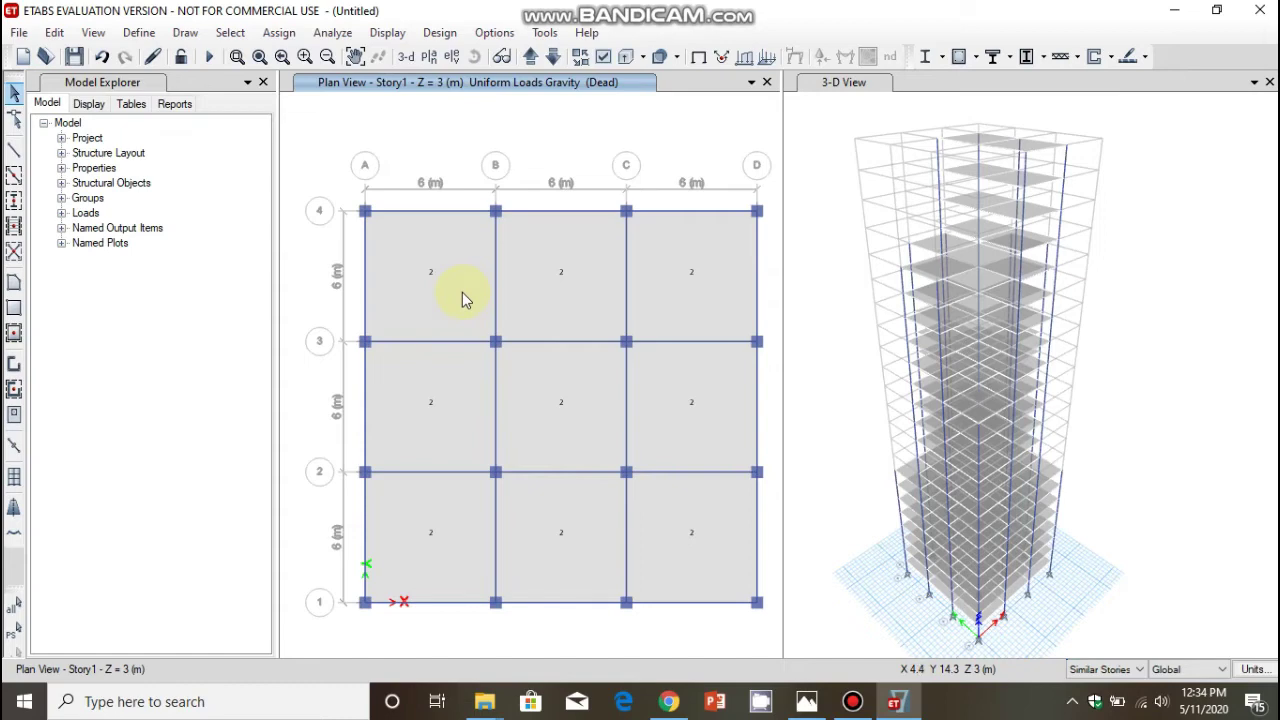
pyautogui.click(462, 293)
pyautogui.click(545, 286)
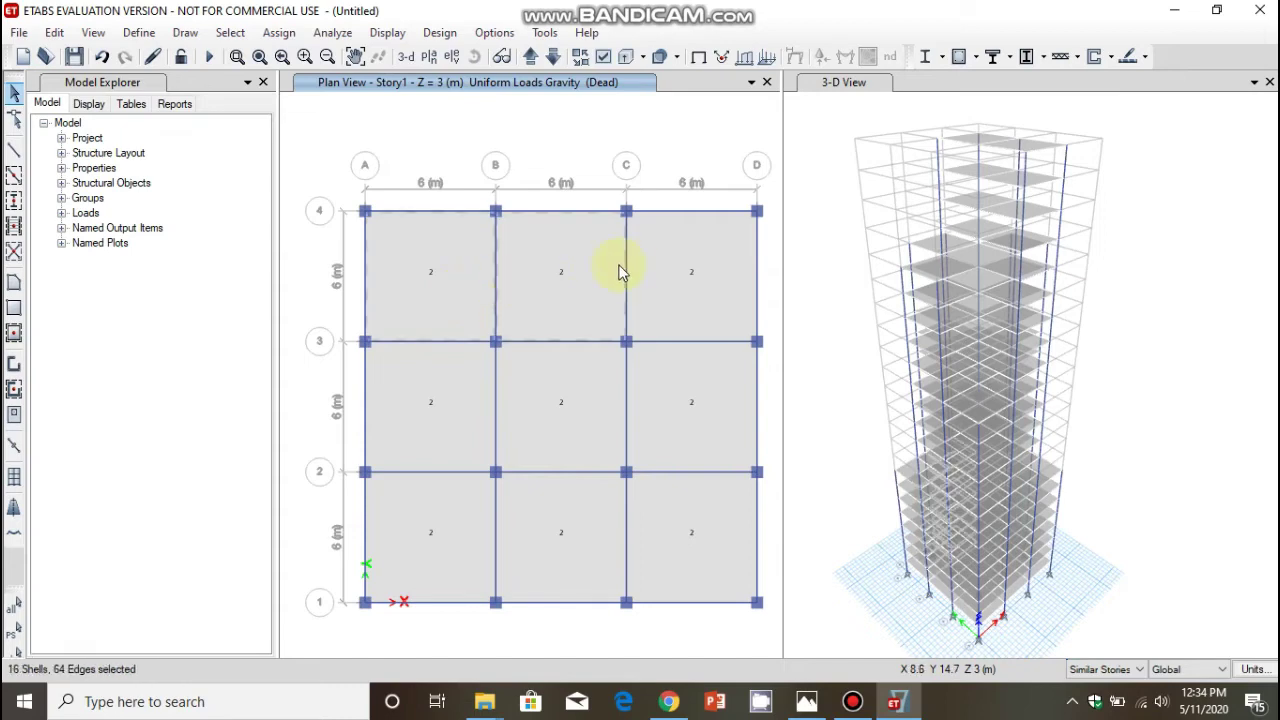
pyautogui.click(659, 260)
pyautogui.click(666, 417)
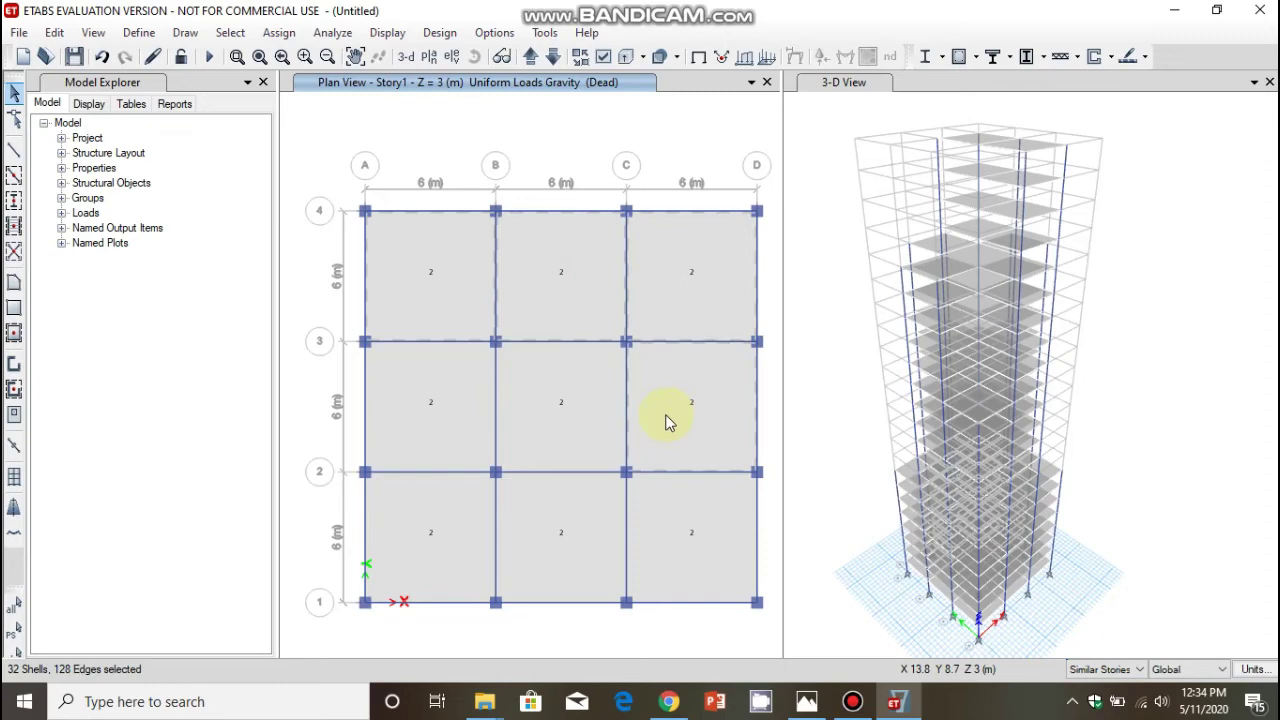
pyautogui.click(531, 429)
pyautogui.click(443, 425)
pyautogui.click(427, 519)
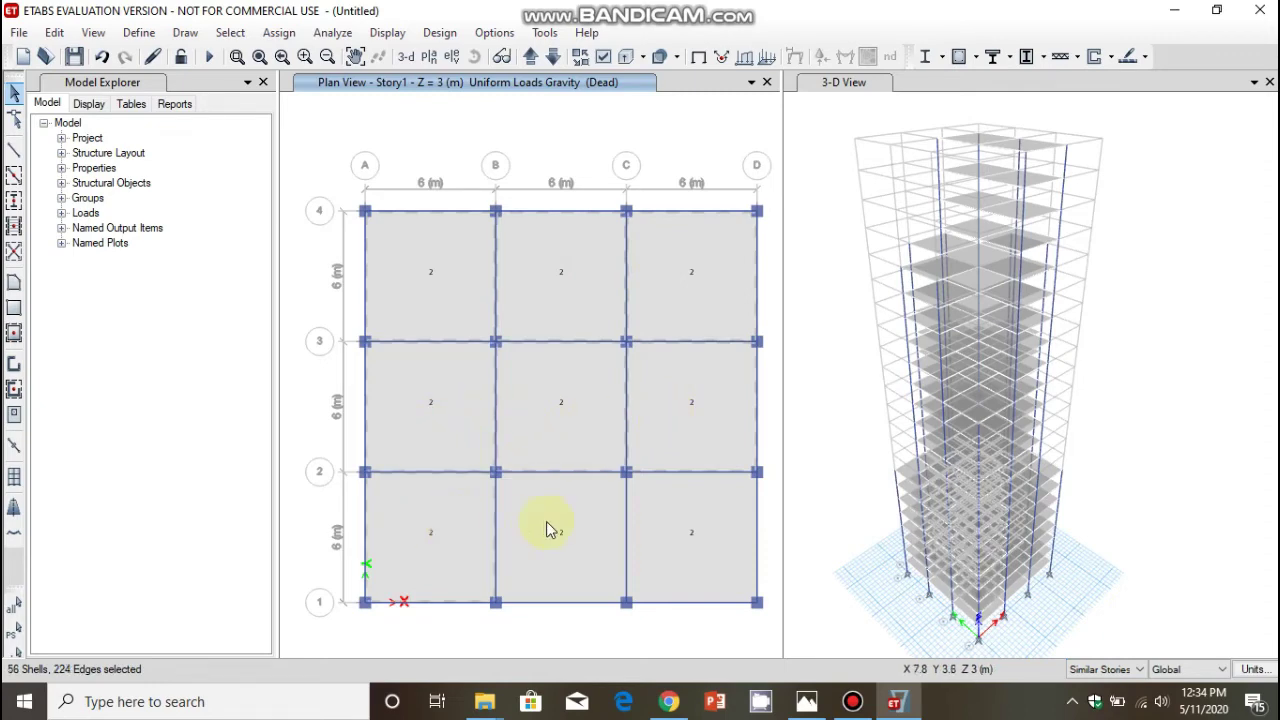
pyautogui.click(558, 527)
pyautogui.click(714, 521)
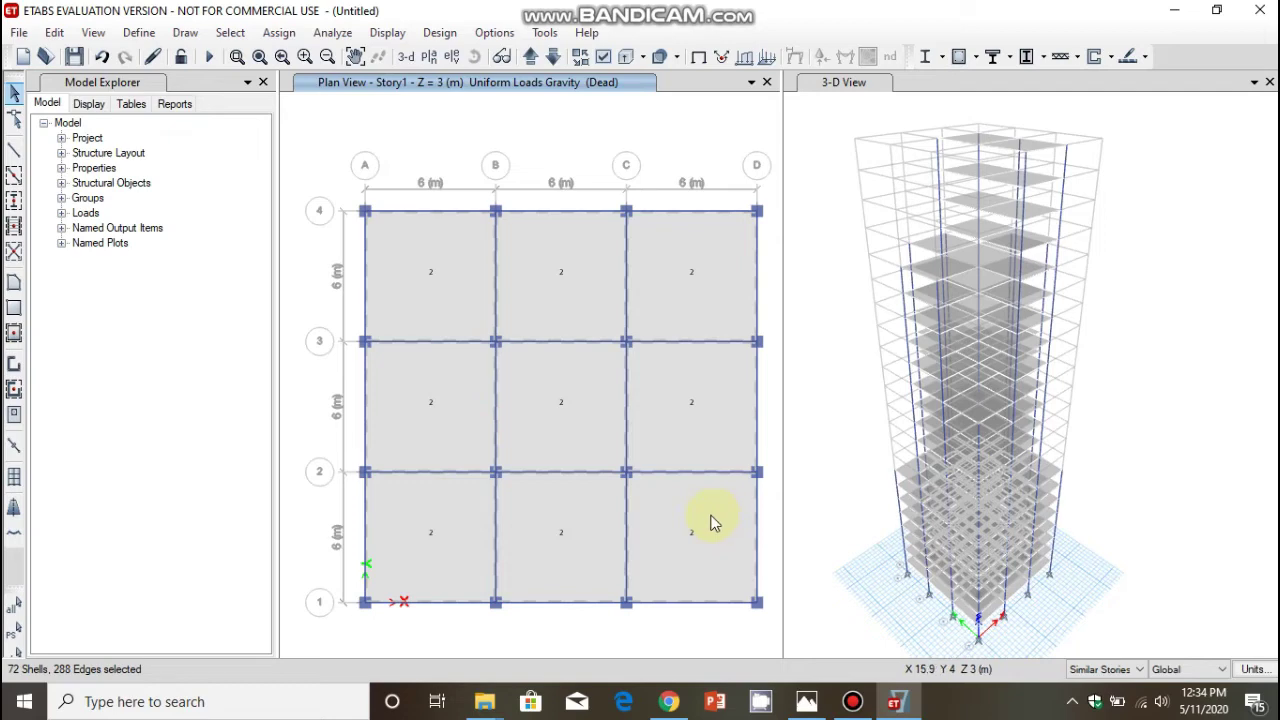
# Assign a uniform Live load of 5 kN/m² in the gravity direction to the selected slabs, added to existing loads
pyautogui.click(285, 35)
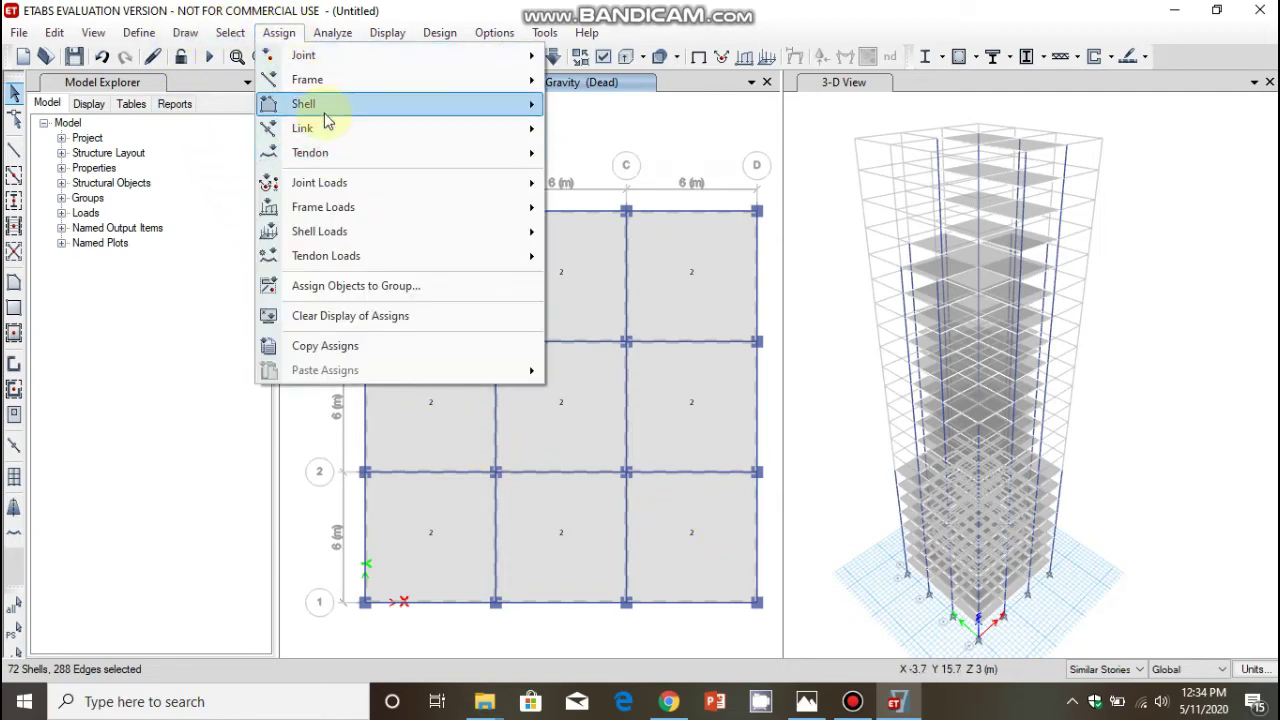
pyautogui.moveTo(325, 118)
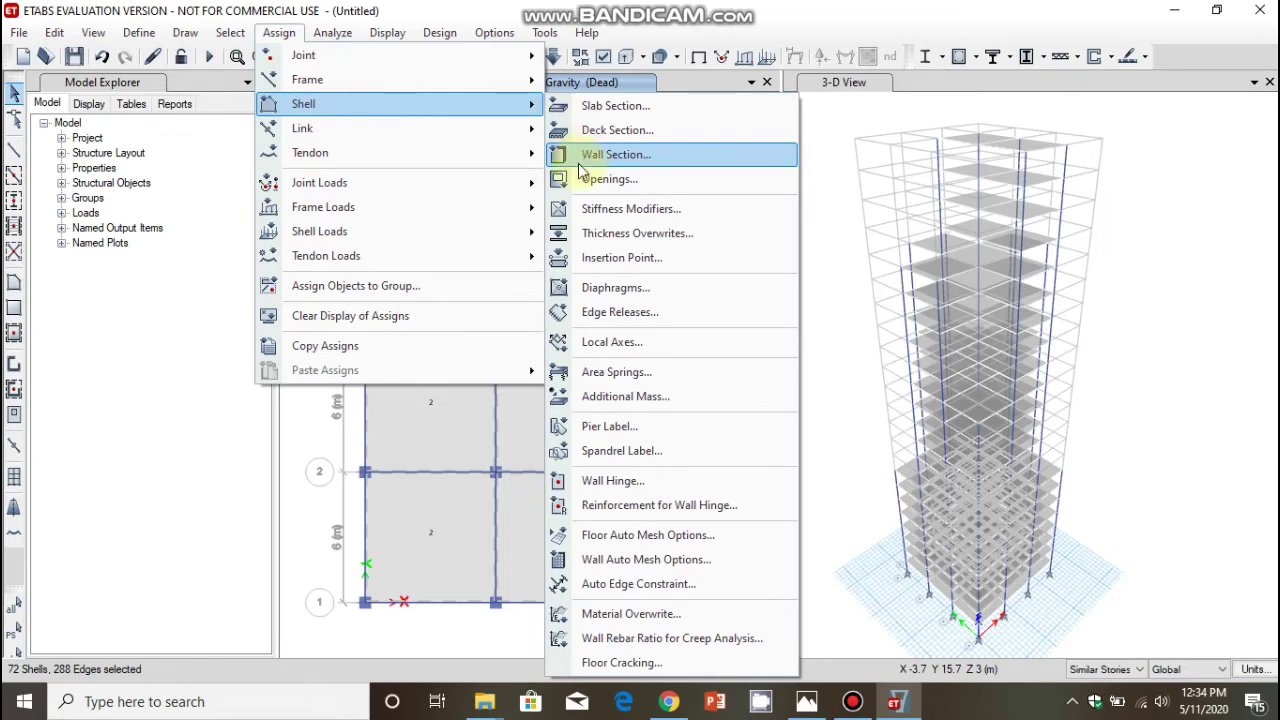
pyautogui.moveTo(531, 212)
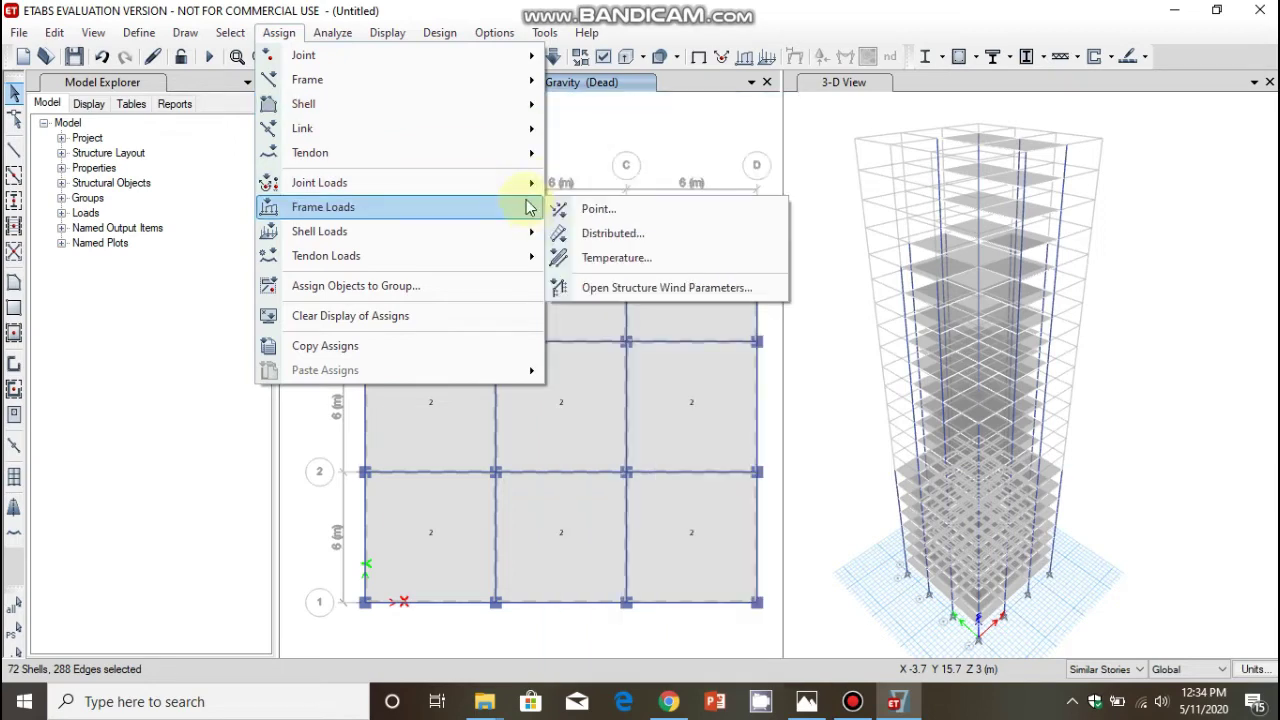
pyautogui.moveTo(476, 104)
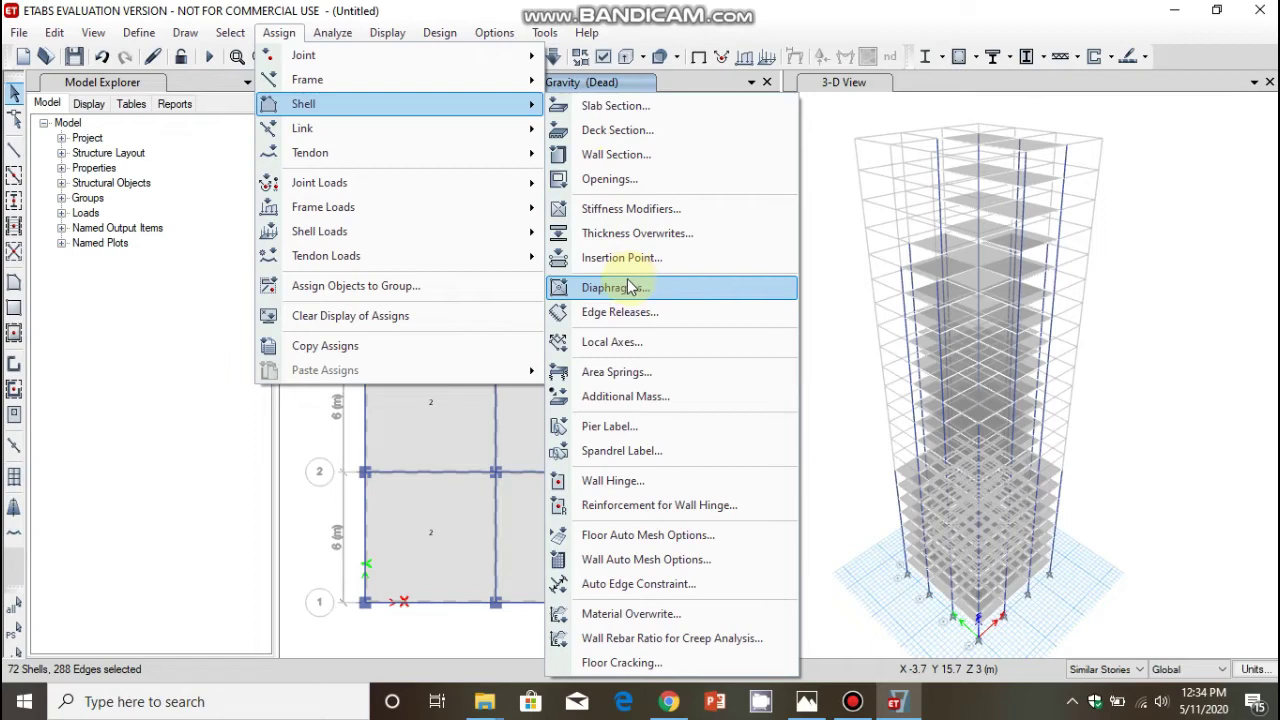
pyautogui.moveTo(479, 211)
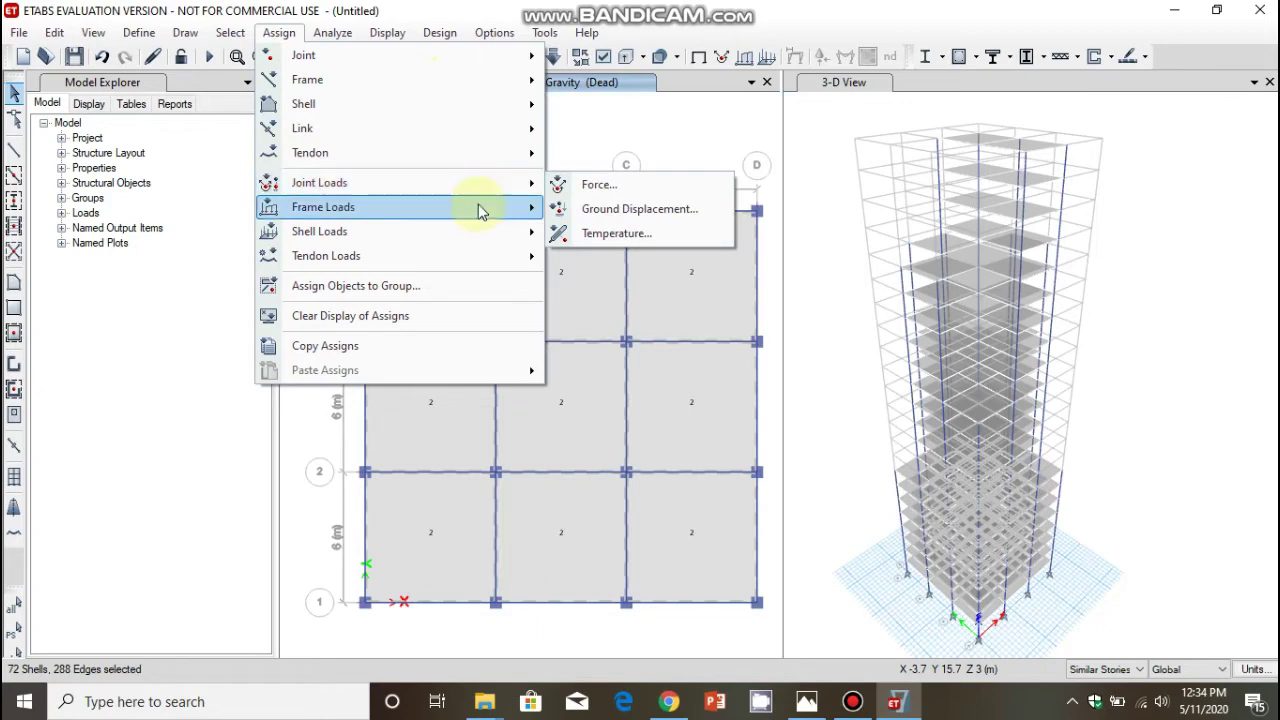
pyautogui.moveTo(480, 241)
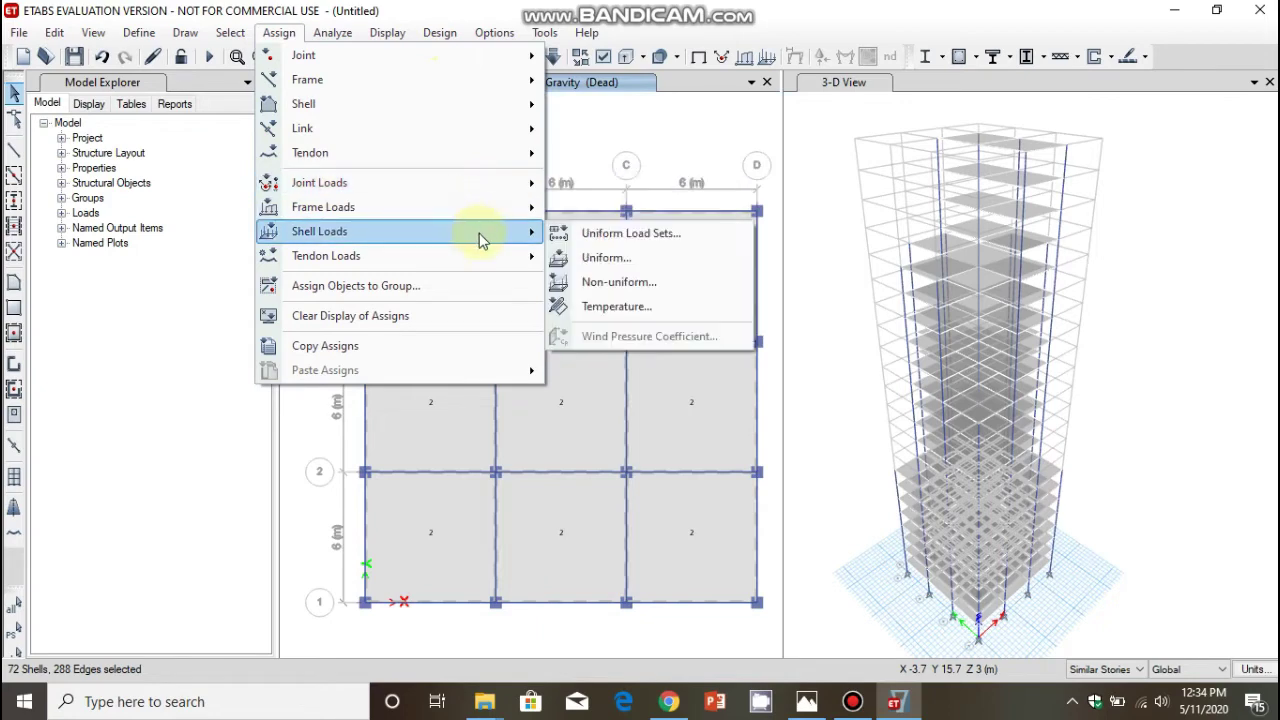
pyautogui.click(603, 260)
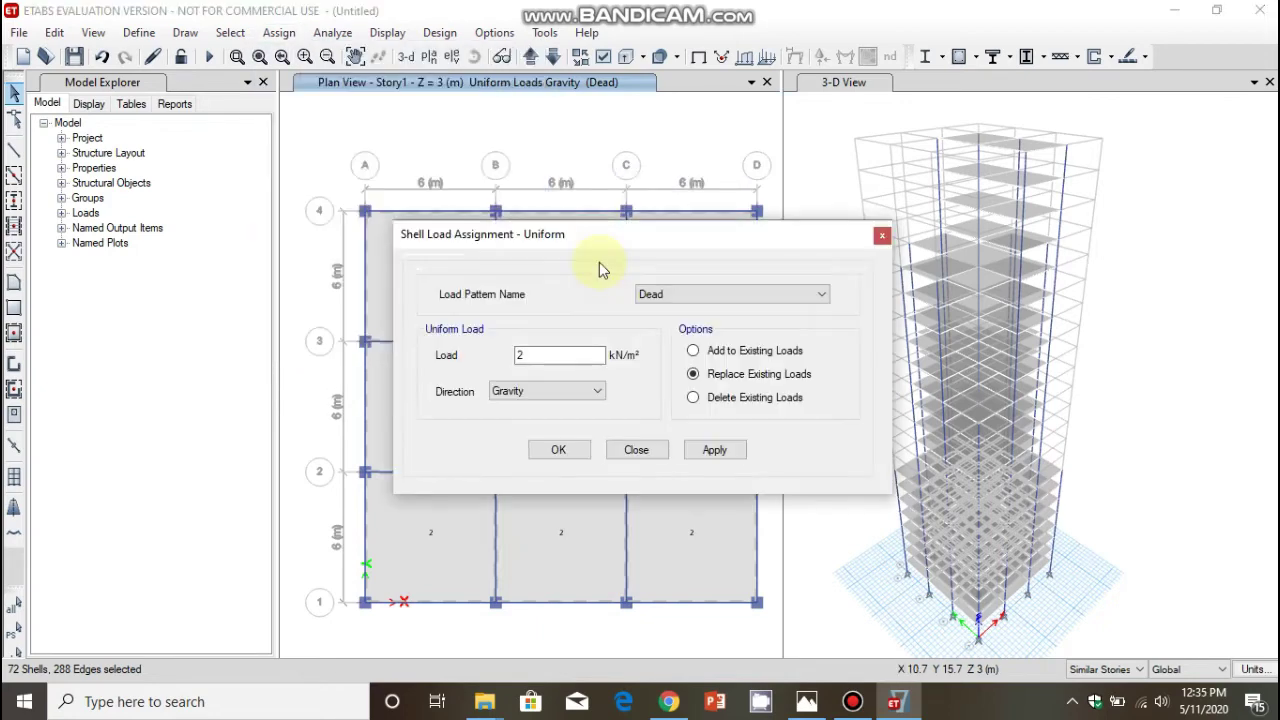
pyautogui.click(652, 292)
pyautogui.click(667, 323)
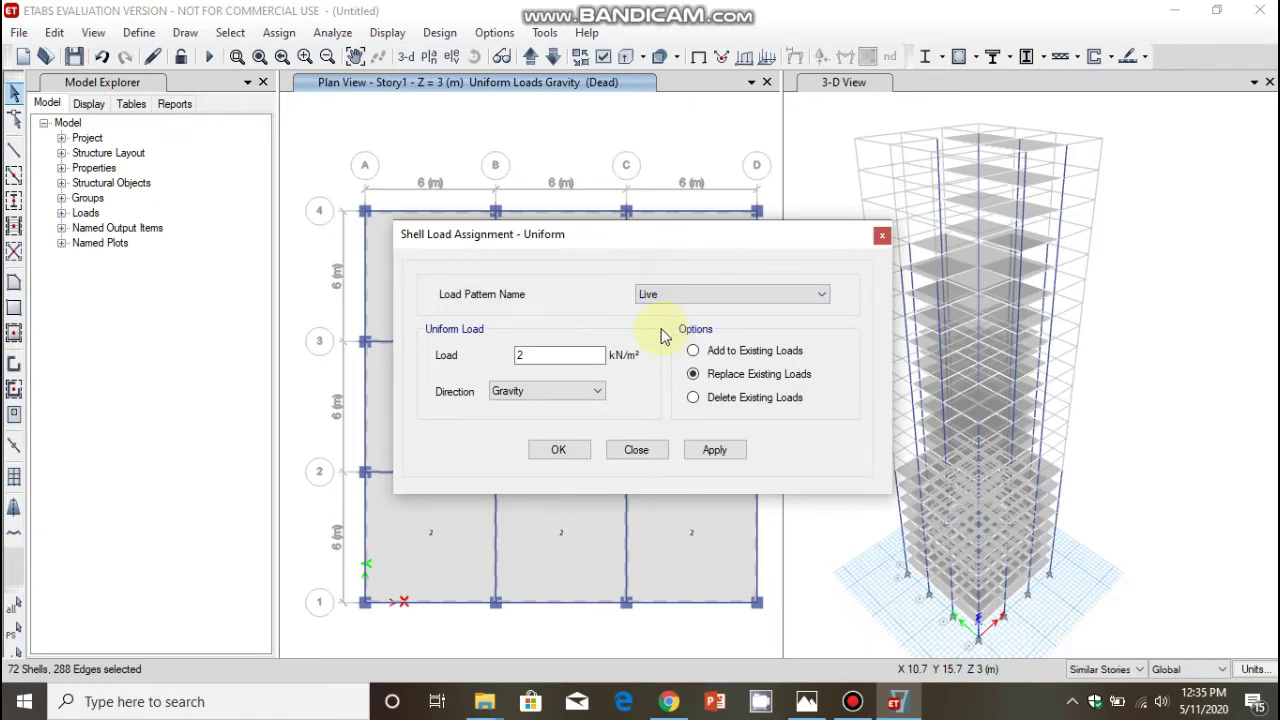
pyautogui.click(562, 354)
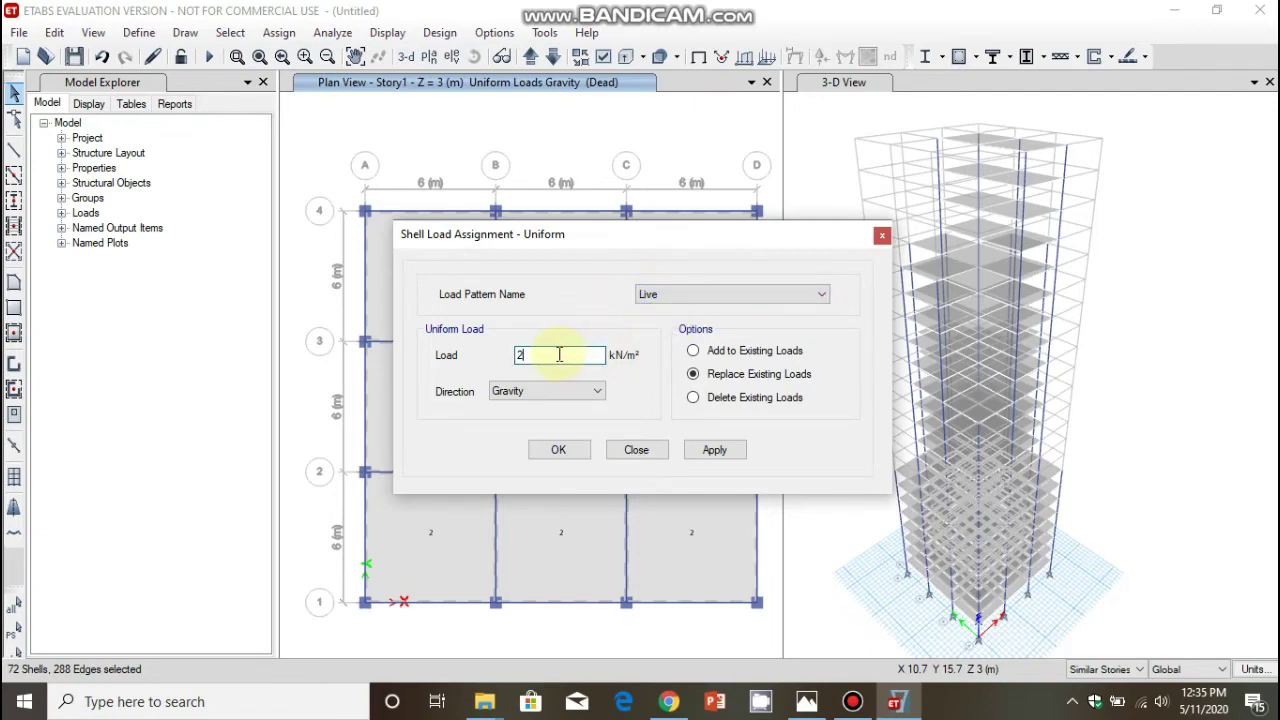
pyautogui.press('BackSpace')
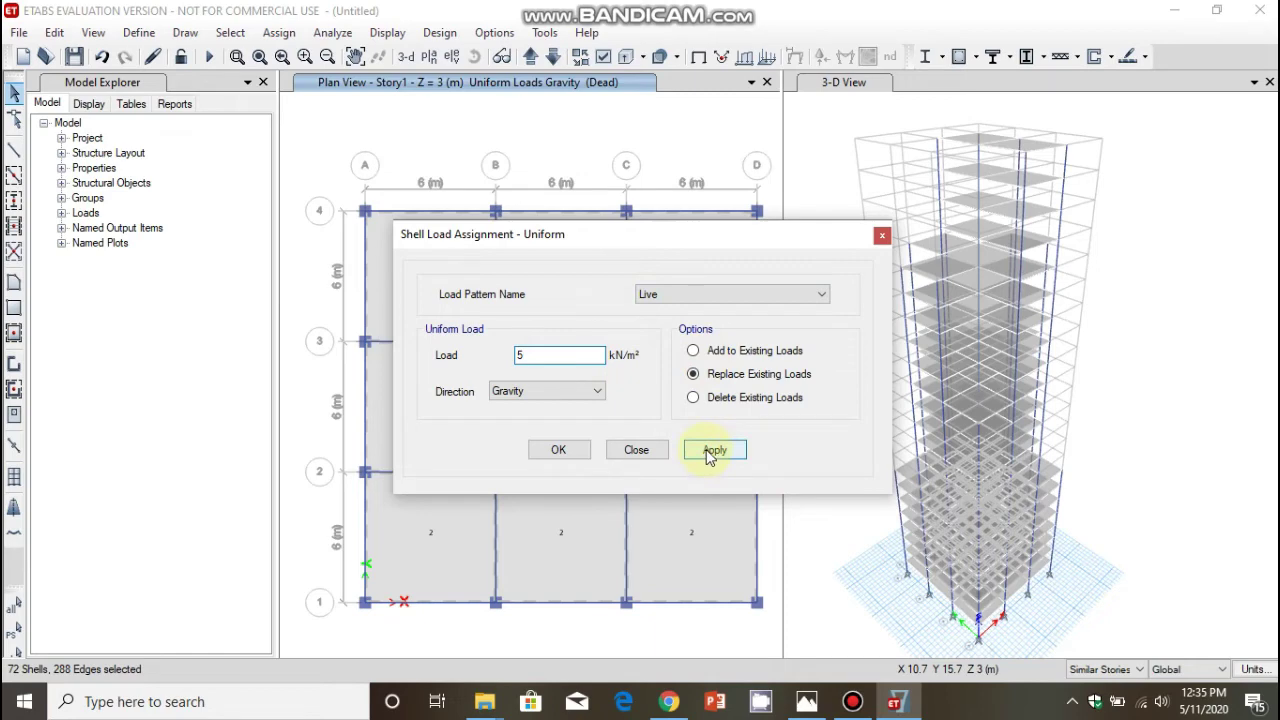
pyautogui.click(693, 350)
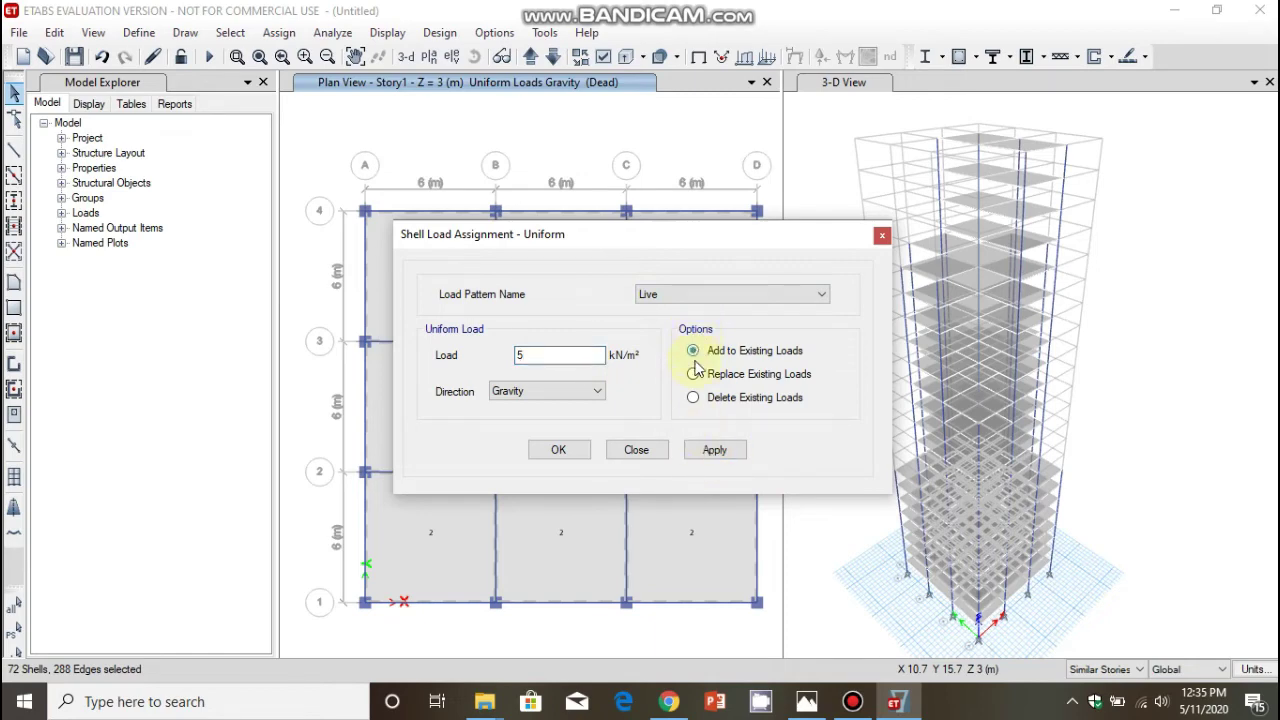
pyautogui.click(713, 451)
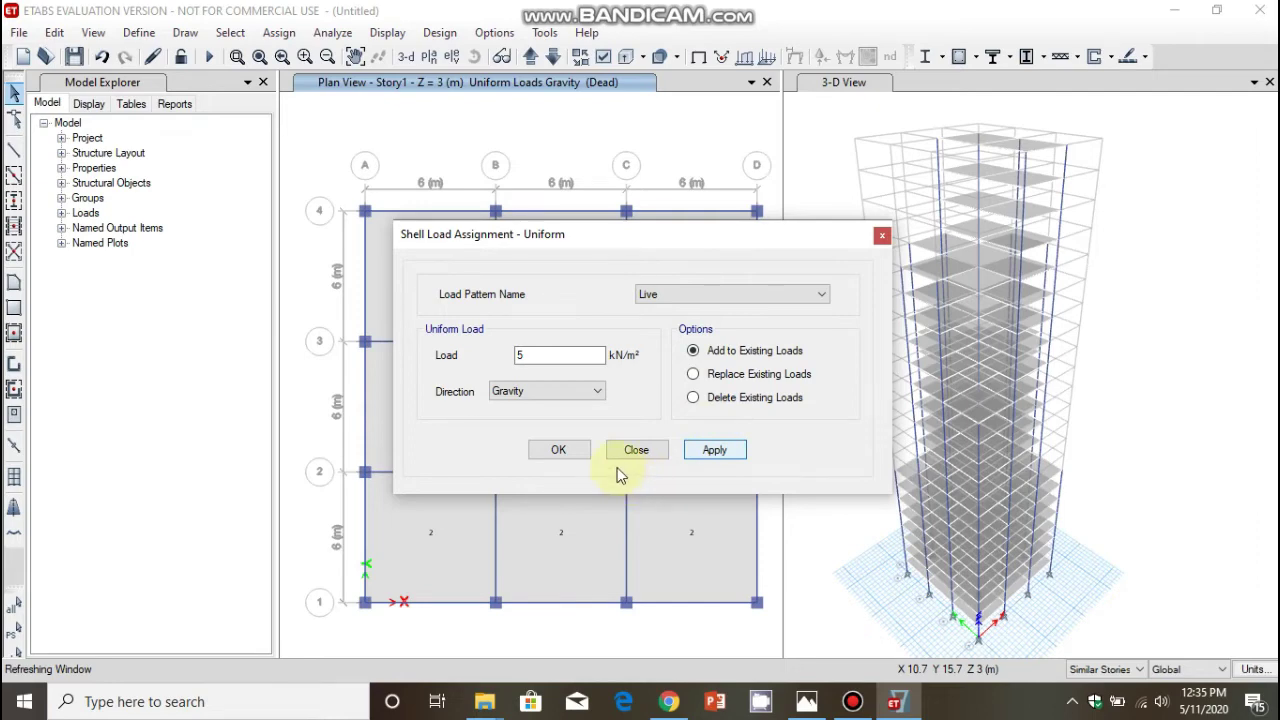
pyautogui.click(562, 452)
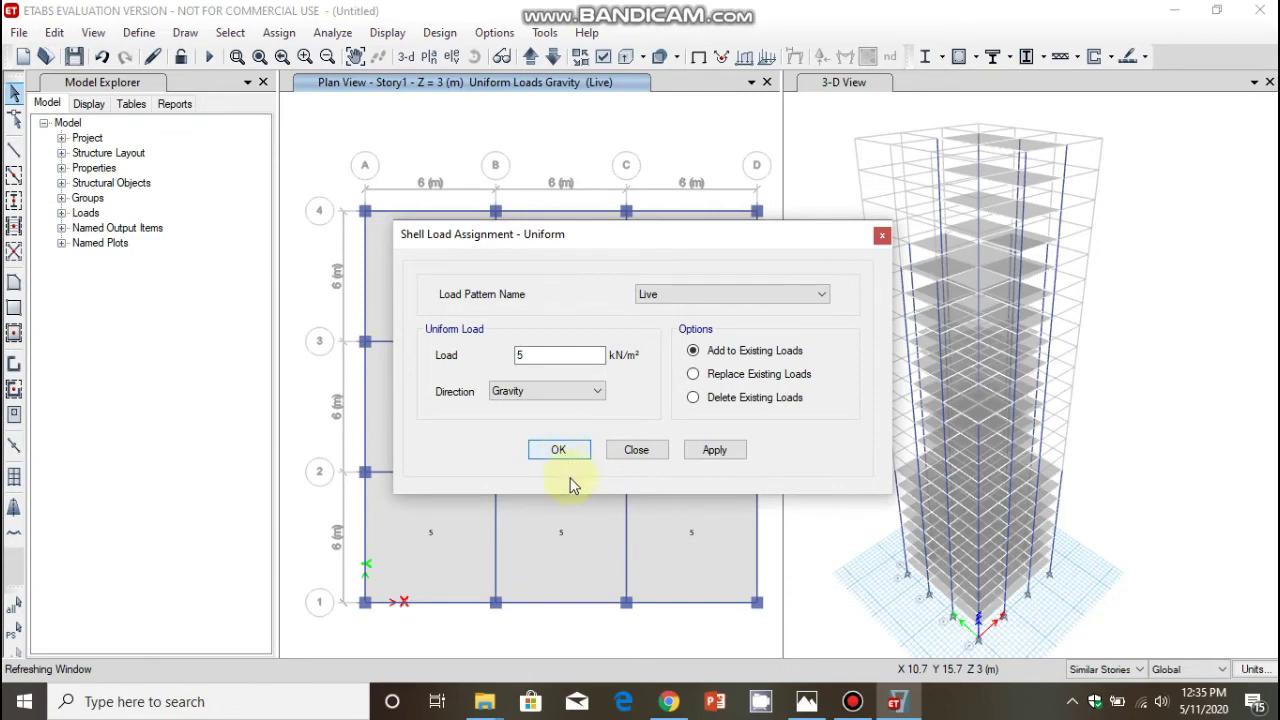
pyautogui.click(641, 449)
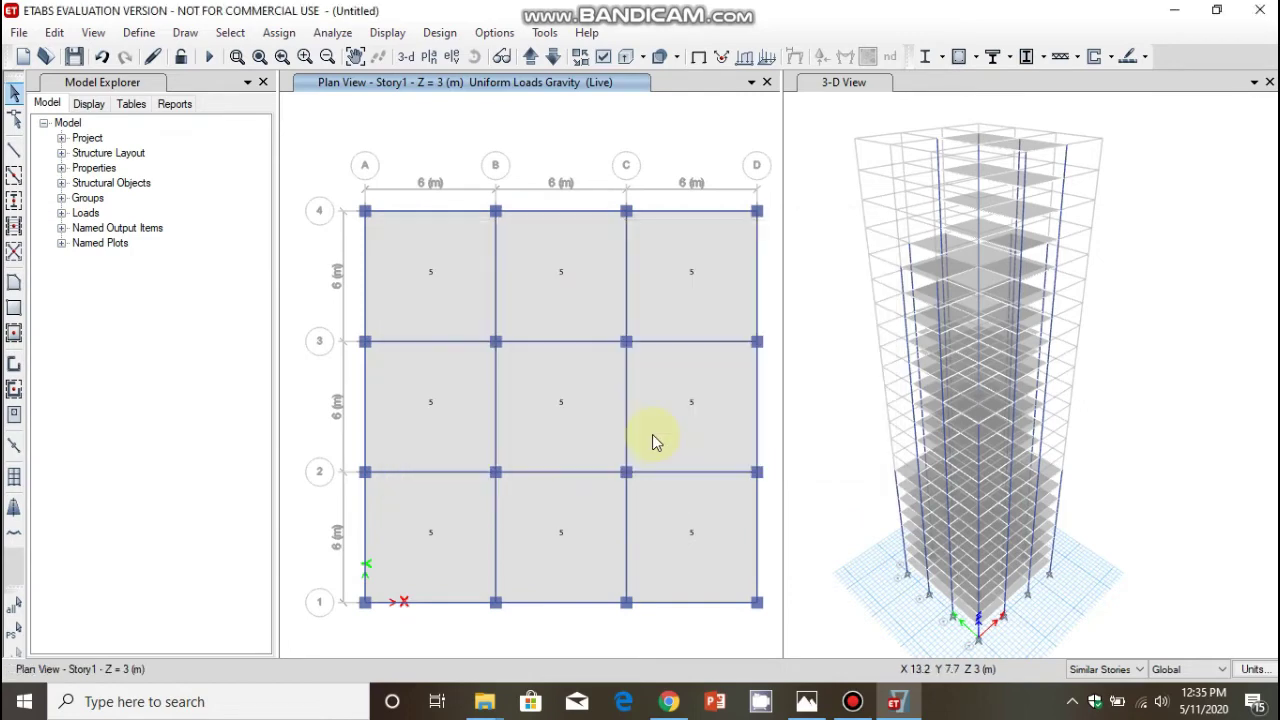
# On Story20, select the two slabs between grids B–C and 1–3 and assign them a uniform Live load of 3.5 kN/m², replacing existing loads
pyautogui.click(534, 66)
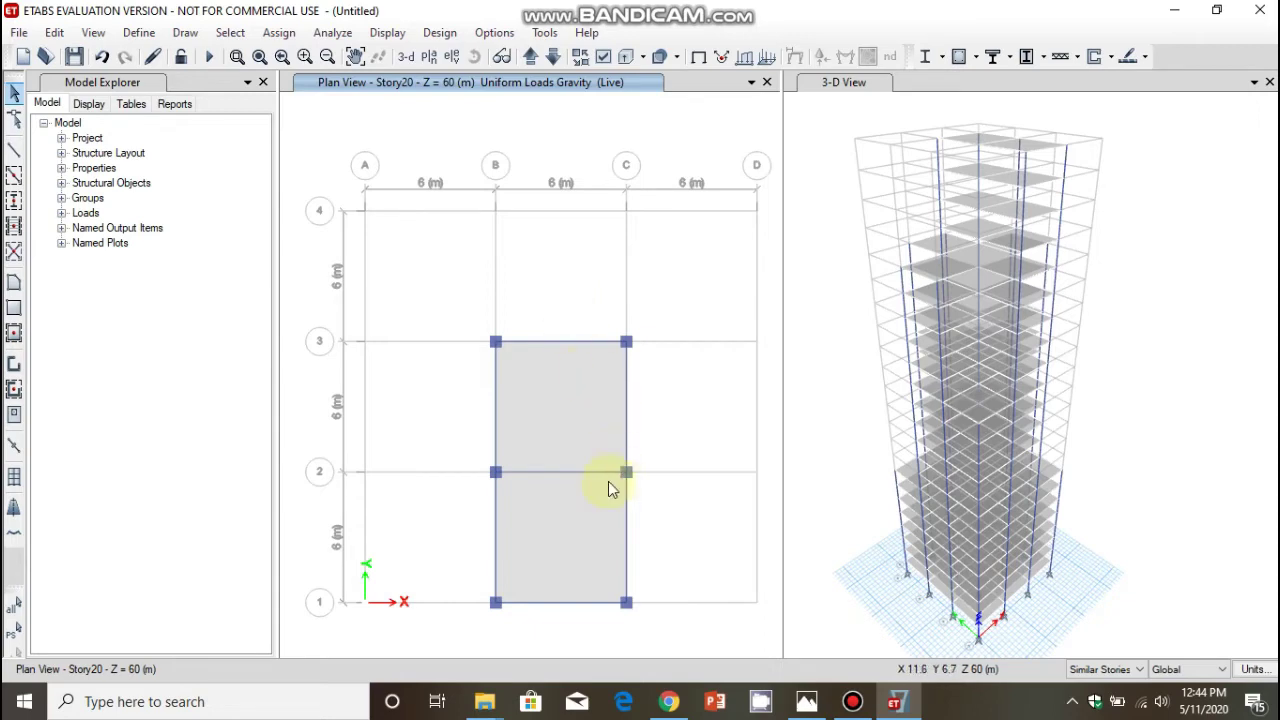
pyautogui.click(577, 520)
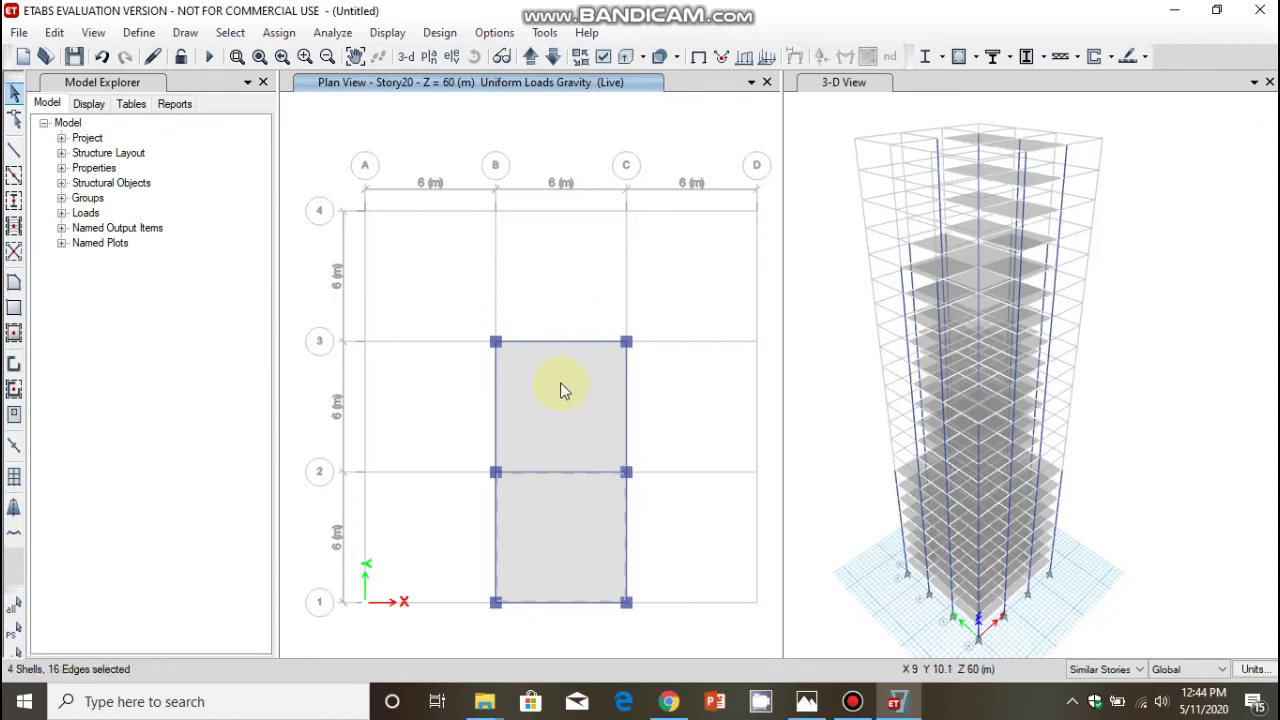
pyautogui.click(276, 34)
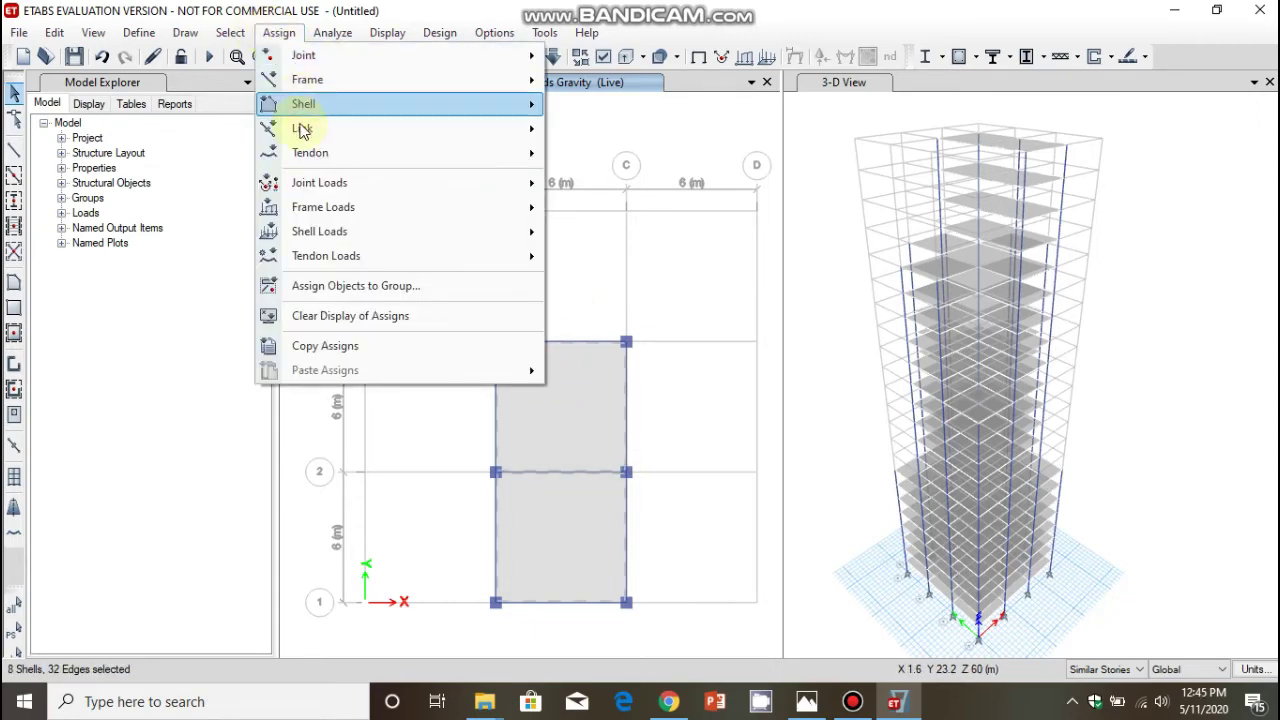
pyautogui.moveTo(323, 231)
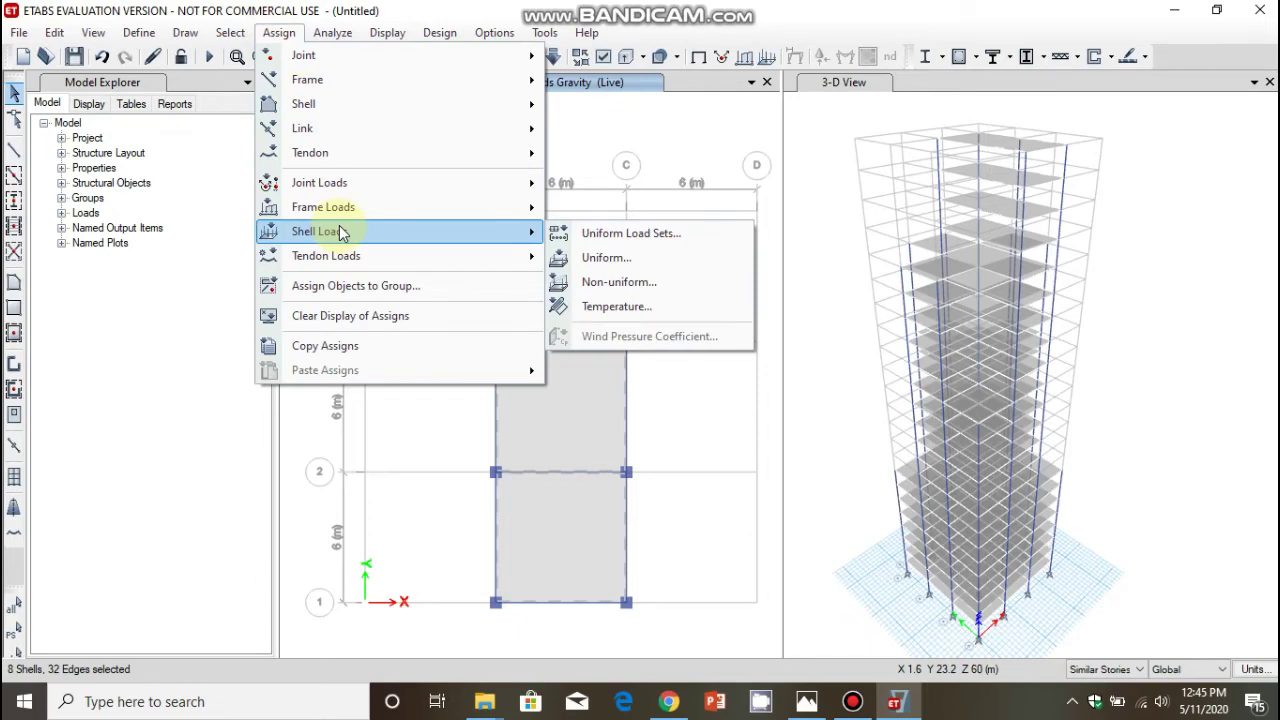
pyautogui.click(589, 260)
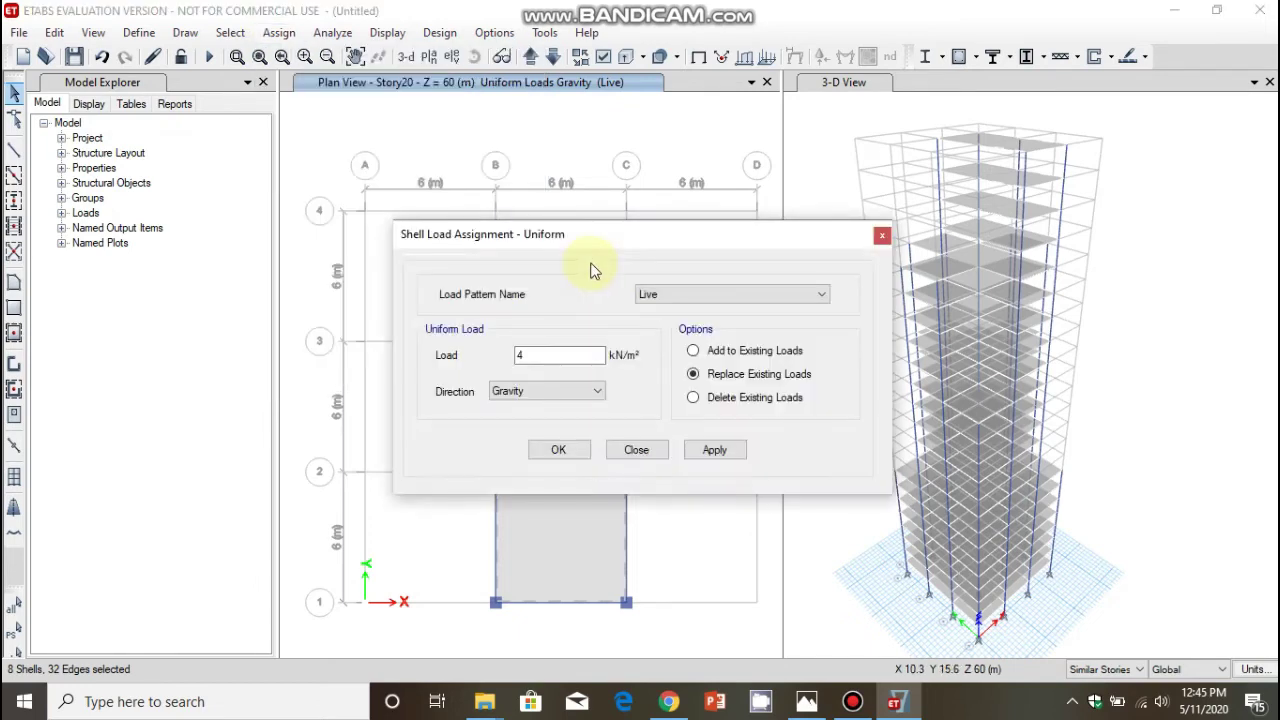
pyautogui.click(680, 292)
pyautogui.click(681, 299)
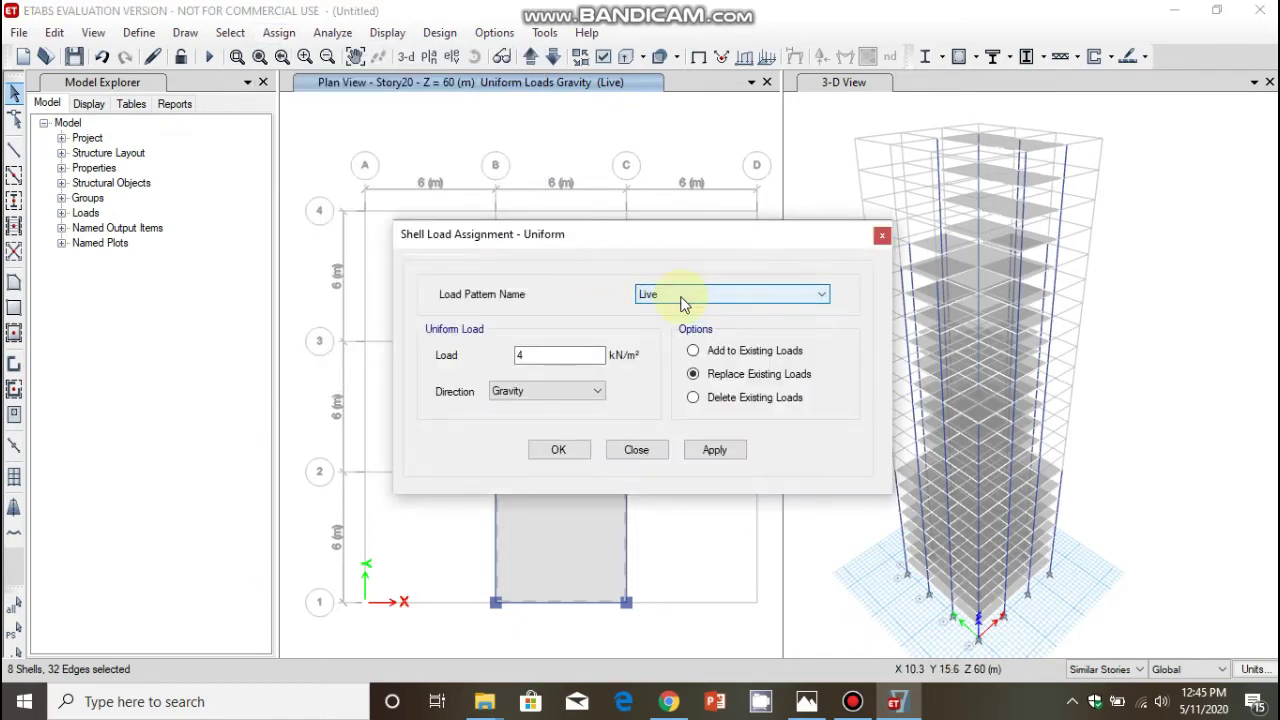
pyautogui.moveTo(551, 355); pyautogui.dragTo(492, 355)
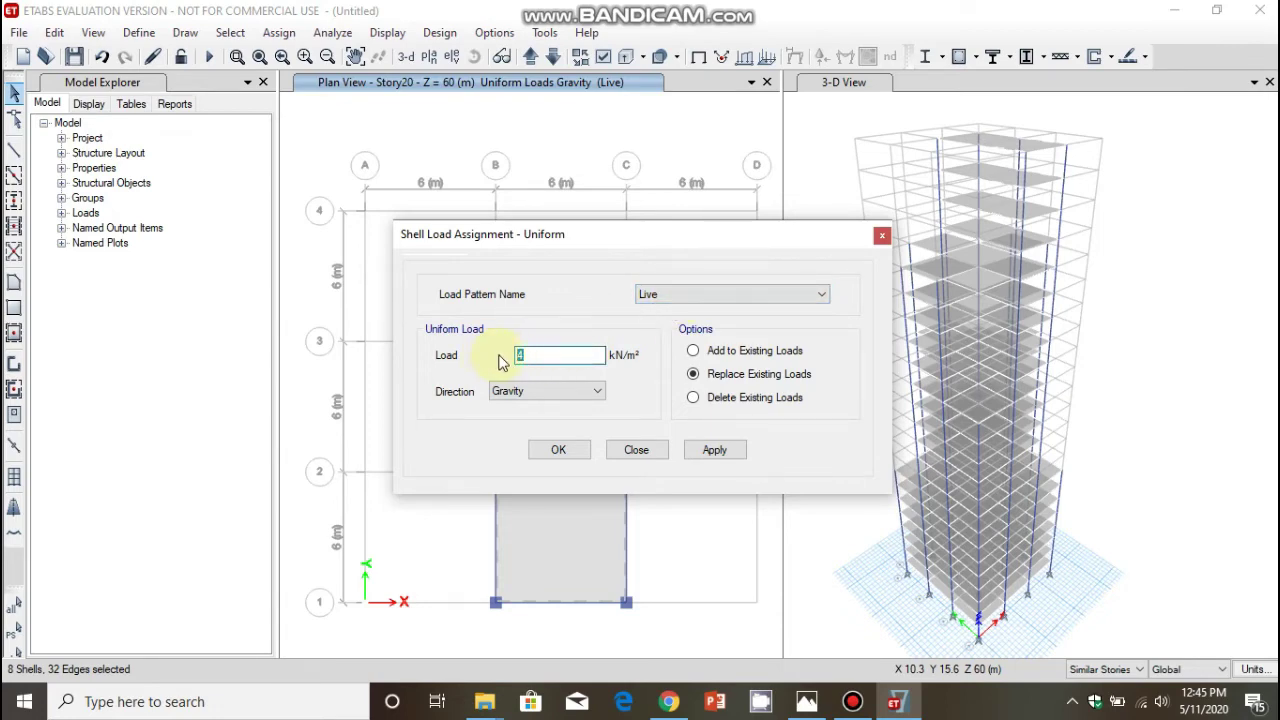
pyautogui.write('3.5')
pyautogui.click(725, 455)
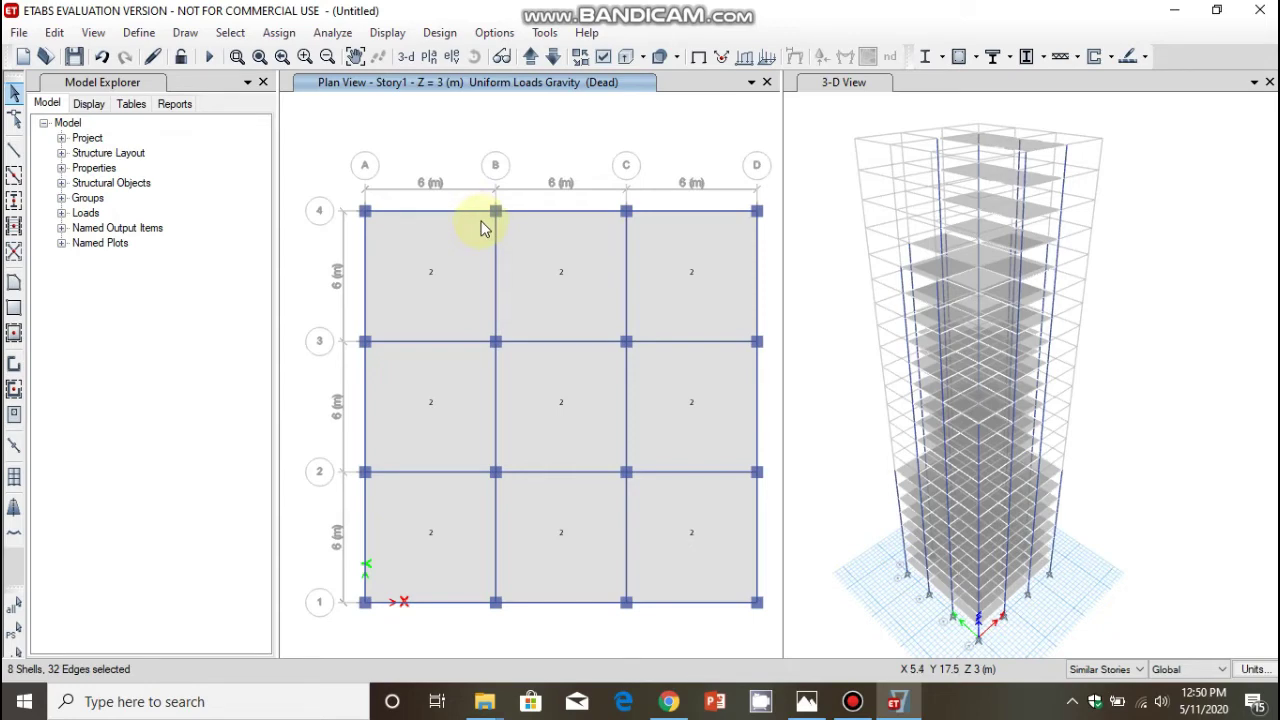
# Add the grid D beams between 2 and 4 to the Story1 beam selection and assign a 0.2 kN/m uniform Dead gravity load, added to existing loads
pyautogui.click(757, 432)
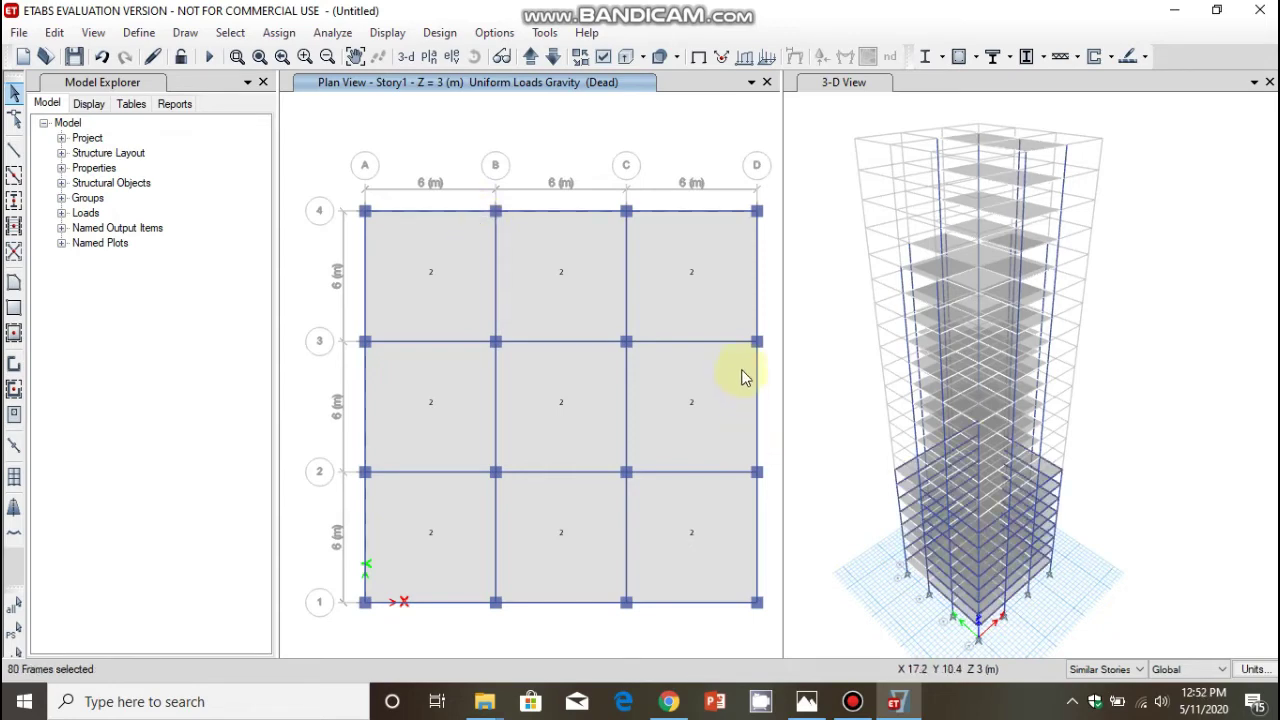
pyautogui.click(760, 310)
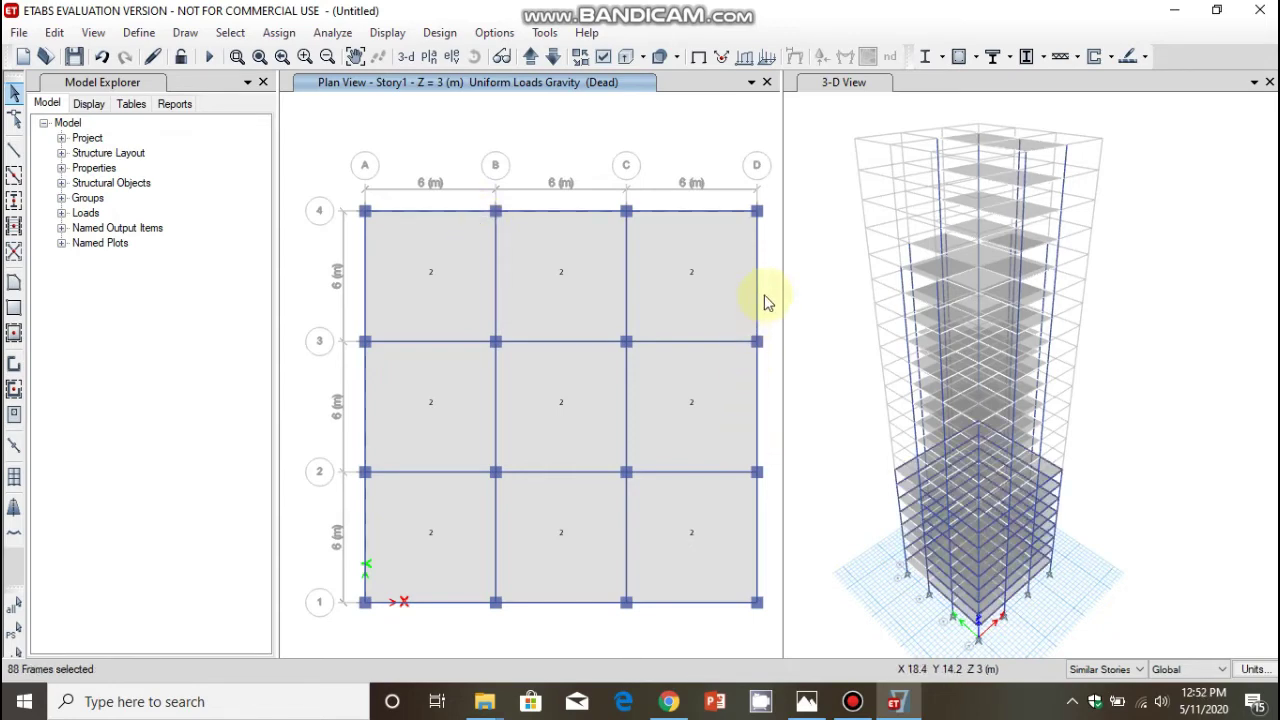
pyautogui.click(284, 33)
pyautogui.moveTo(342, 208)
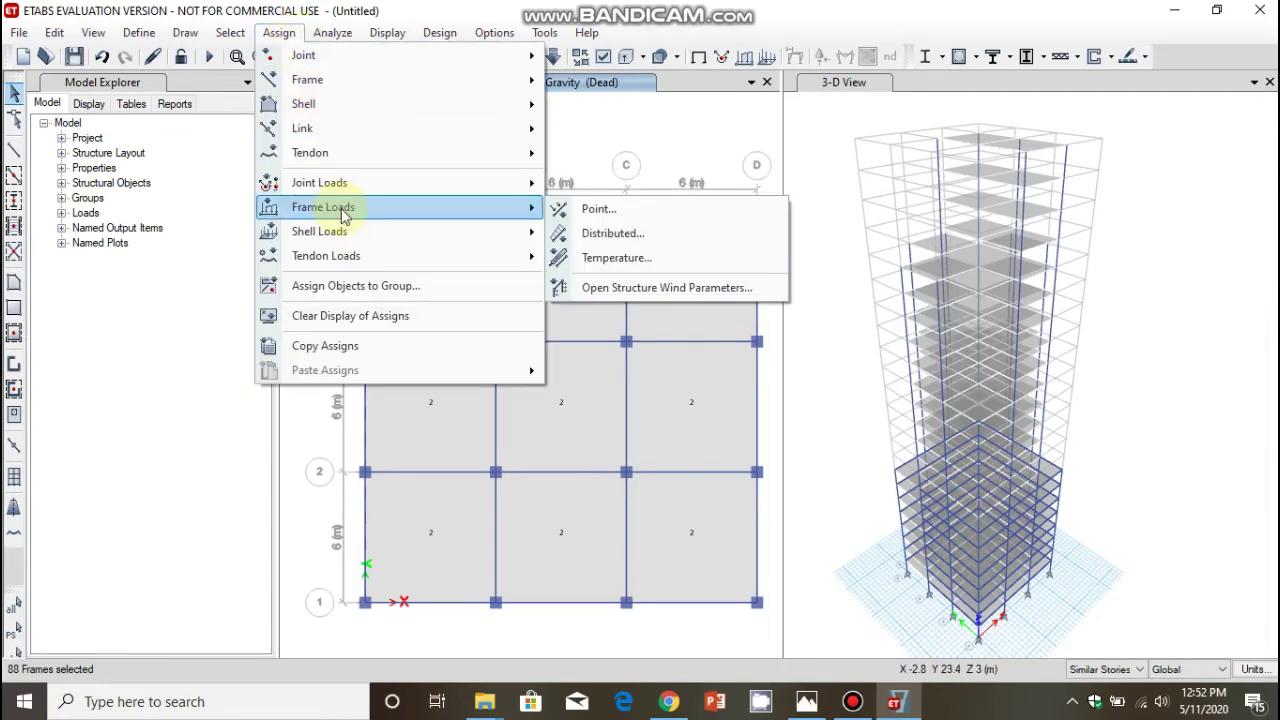
pyautogui.click(593, 229)
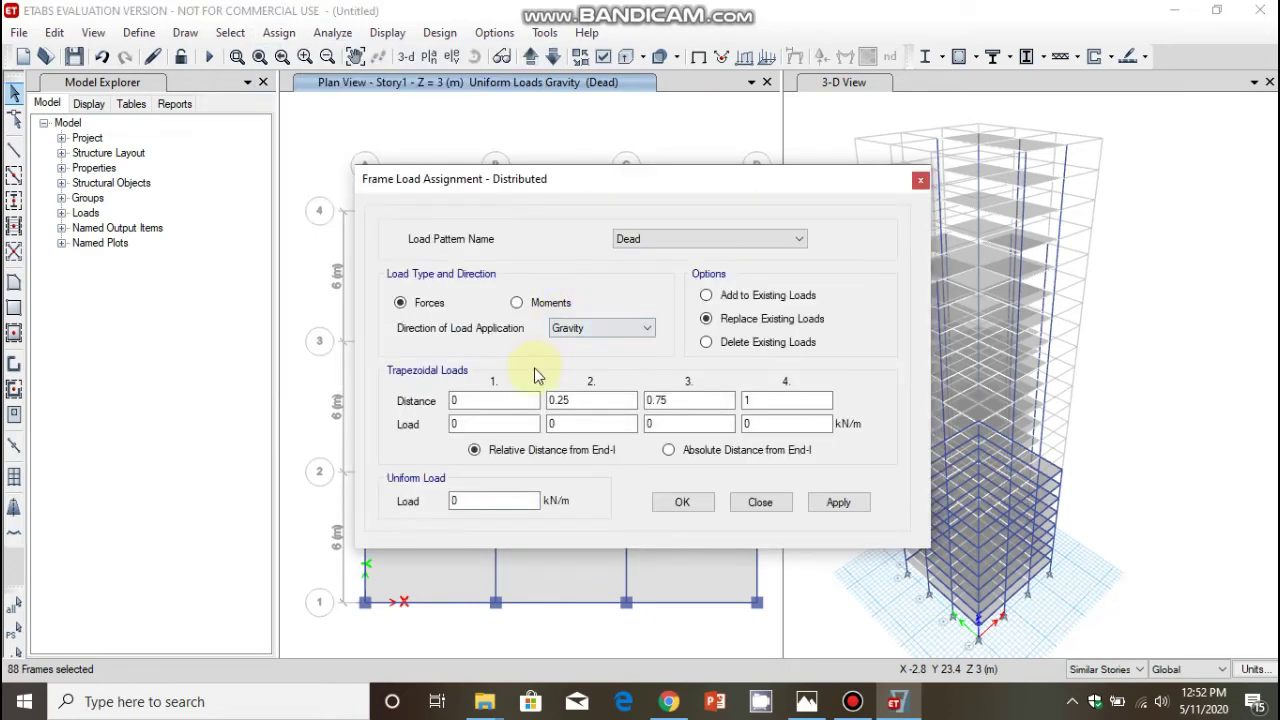
pyautogui.click(503, 501)
pyautogui.moveTo(503, 501); pyautogui.dragTo(430, 512)
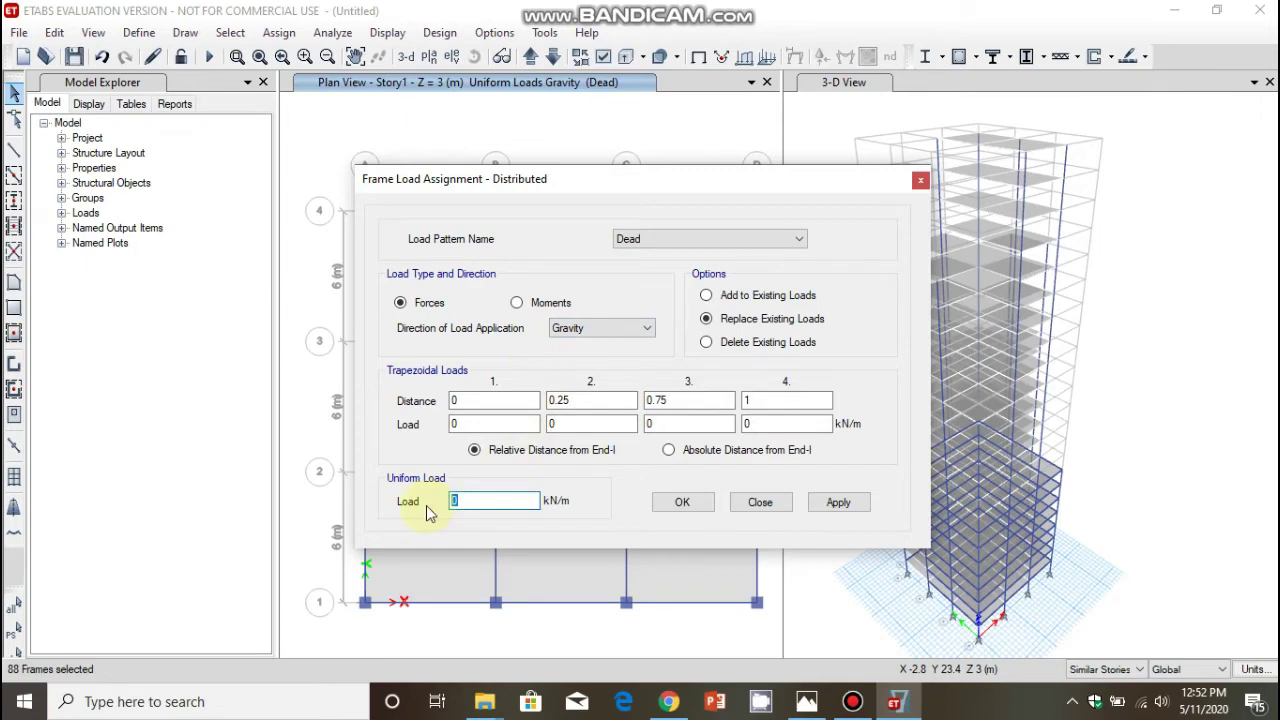
pyautogui.write('0.2')
pyautogui.click(729, 296)
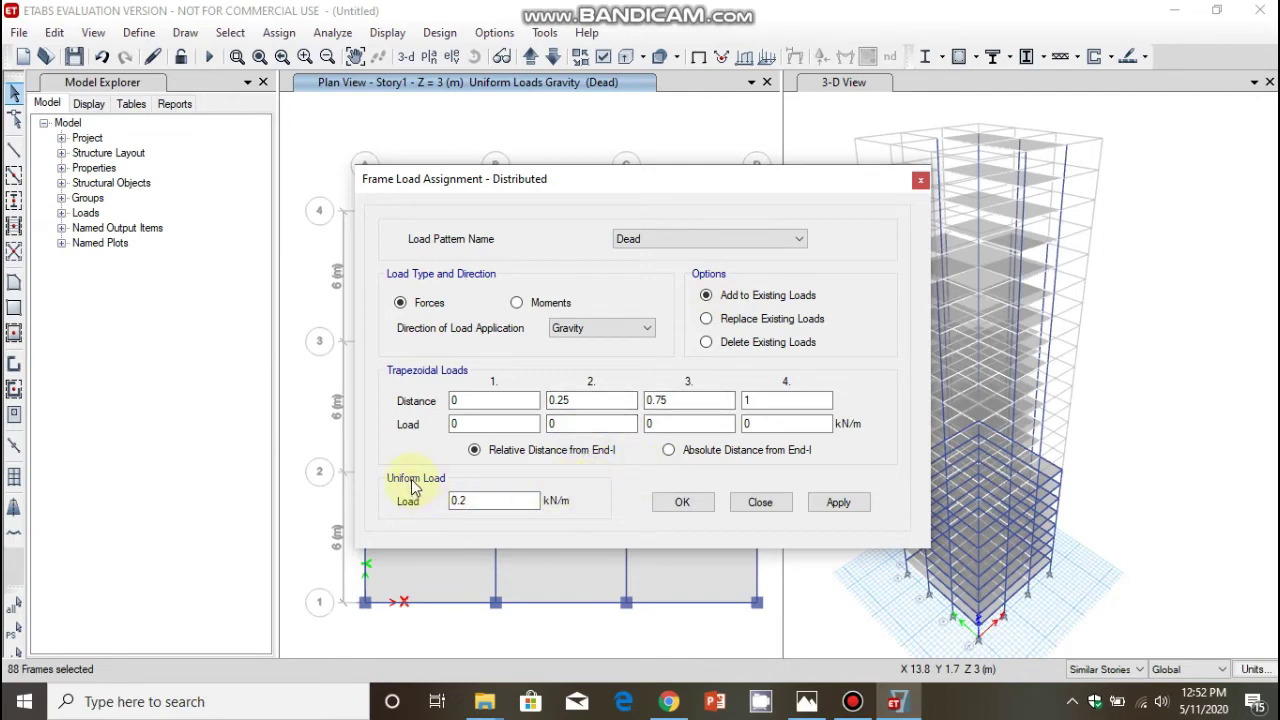
pyautogui.click(816, 501)
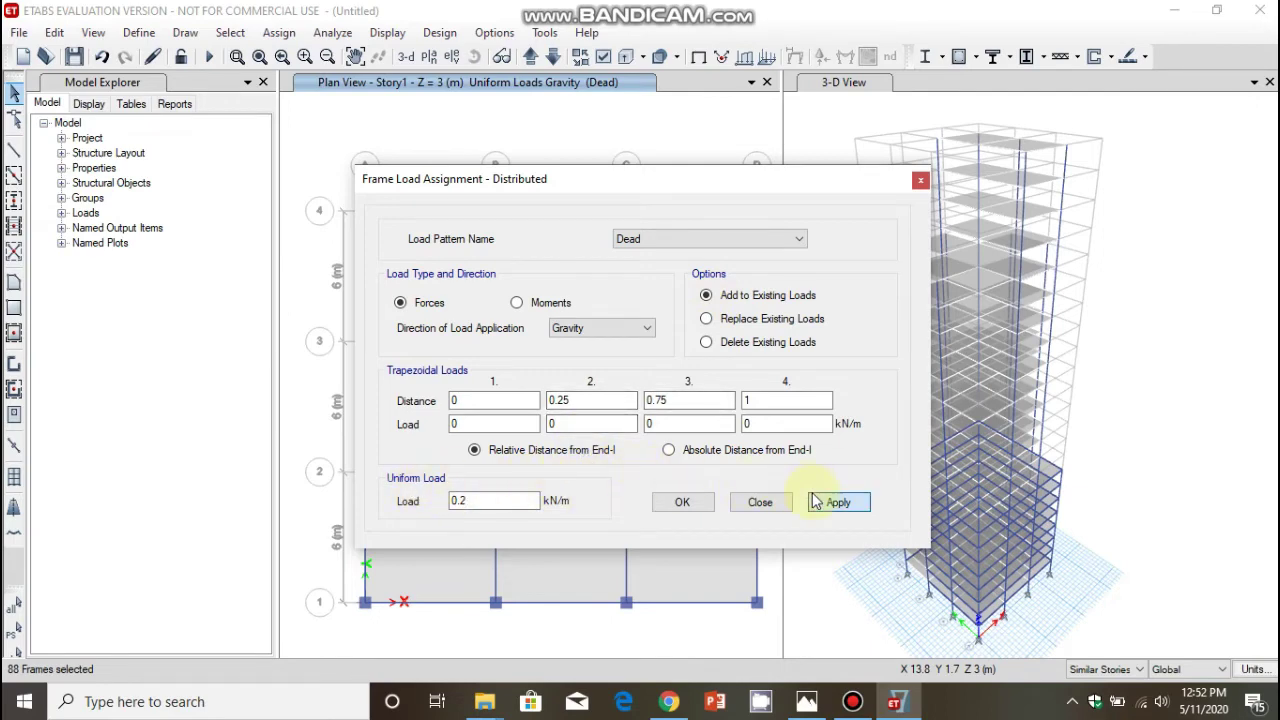
# Assign a 0.2 kN/m uniform Dead gravity load to the selected perimeter beams of the Story15 plan, added to existing loads
pyautogui.click(687, 503)
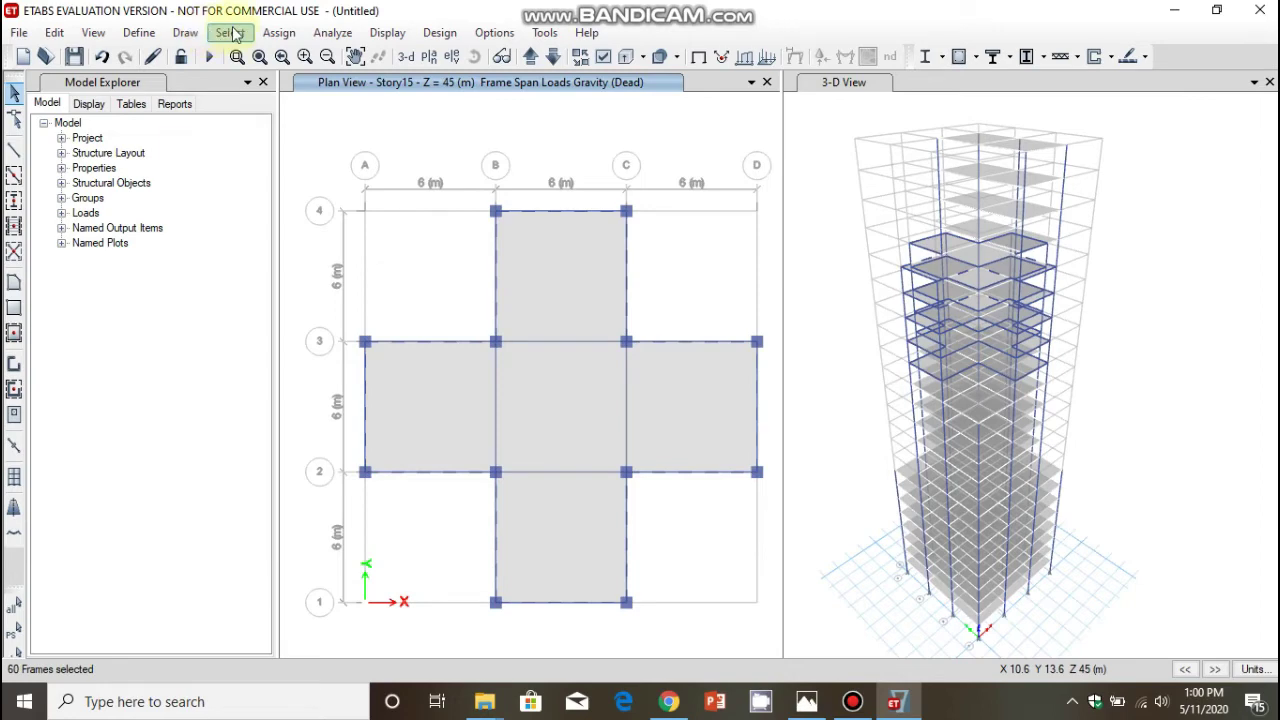
pyautogui.click(279, 32)
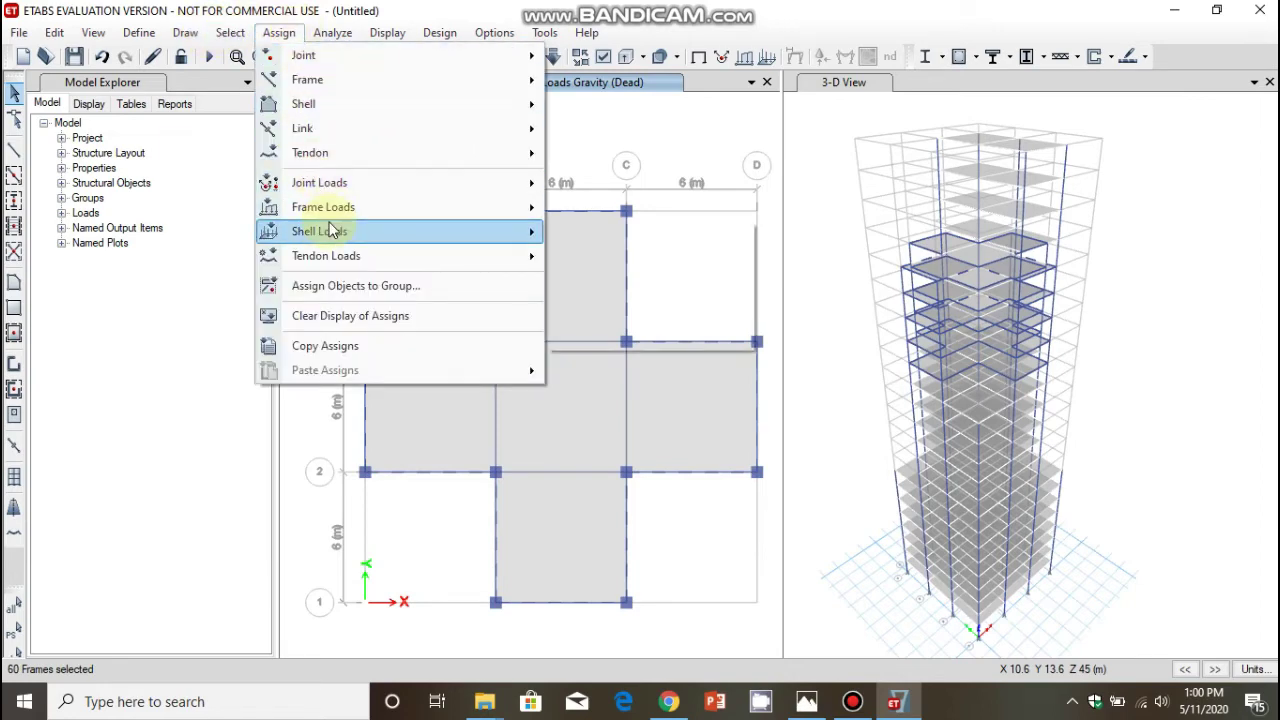
pyautogui.moveTo(333, 231)
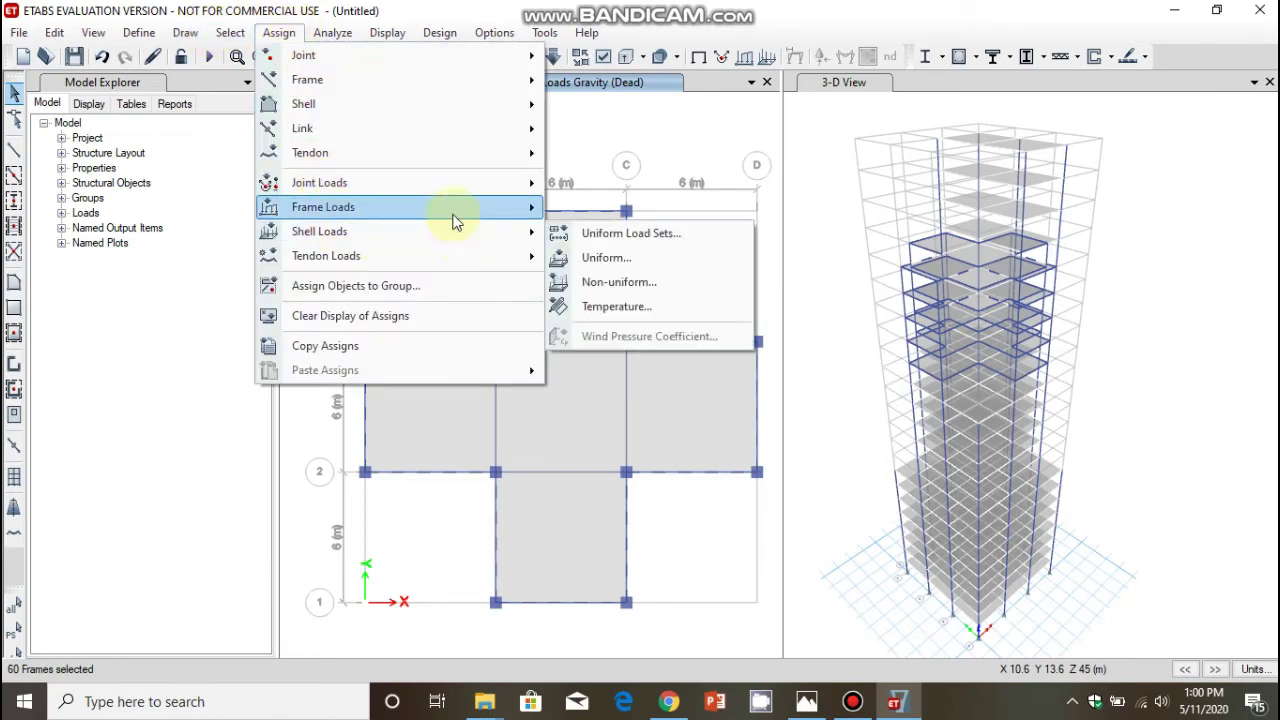
pyautogui.moveTo(472, 213)
pyautogui.click(568, 236)
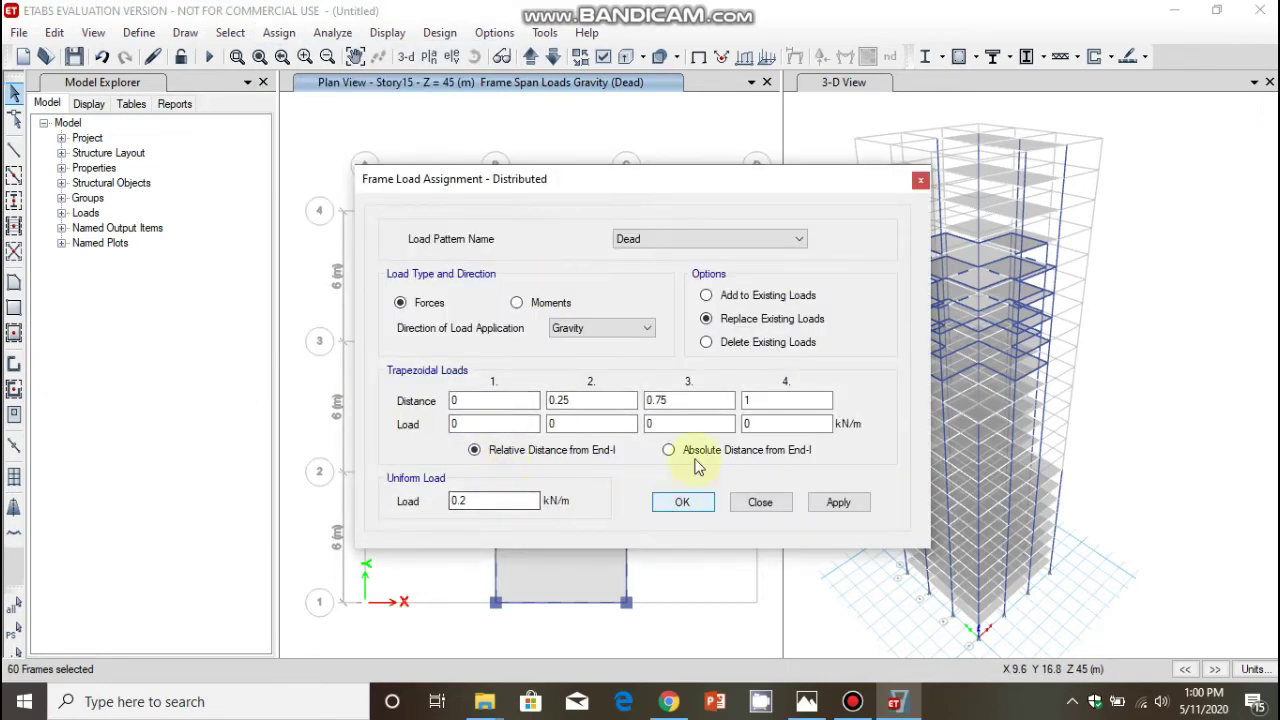
pyautogui.click(725, 296)
pyautogui.click(836, 506)
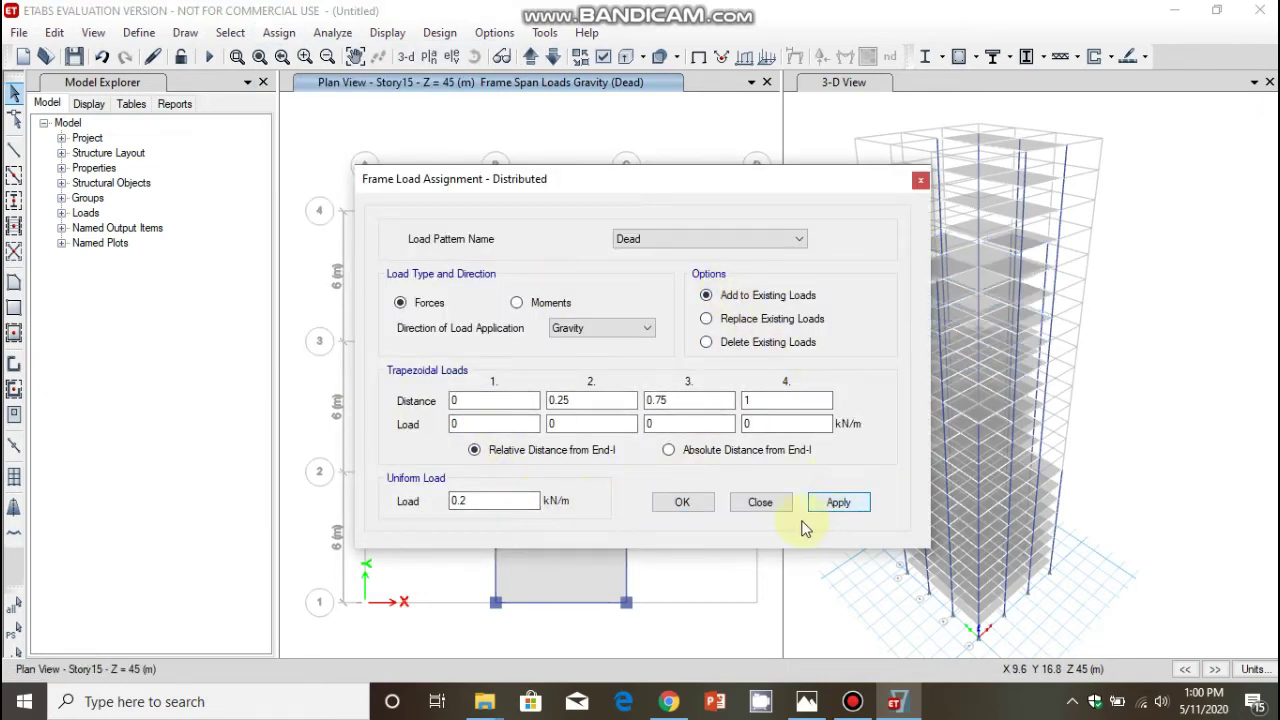
pyautogui.click(688, 505)
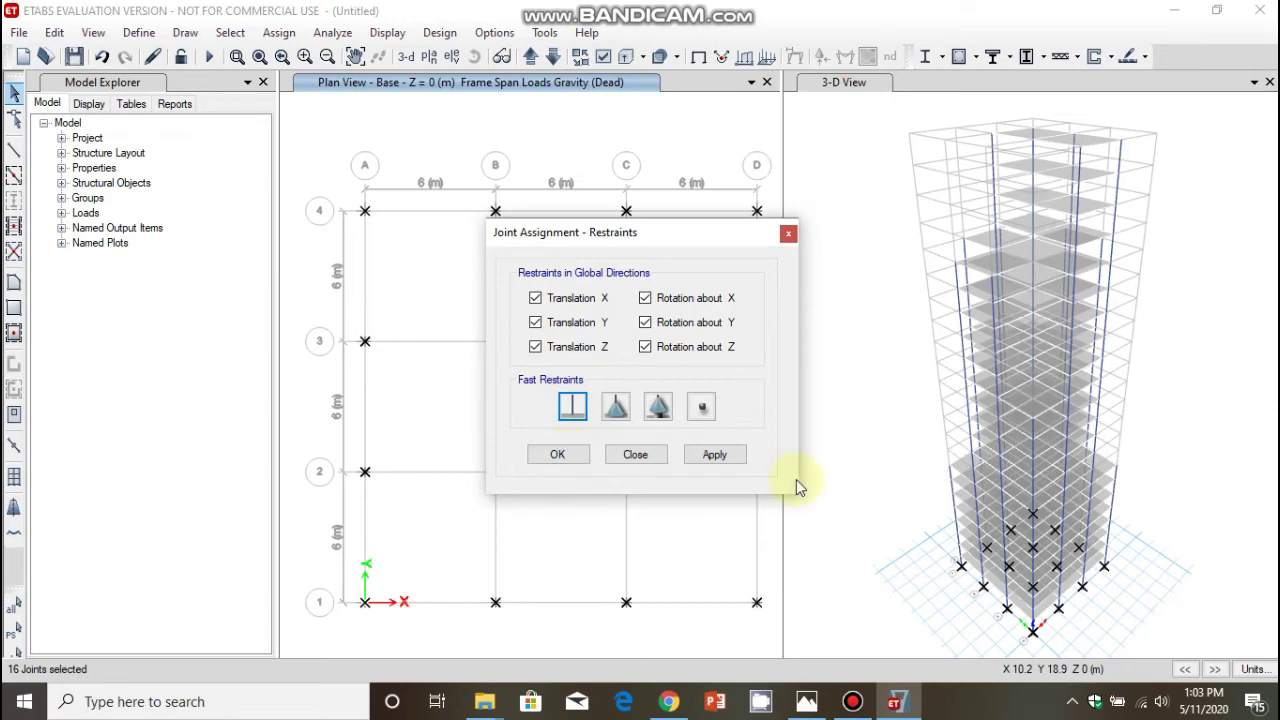
# Assign fixed restraints to the selected base joints, restraining translation and rotation in X, Y and Z
pyautogui.click(733, 457)
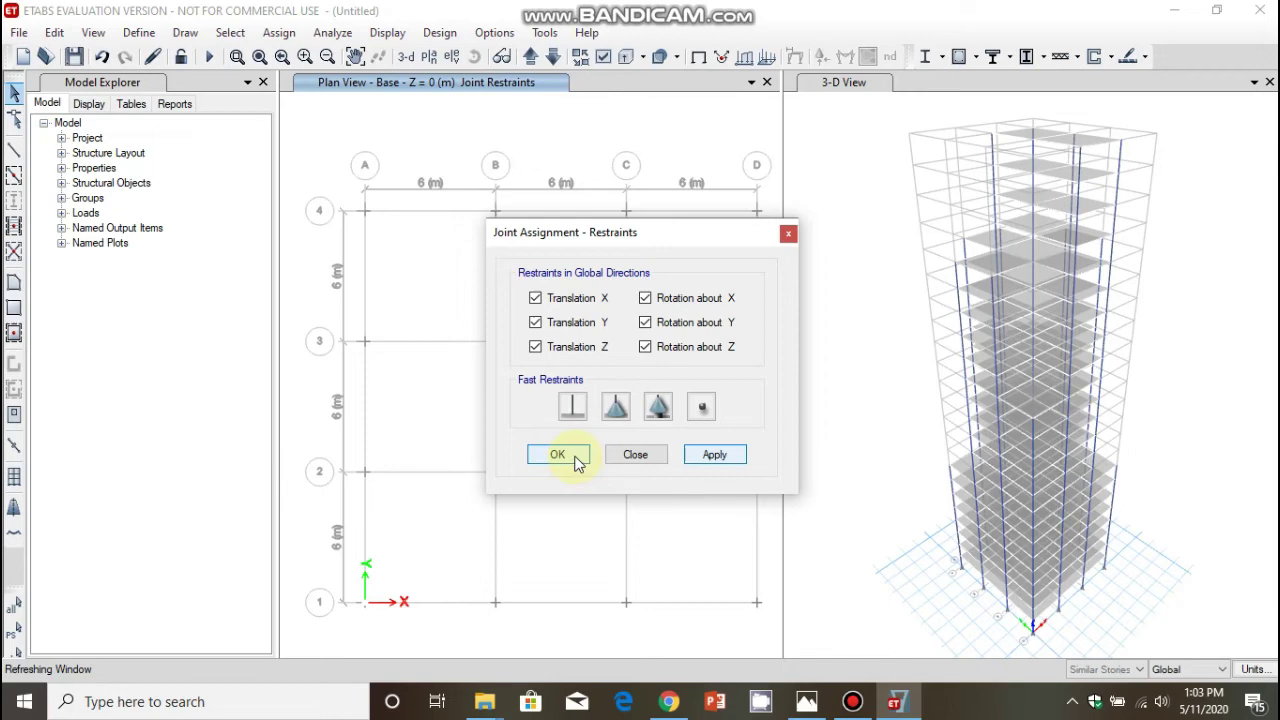
pyautogui.click(575, 462)
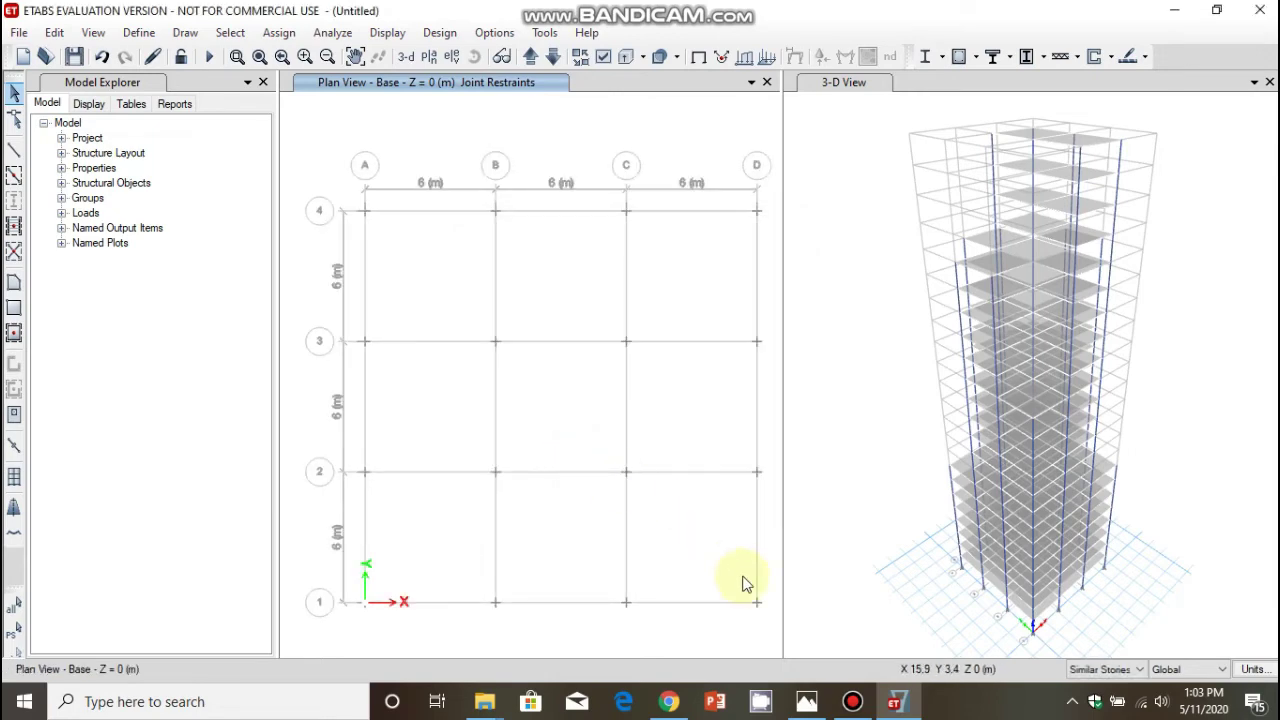
# Auto-draw cladding around the whole building, generated from its floors
pyautogui.click(185, 32)
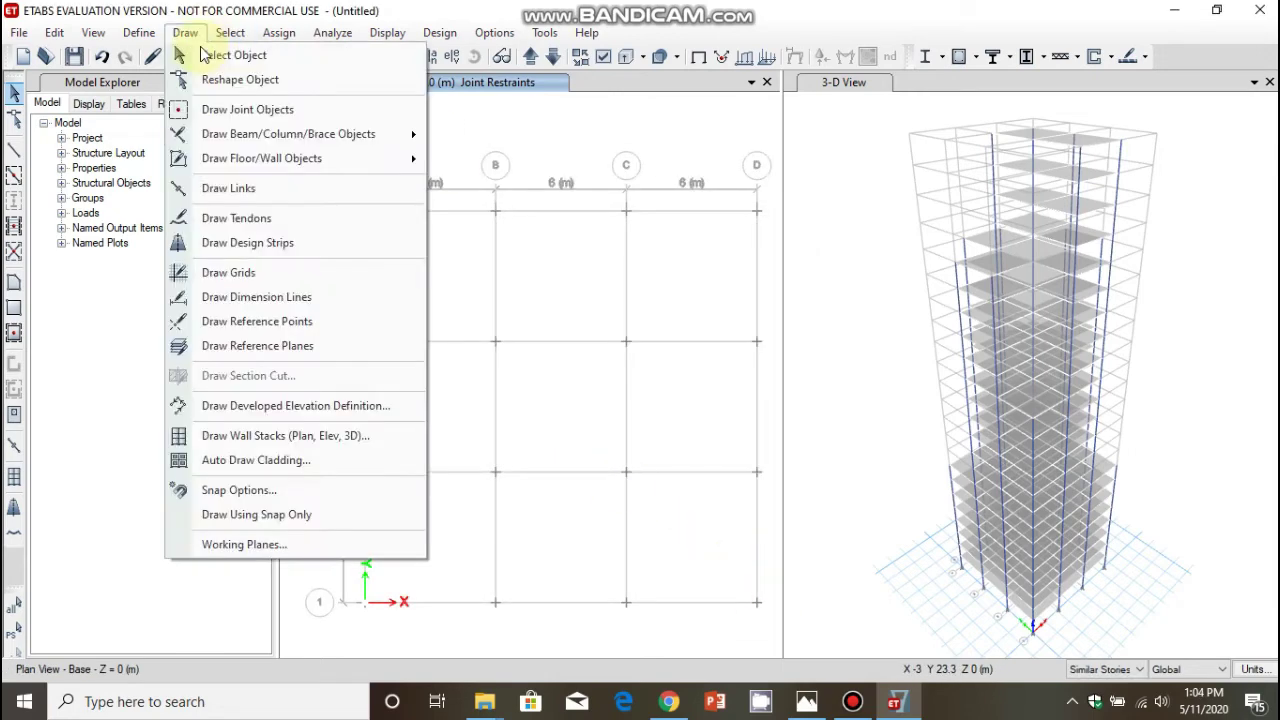
pyautogui.click(278, 464)
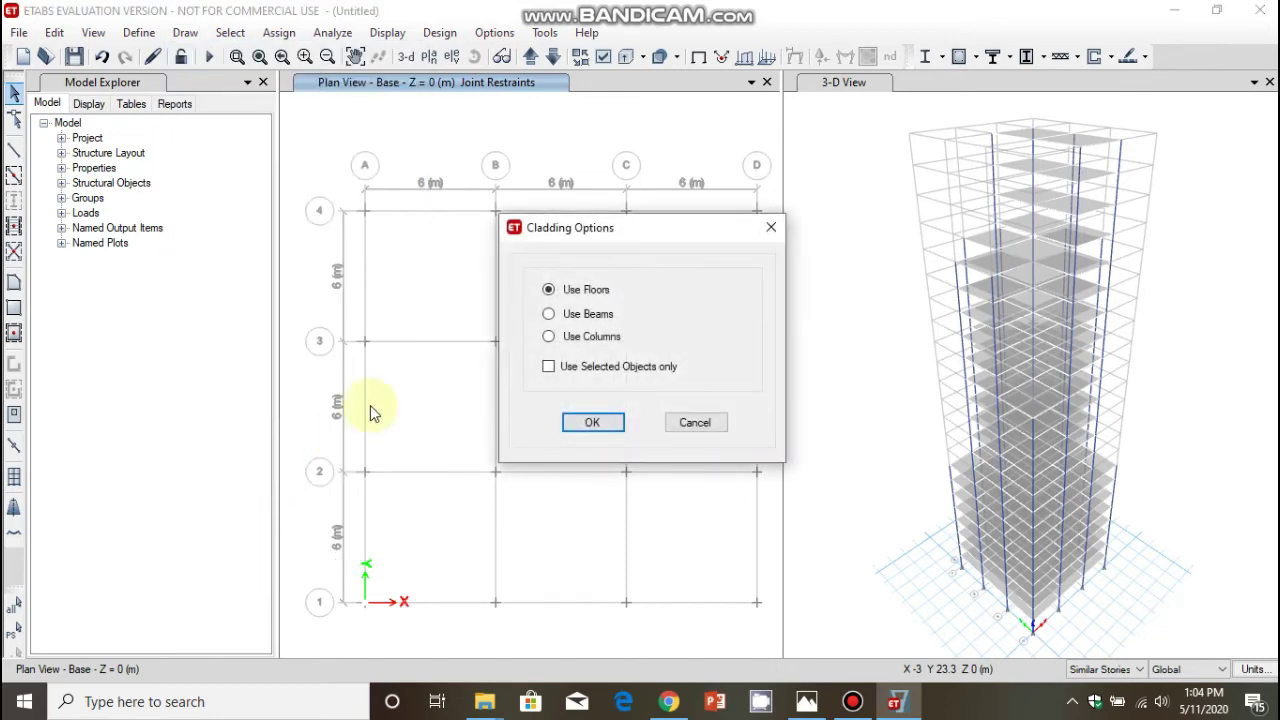
pyautogui.click(590, 421)
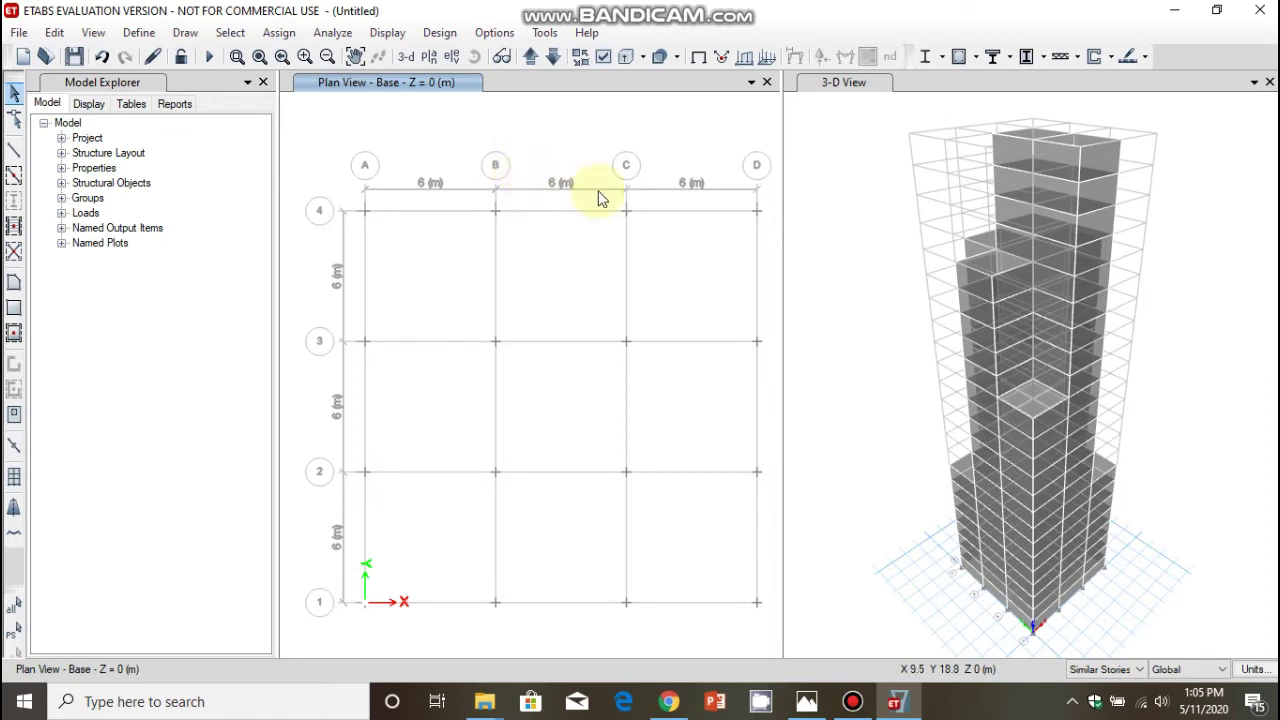
# Add a load pattern named wind of type Wind, with self weight multiplier 0 and Indian IS875:1987 auto lateral load
pyautogui.click(138, 33)
pyautogui.click(138, 34)
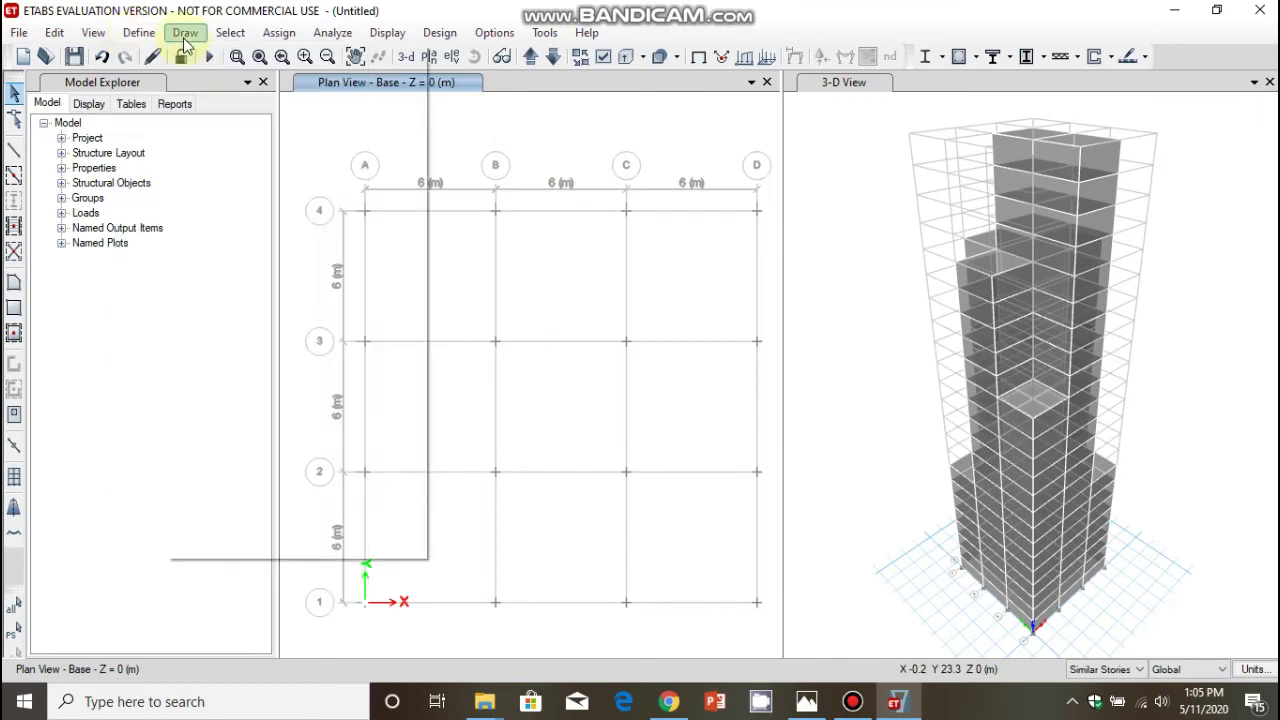
pyautogui.click(141, 34)
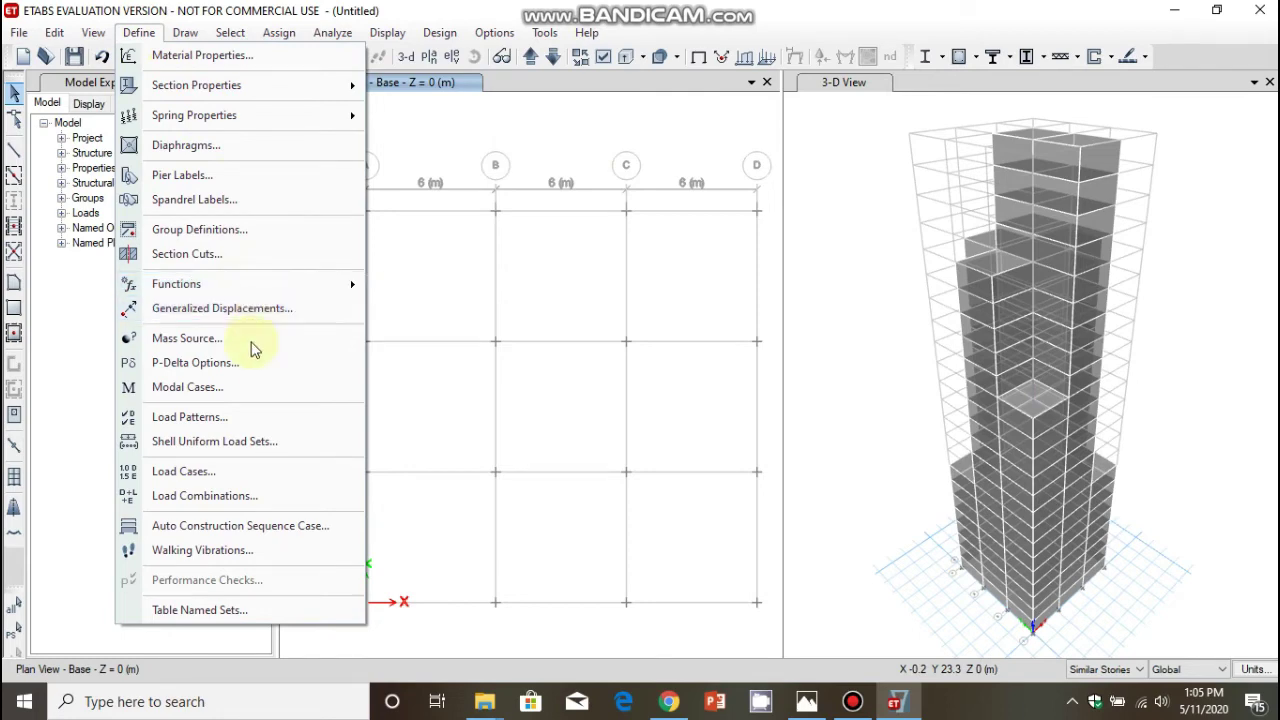
pyautogui.click(238, 418)
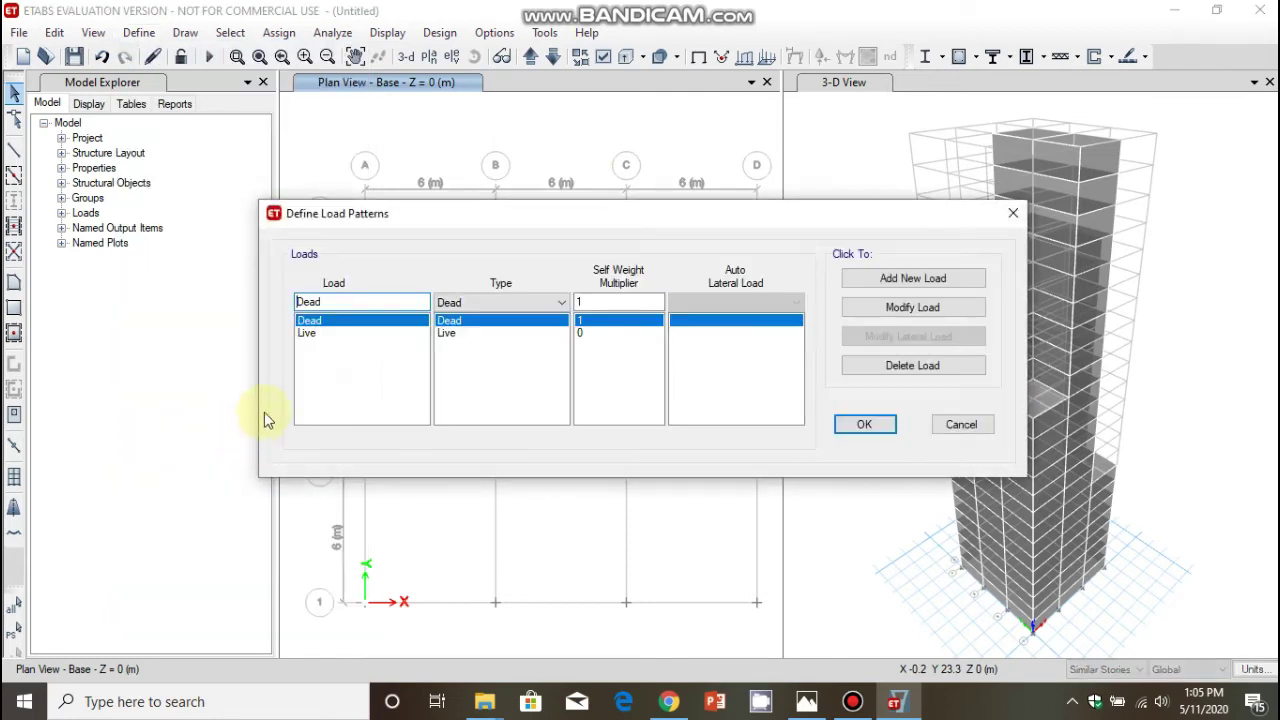
pyautogui.write('wind')
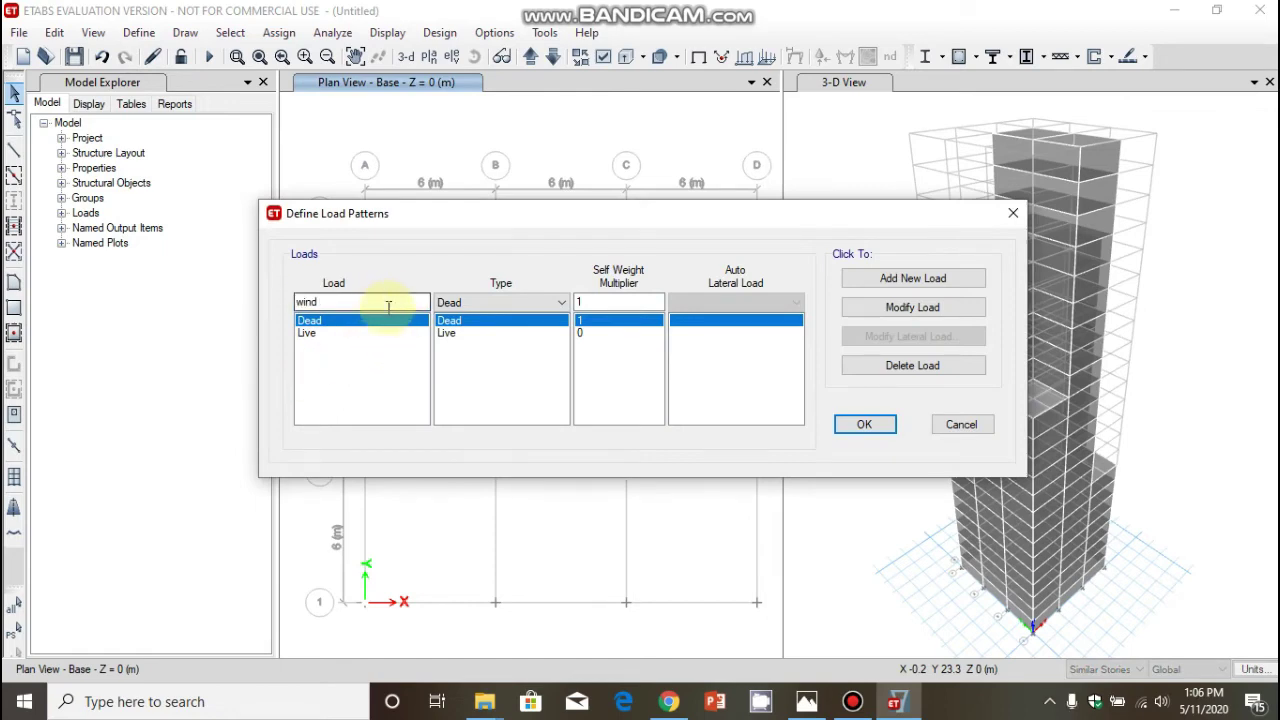
pyautogui.click(500, 303)
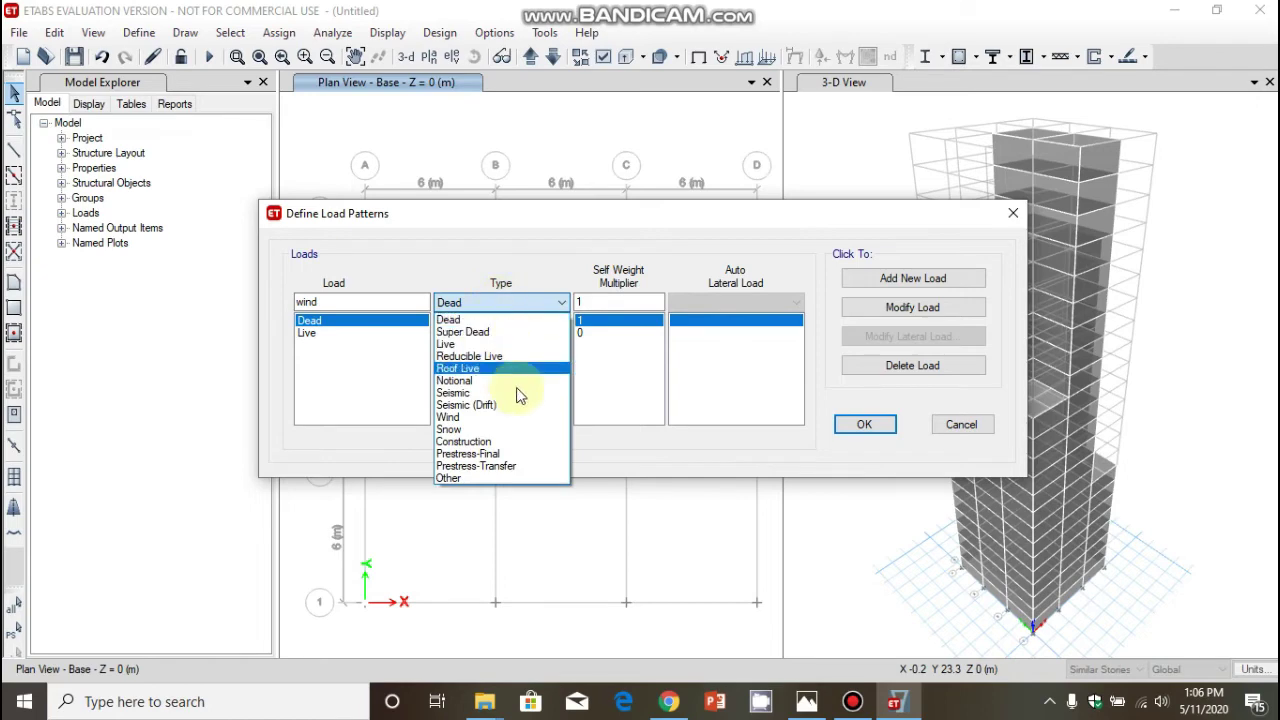
pyautogui.click(517, 418)
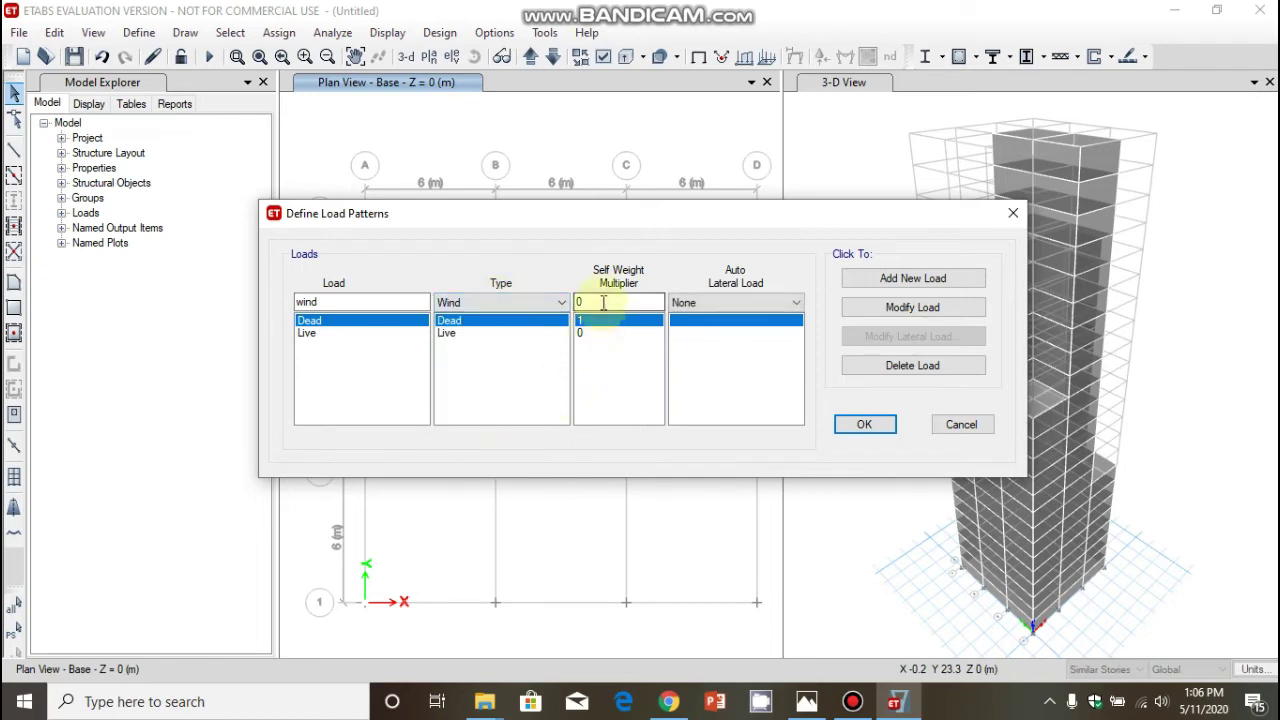
pyautogui.click(712, 302)
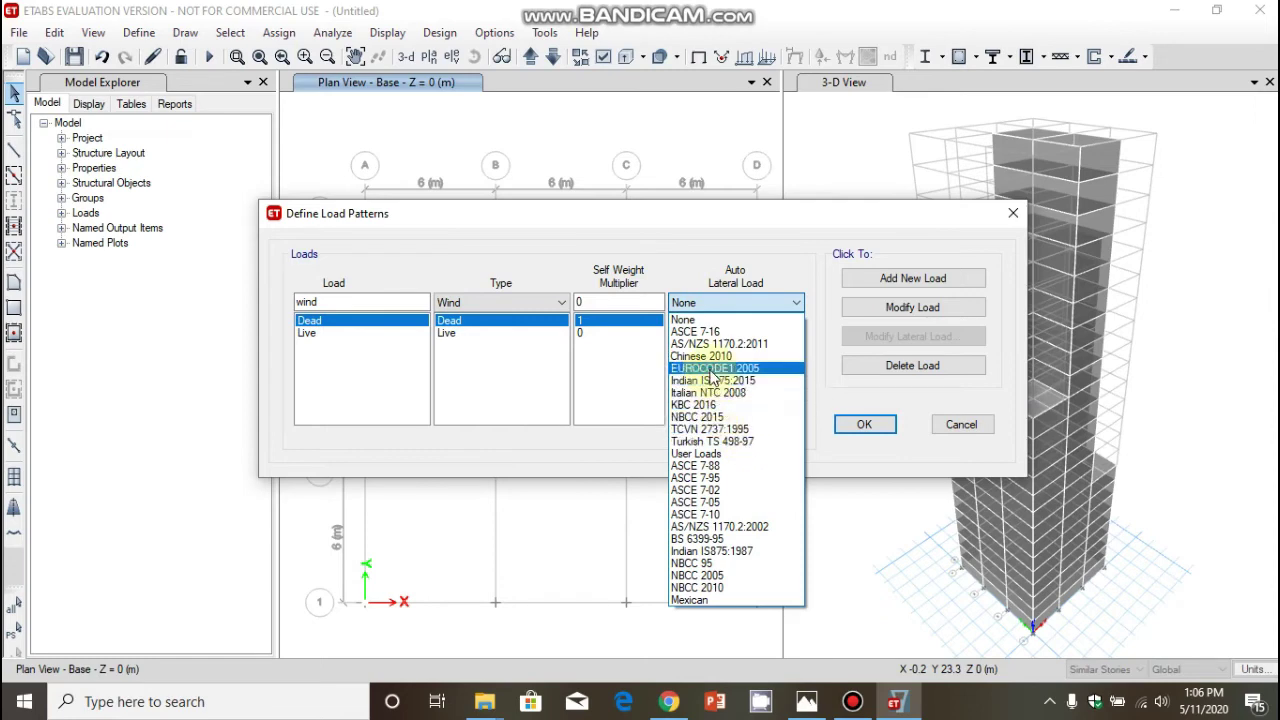
pyautogui.click(745, 550)
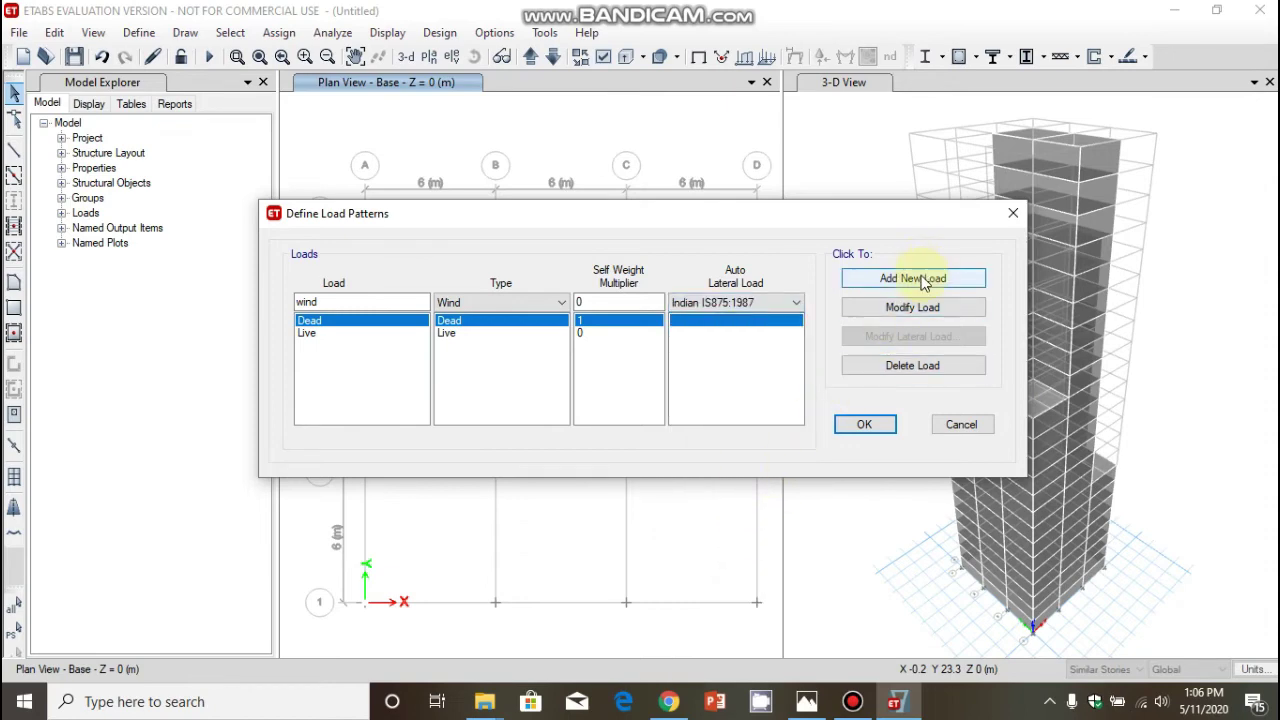
pyautogui.click(884, 286)
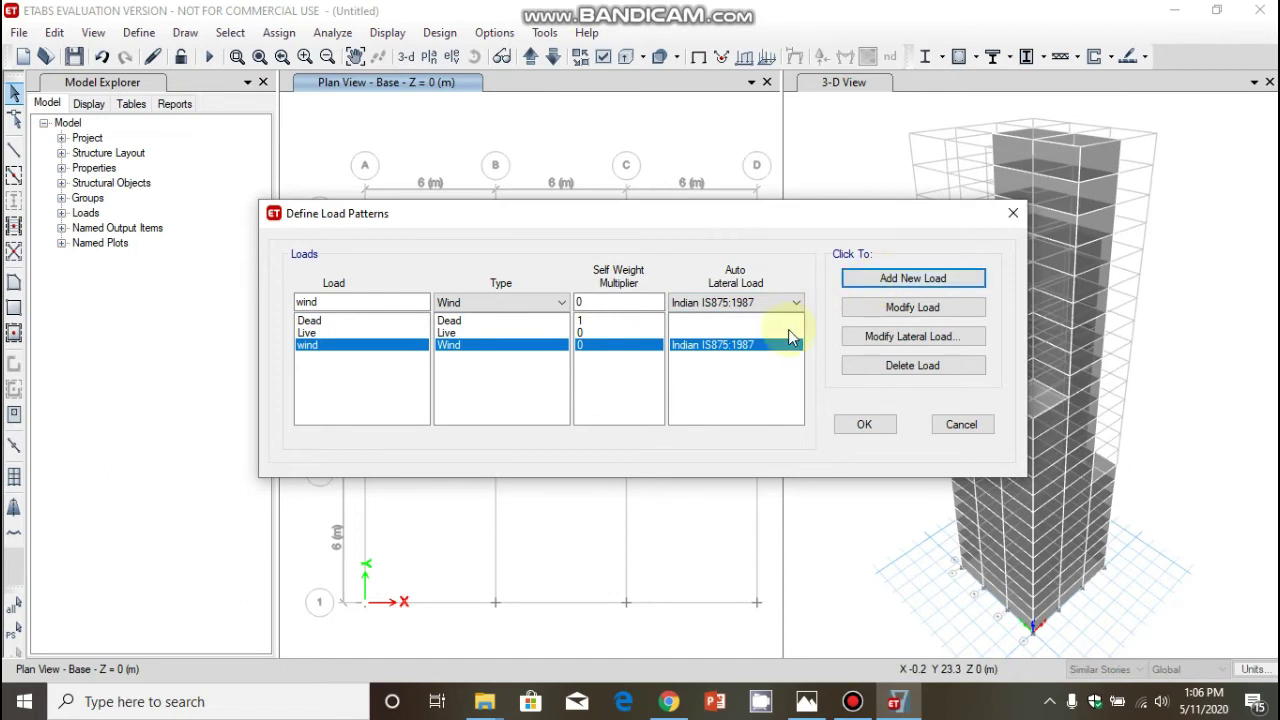
pyautogui.click(903, 313)
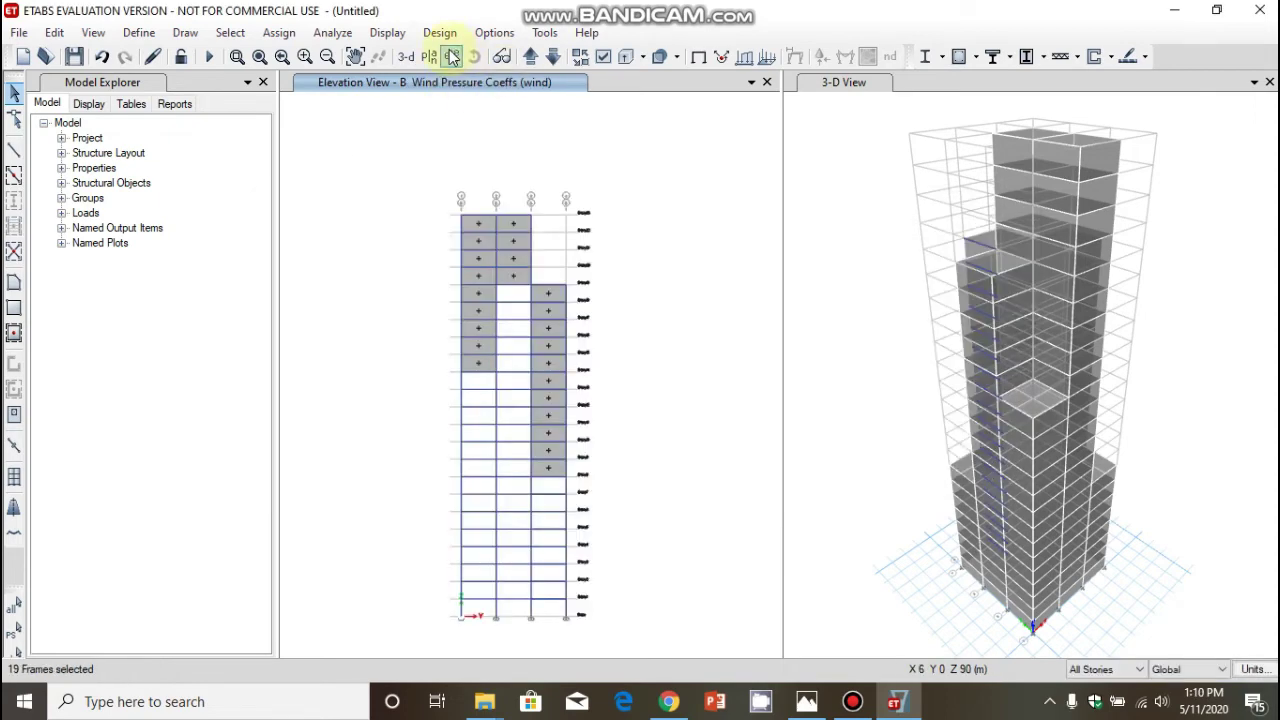
# Display the elevation view along grid line B
pyautogui.click(452, 57)
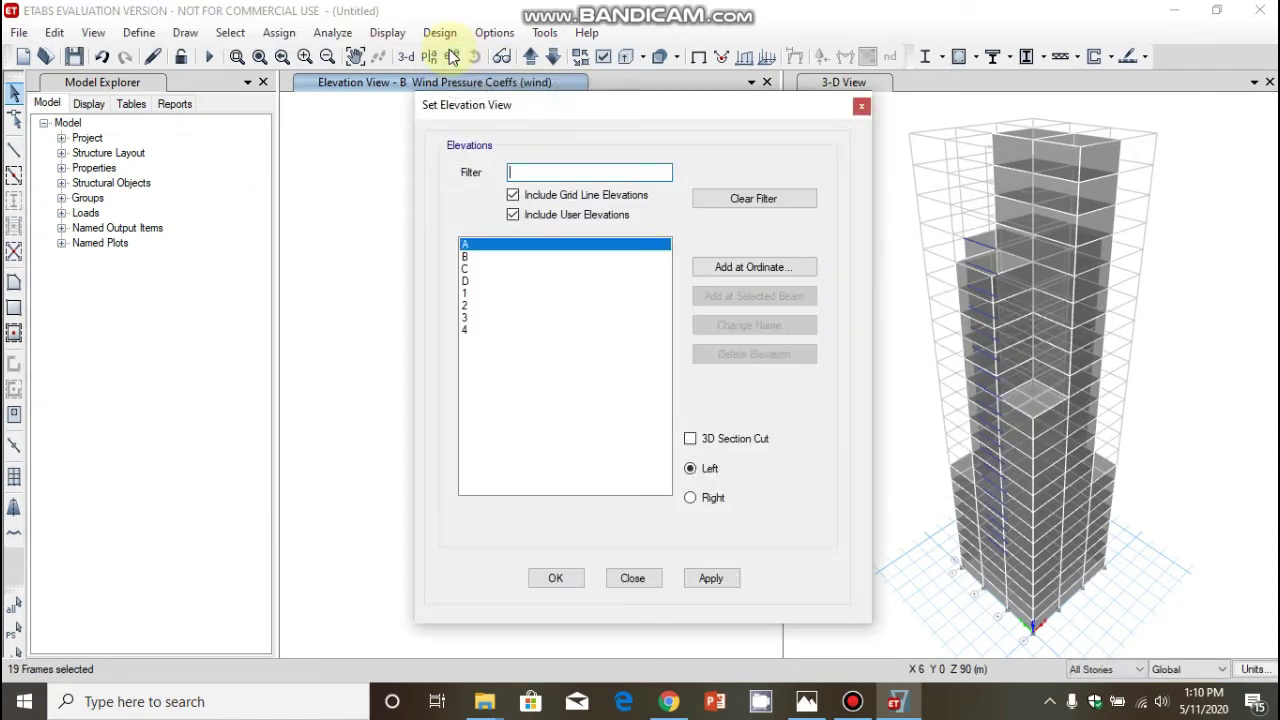
pyautogui.click(490, 258)
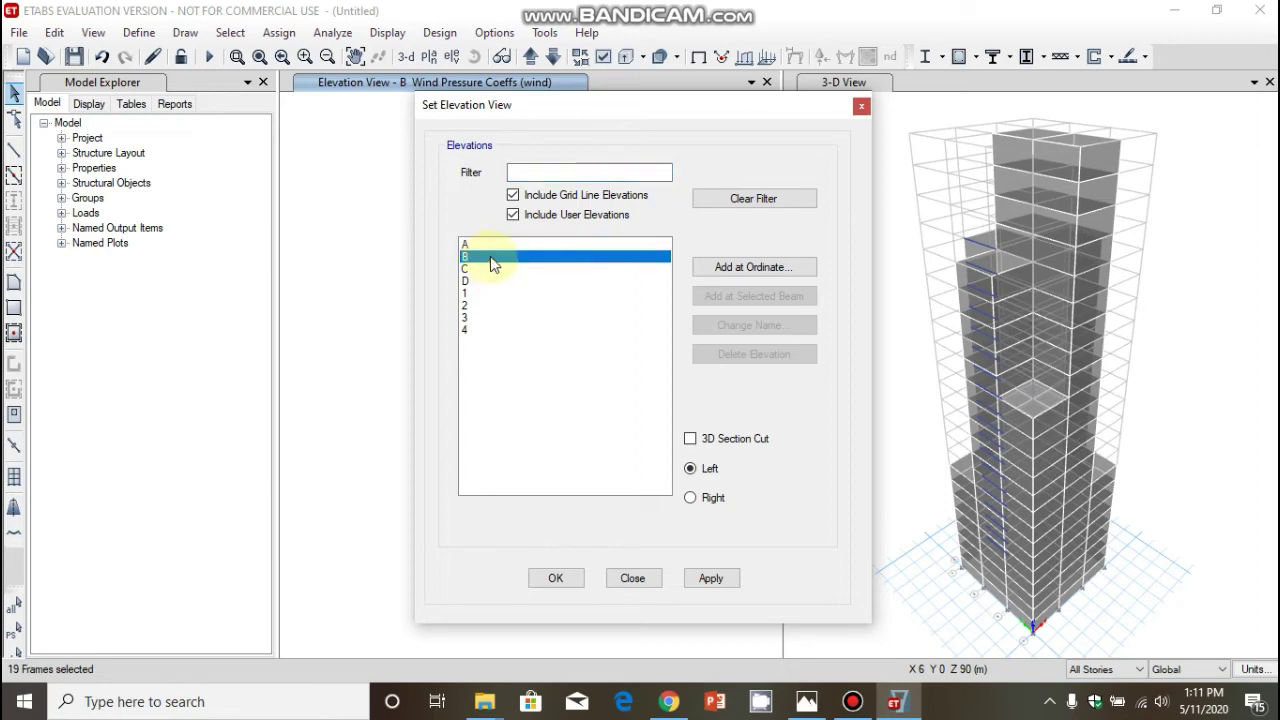
pyautogui.click(566, 580)
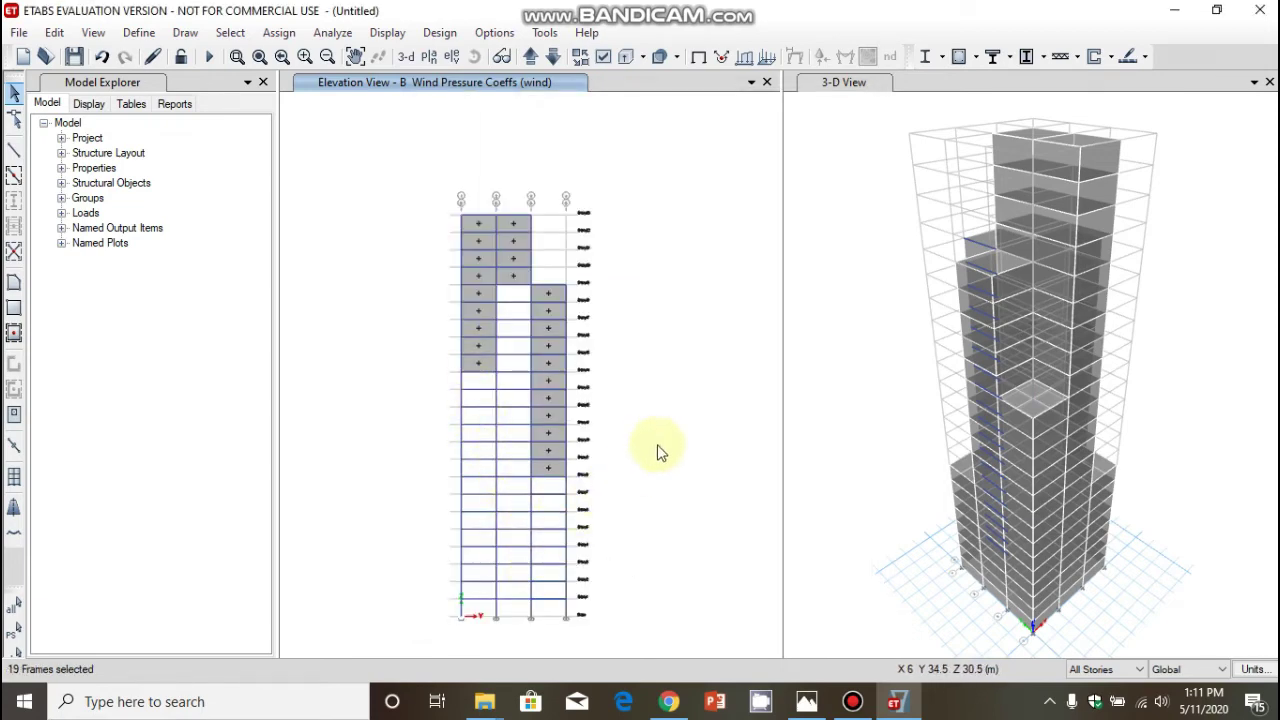
# Show the elevation along grid line C and select the cladding panels in all three of its bays
pyautogui.click(451, 56)
pyautogui.click(465, 268)
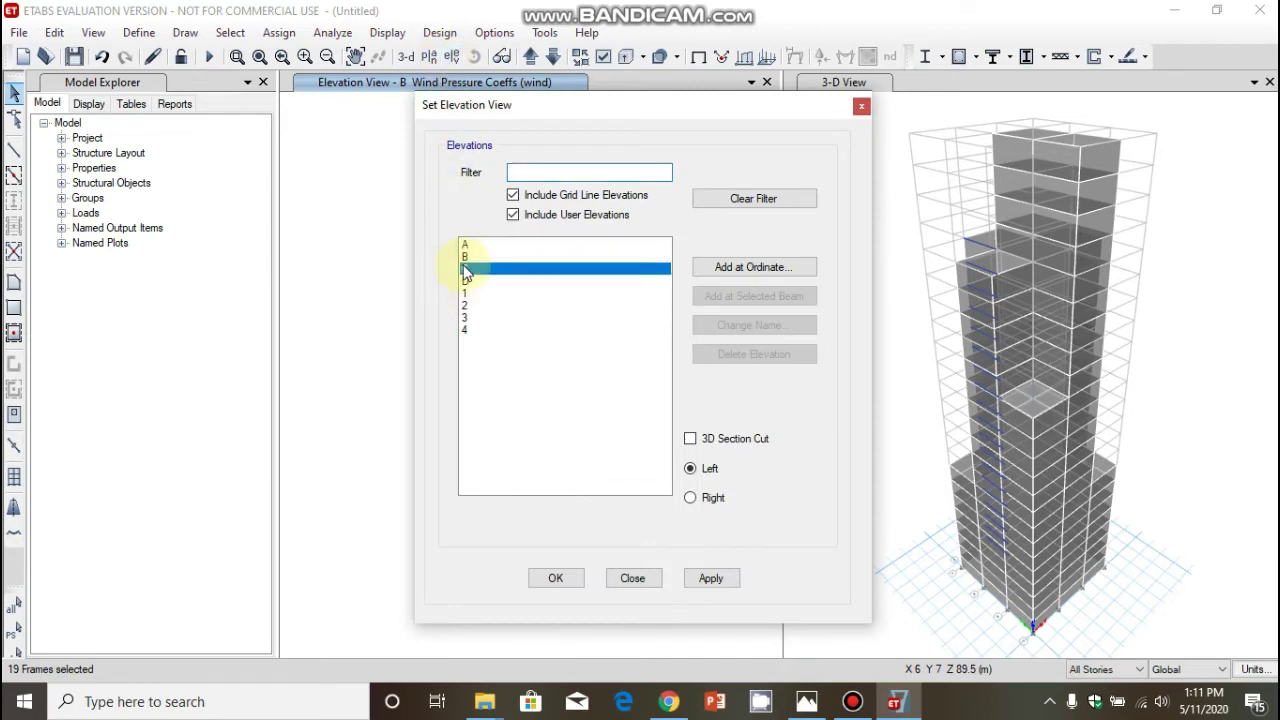
pyautogui.click(569, 587)
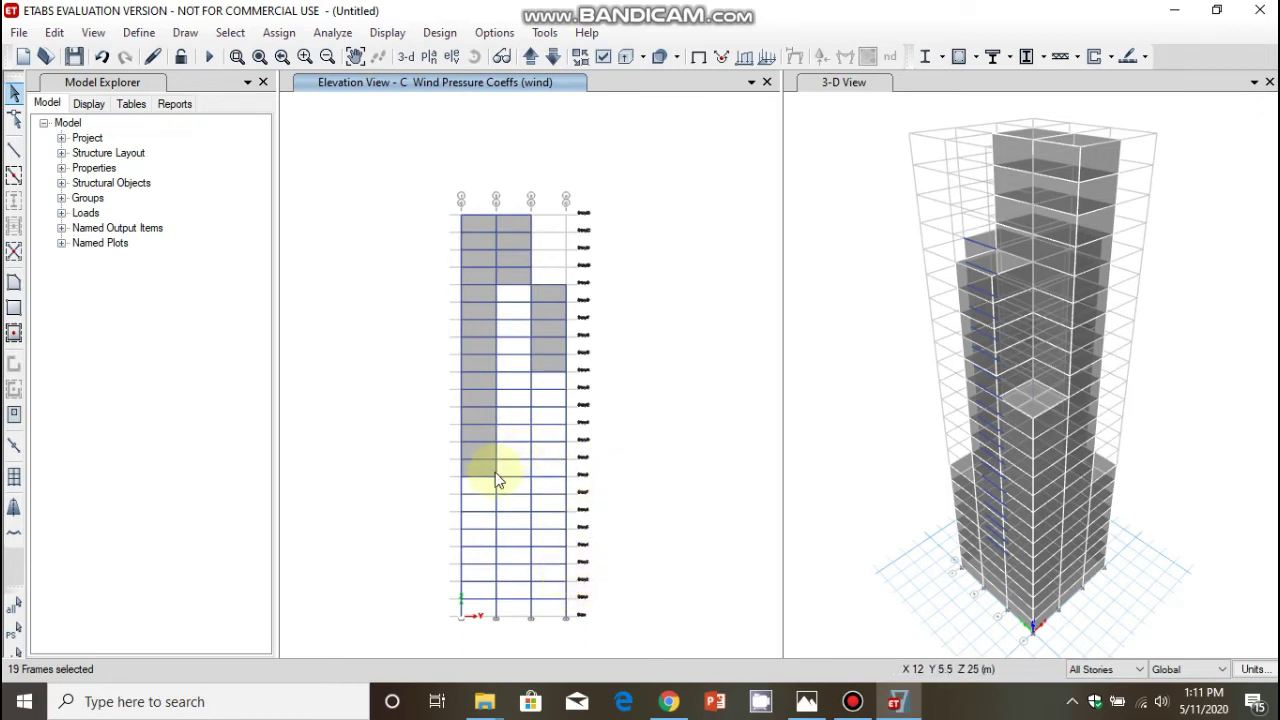
pyautogui.click(489, 465)
pyautogui.click(512, 268)
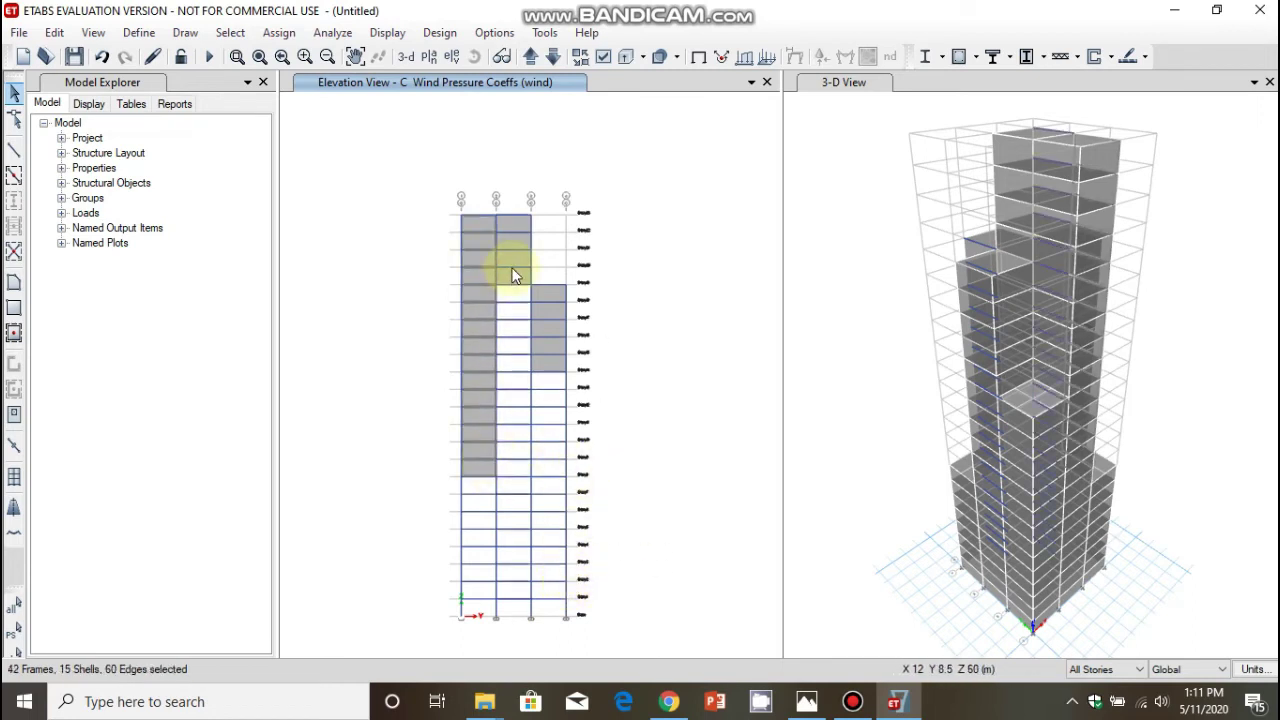
pyautogui.click(537, 294)
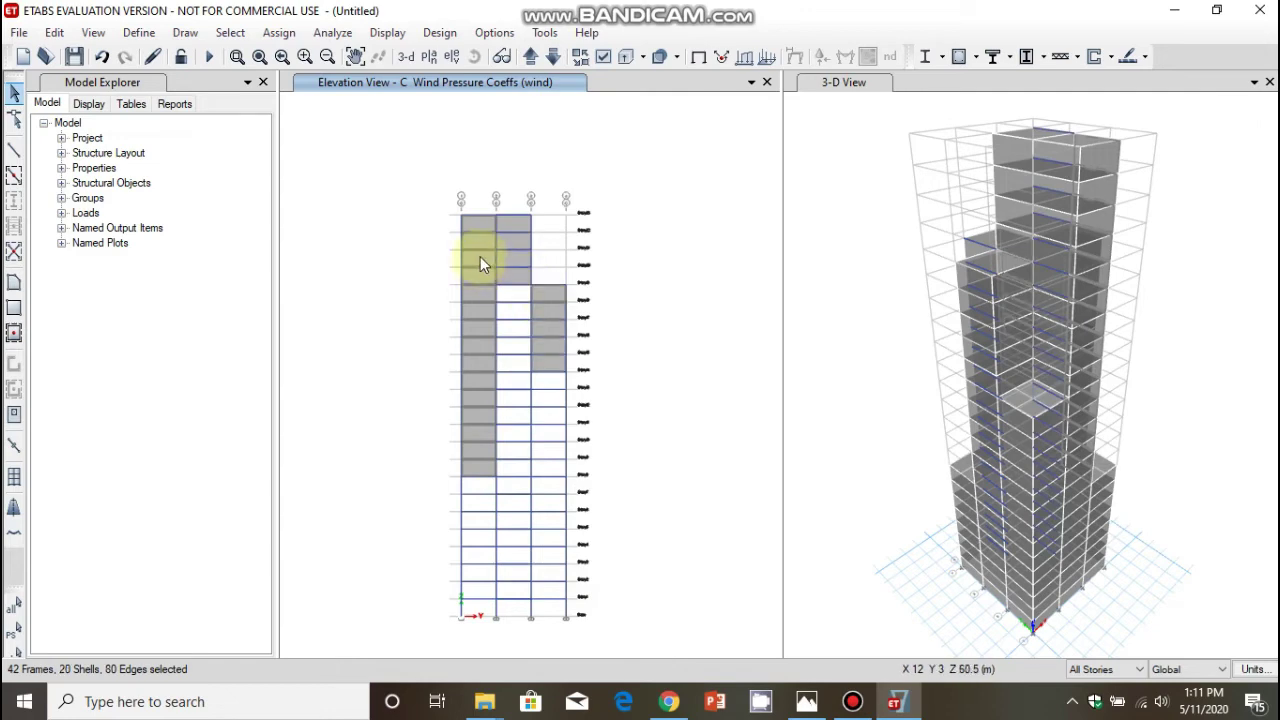
pyautogui.click(515, 262)
# Assign the selected cladding a wind pressure coefficient of -0.25 for the wind pattern, as Leeward or Sides (constant), replacing existing loads
pyautogui.click(278, 33)
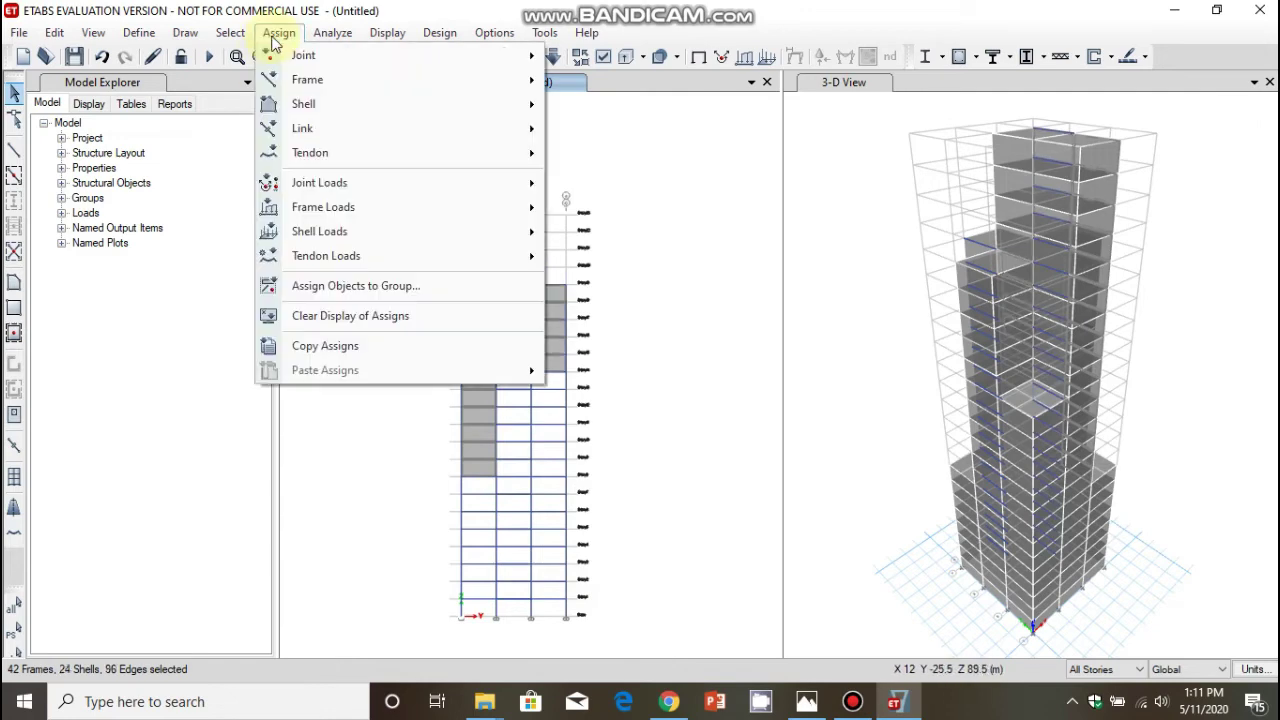
pyautogui.moveTo(321, 231)
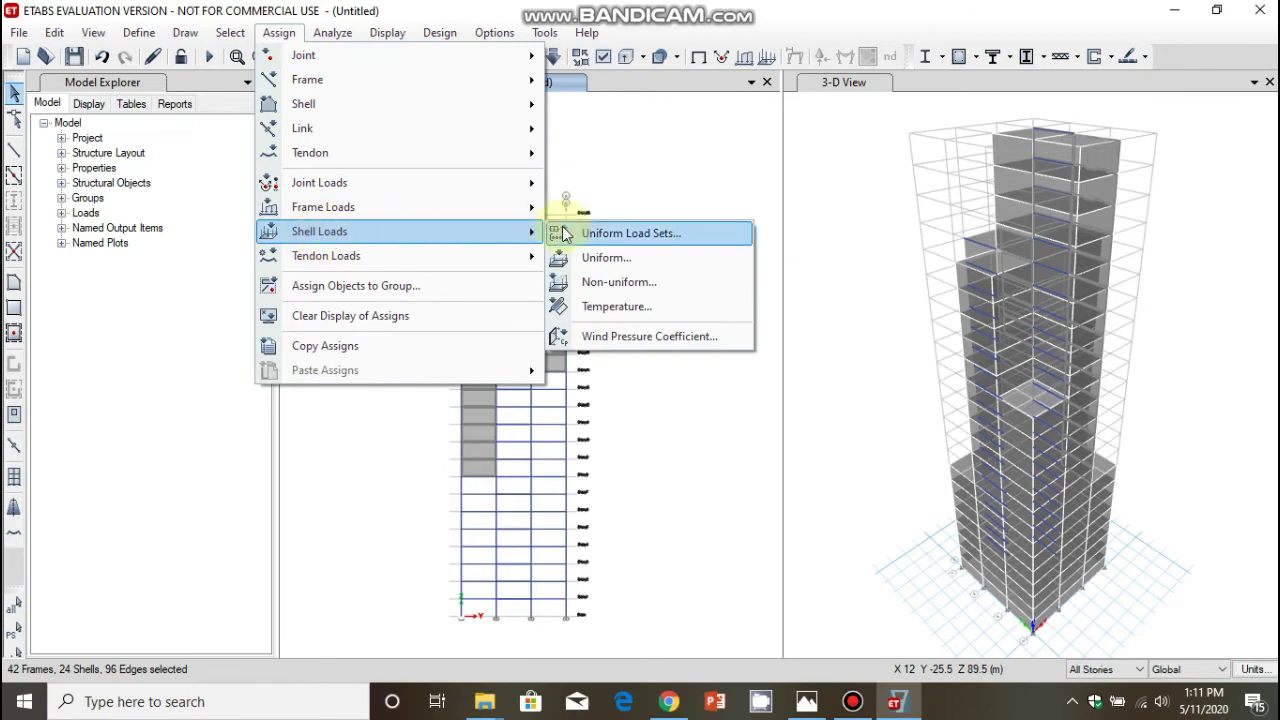
pyautogui.click(639, 338)
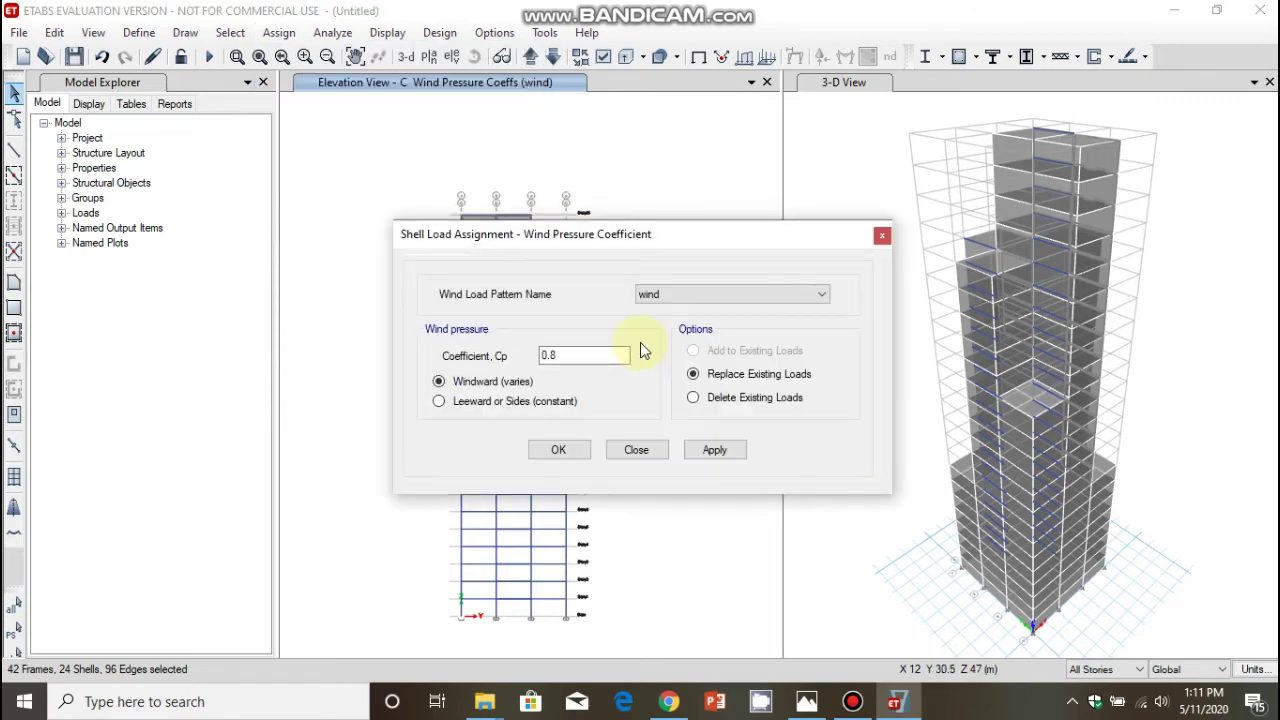
pyautogui.doubleClick(614, 354)
pyautogui.write('-0.25')
pyautogui.click(480, 402)
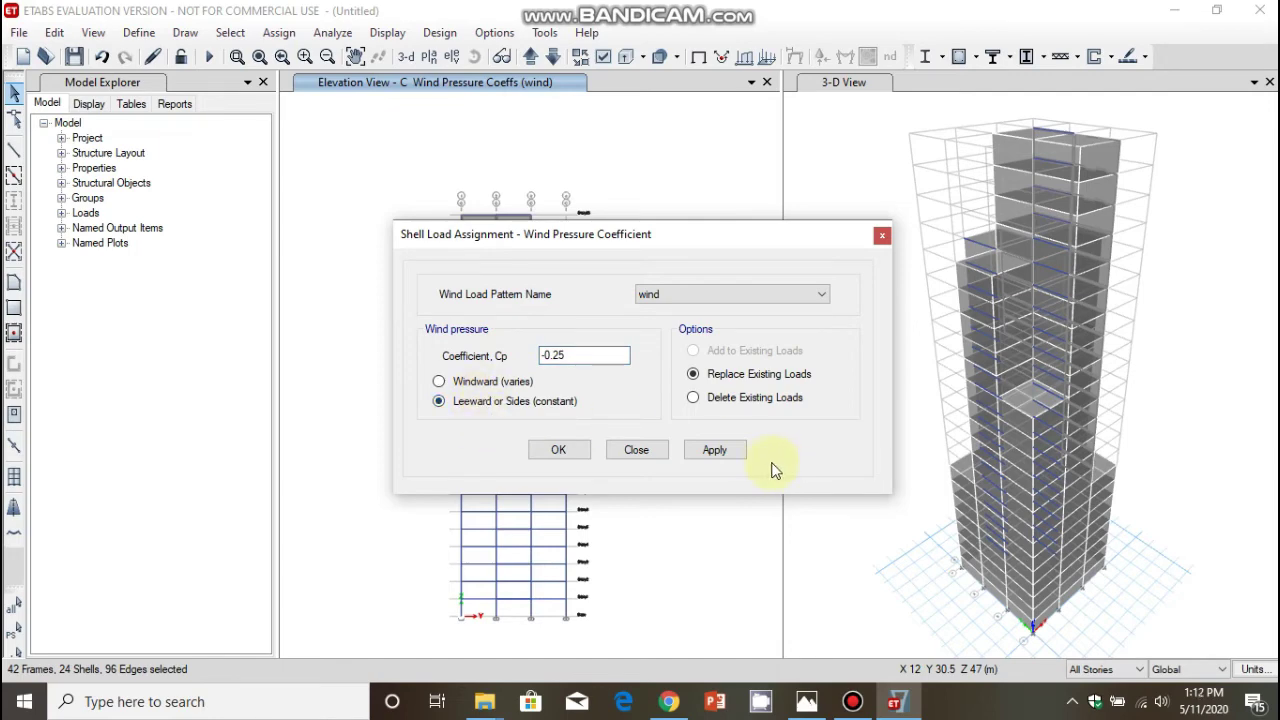
pyautogui.click(731, 455)
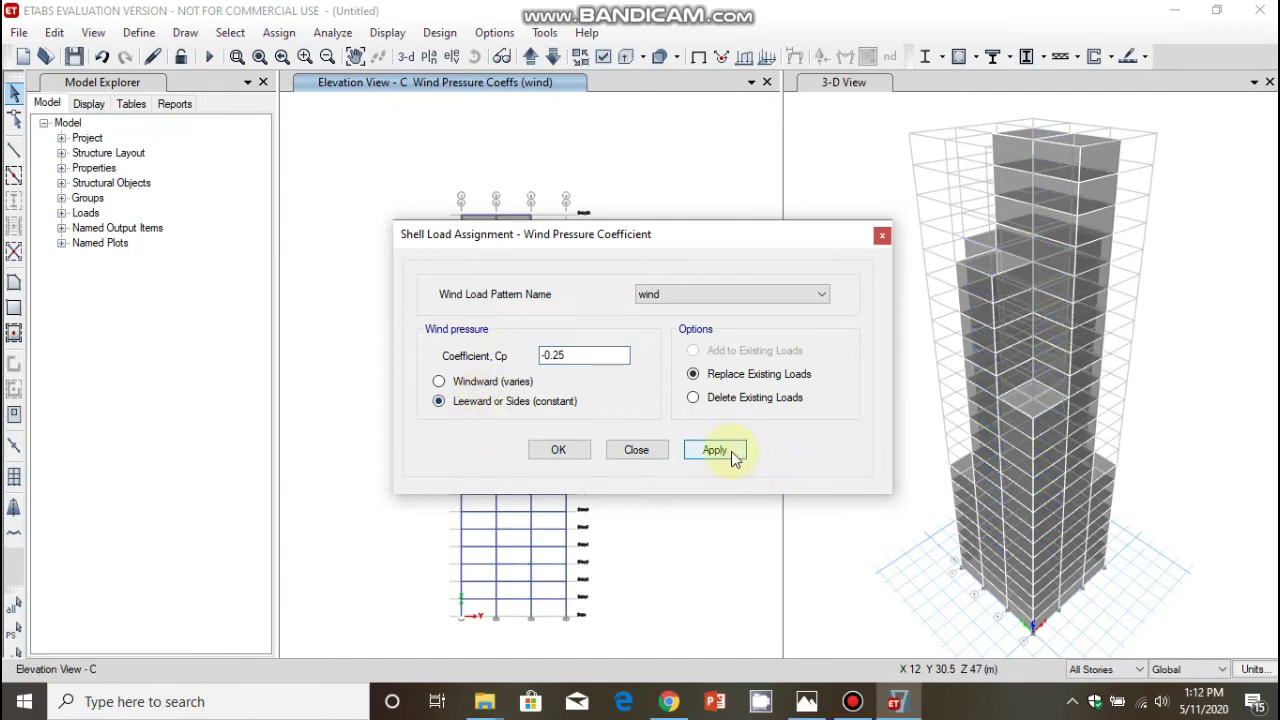
pyautogui.click(571, 457)
# Show the elevation along grid line D and select the cladding panels in all three of its bays
pyautogui.click(452, 56)
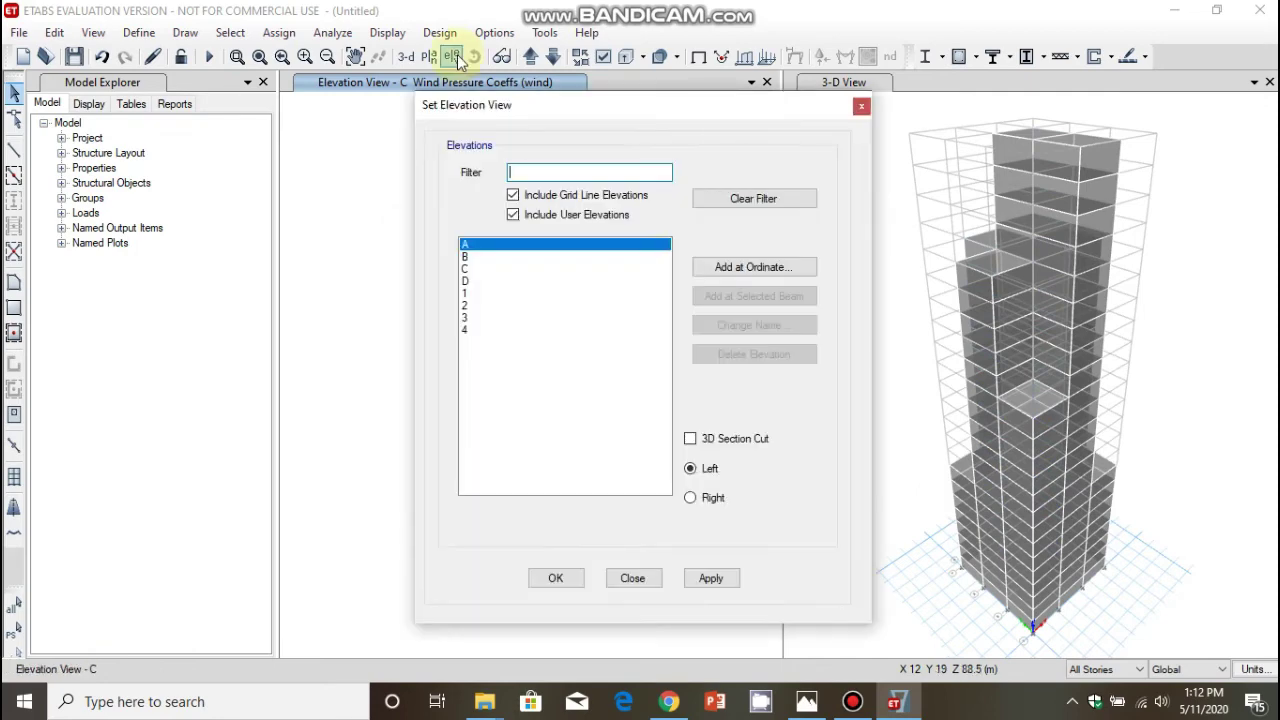
pyautogui.click(470, 270)
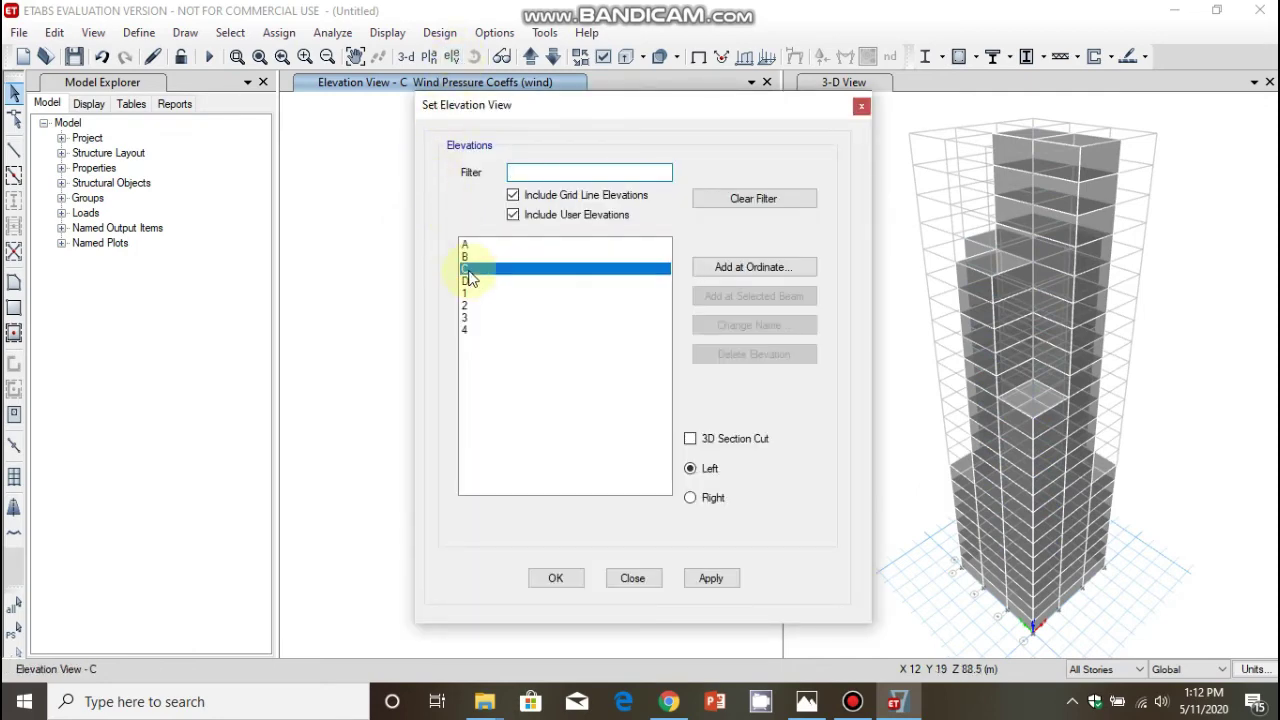
pyautogui.click(556, 579)
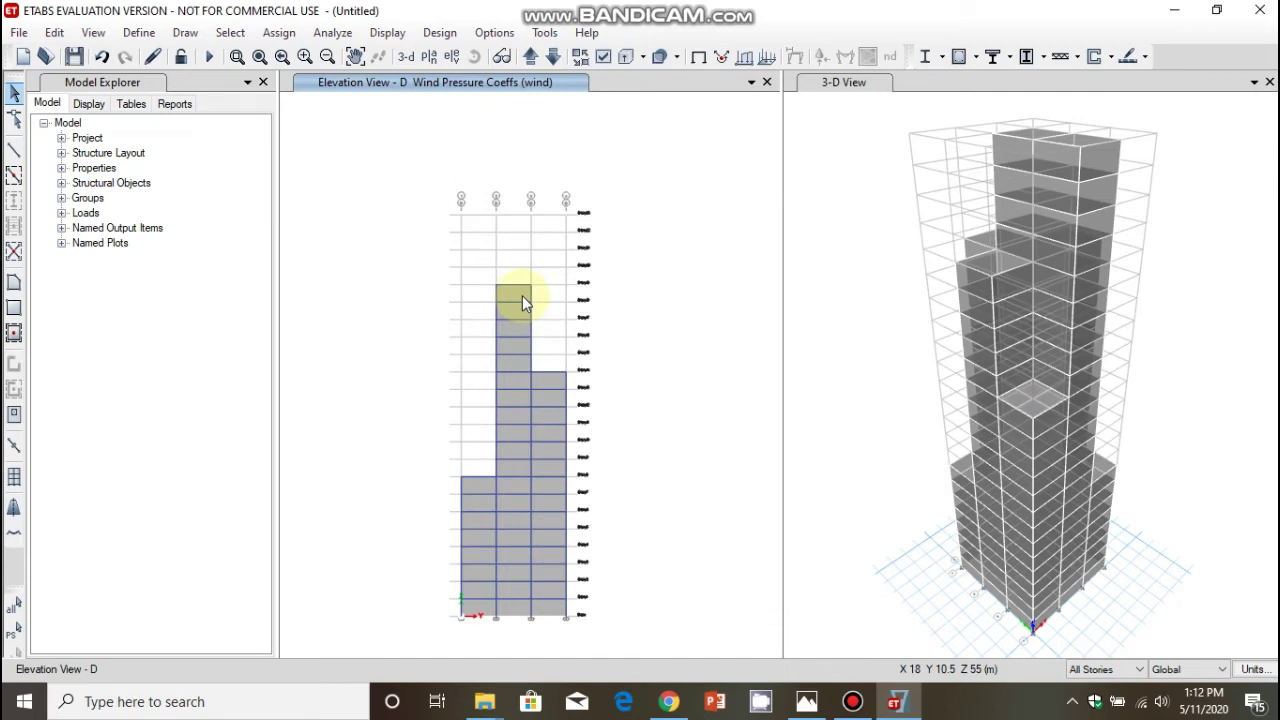
pyautogui.click(522, 295)
pyautogui.click(545, 410)
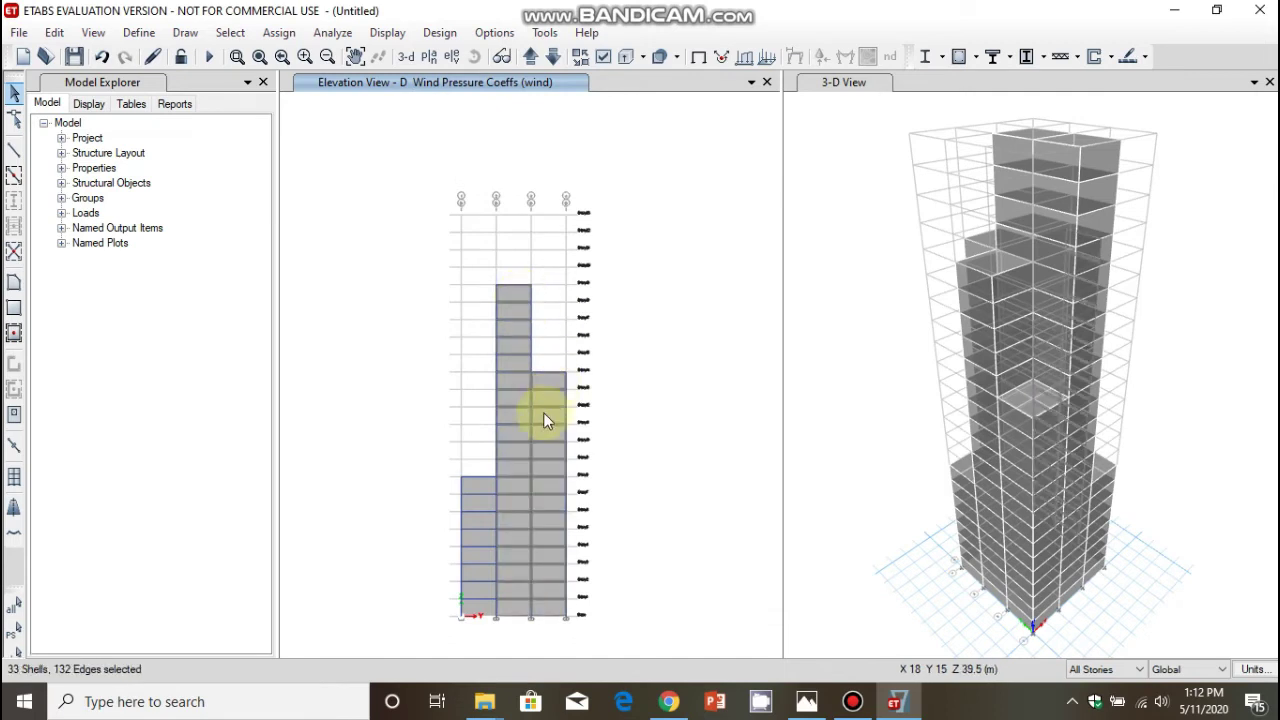
pyautogui.click(470, 493)
# Assign the grid line D cladding a wind pressure coefficient of -0.25 for the wind pattern, as Leeward or Sides (constant), replacing existing loads
pyautogui.click(274, 34)
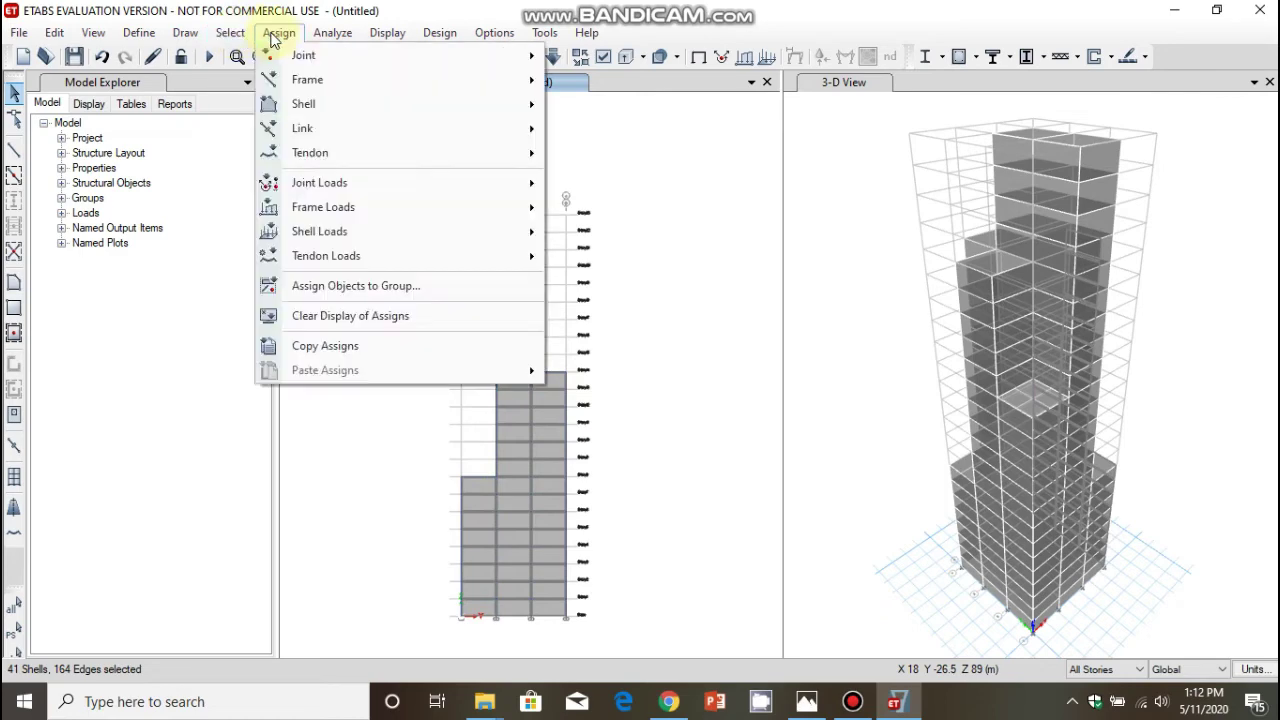
pyautogui.click(281, 38)
pyautogui.click(283, 37)
pyautogui.click(283, 37)
pyautogui.click(283, 38)
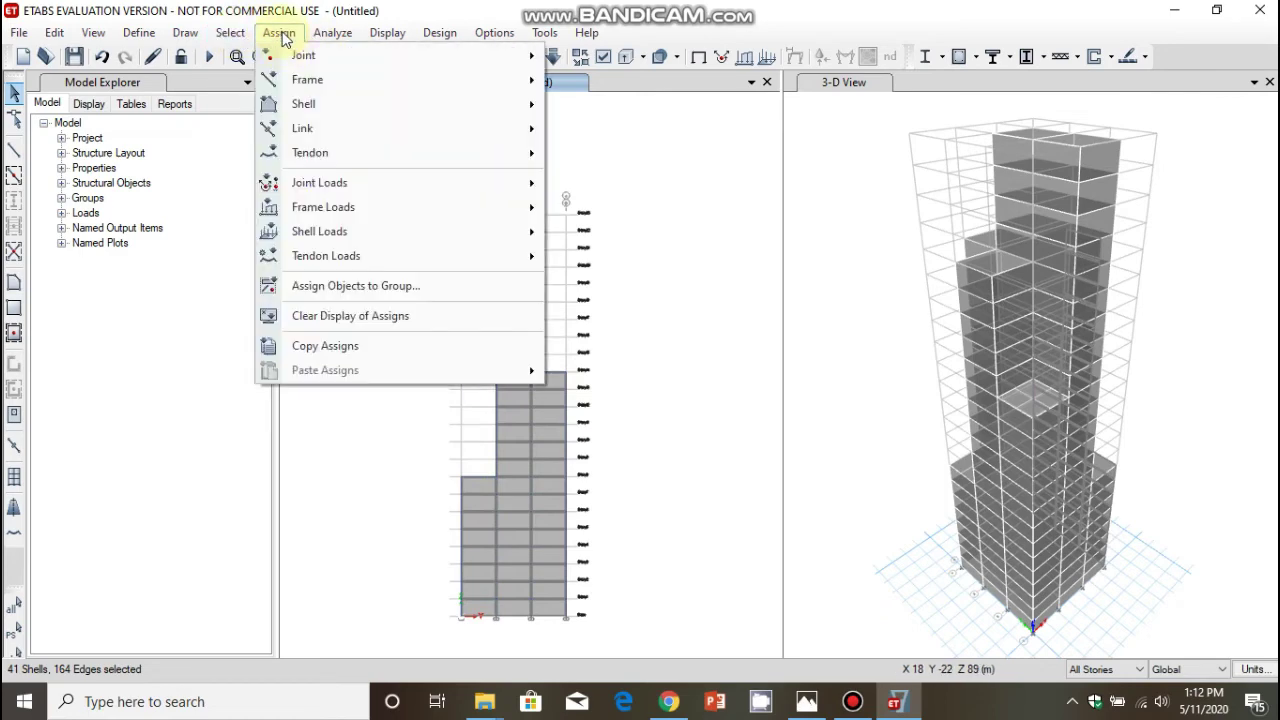
pyautogui.moveTo(480, 233)
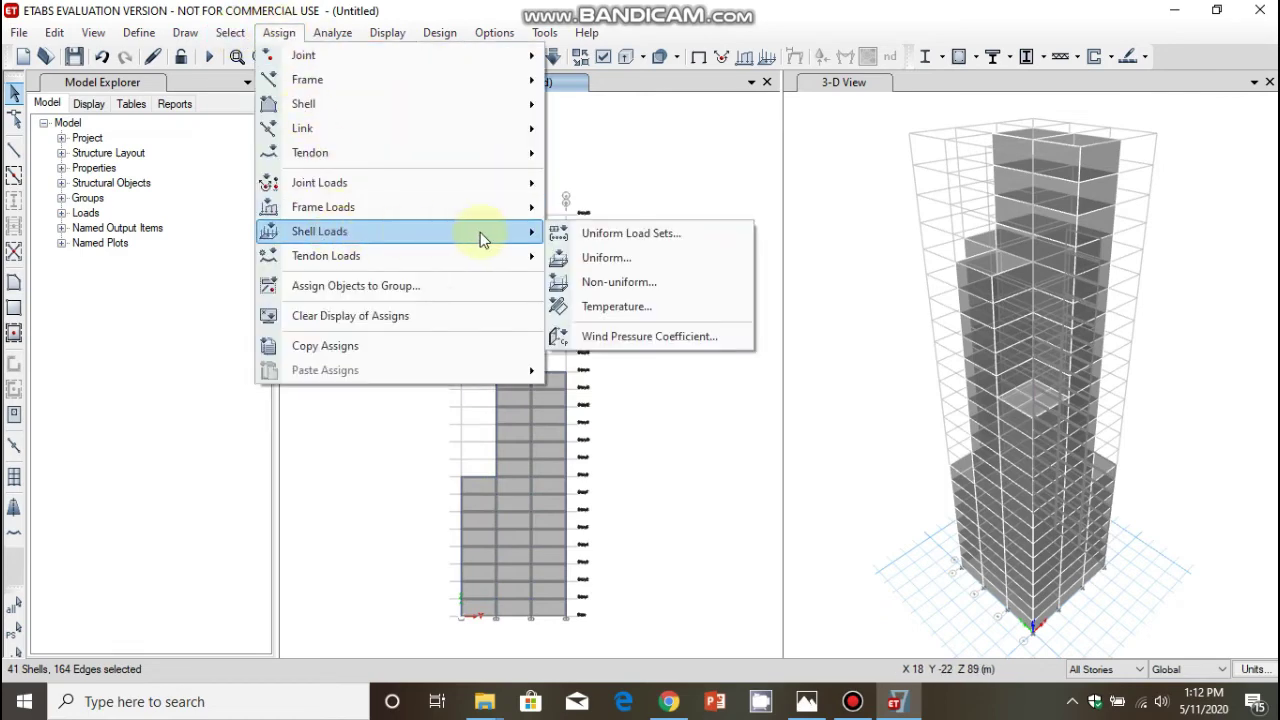
pyautogui.click(640, 337)
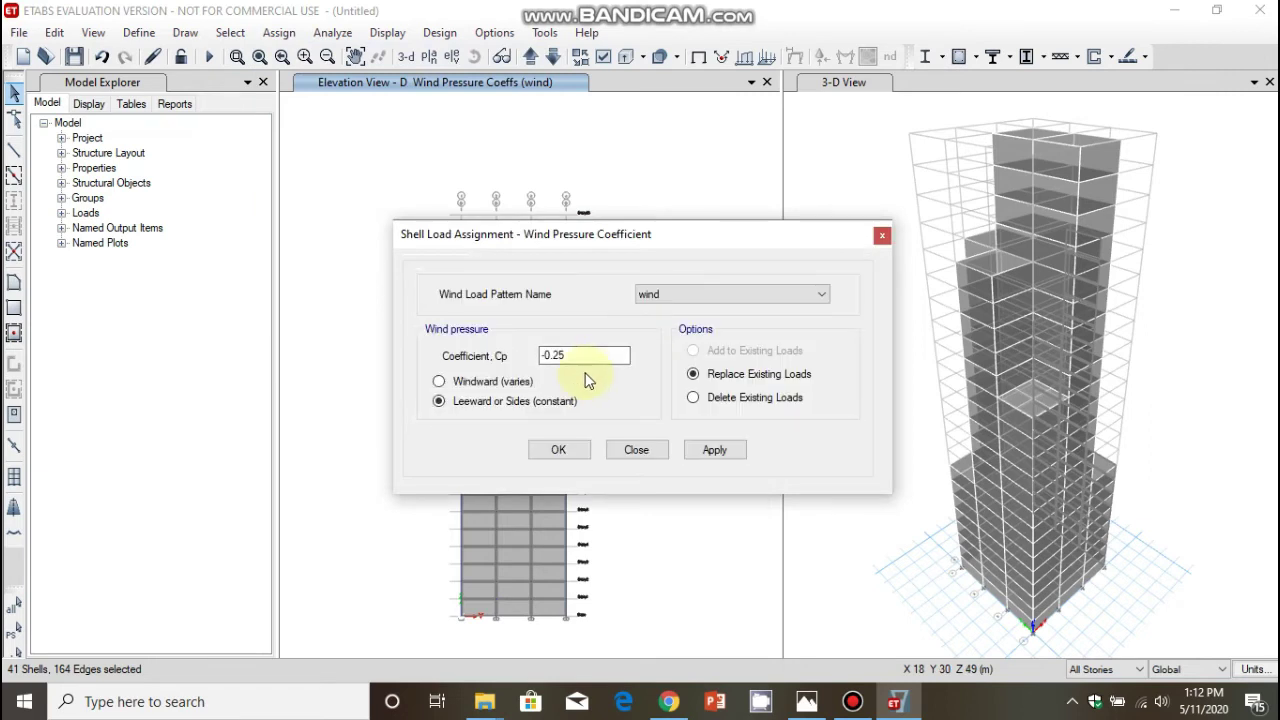
pyautogui.click(559, 451)
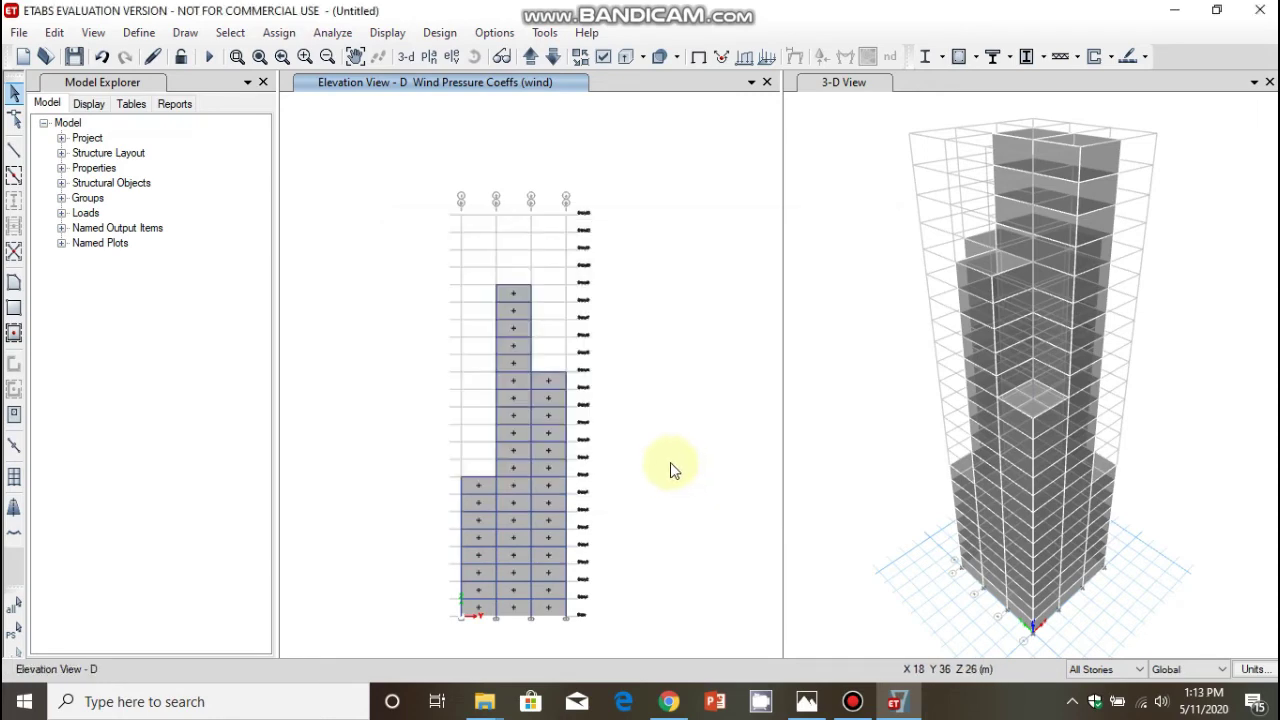
# Show the elevation along grid line 1 and select the cladding panels in all three of its bays
pyautogui.click(451, 57)
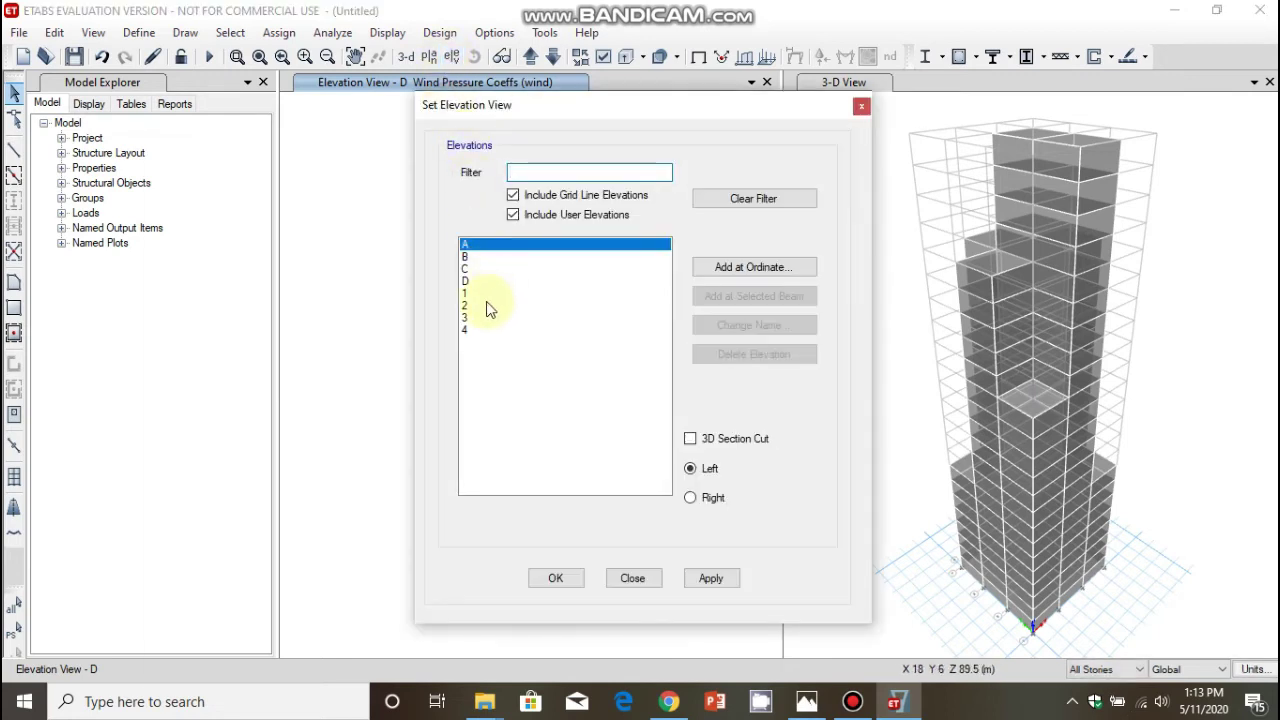
pyautogui.click(476, 296)
pyautogui.click(710, 580)
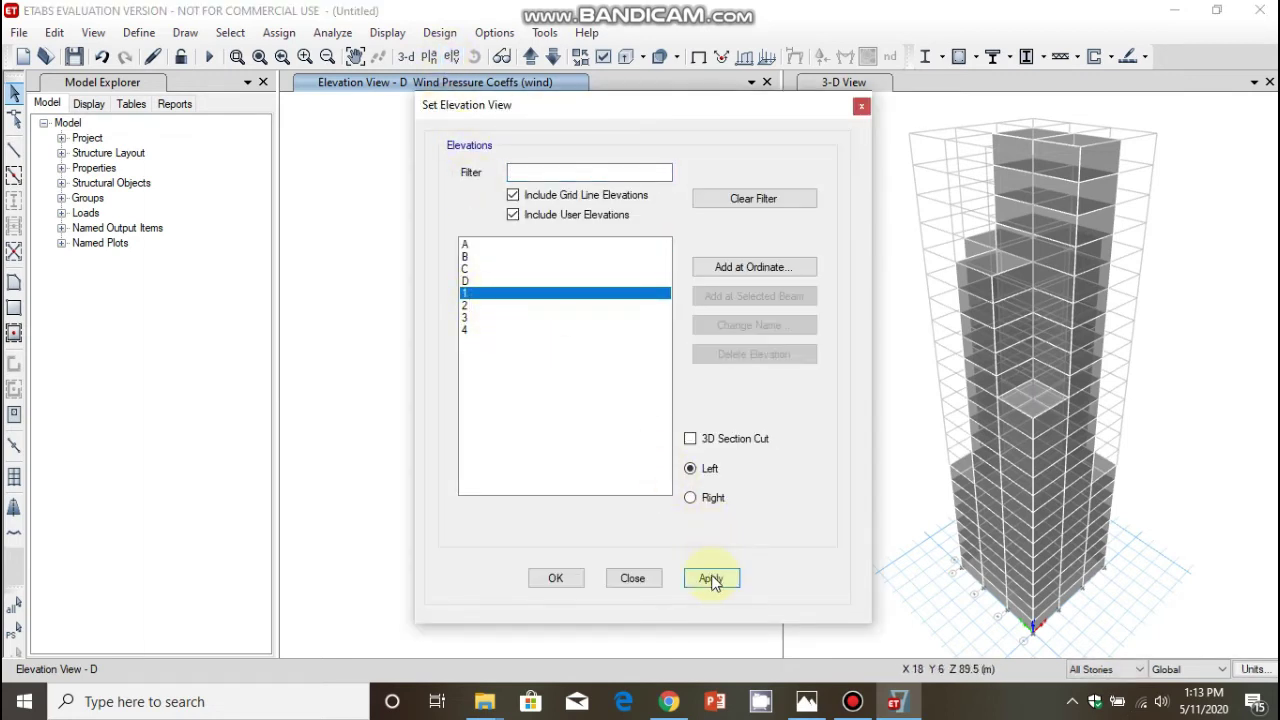
pyautogui.click(556, 578)
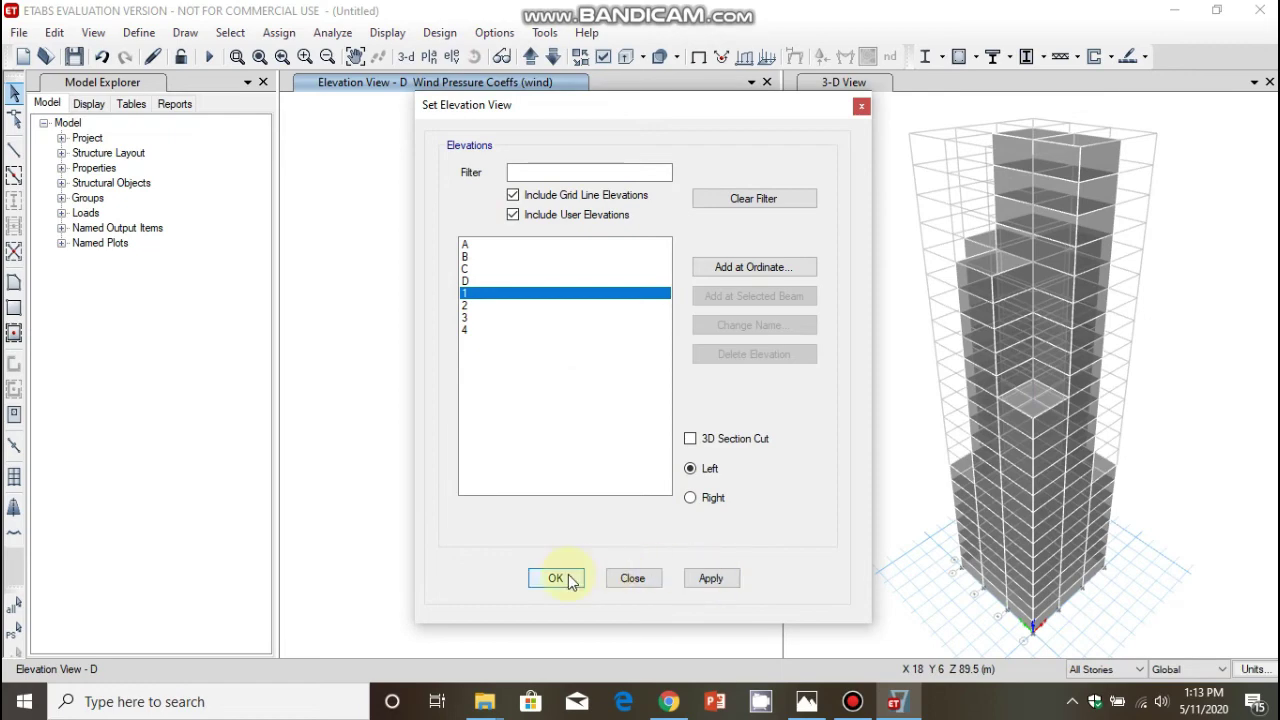
pyautogui.click(467, 386)
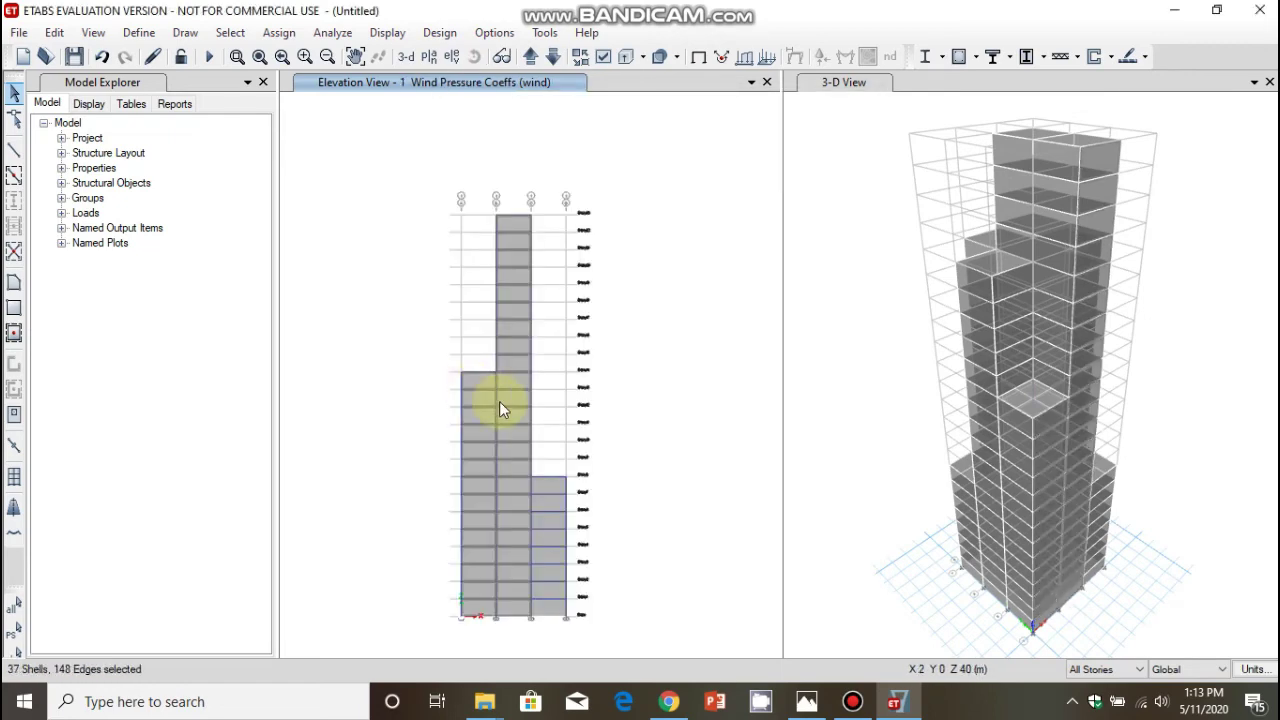
pyautogui.click(557, 484)
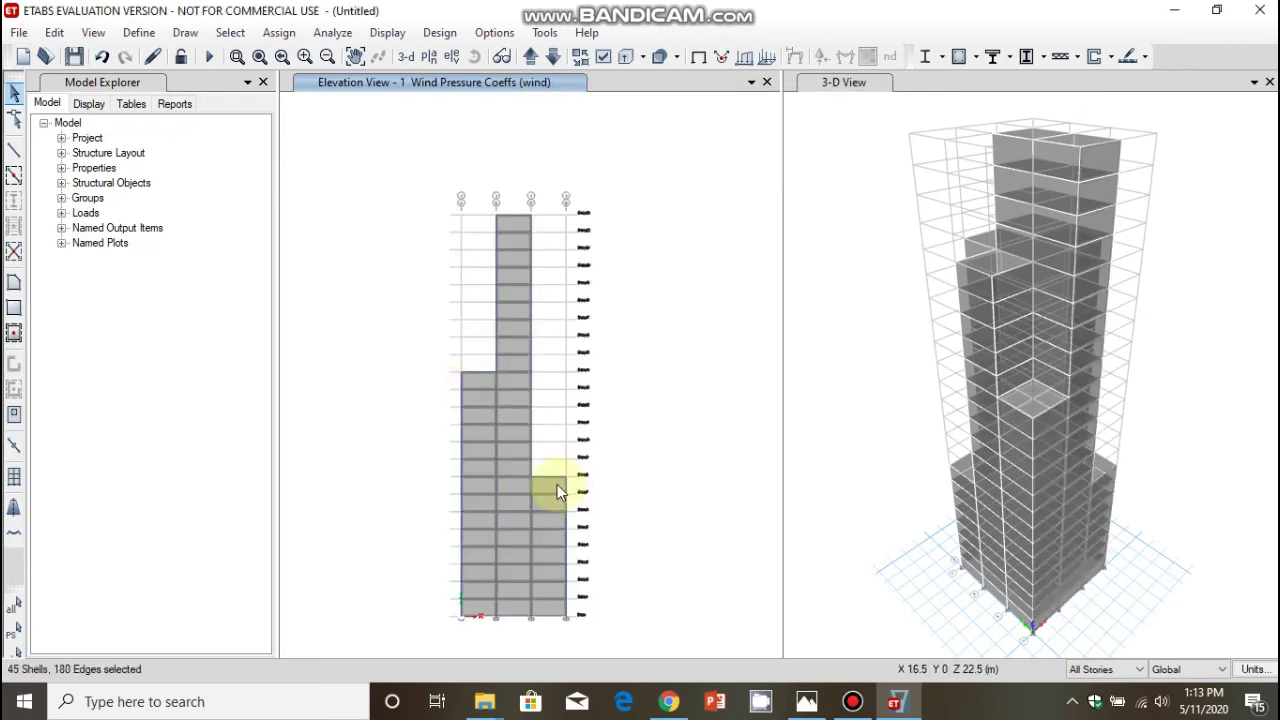
# Switch to the elevation along grid line 2 and add the cladding panels in its two outer bays to the selection
pyautogui.click(531, 60)
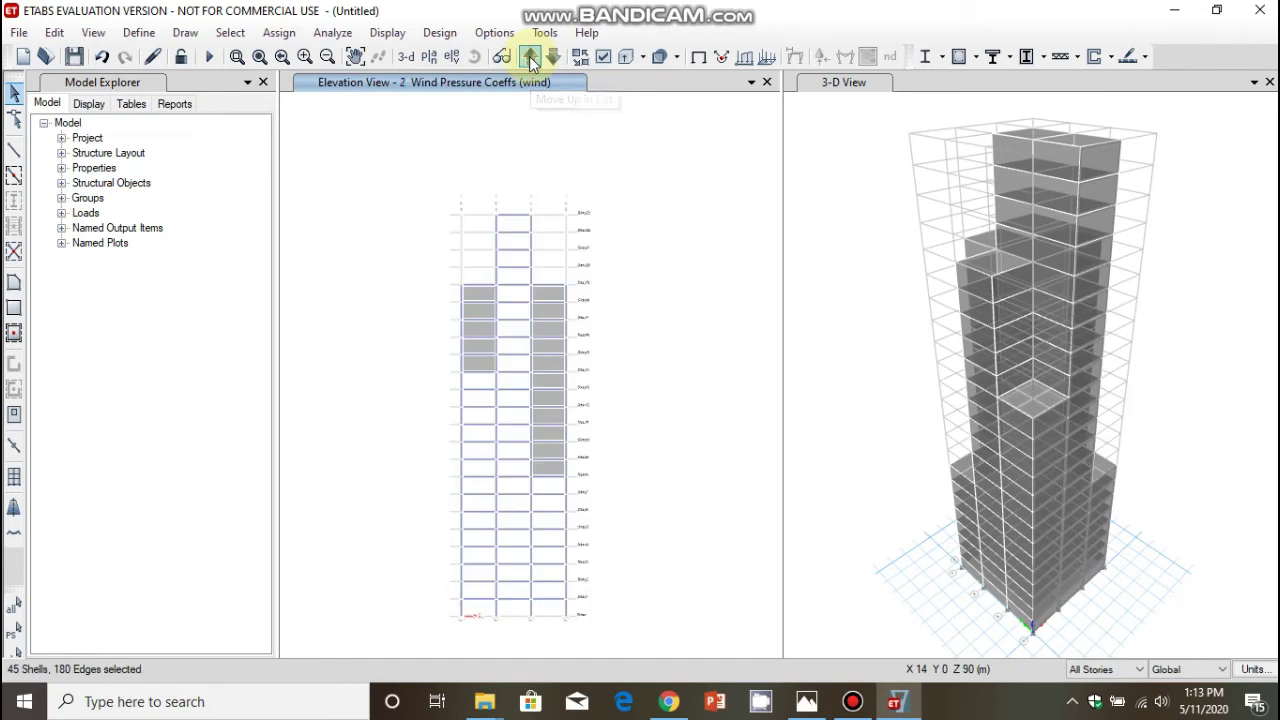
pyautogui.click(475, 287)
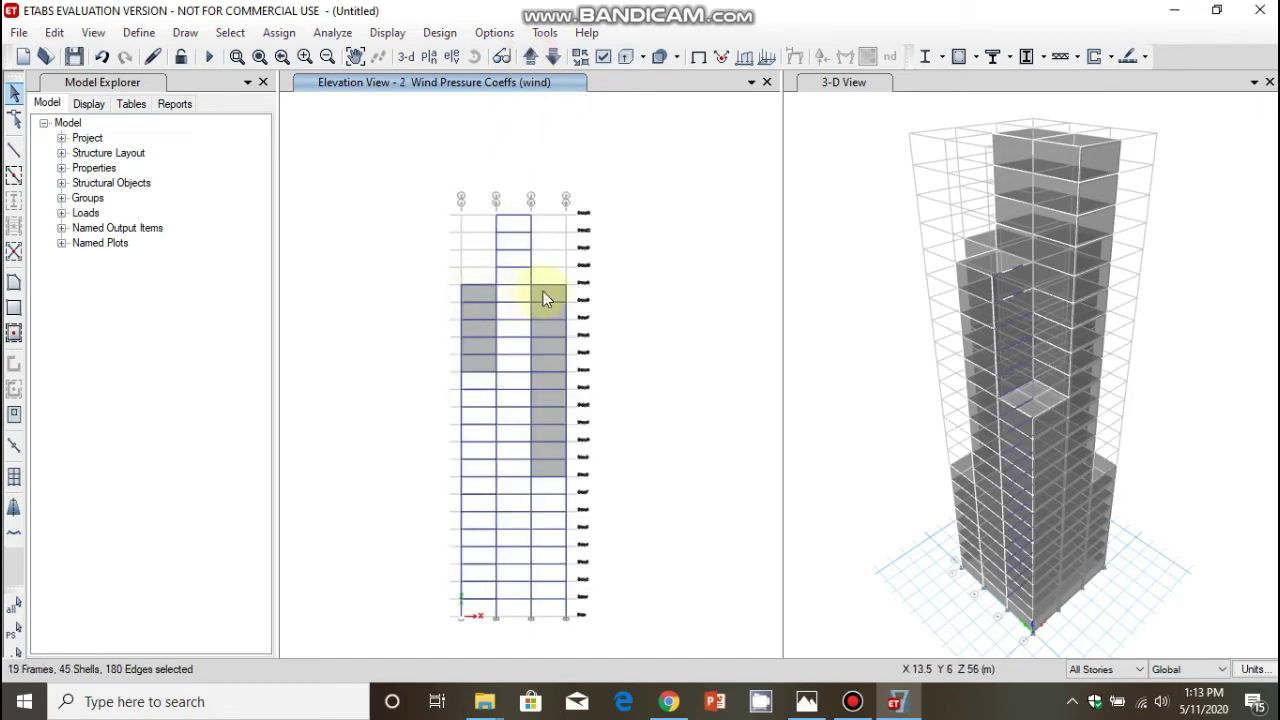
pyautogui.click(548, 289)
pyautogui.click(483, 298)
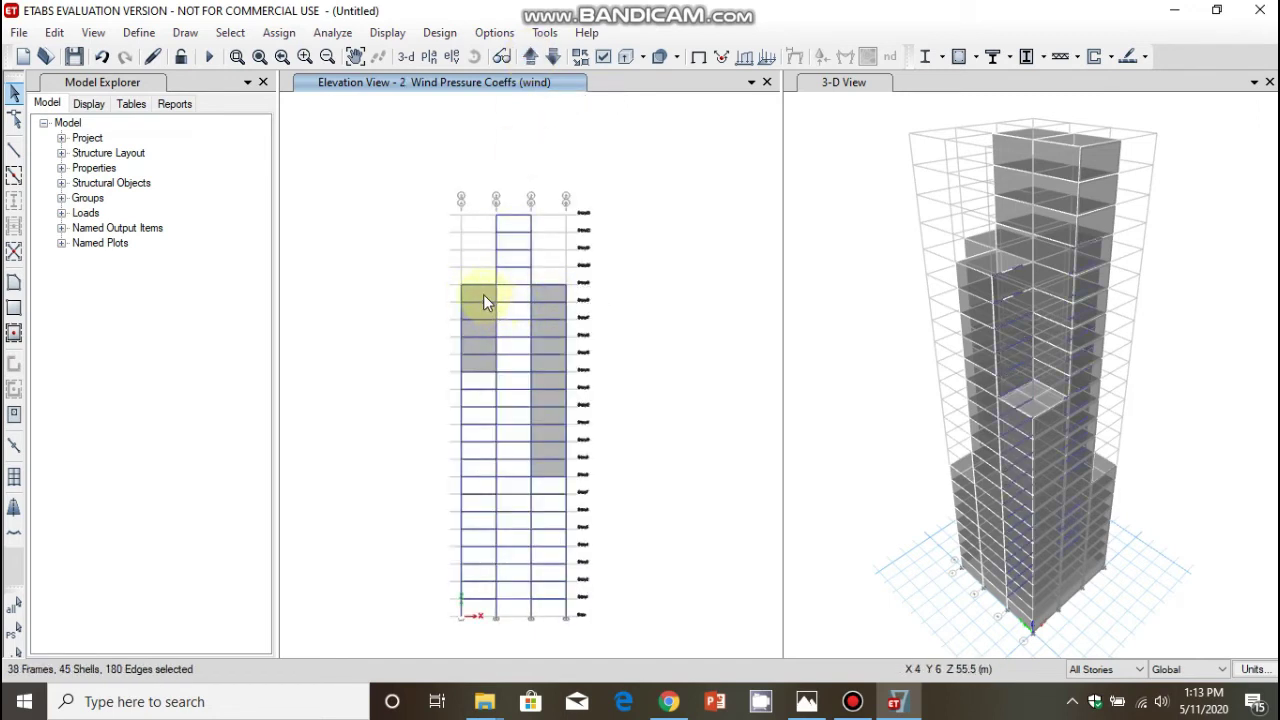
pyautogui.click(552, 293)
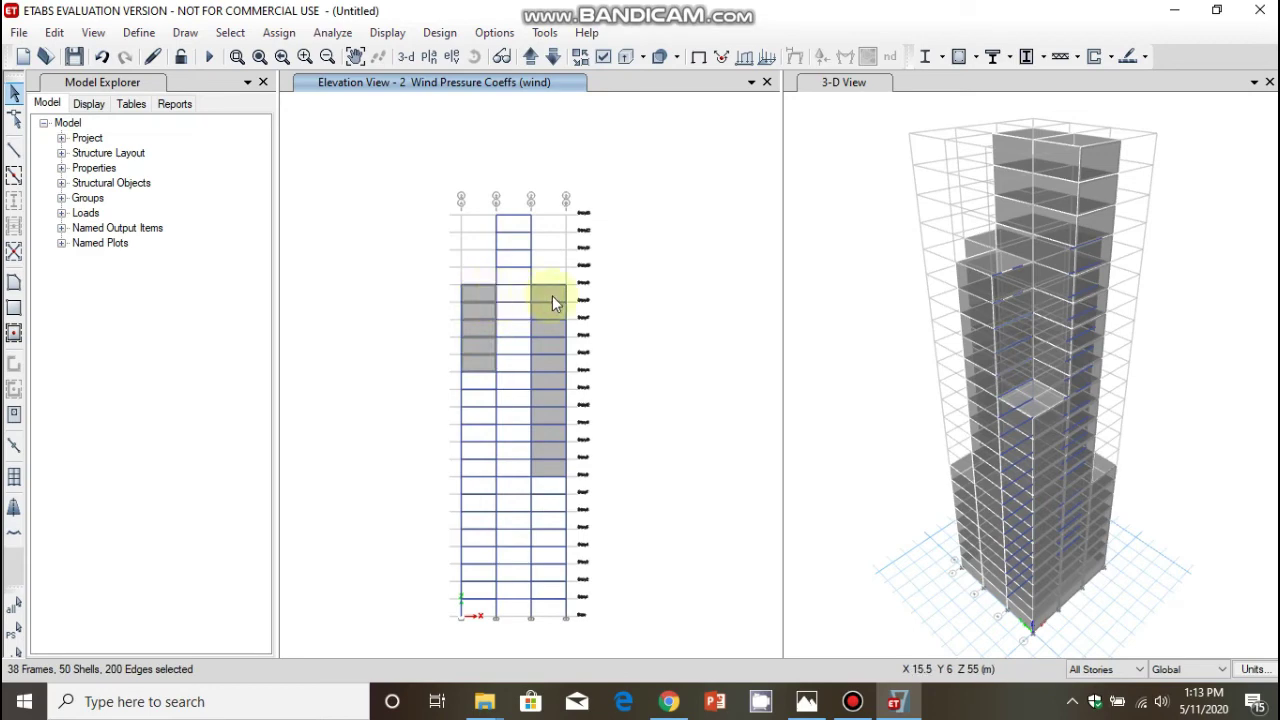
# Assign the selected cladding on grid lines 1 and 2 a wind pressure coefficient of -0.8, as Leeward or Sides (constant), replacing existing loads
pyautogui.click(279, 32)
pyautogui.moveTo(307, 88)
pyautogui.moveTo(340, 236)
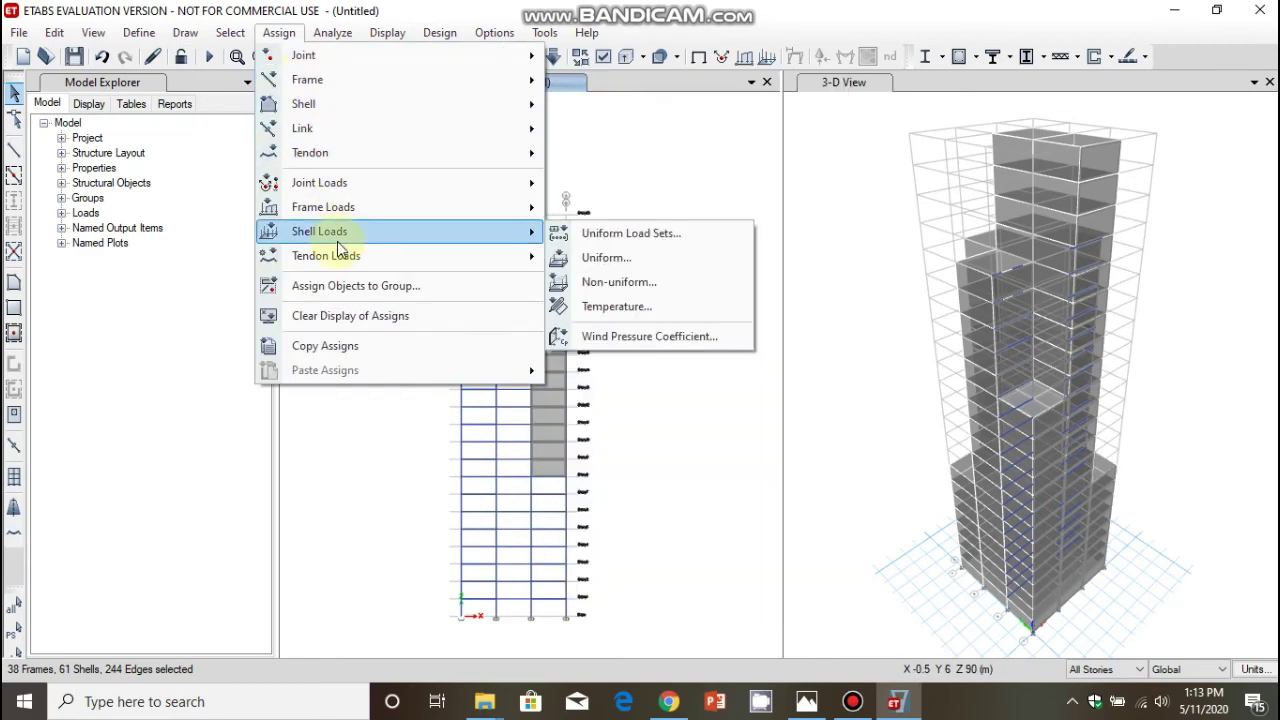
pyautogui.click(634, 337)
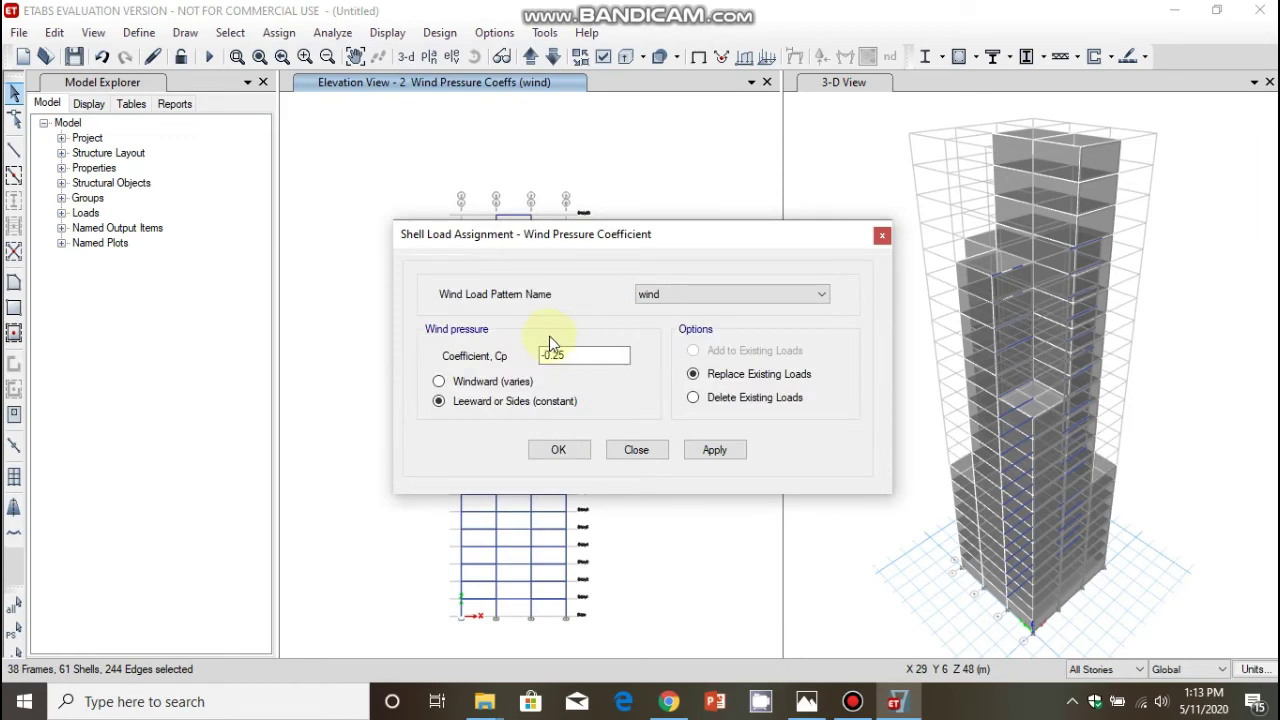
pyautogui.moveTo(571, 356); pyautogui.dragTo(505, 356)
pyautogui.write('-0.8')
pyautogui.click(718, 455)
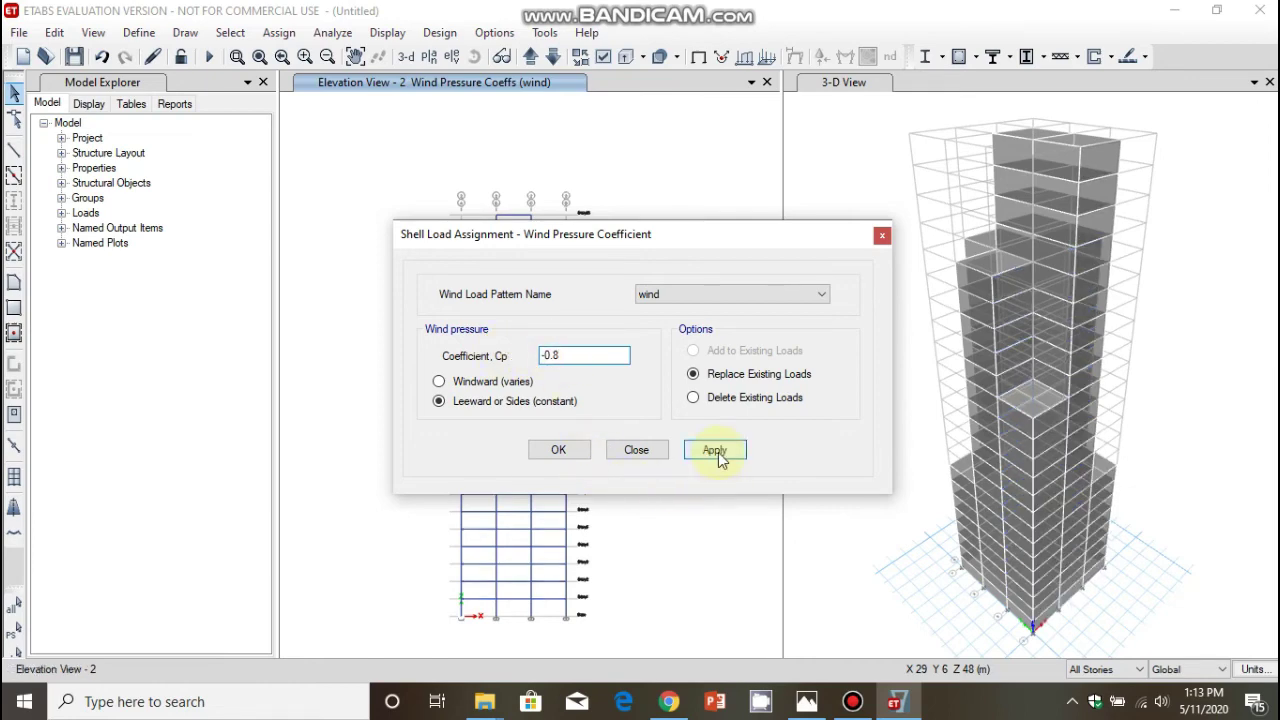
pyautogui.click(557, 451)
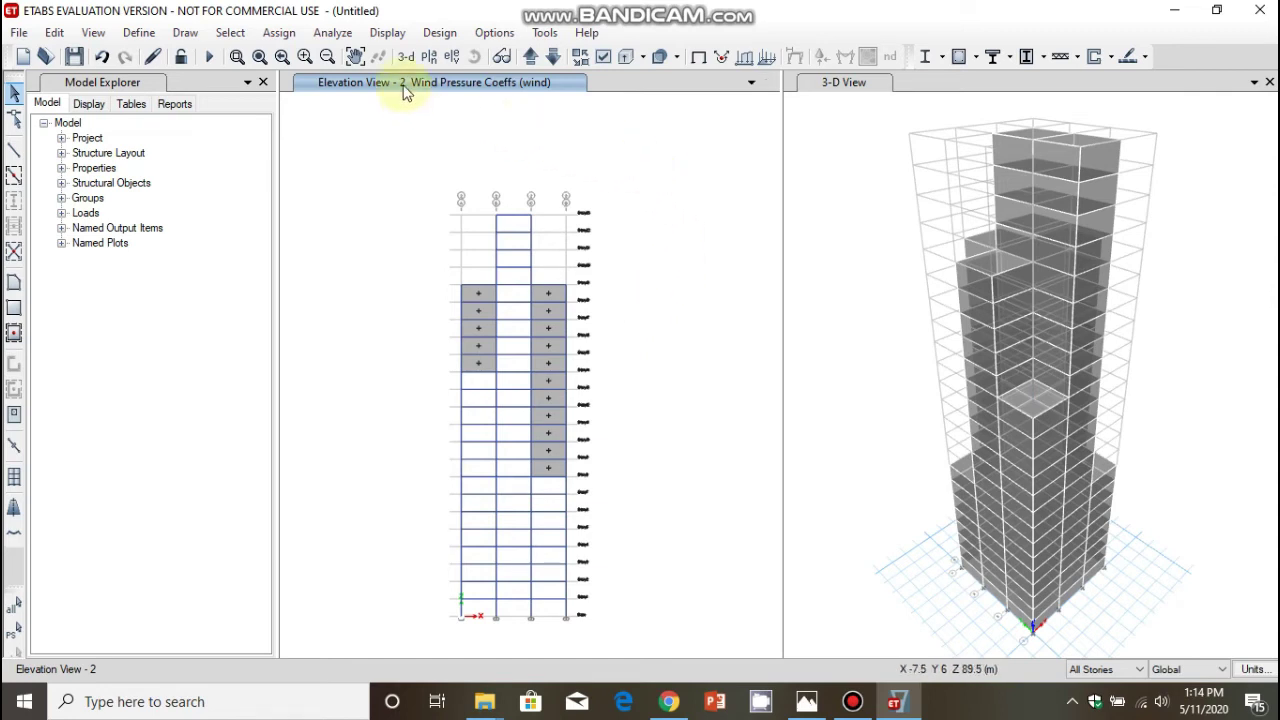
# Run the structural analysis, saving the model as assignment, and check the joint displacements under the Dead load in the 3D view
pyautogui.click(335, 33)
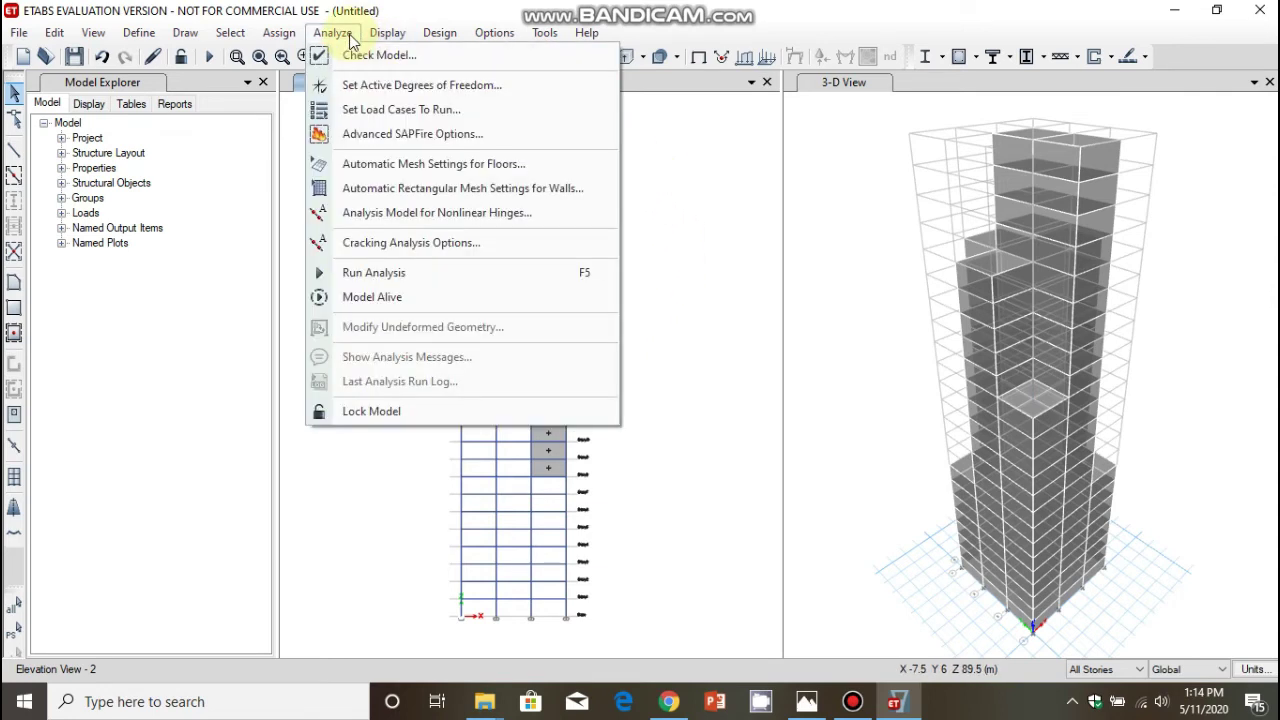
pyautogui.click(433, 272)
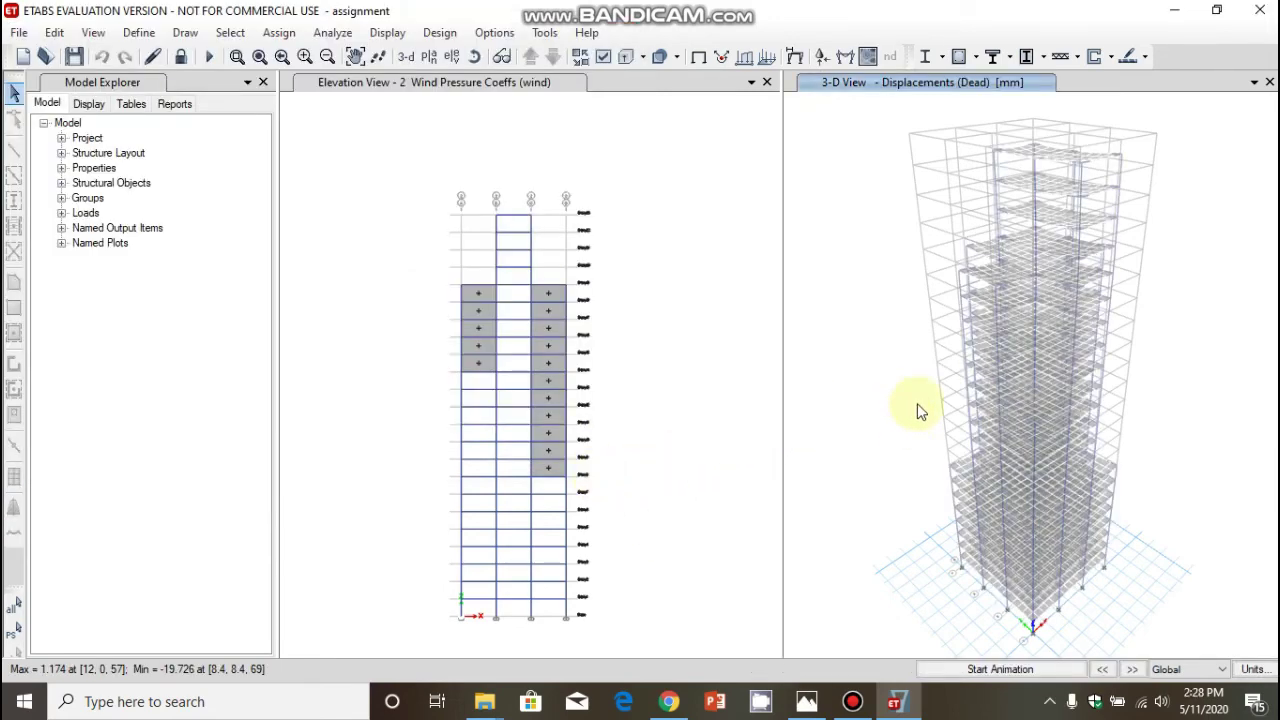
pyautogui.moveTo(1013, 328)
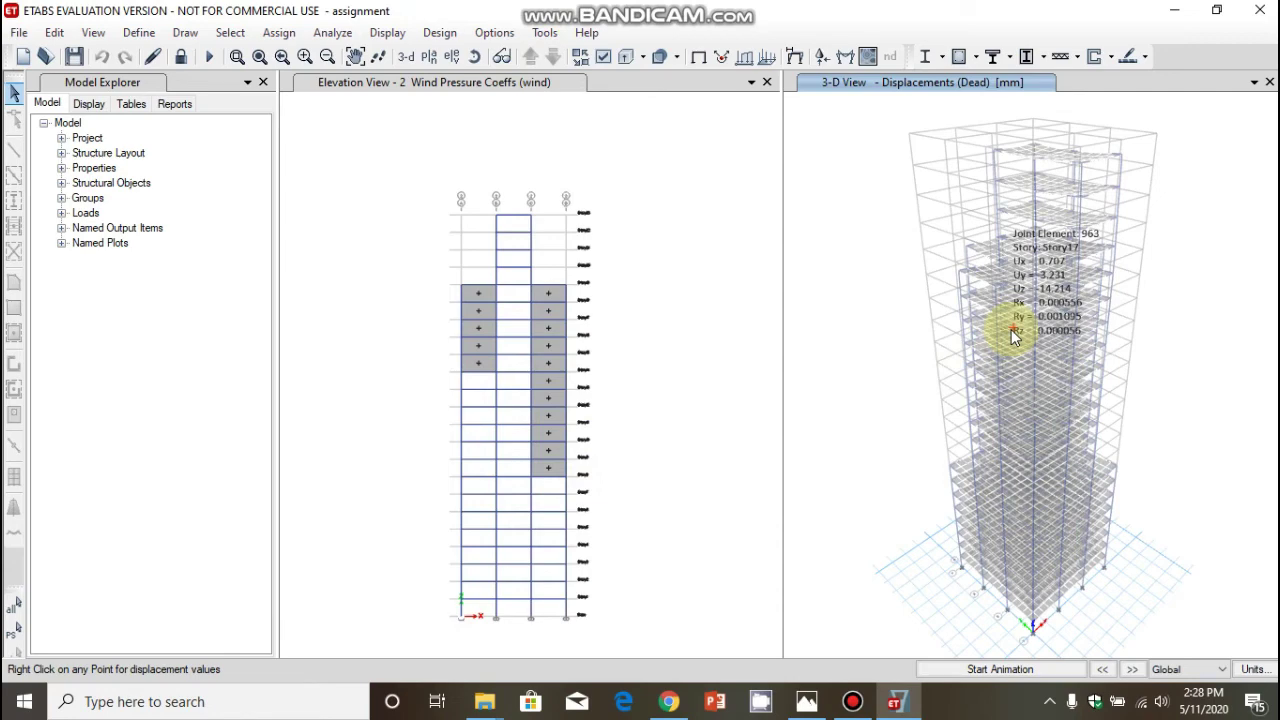
pyautogui.moveTo(987, 361)
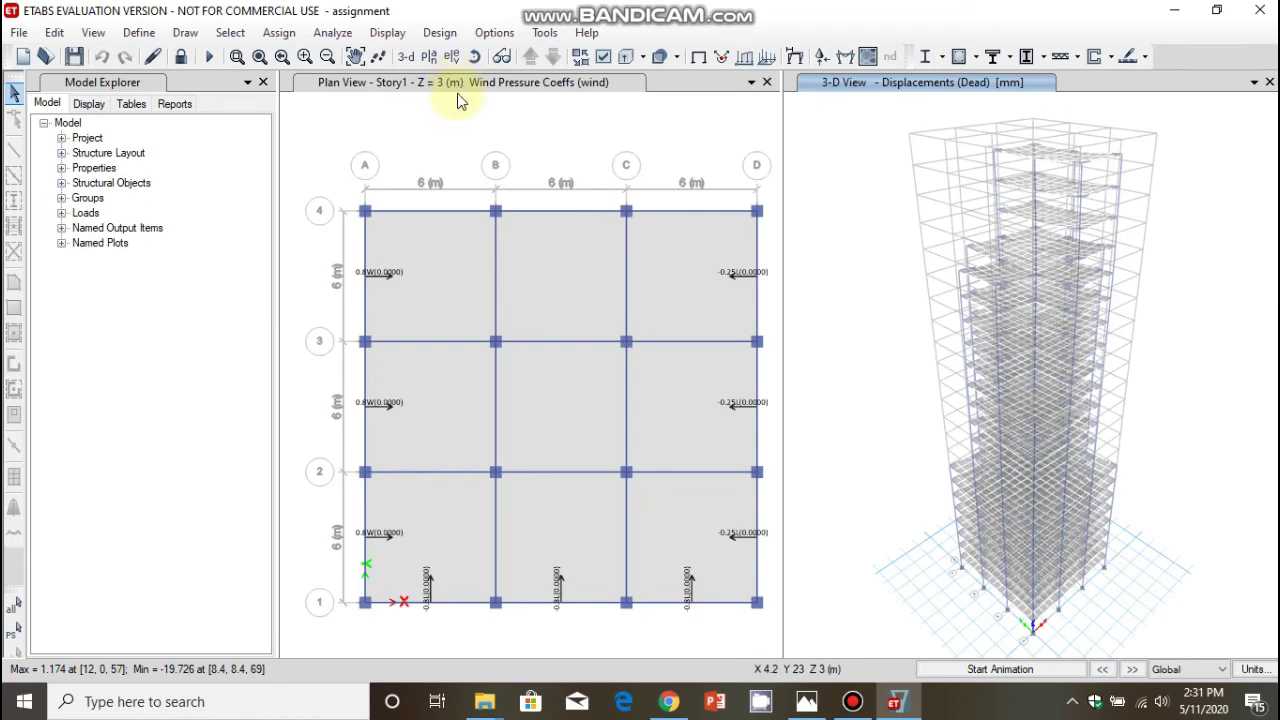
# Start the concrete frame design check and reiterate the analysis and design for the concrete frames with differing sections
pyautogui.click(441, 35)
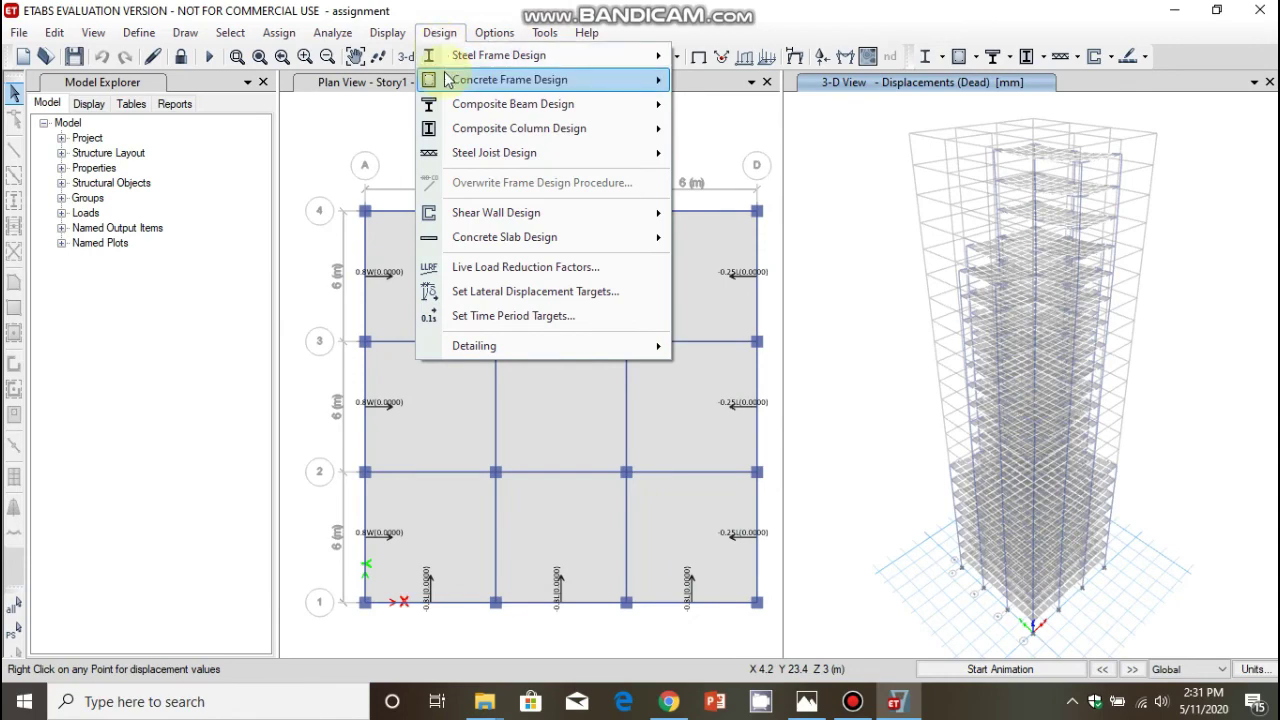
pyautogui.moveTo(447, 82)
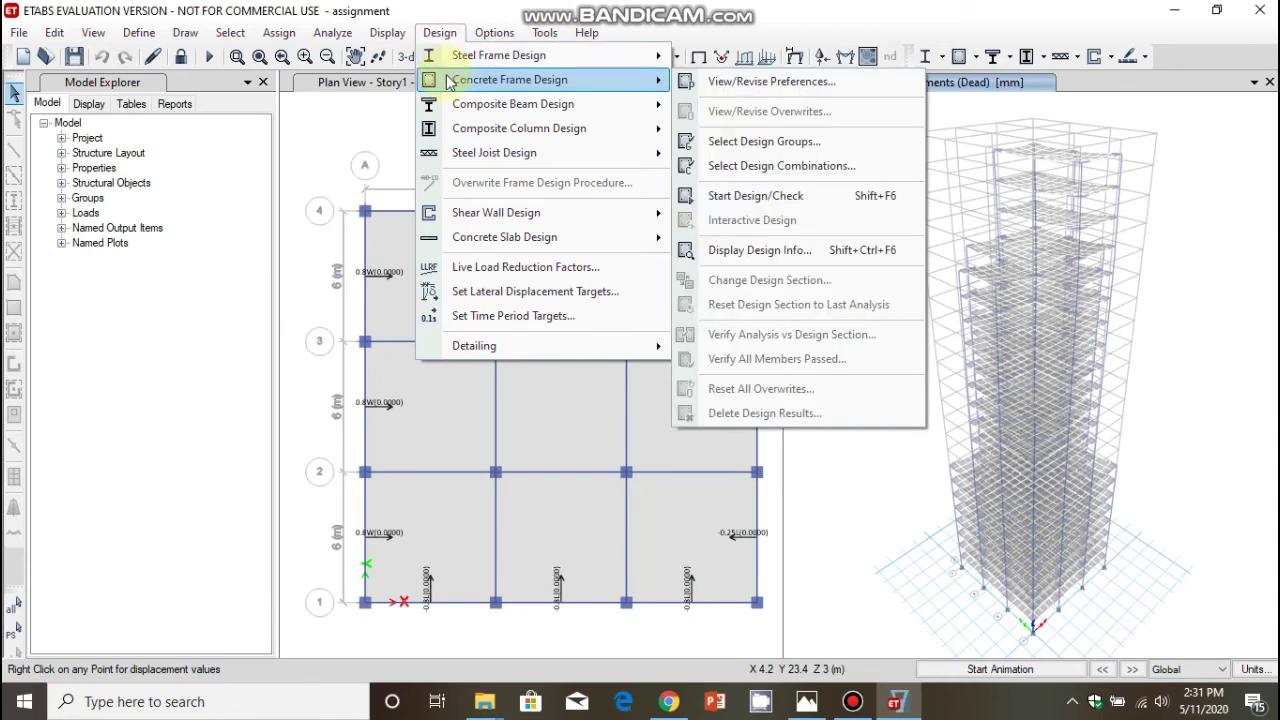
pyautogui.click(758, 200)
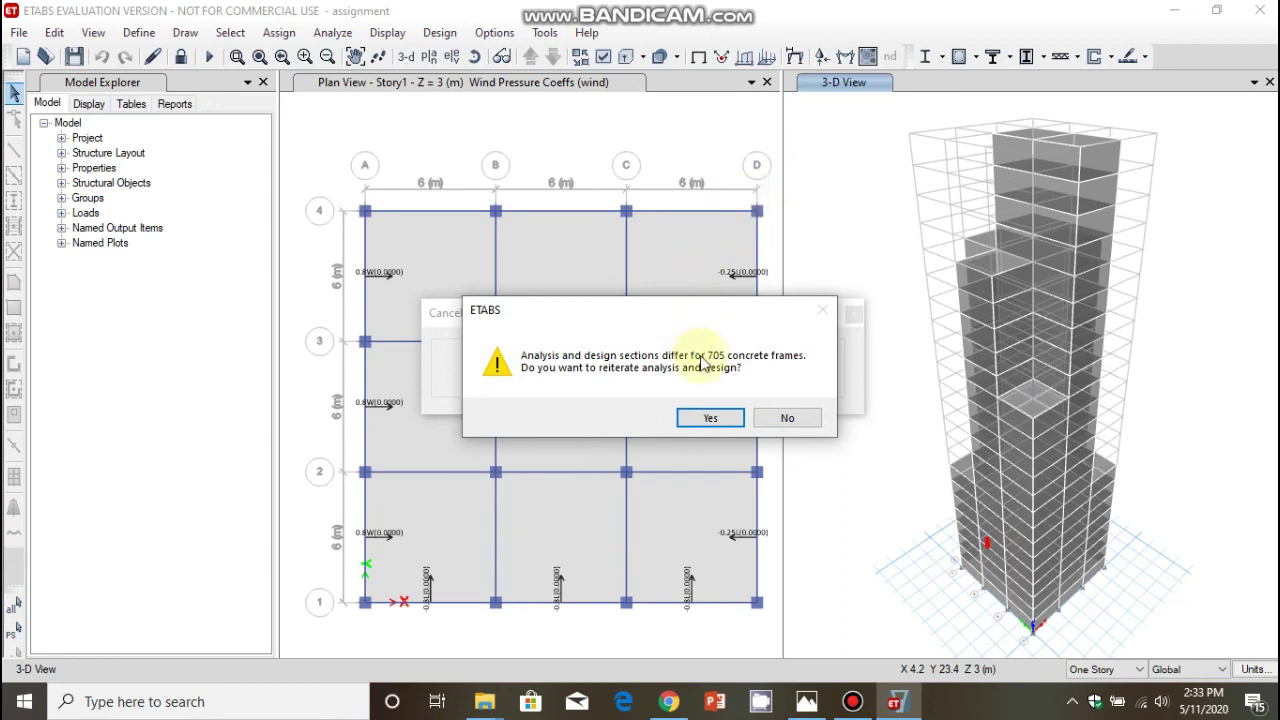
pyautogui.click(710, 418)
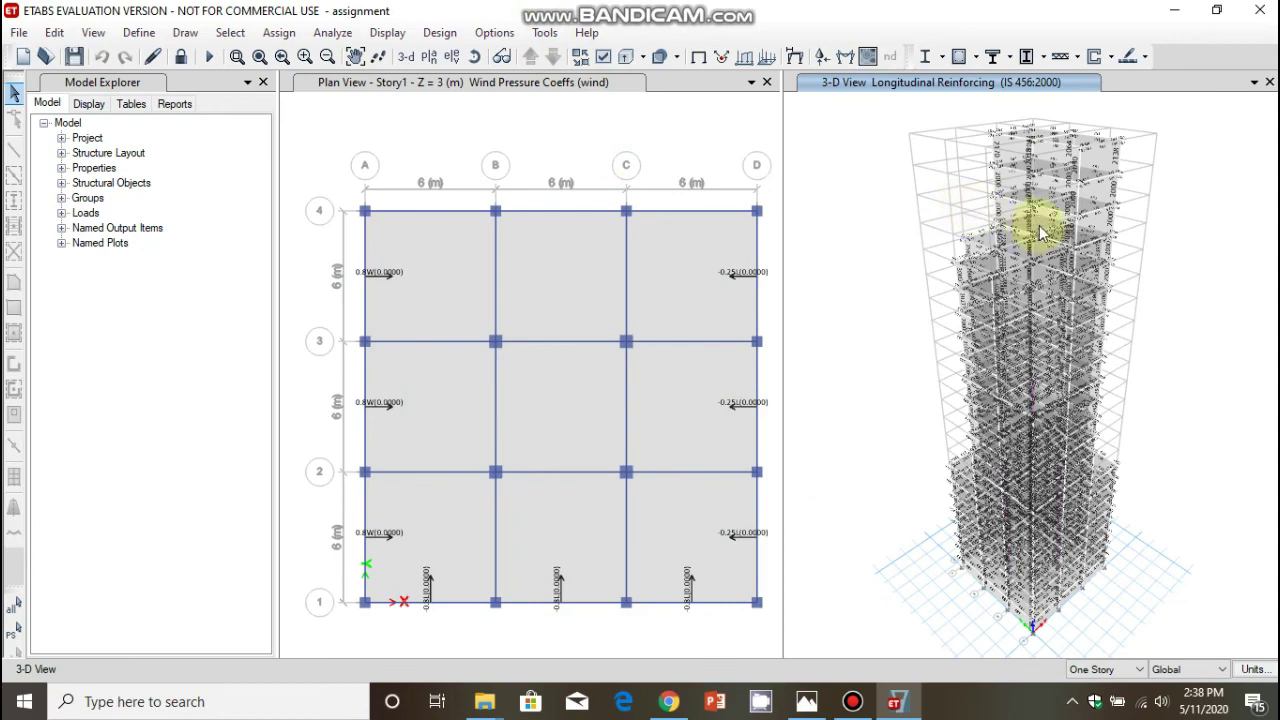
# Examine the longitudinal reinforcing values on the upper-story columns and beams in the 3D view, and clear any selection made
pyautogui.scroll(3, 1041, 225)
pyautogui.scroll(6, 1040, 230)
pyautogui.scroll(-5, 856, 215)
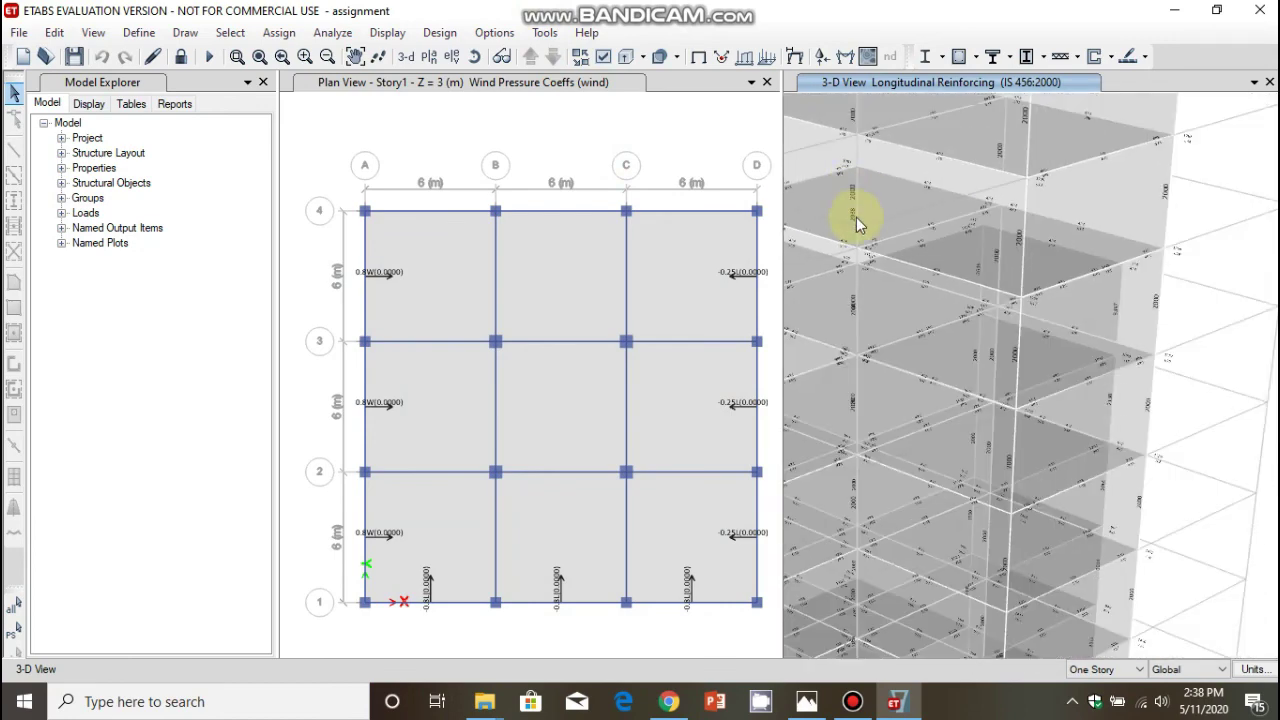
pyautogui.moveTo(856, 217); pyautogui.dragTo(1012, 224, button='middle')
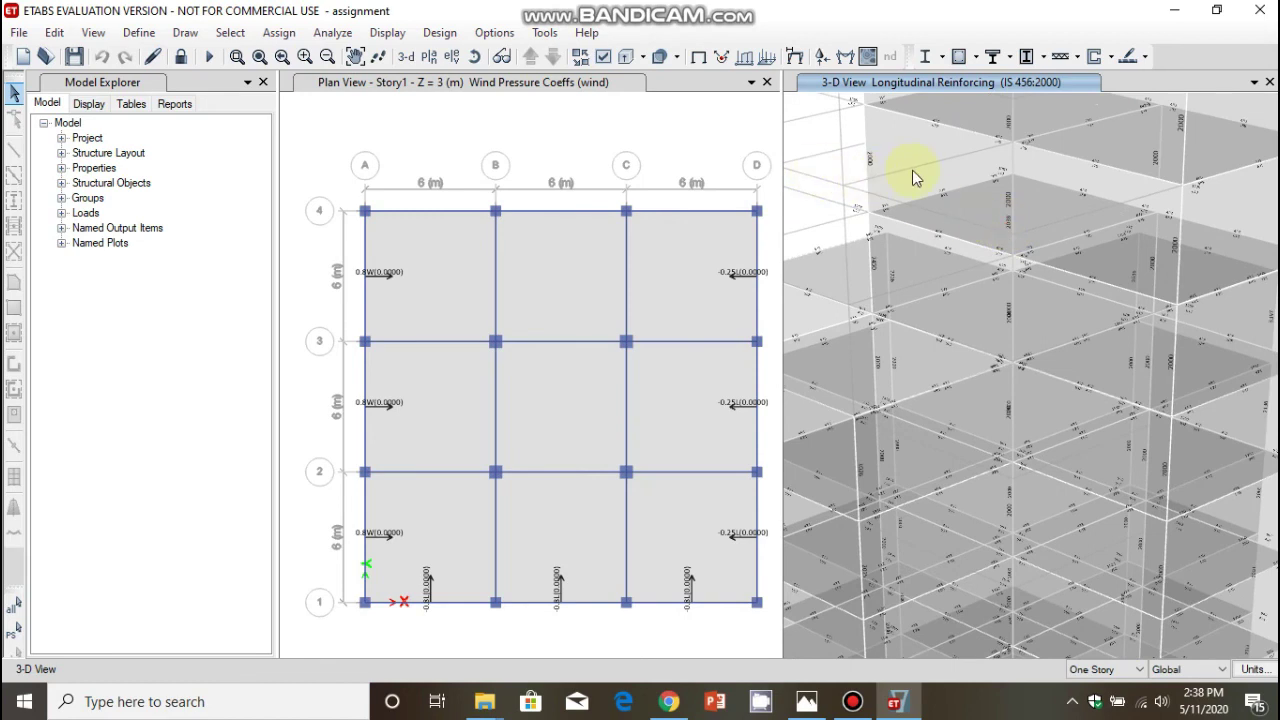
pyautogui.rightClick(963, 234)
pyautogui.click(958, 220)
pyautogui.click(1011, 245)
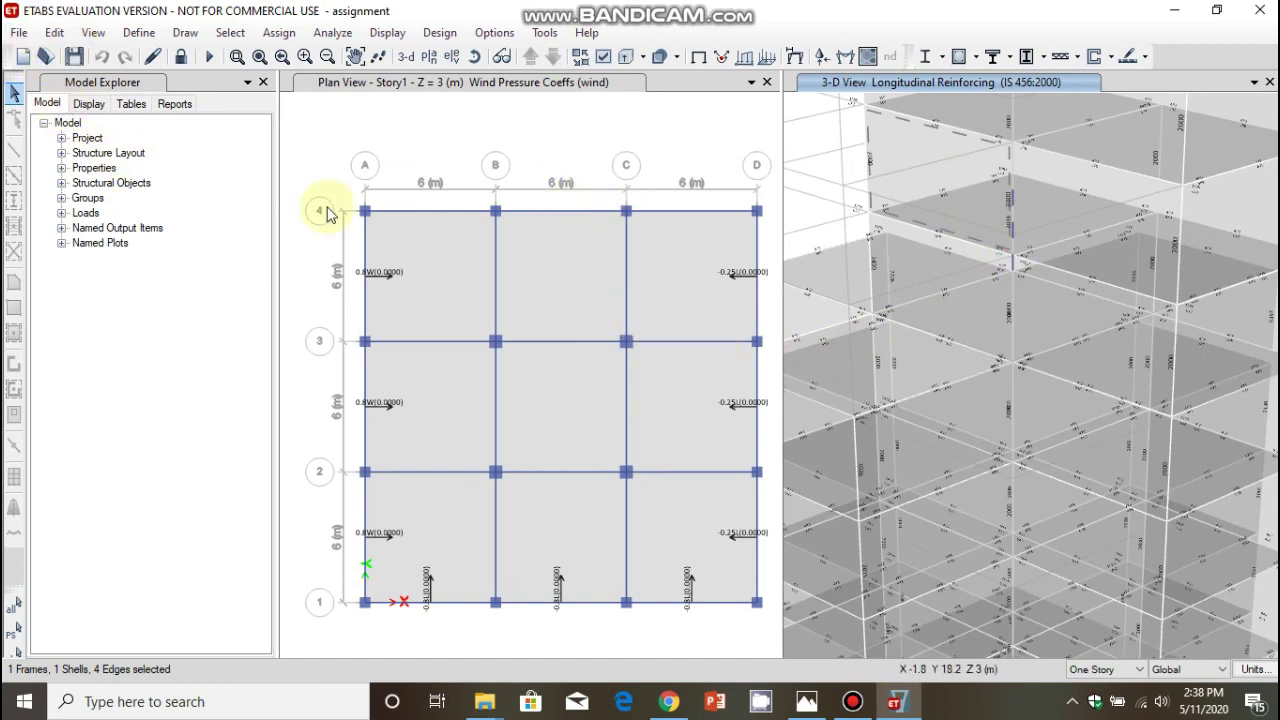
pyautogui.press('Escape')
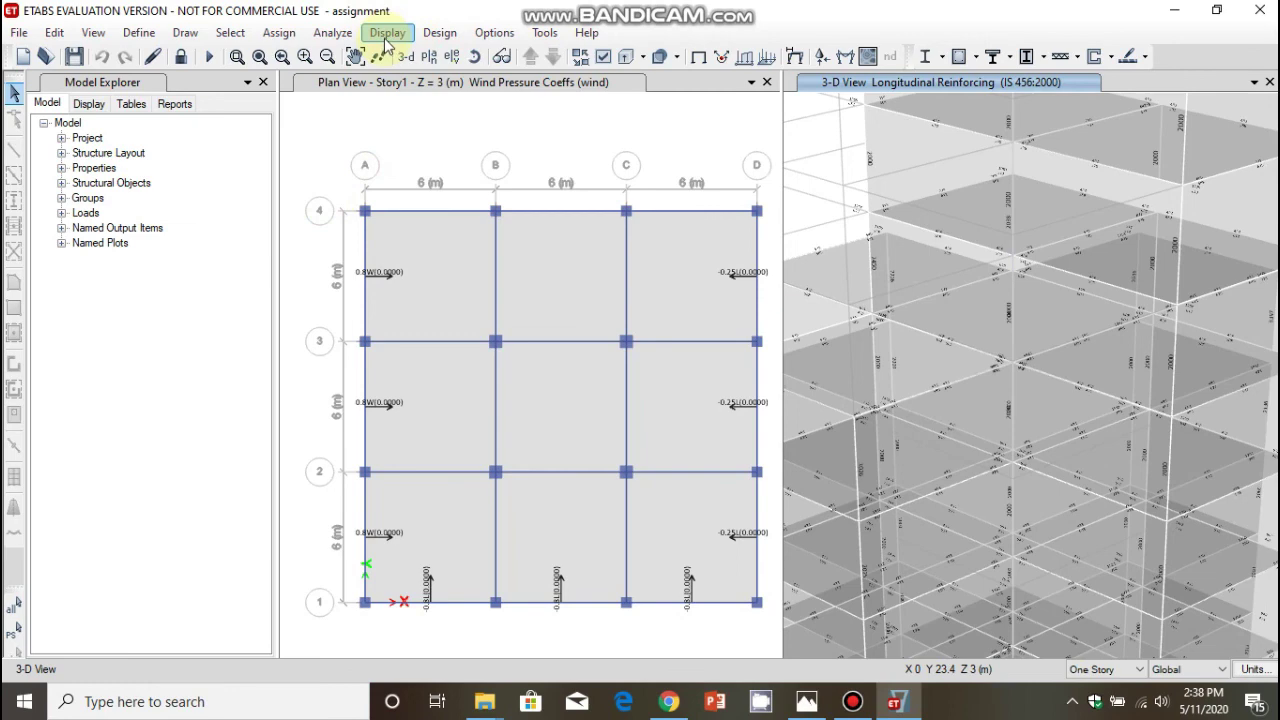
# Verify that all members passed the concrete frame design check and dismiss the resulting message
pyautogui.click(440, 36)
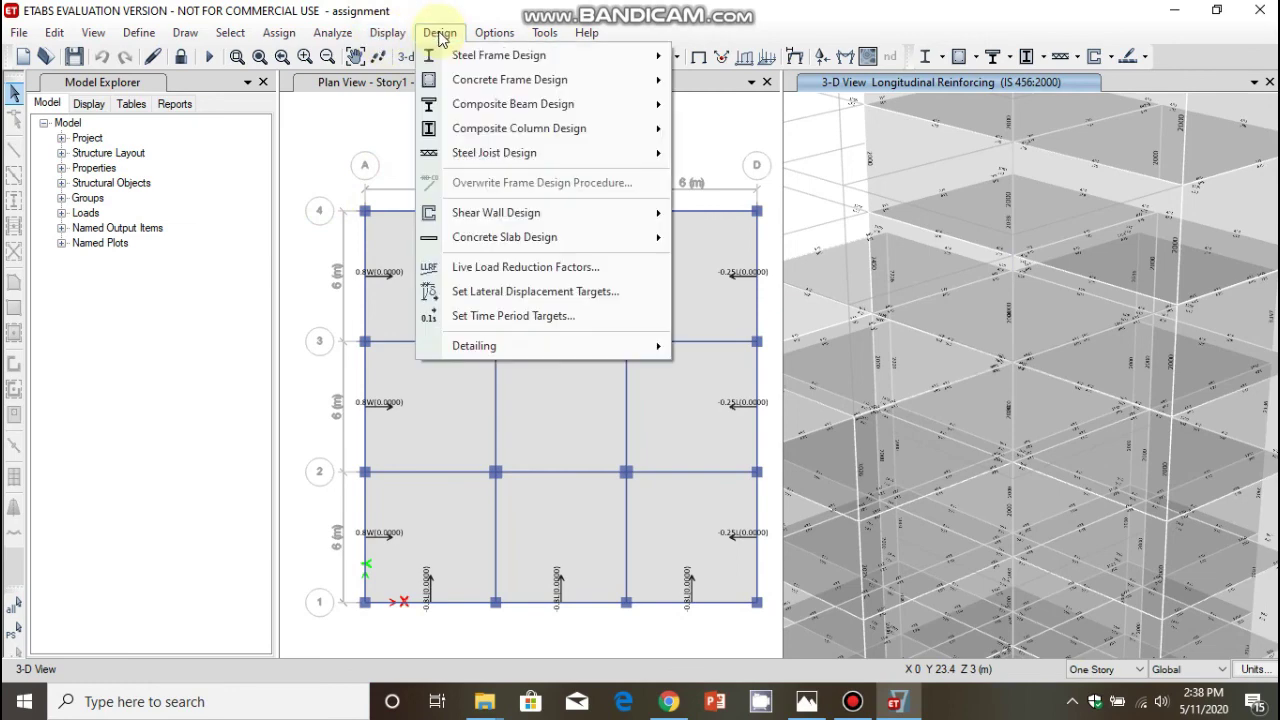
pyautogui.moveTo(470, 80)
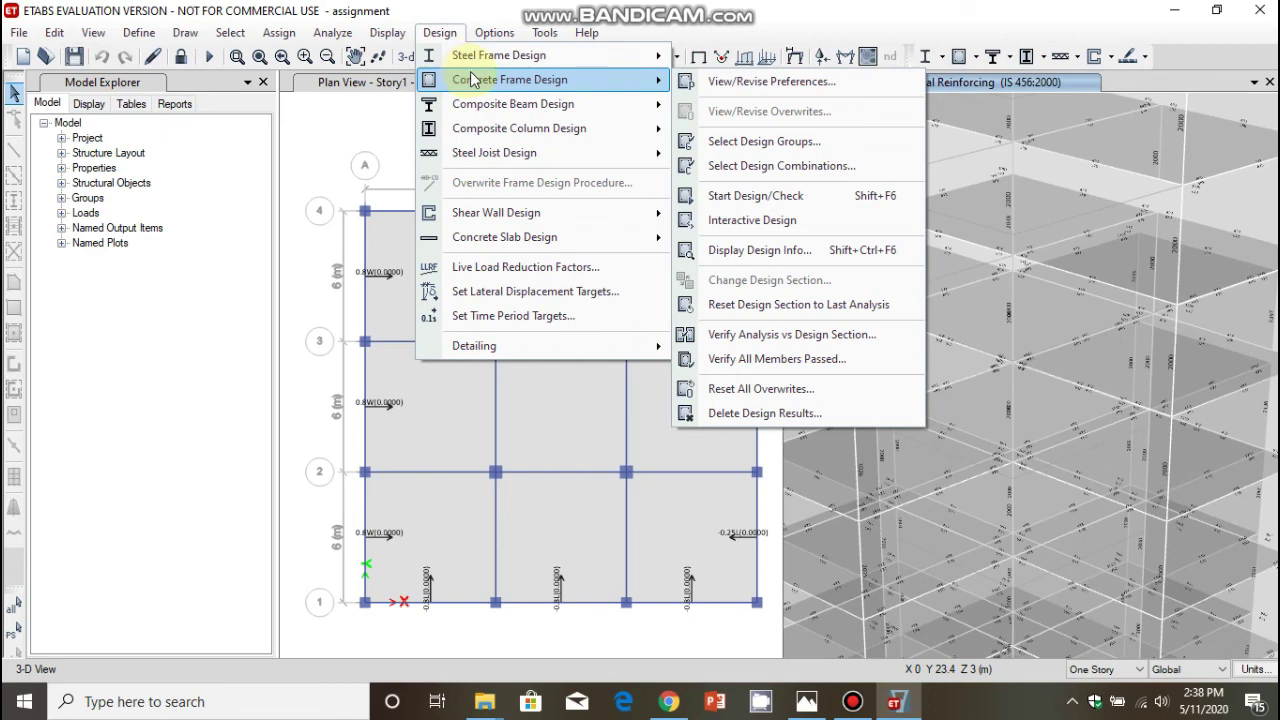
pyautogui.click(848, 362)
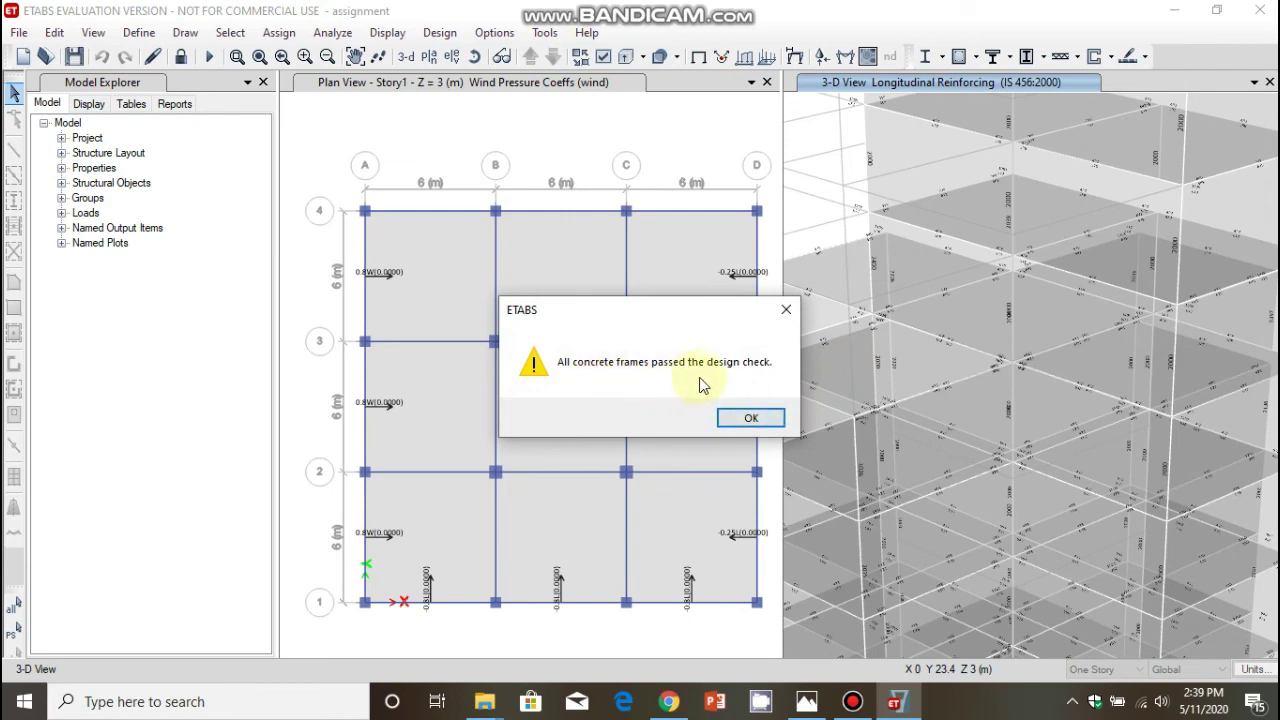
pyautogui.click(751, 419)
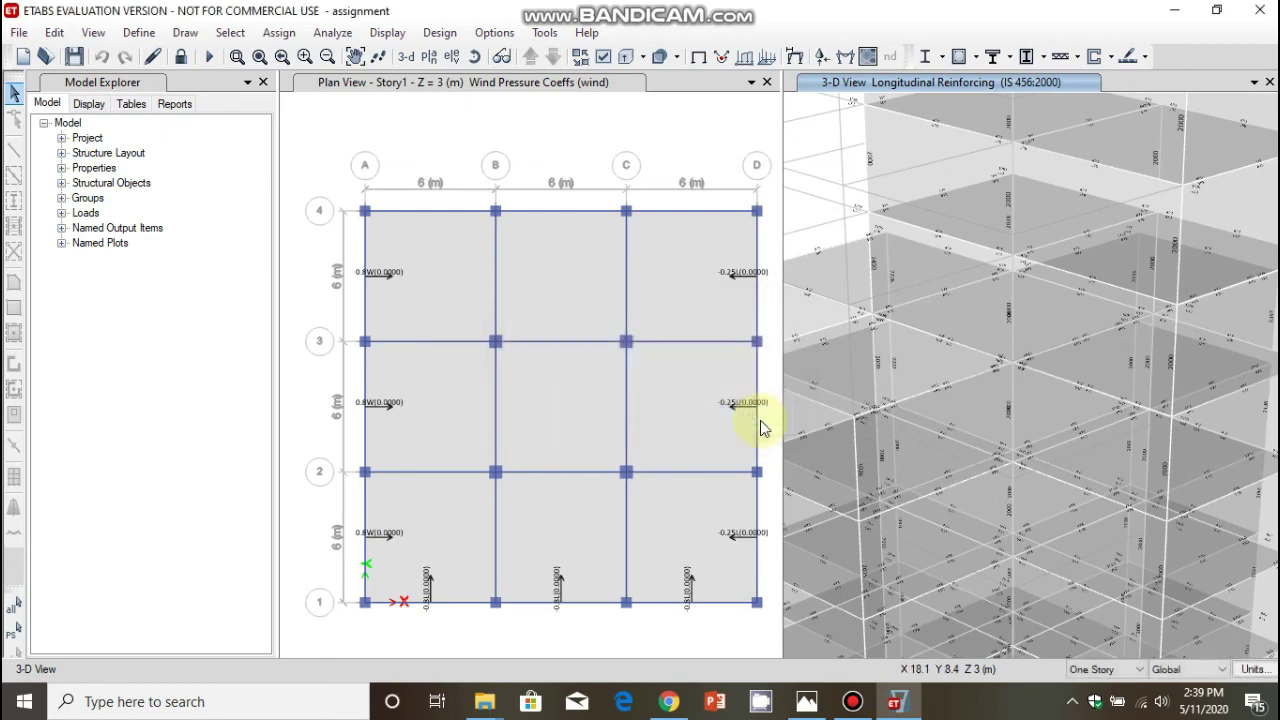
# Generate the Project Report and page through its structure data and assignment tables up to the Frame Assignments summary
pyautogui.click(178, 108)
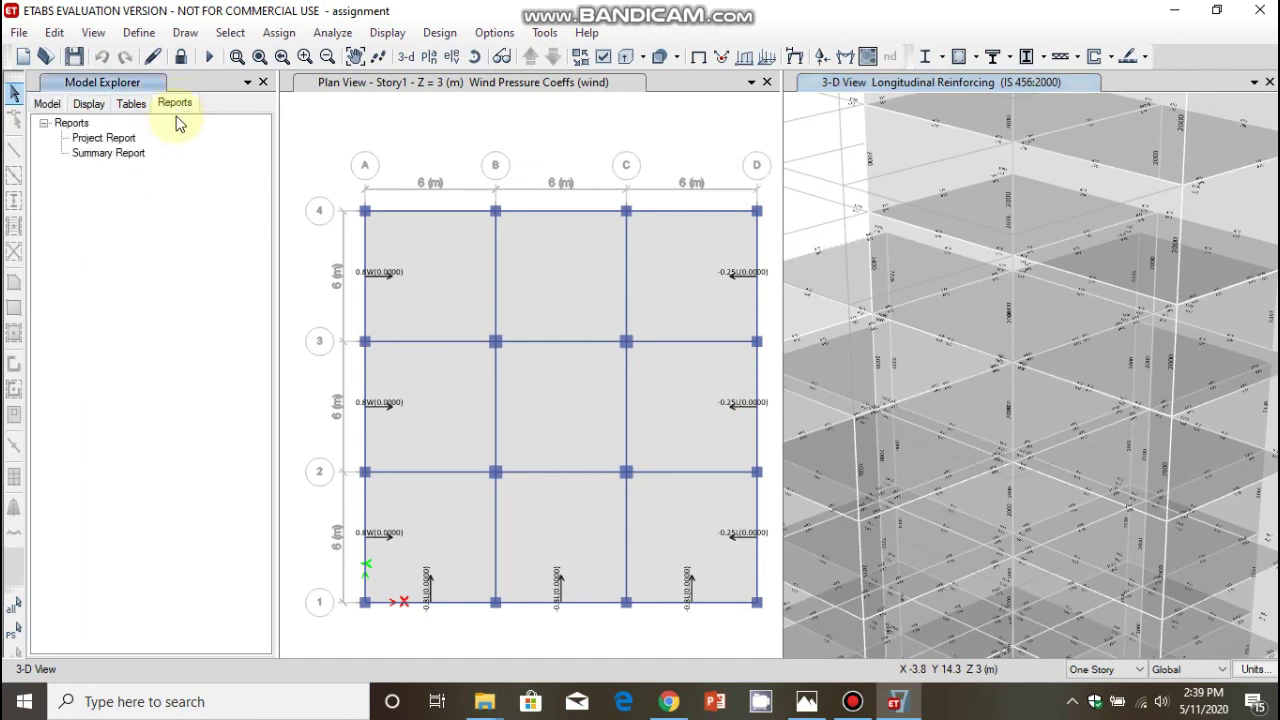
pyautogui.click(112, 138)
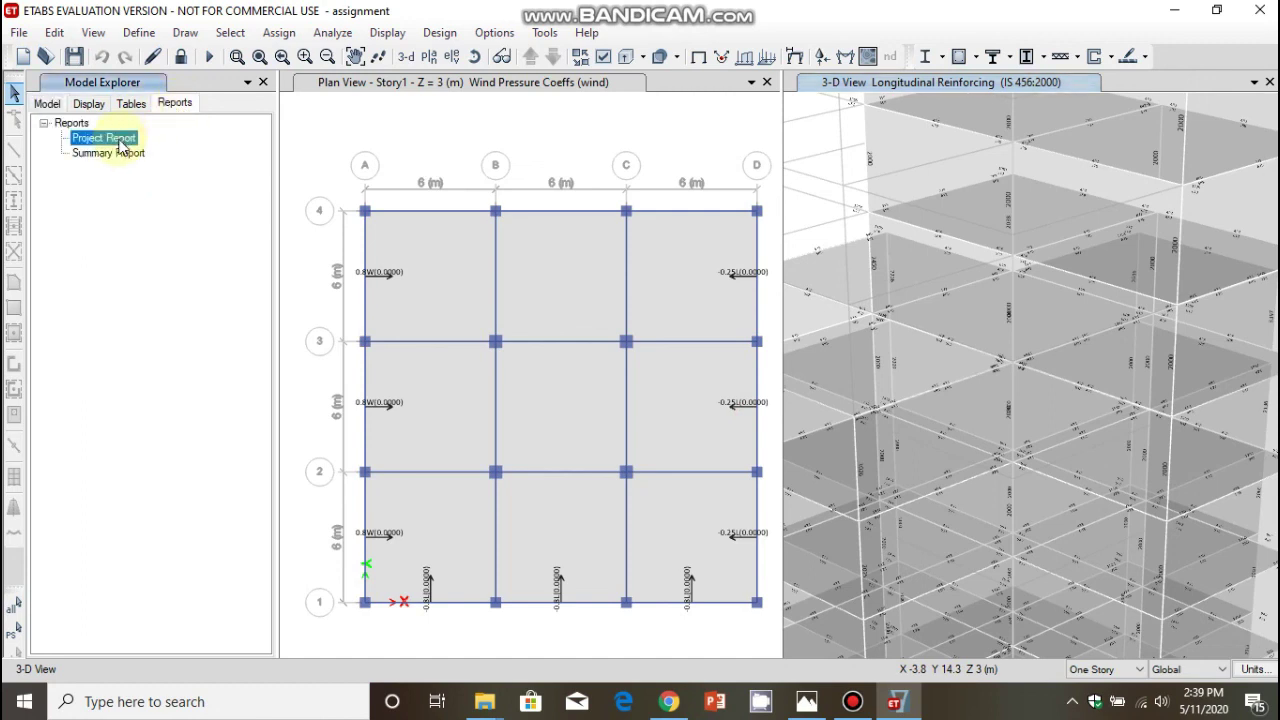
pyautogui.click(44, 122)
pyautogui.click(44, 122)
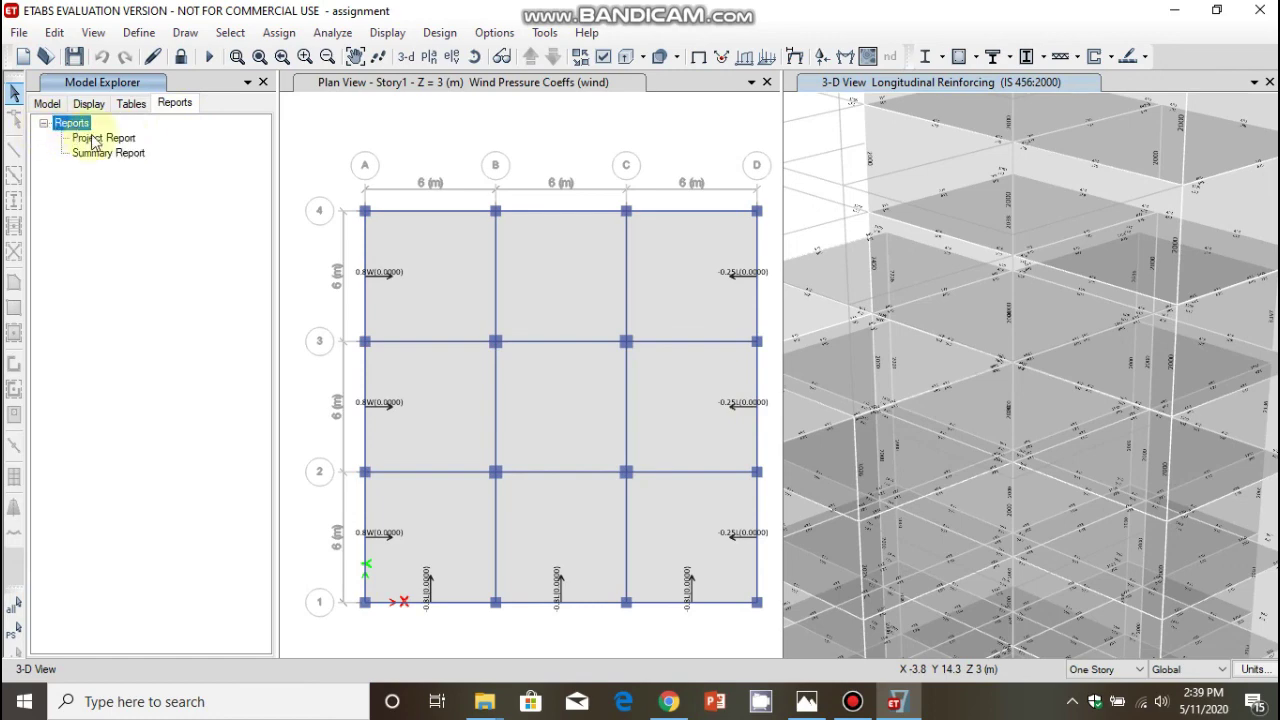
pyautogui.click(95, 140)
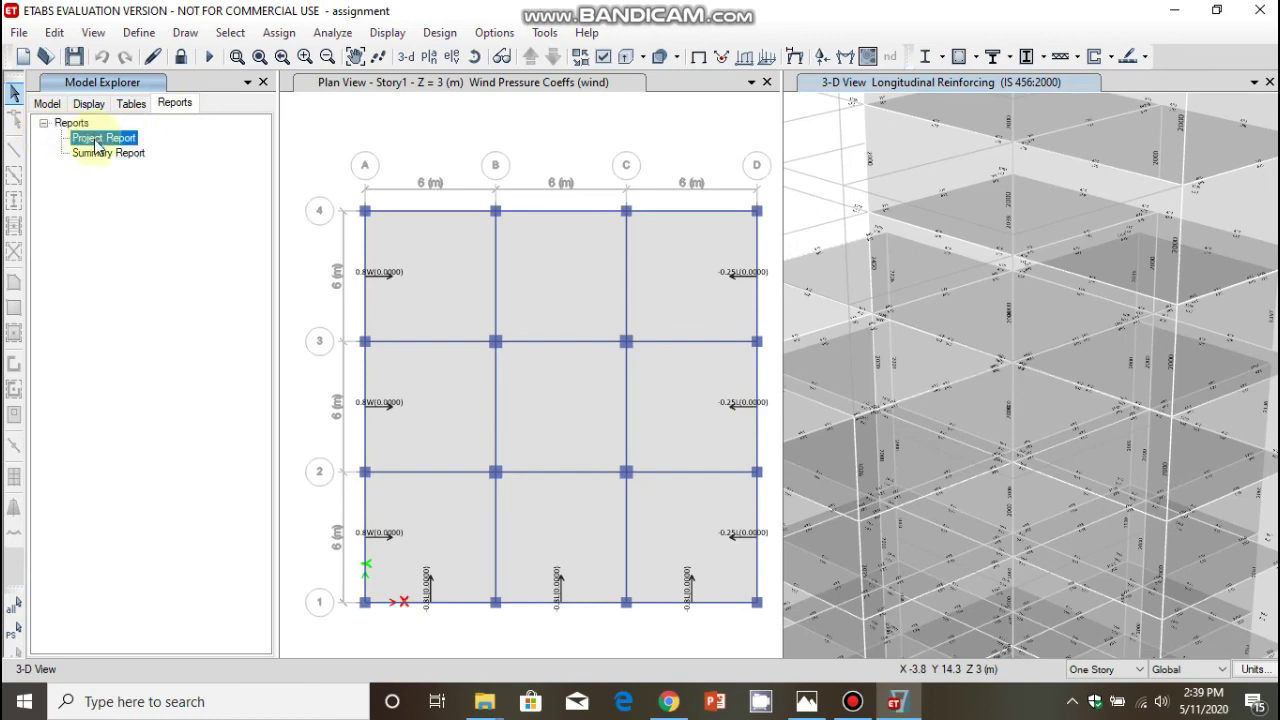
pyautogui.doubleClick(95, 140)
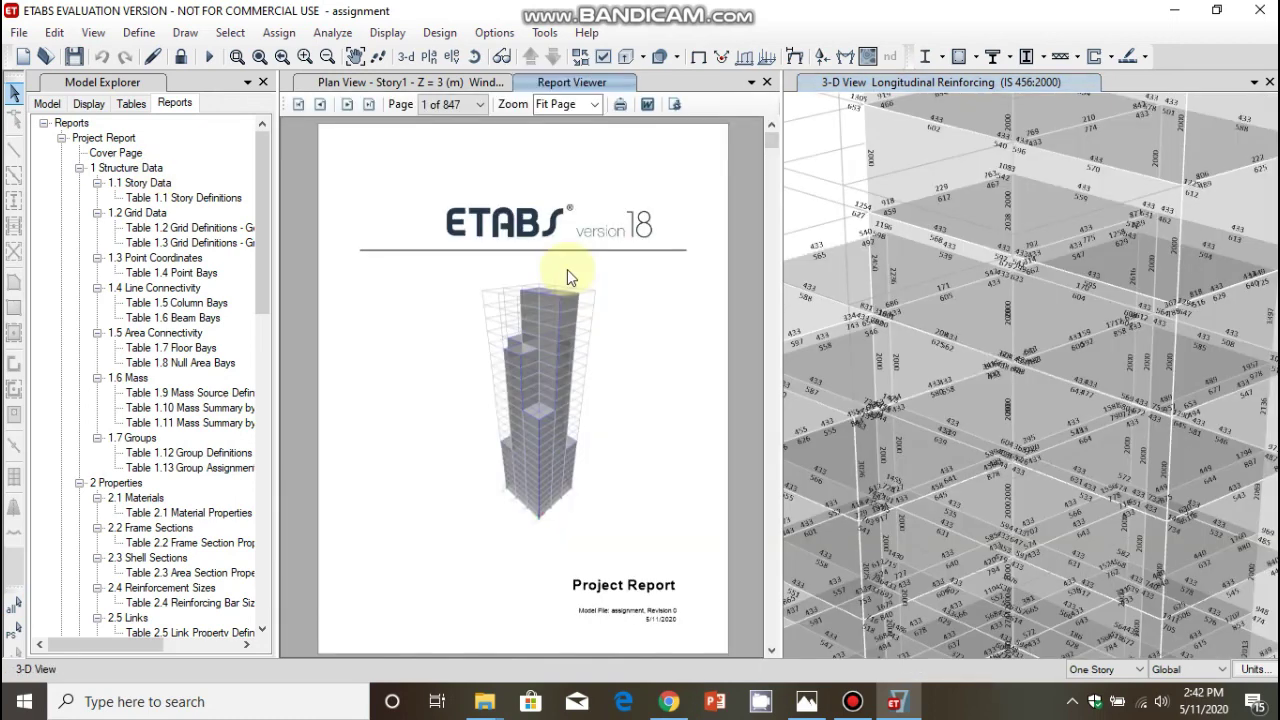
pyautogui.scroll(-6, 567, 270)
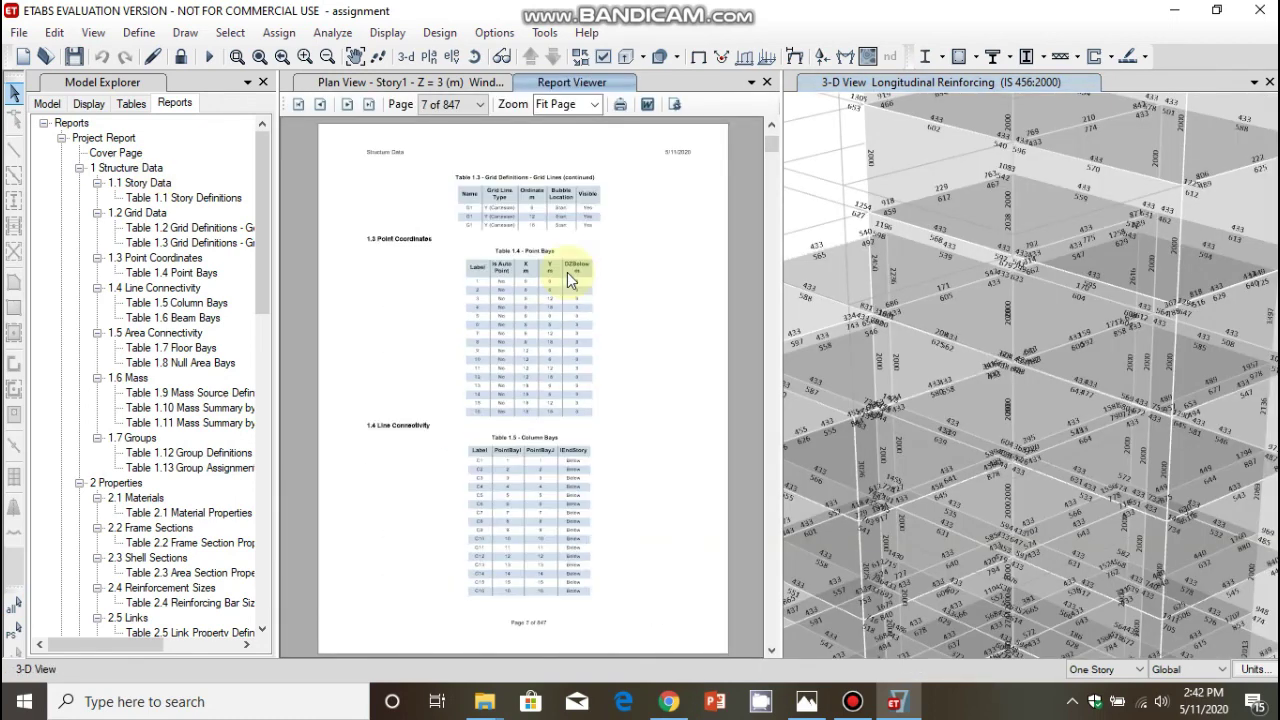
pyautogui.scroll(-7, 567, 272)
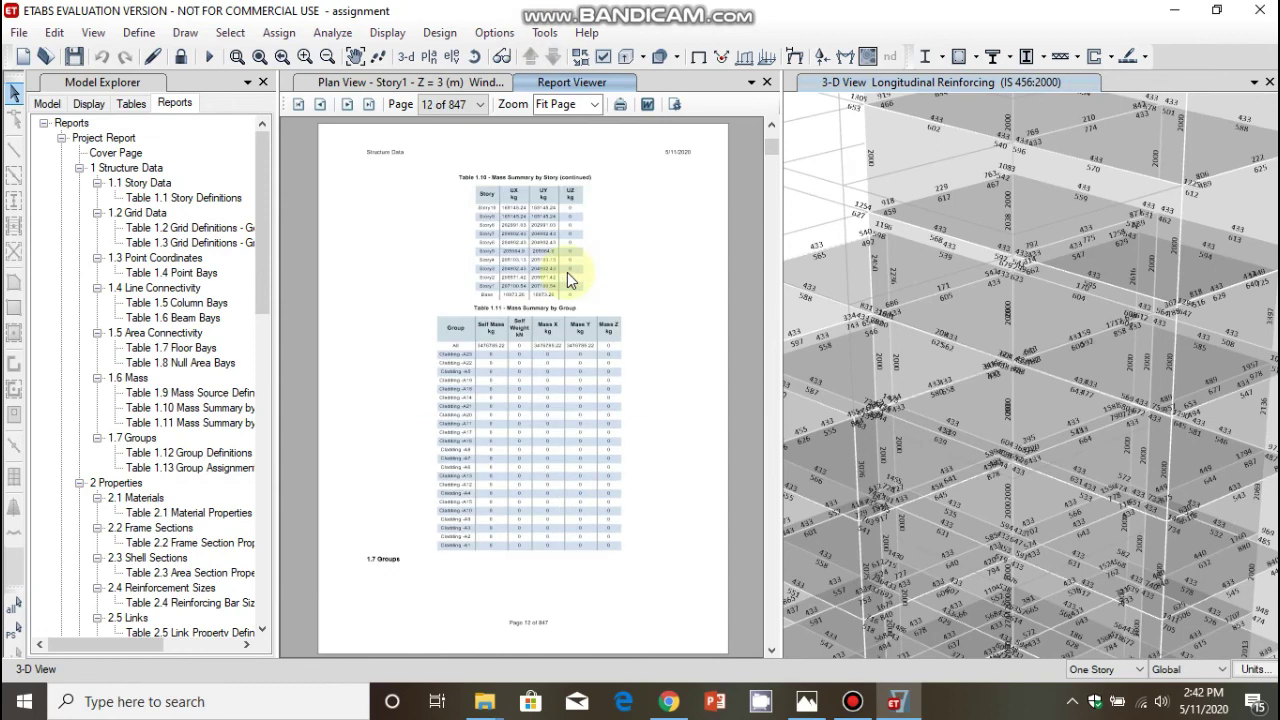
pyautogui.scroll(-7, 567, 272)
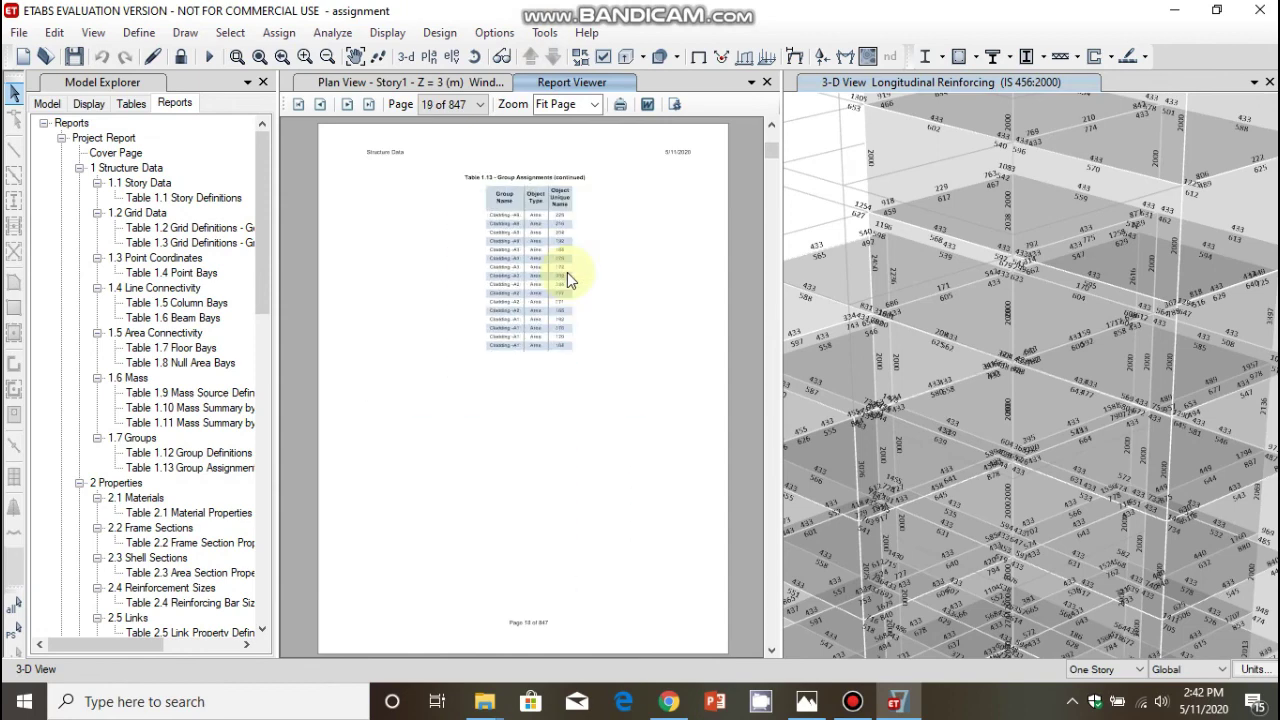
pyautogui.scroll(-4, 567, 272)
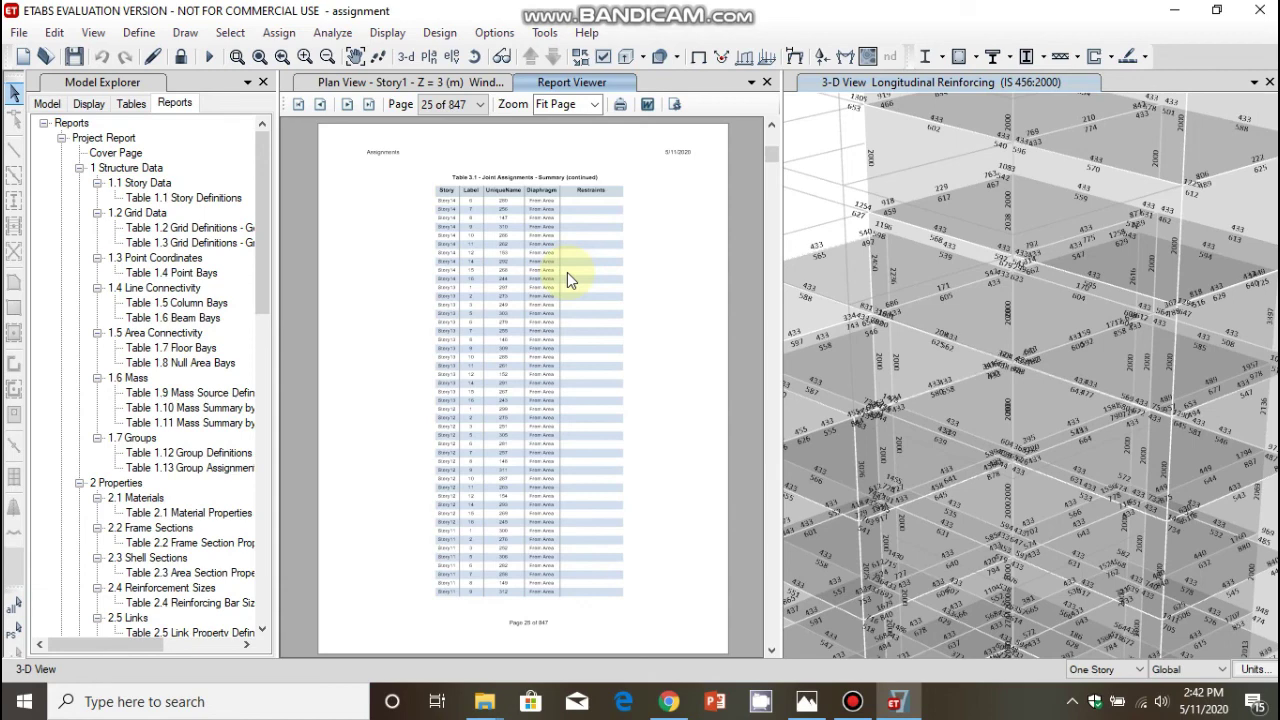
pyautogui.scroll(-5, 565, 281)
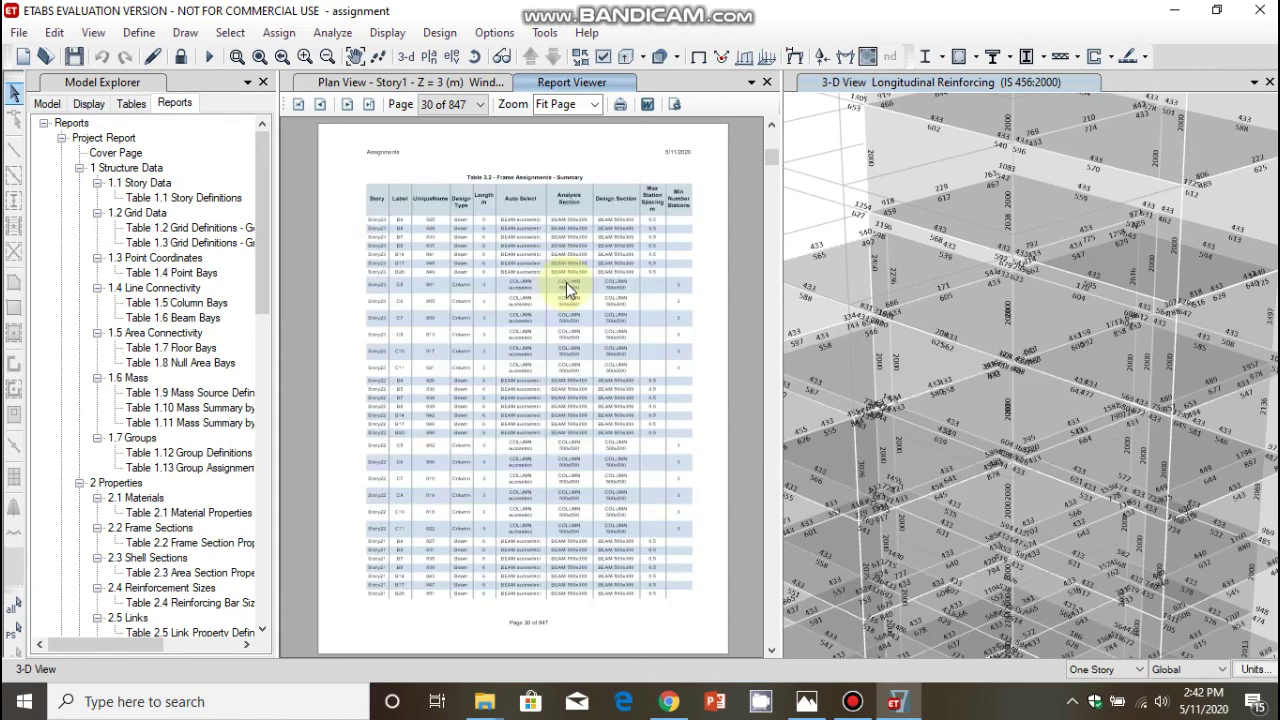